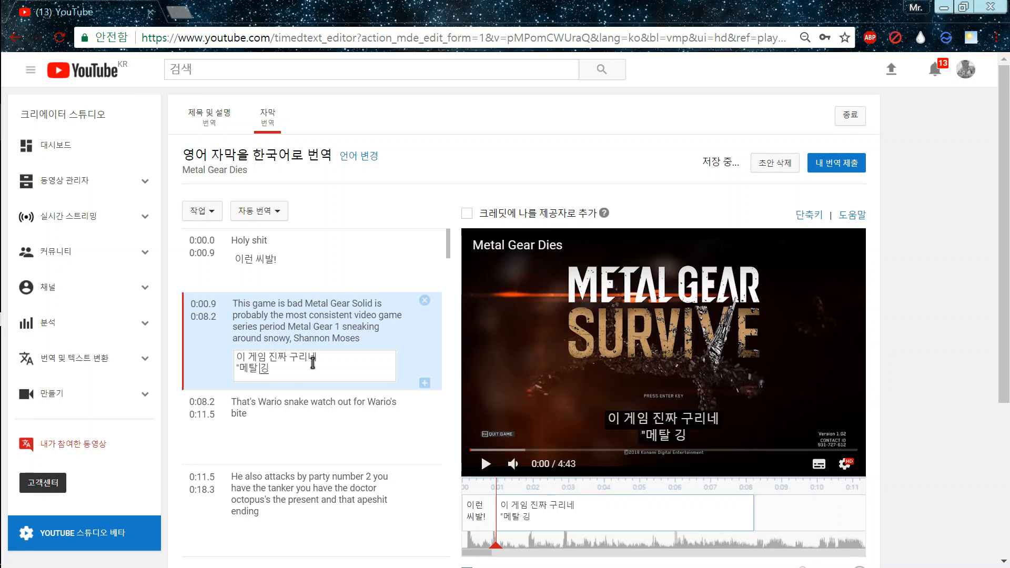
Step: Continue the Korean translation of the 0:00.9 caption with the line "메탈 기어 솔리드"는 지금까지 가장 일관성 있는 게임 시리즈였지, 정말이야
text("메탈 기어 솔리드"는)
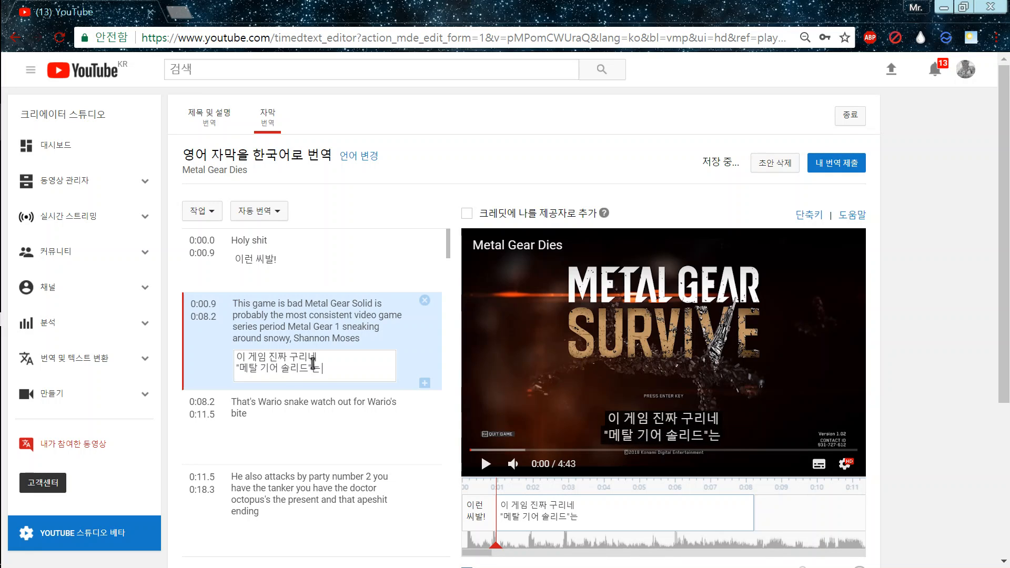
text( 지금)
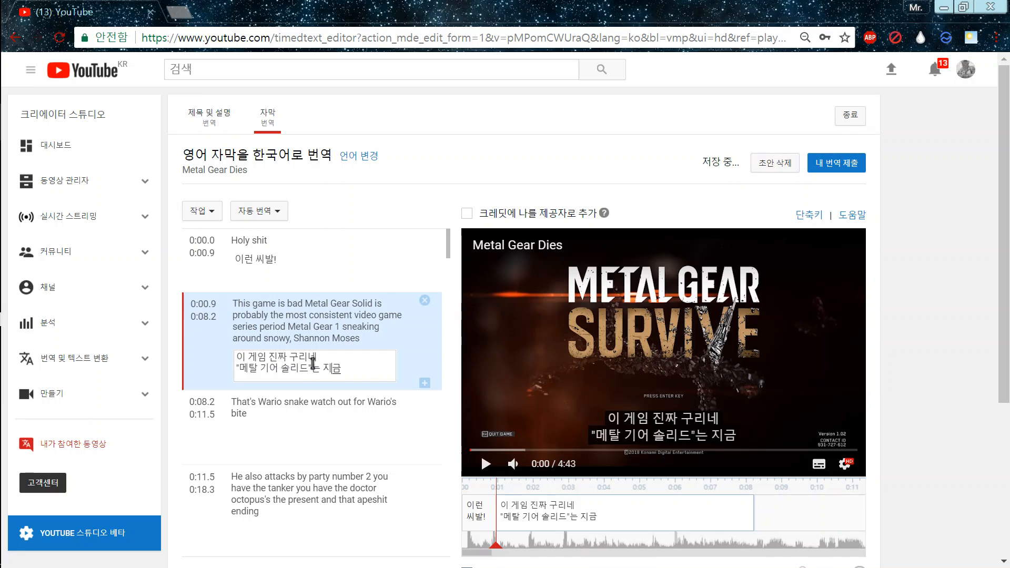
text(까지 가장 ㅇ)
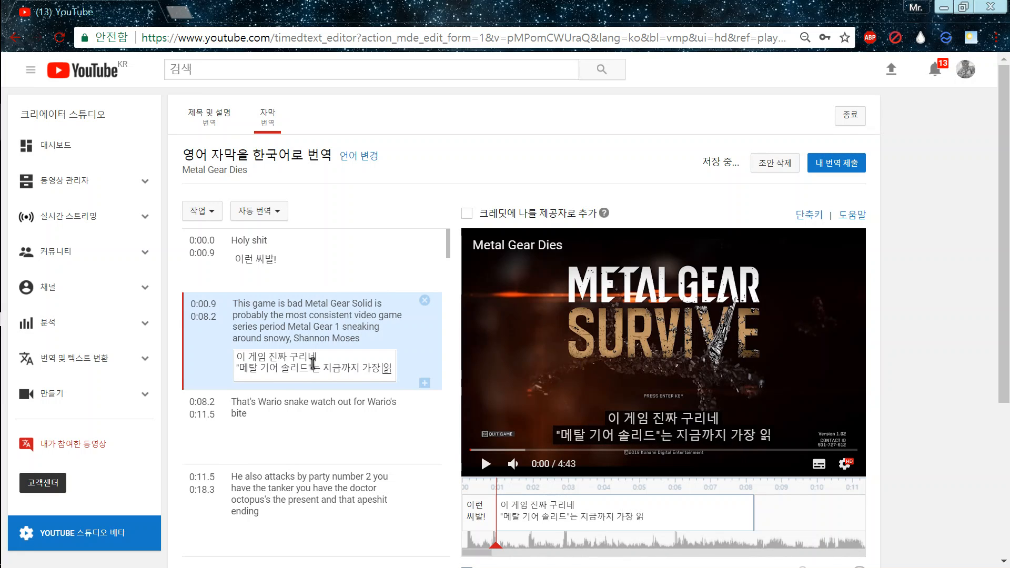
text(일관성 이)
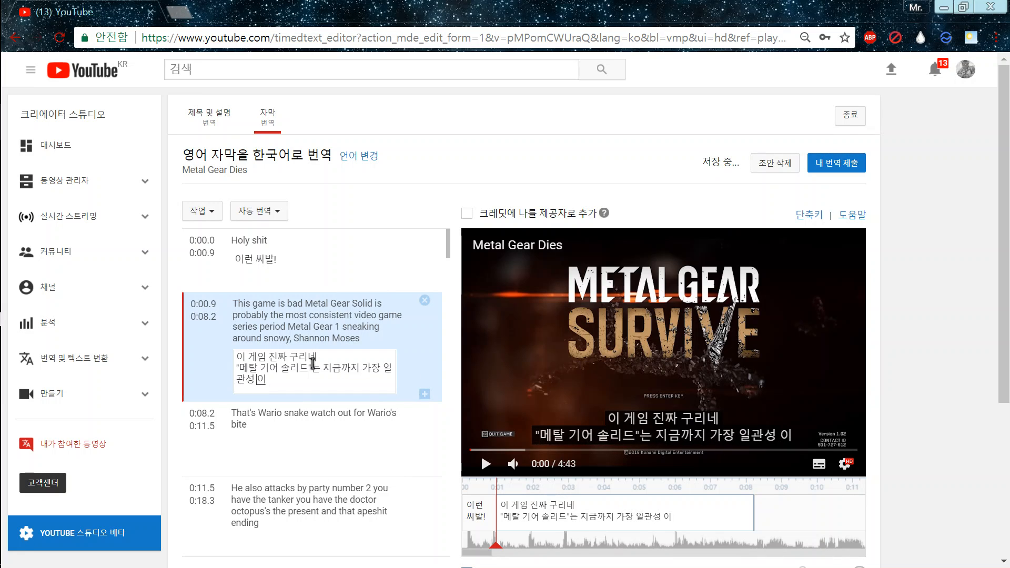
key(BackSpace)
text(있는 게임 시리즈였지,)
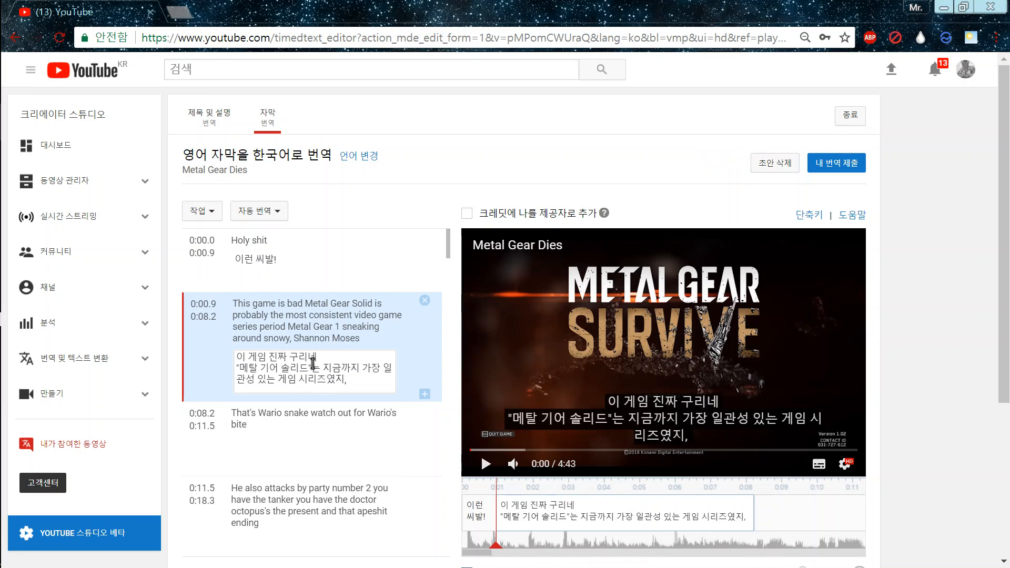
text( 정말이야)
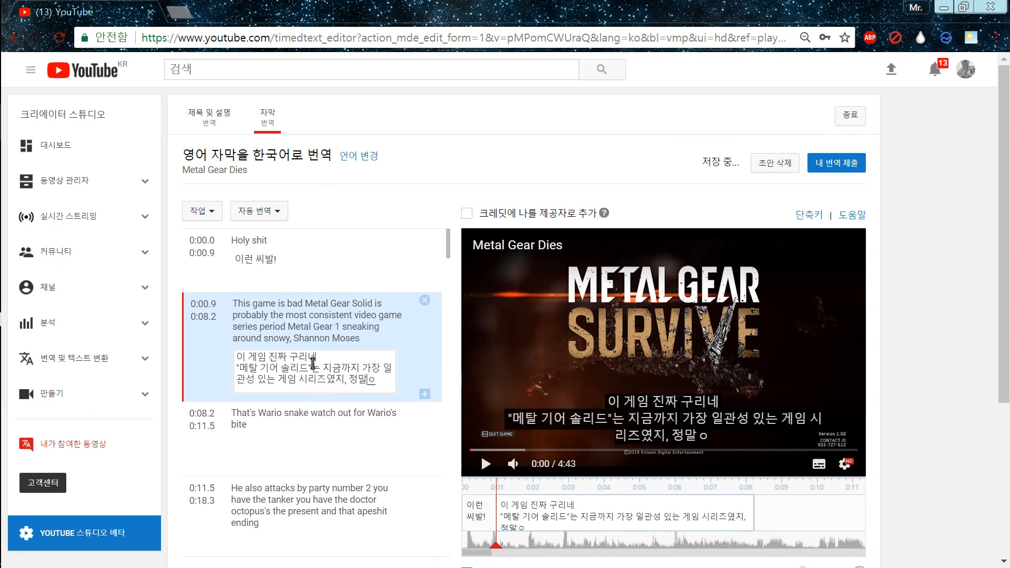
Step: Add a new line to the 0:00.9 caption reading 메탈 기어 1은 눈이 내린 섀논 모세스를 잡입해다니는데
key(Return)
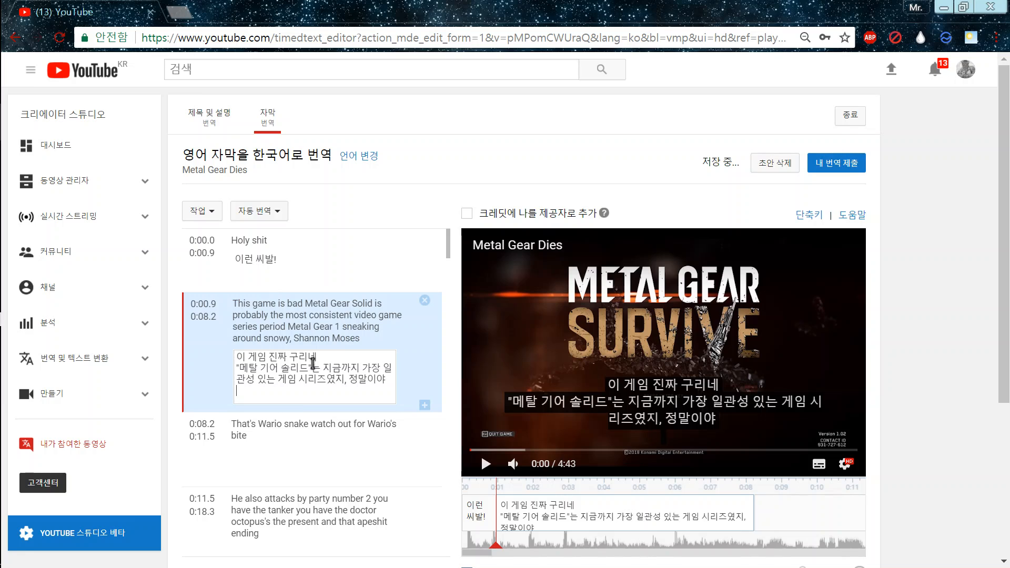
text(메탈 기어 1ㅇ)
text( 눈이 내린)
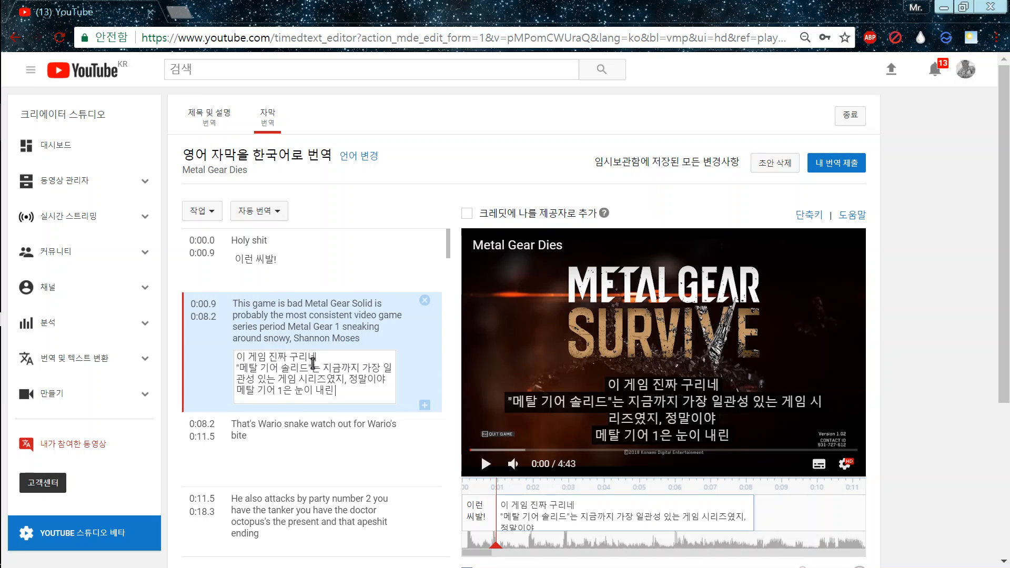
text( ㅅㅐ)
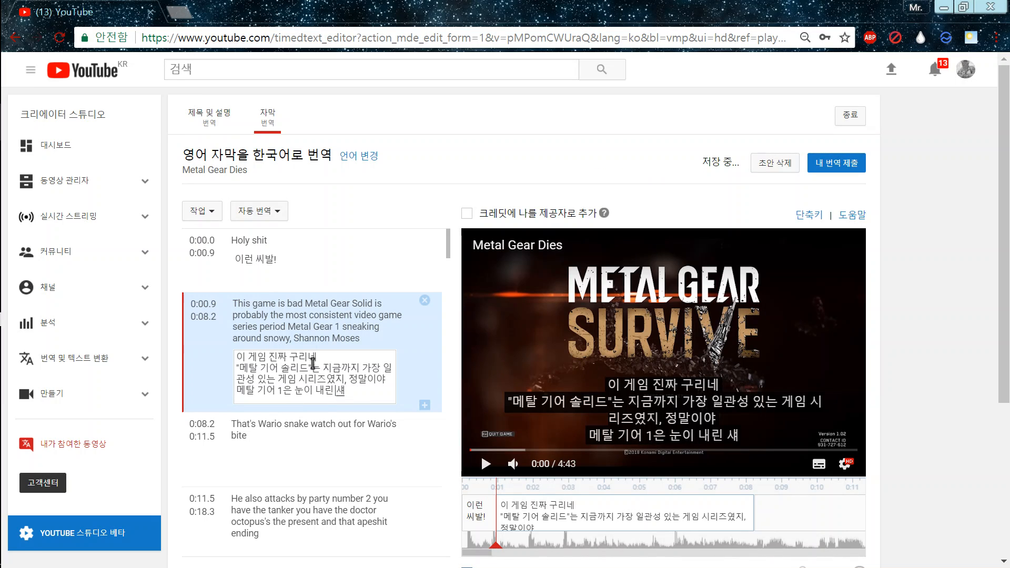
text(논 모셋)
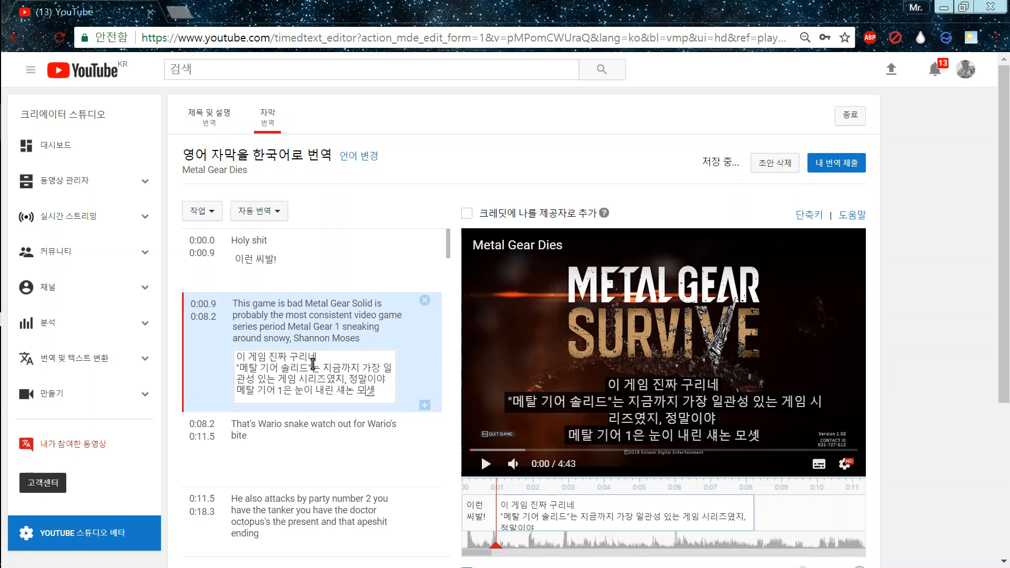
text(ㅡ를)
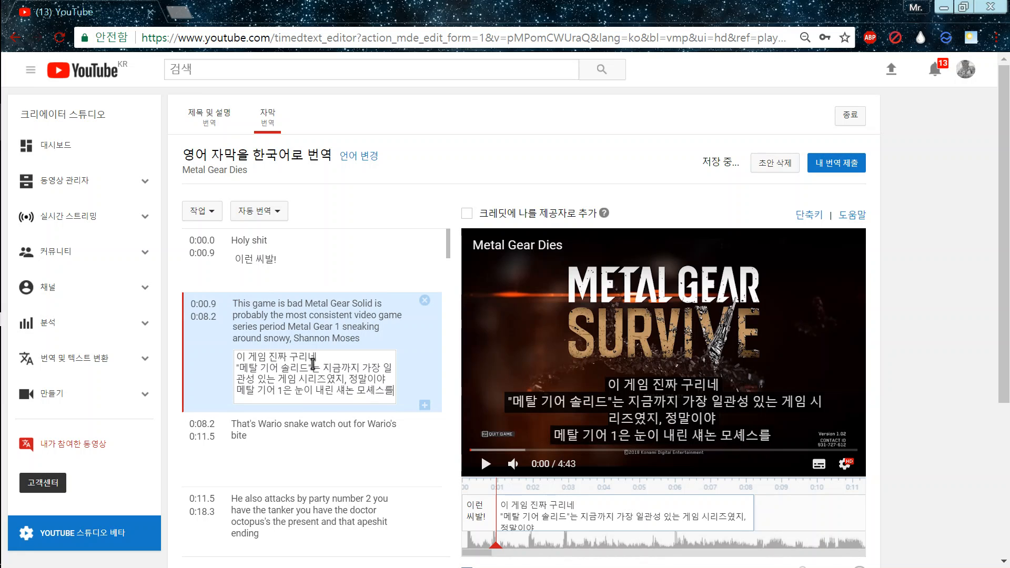
text( 잡ㅇ)
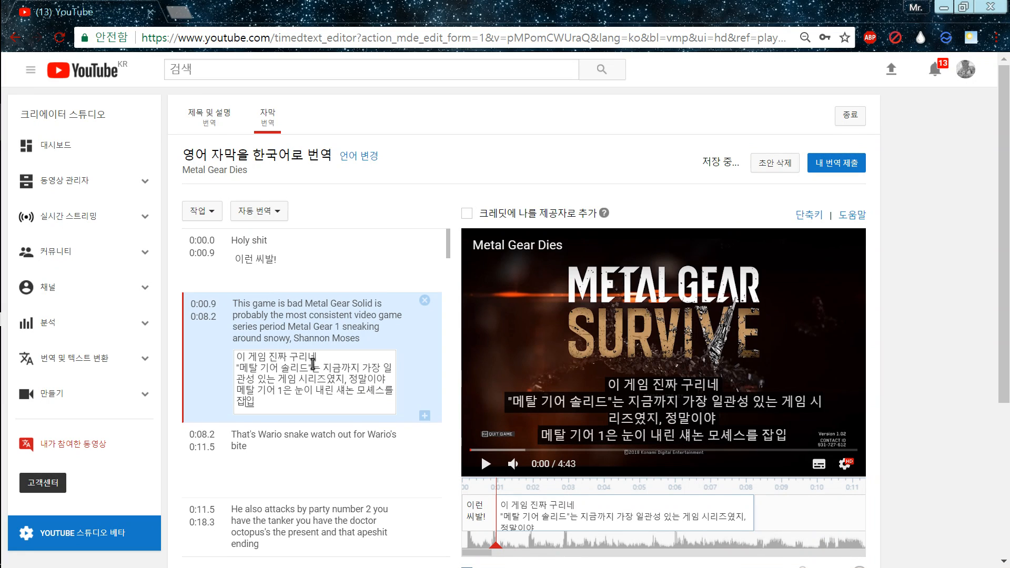
text(해다니는데)
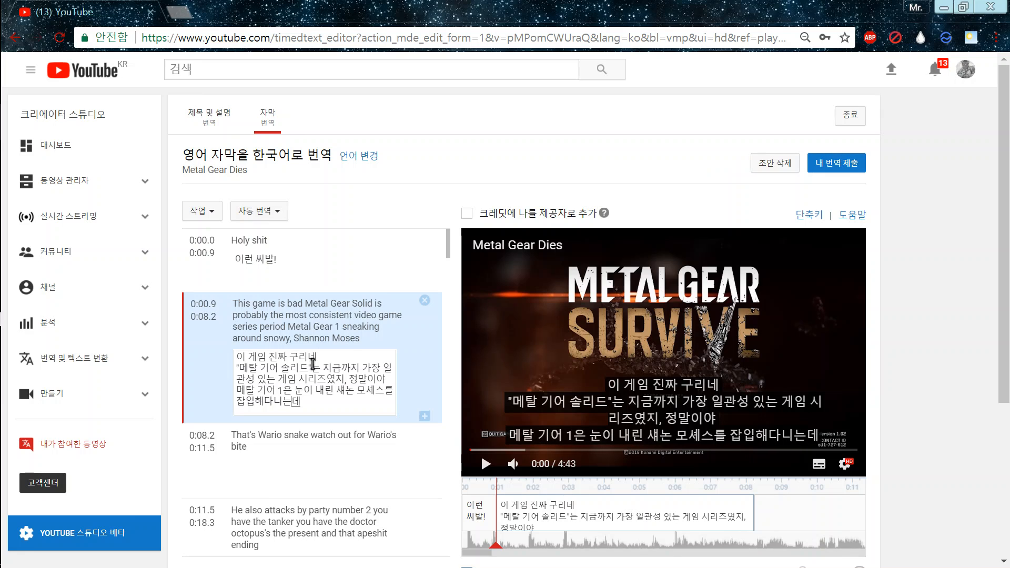
Step: Play the 0:00.9 caption's video segment and correct 섀논 to 섀도우 in its Korean translation
click(776, 338)
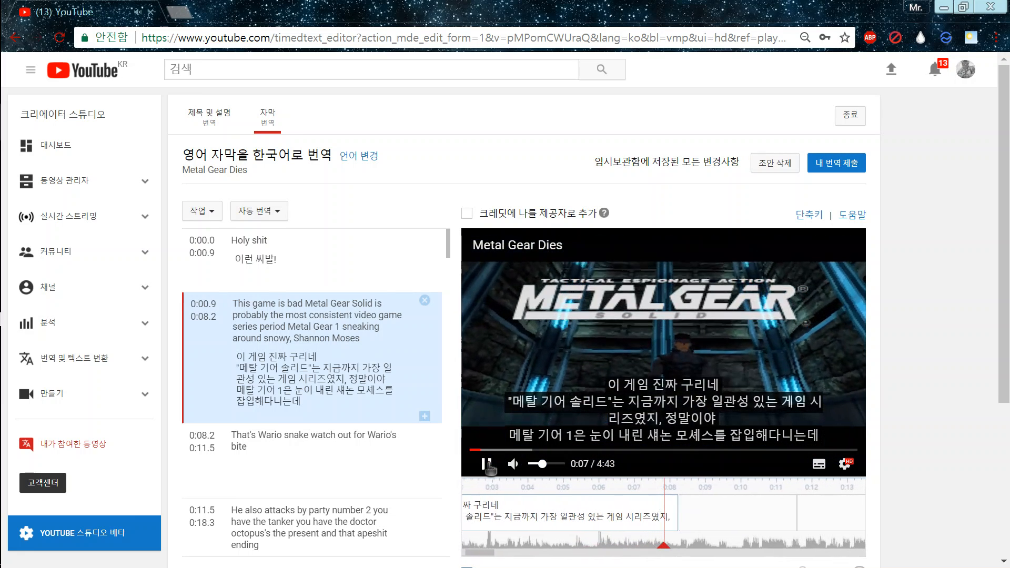
click(367, 412)
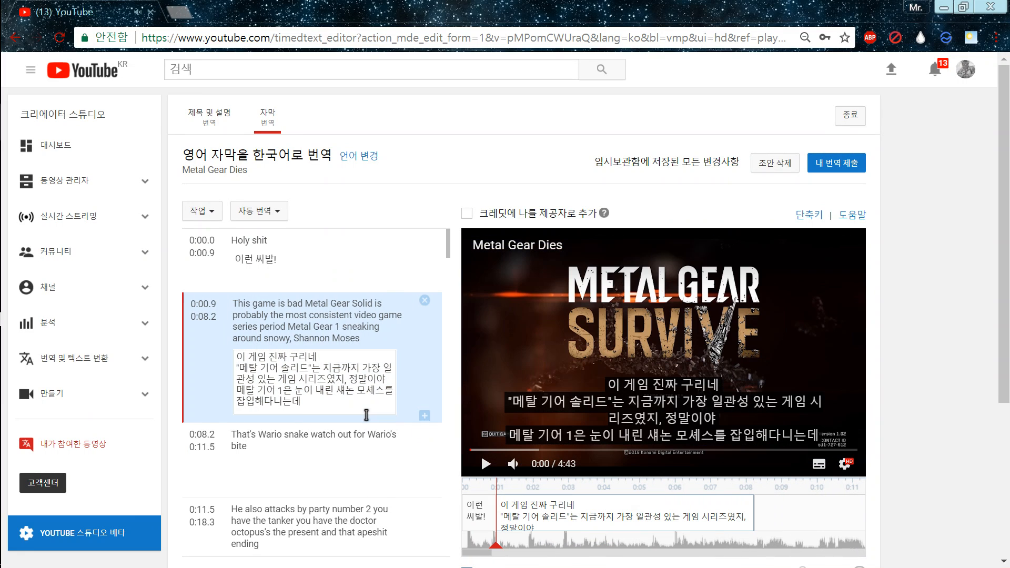
key(BackSpace)
text(도우)
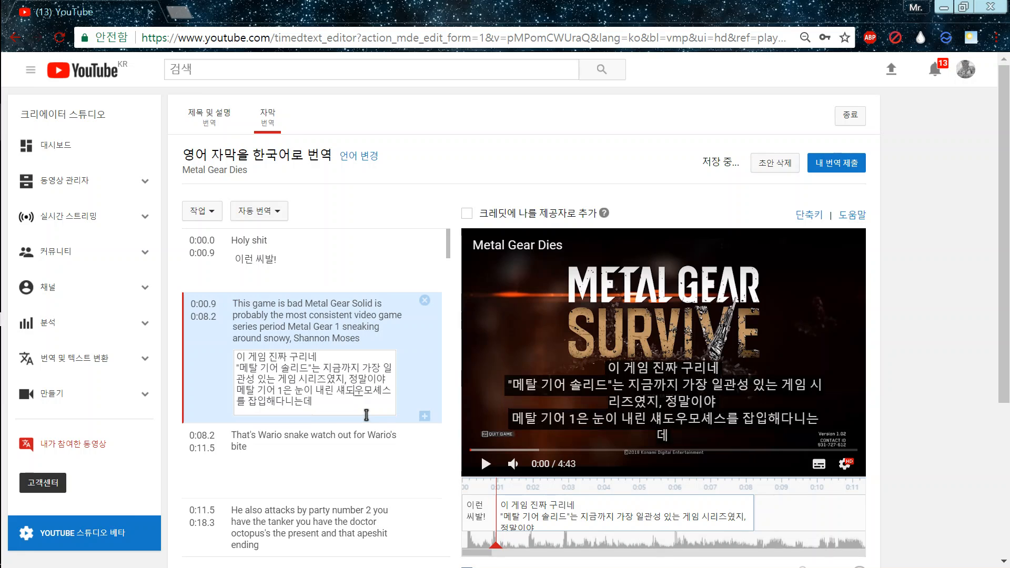
Step: Translate the 0:08.2 caption about Wario's bite as "저건 와리오야, 무니까 조심하게" in quotation marks
click(319, 466)
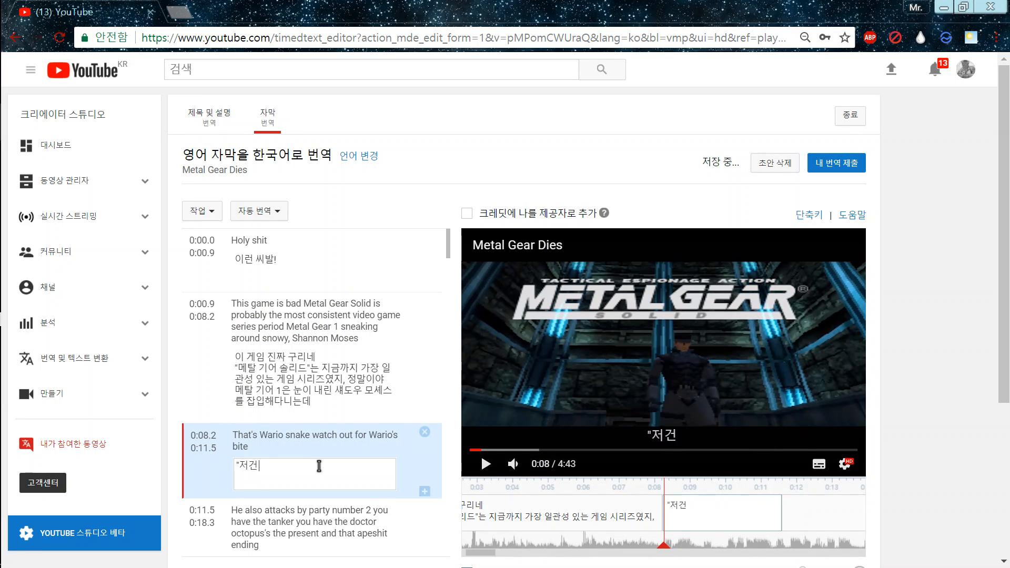
text("저건 와리오야)
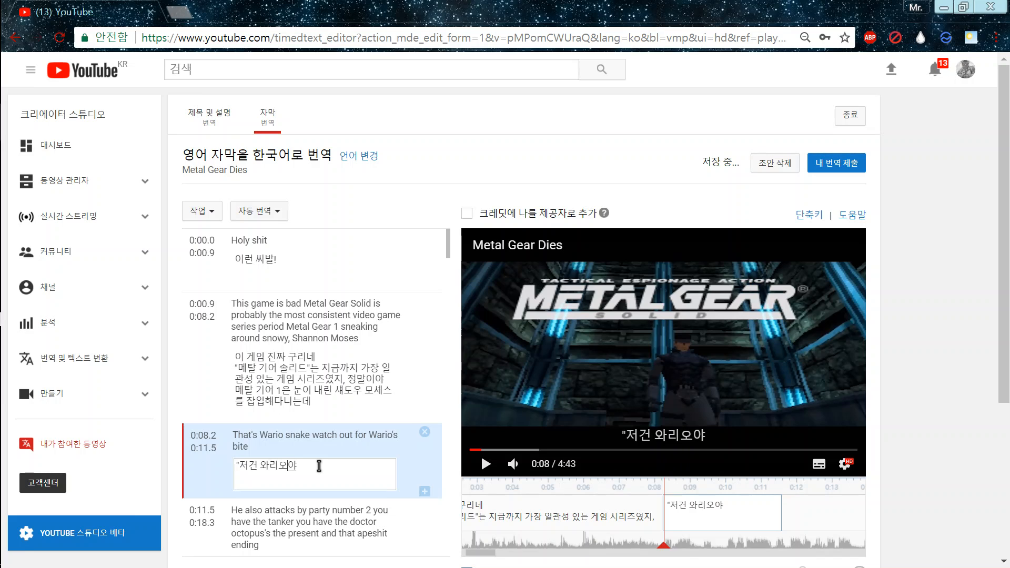
text(, 무니까)
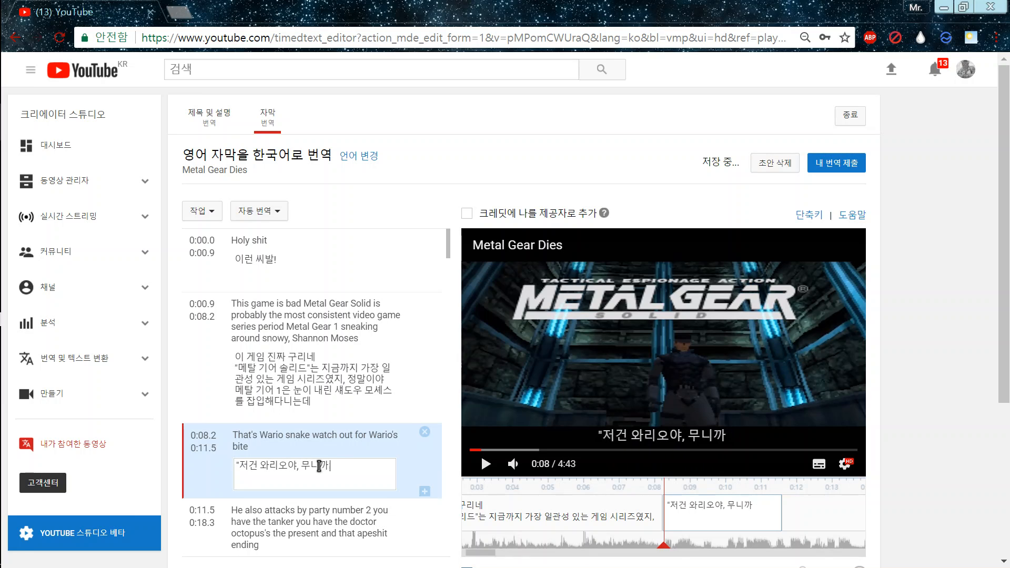
text( 조심하게")
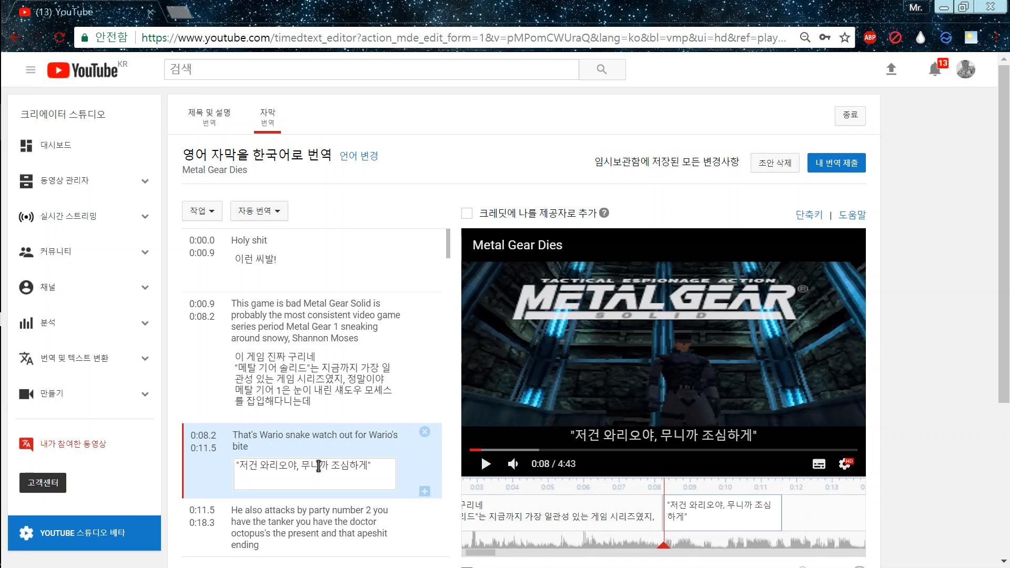
key(Return)
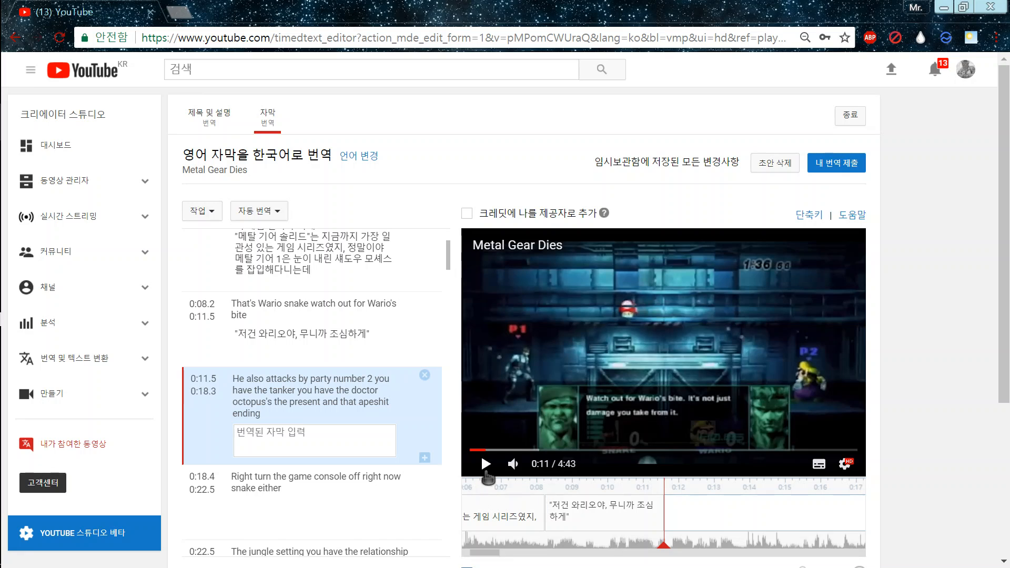
Step: Play the start of the 0:11.5 segment and begin its caption with an opening quotation mark and 방귀를 뀌어서 공격하기도 하네,
click(486, 471)
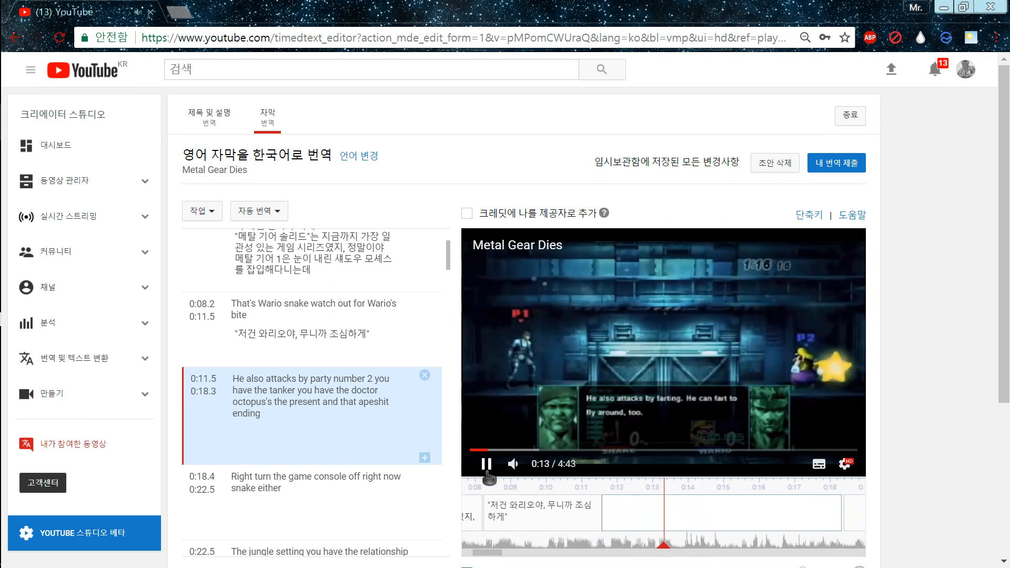
click(487, 473)
click(287, 444)
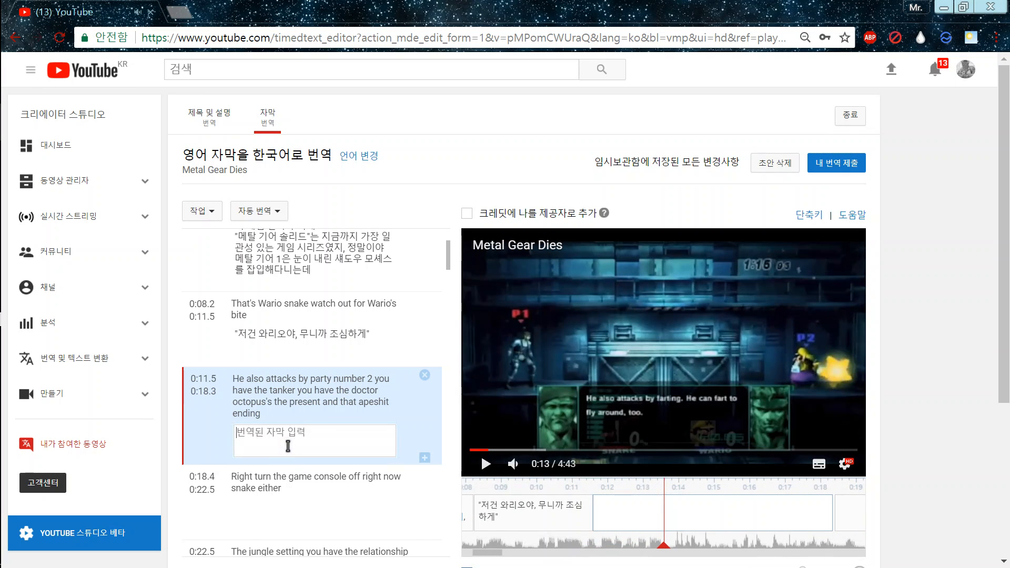
text("방)
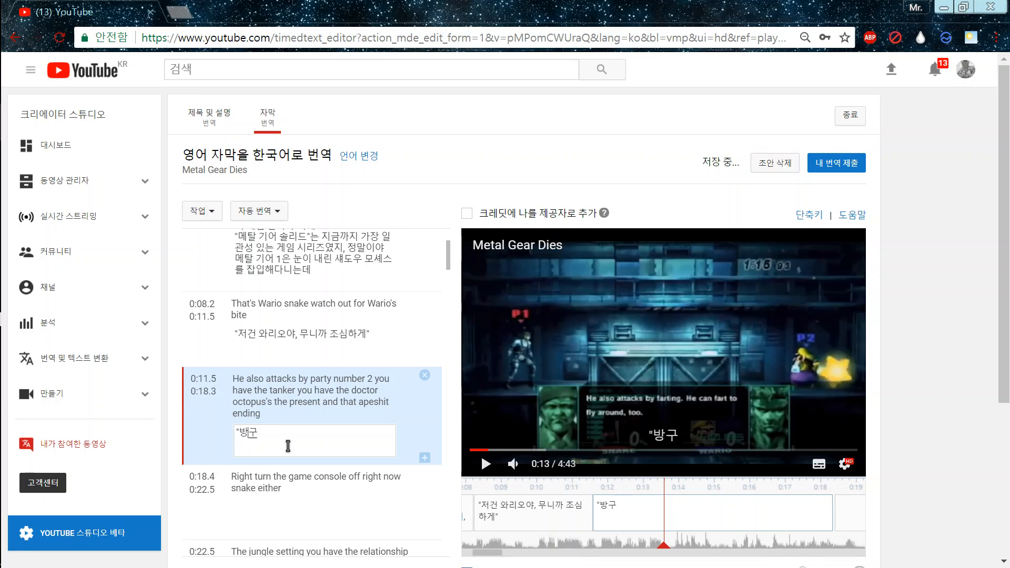
text(귀를 뀌어서 ㄱ)
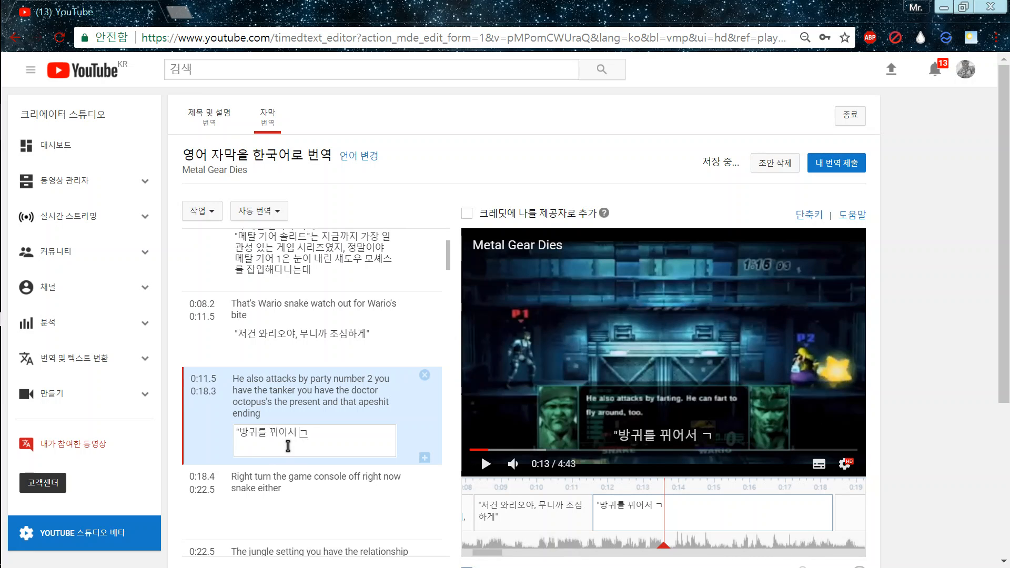
text(공격하기도 하네)
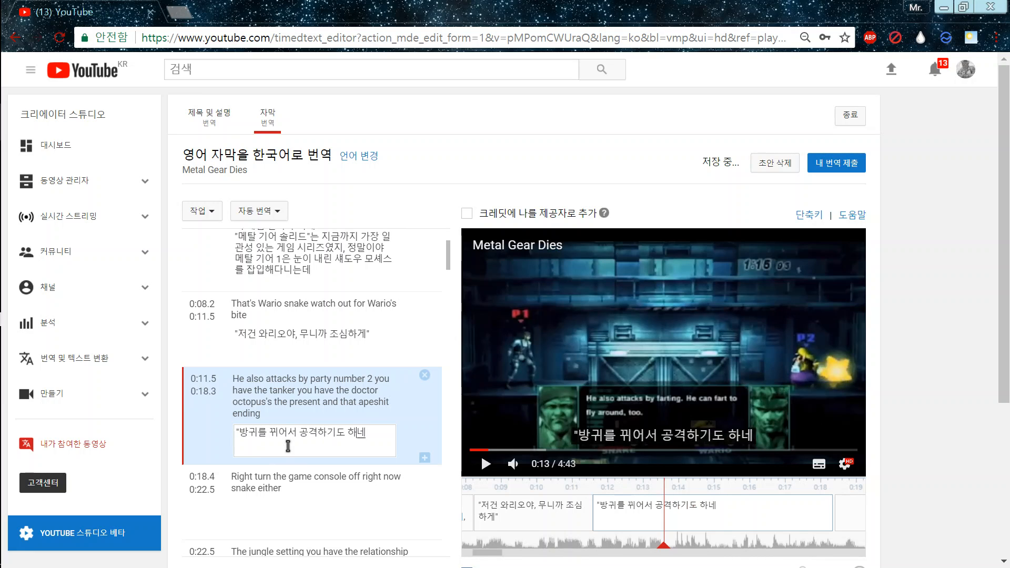
text(,)
Step: Play the video on to 0:18 with the system volume raised to 24, and pause it there
click(535, 377)
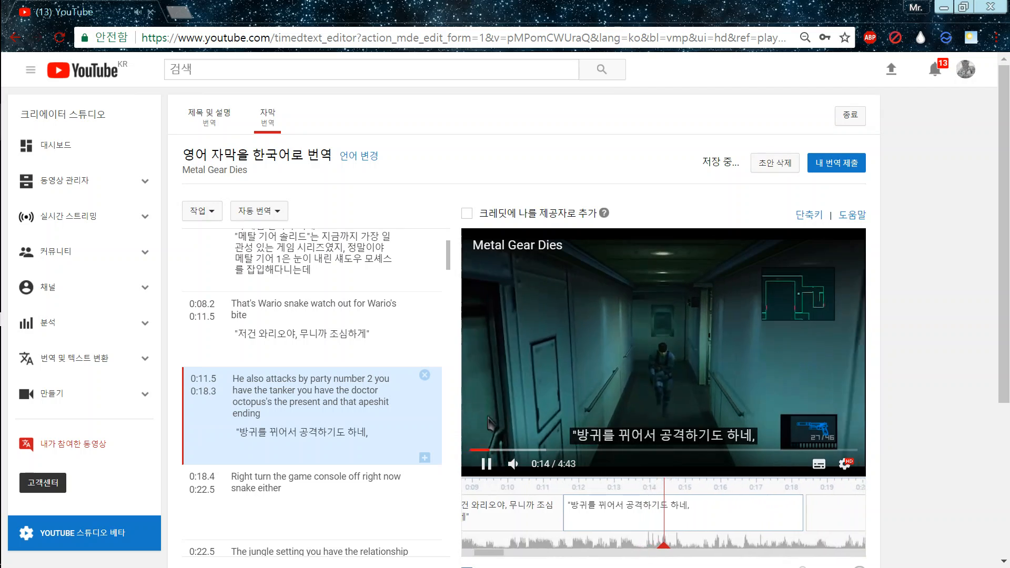
key(XF86AudioRaiseVolume)
key(XF86AudioRaiseVolume)
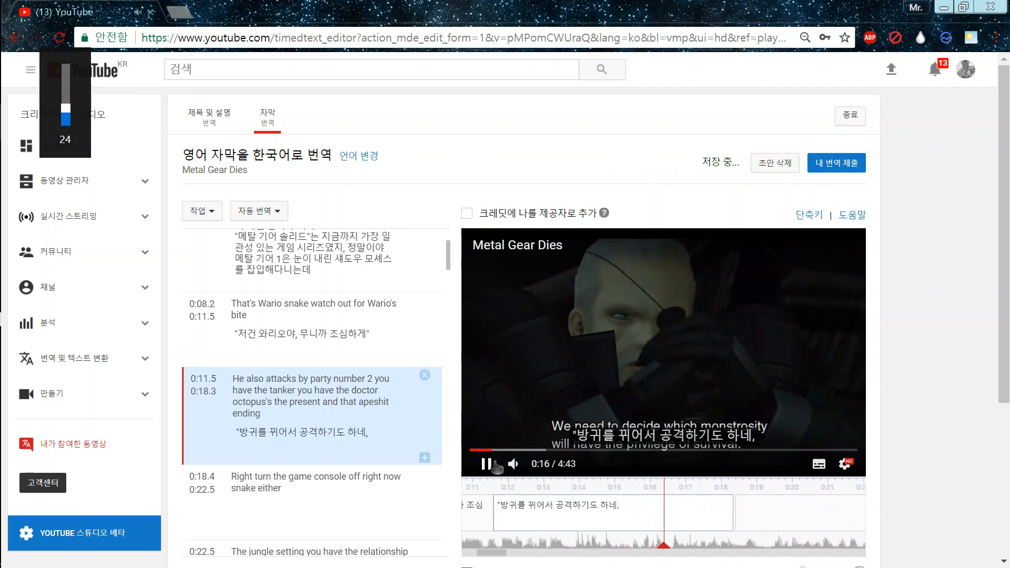
click(495, 462)
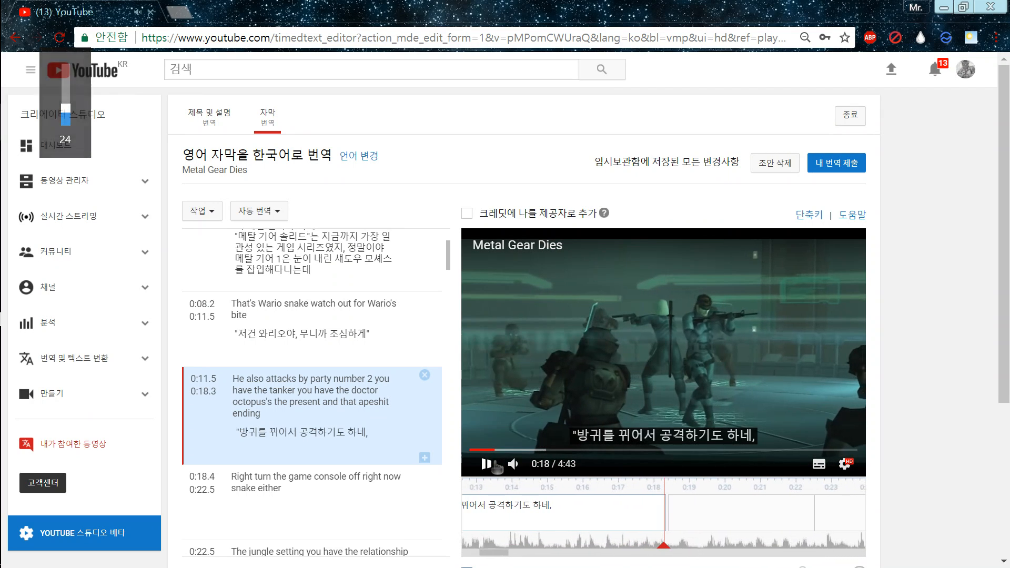
Step: Replace the comma after 하네 in the 0:11.5 caption with a closing quotation mark
click(380, 438)
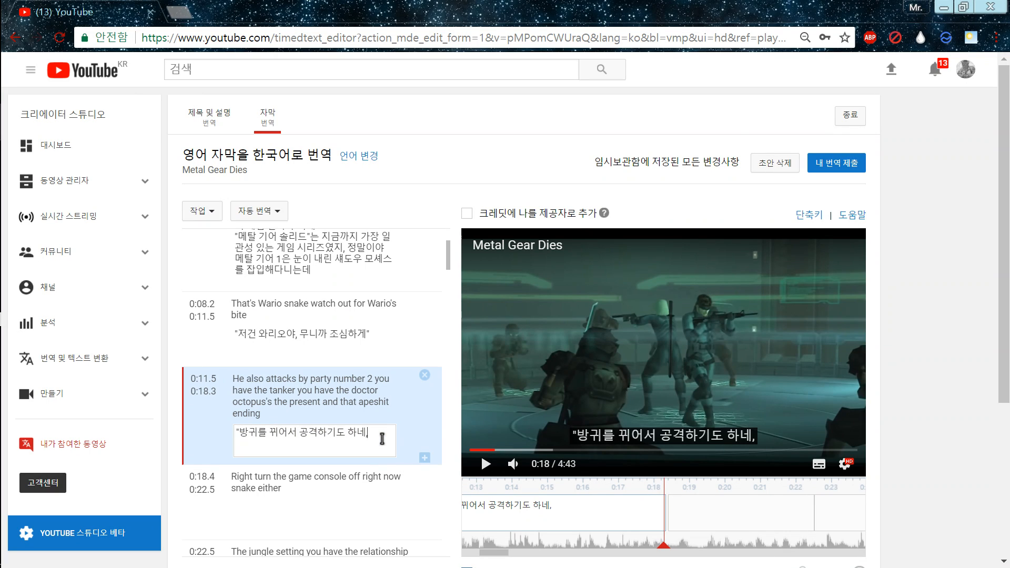
key(Return)
text(\)
key(BackSpace)
key(BackSpace)
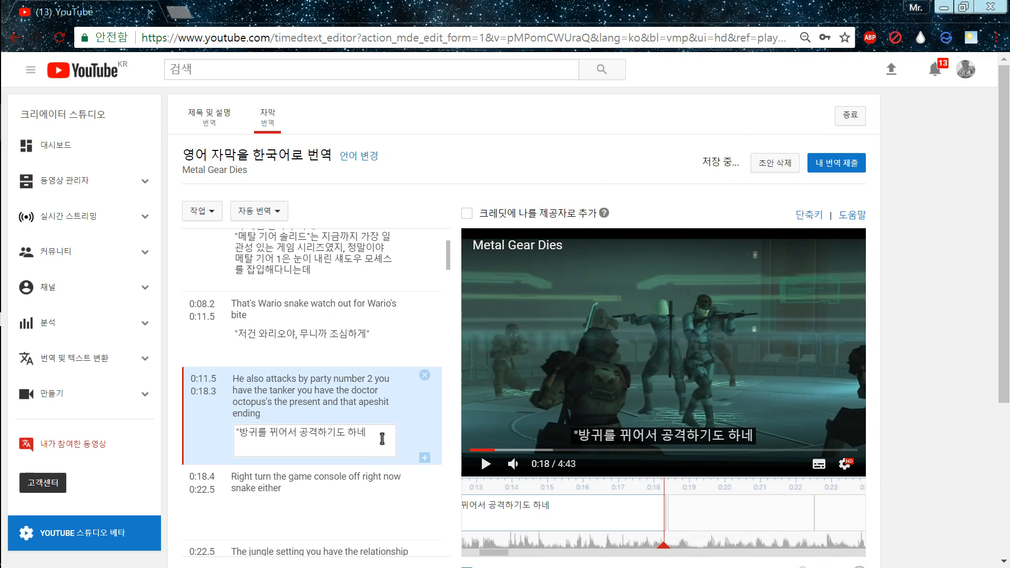
text(")
Step: Add a second line to the 0:11.5 caption: 2편은 탱커를 잠입하지, 닥터 옥토푸스랑 정신나간 엔딩이 있고
key(Return)
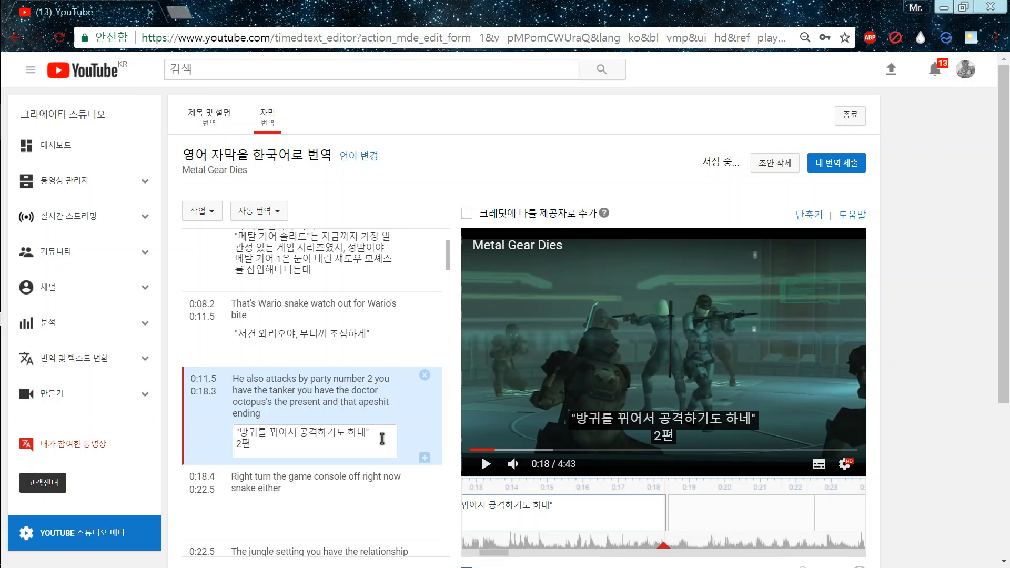
text(2편은 탱)
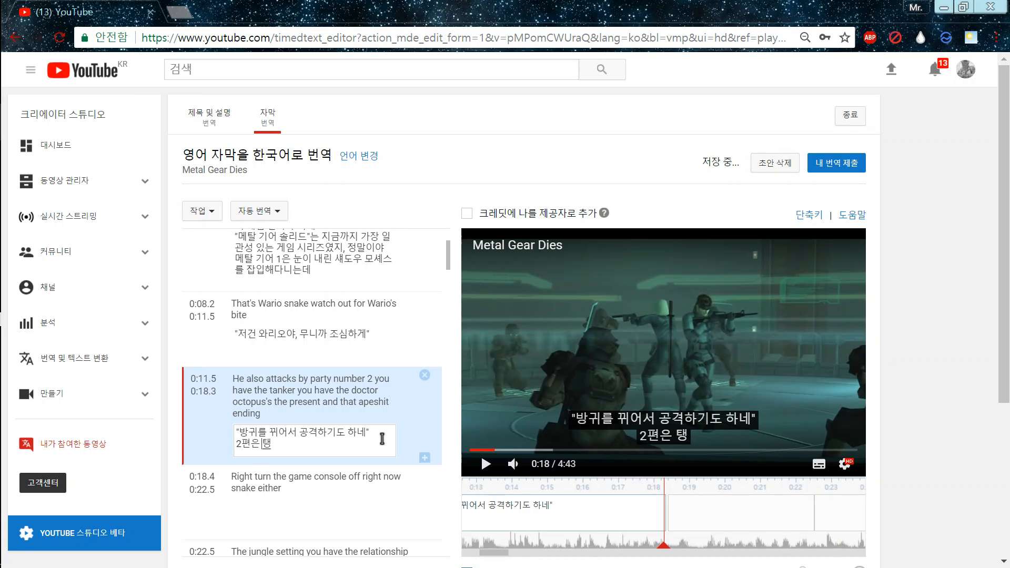
text(커)
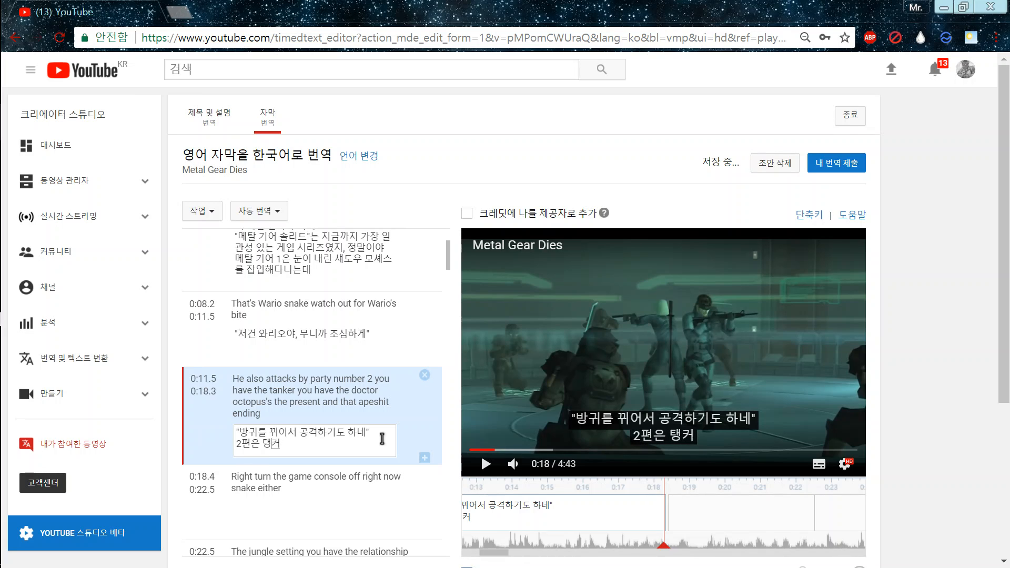
text(를 ㅈㅏㅁ입하지,)
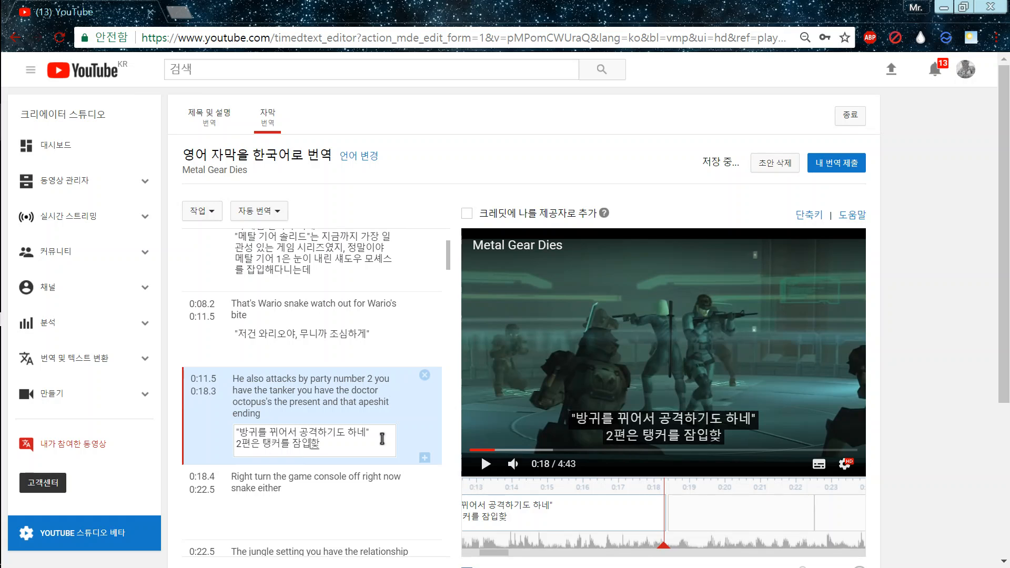
text( 닥터 오)
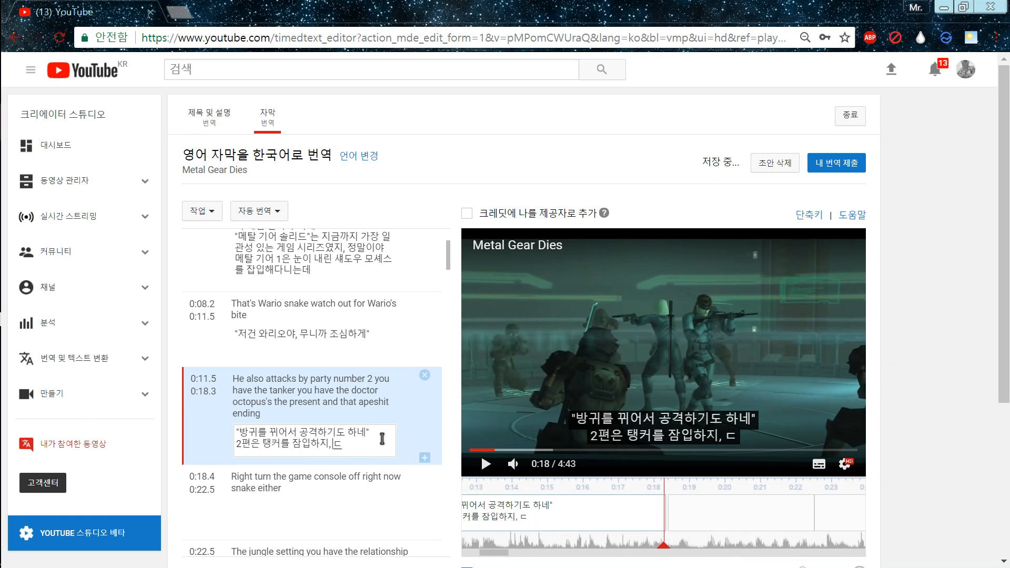
text(ㄱ토푸스랑)
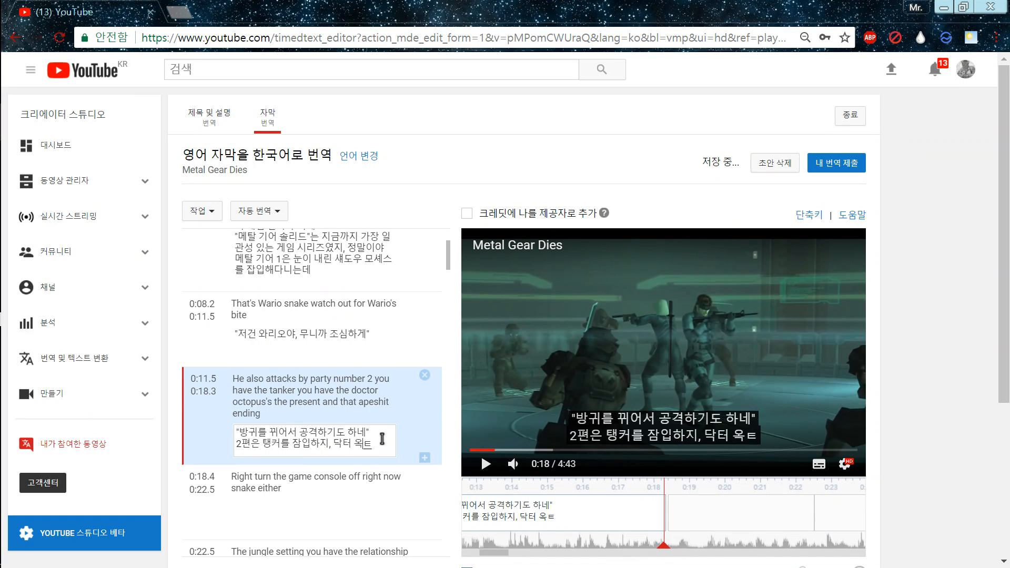
text( 정신나강)
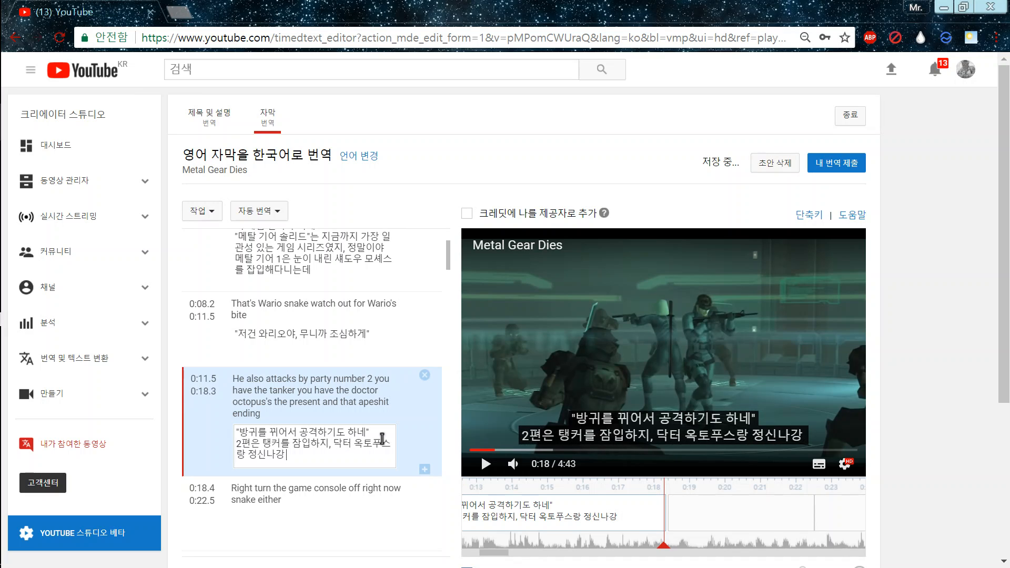
key(BackSpace)
text(ㄴ 엔딩이ㅇ)
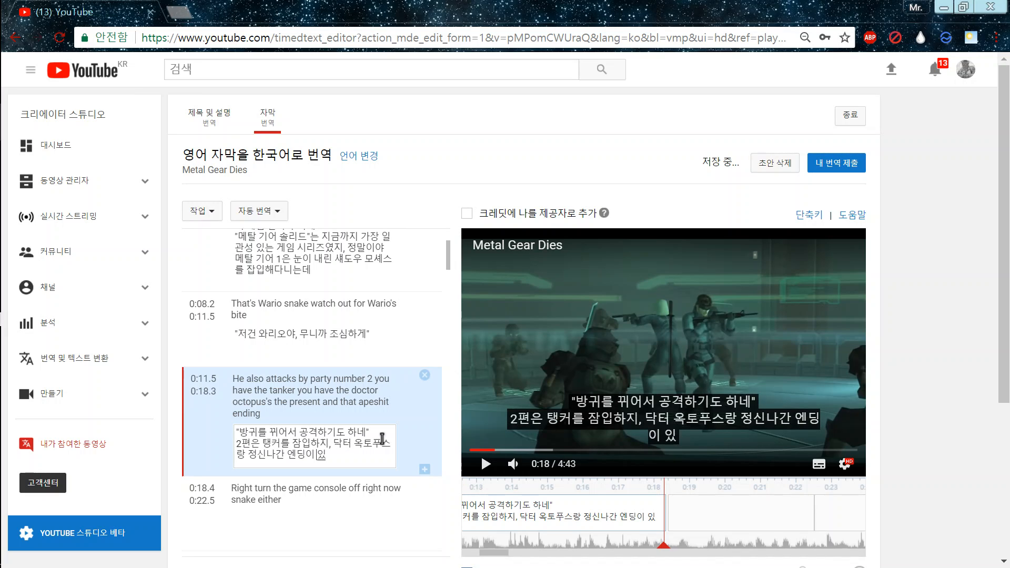
text(고)
Step: Play the video on to 0:22 and translate the 0:18.4 caption as "라이덴, 지금 당장 게임기를 끄게!" in quotation marks
click(488, 469)
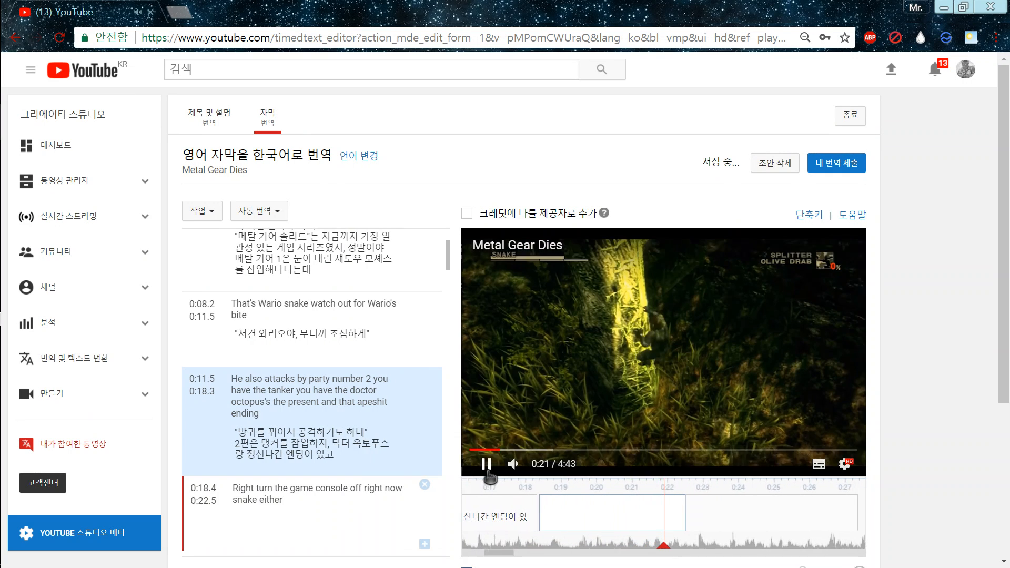
click(343, 520)
text(")
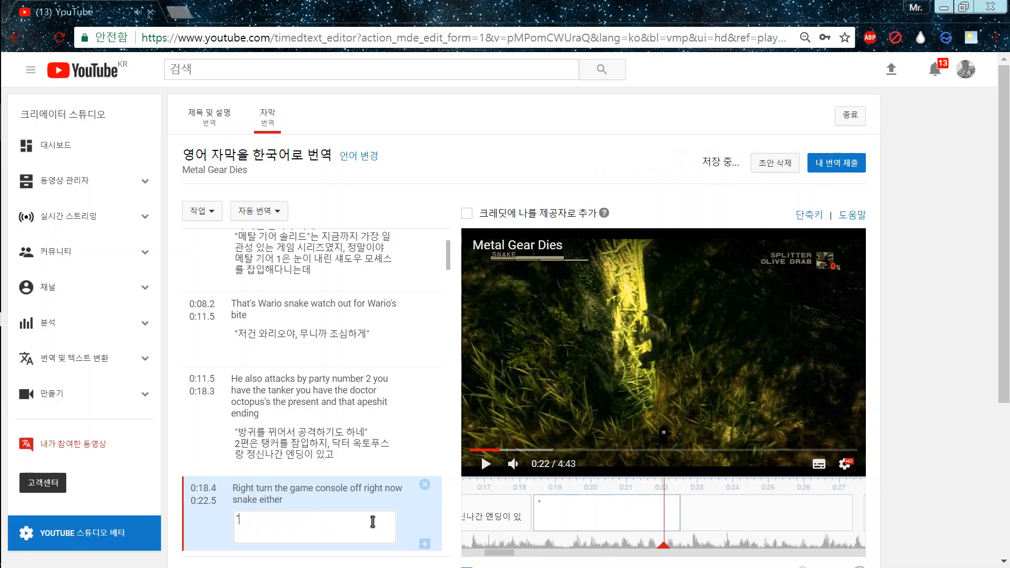
text(라이덴,)
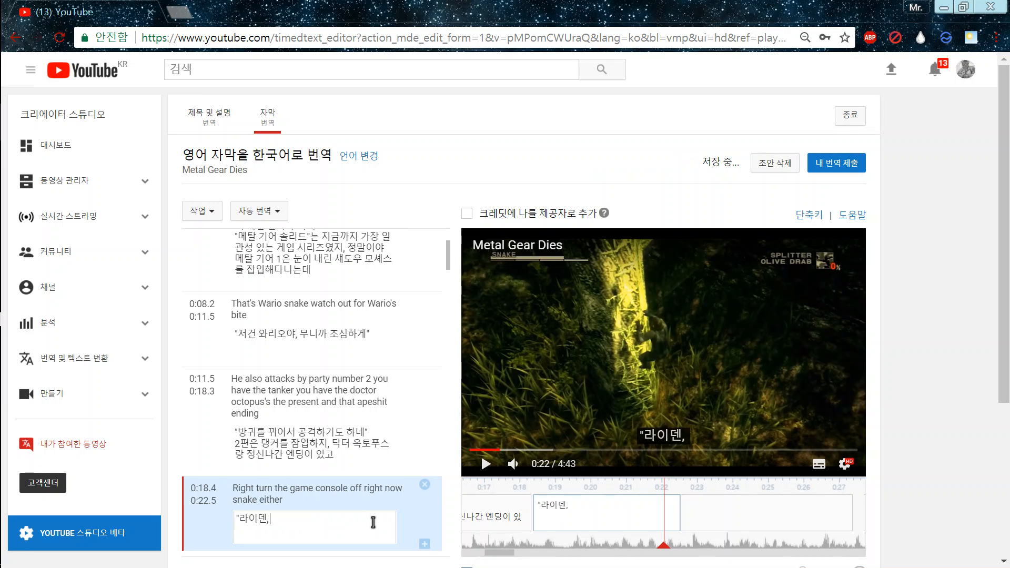
text( 지금 당장 게임)
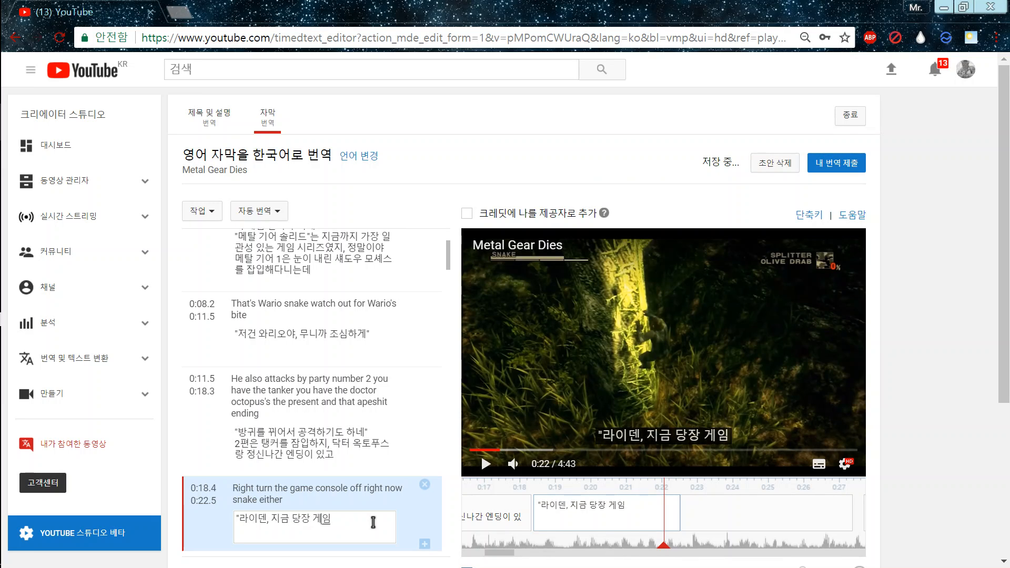
text(기를 끄게@!)
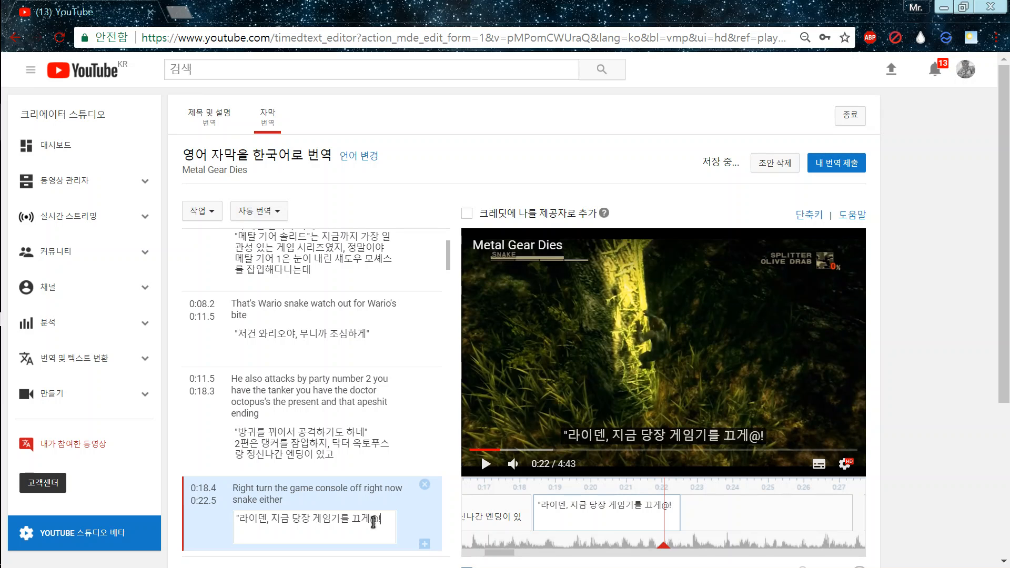
key(BackSpace)
key(BackSpace)
text(!")
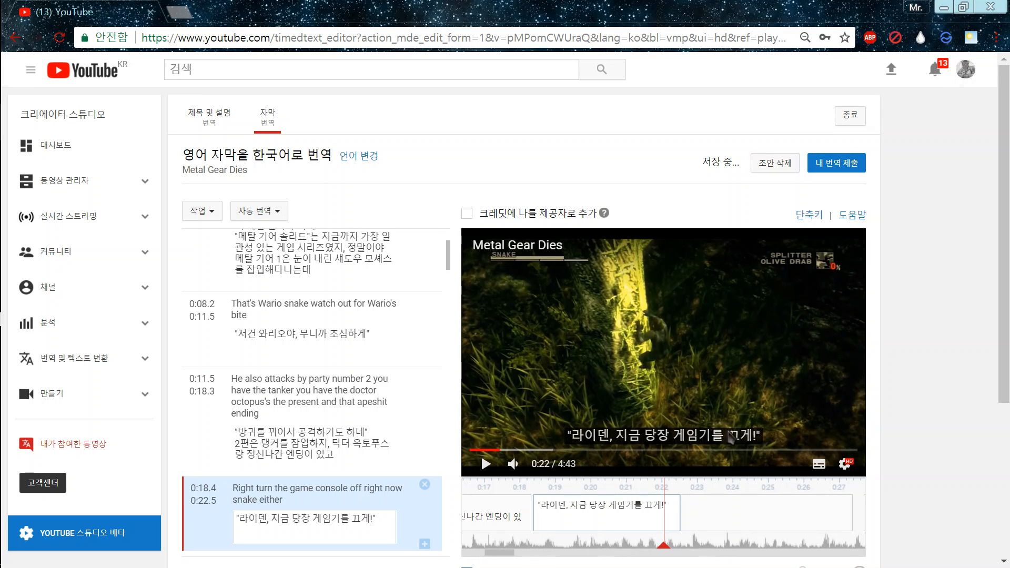
key(Return)
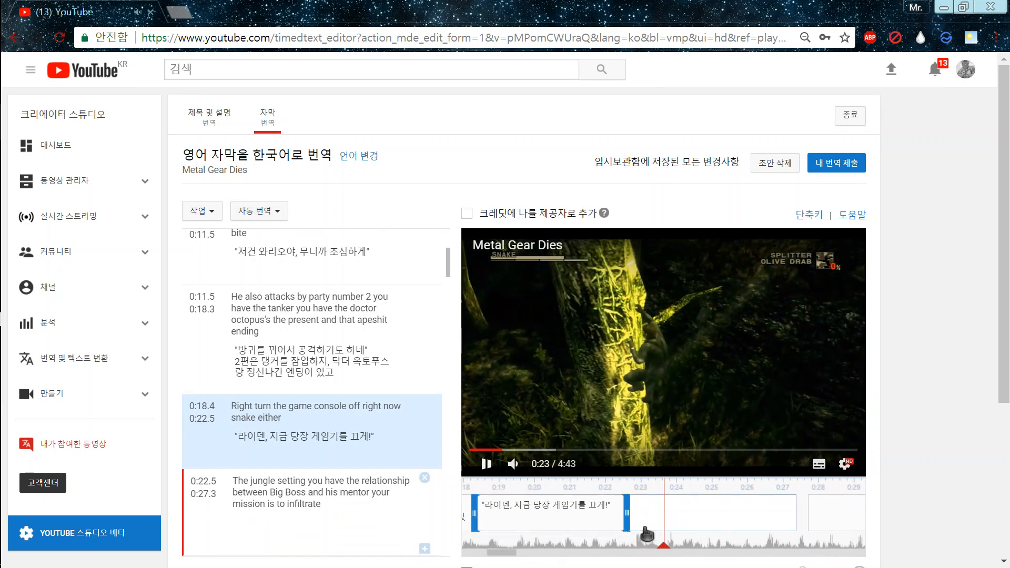
Step: Retime the captions so the 0:18.4 one ends at 0:22.3 and the jungle-setting one after it ends at 0:28.8
click(646, 526)
drag(619, 516, 613, 516)
click(485, 466)
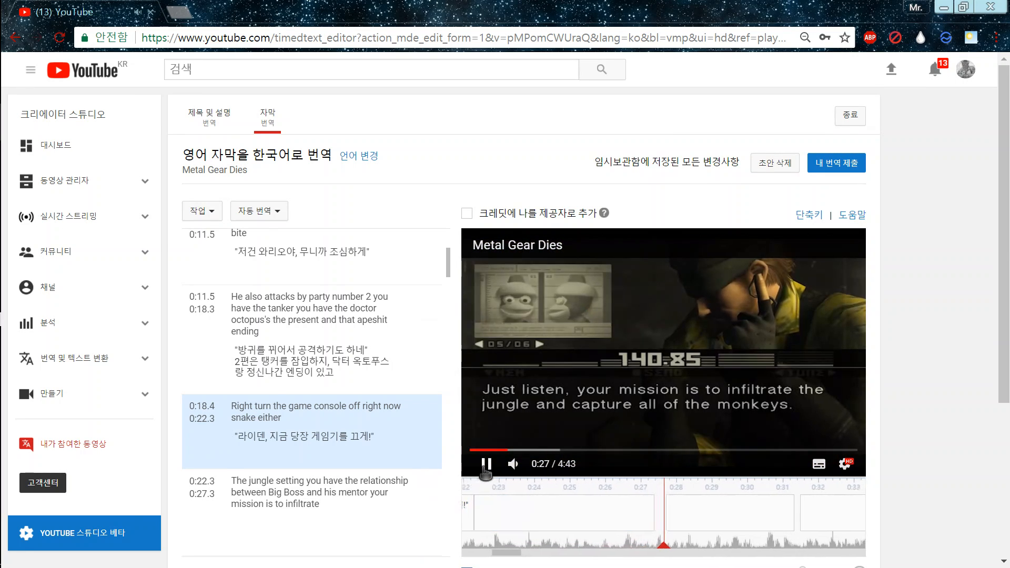
click(485, 472)
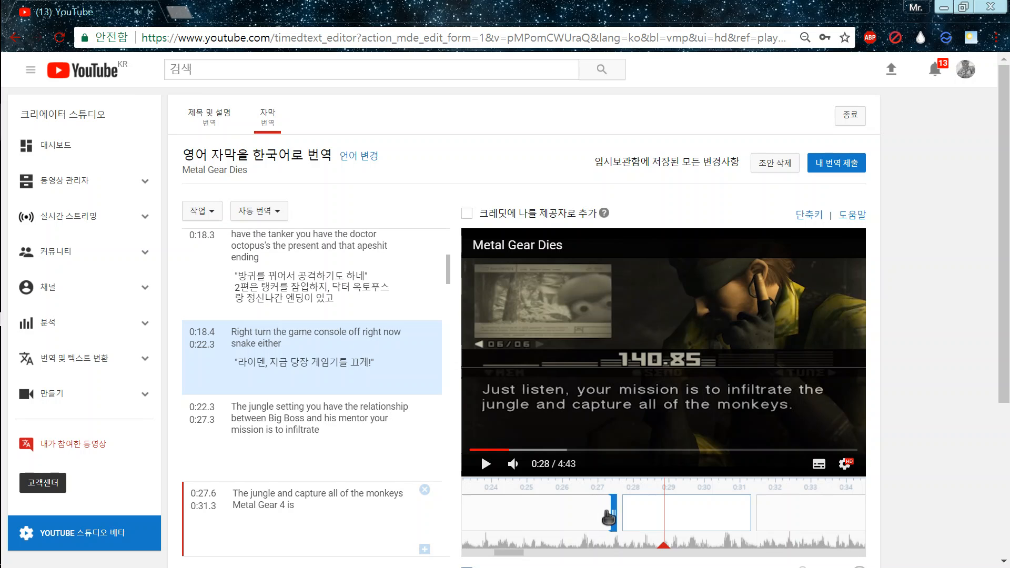
drag(608, 518, 661, 522)
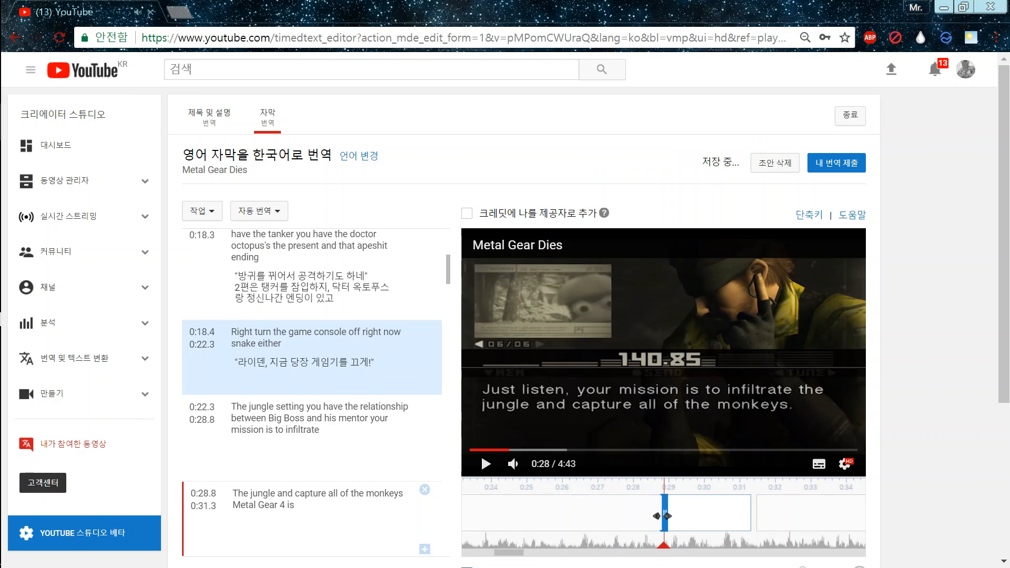
Step: Begin the 0:22.3 caption about the jungle setting with the line 3편은 정글에서 잠입하는데, without an opening quotation mark
click(368, 464)
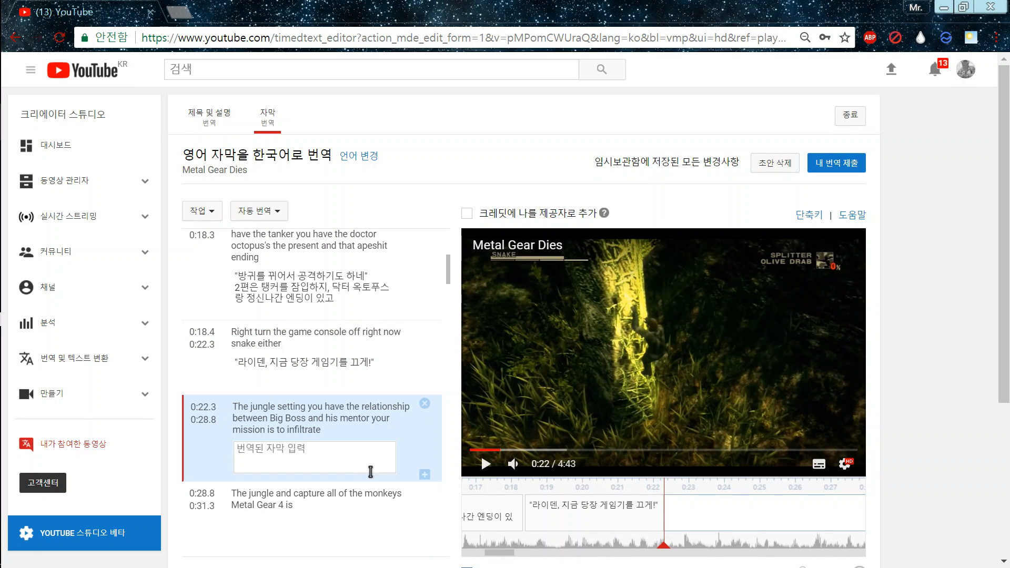
text("3편은 정)
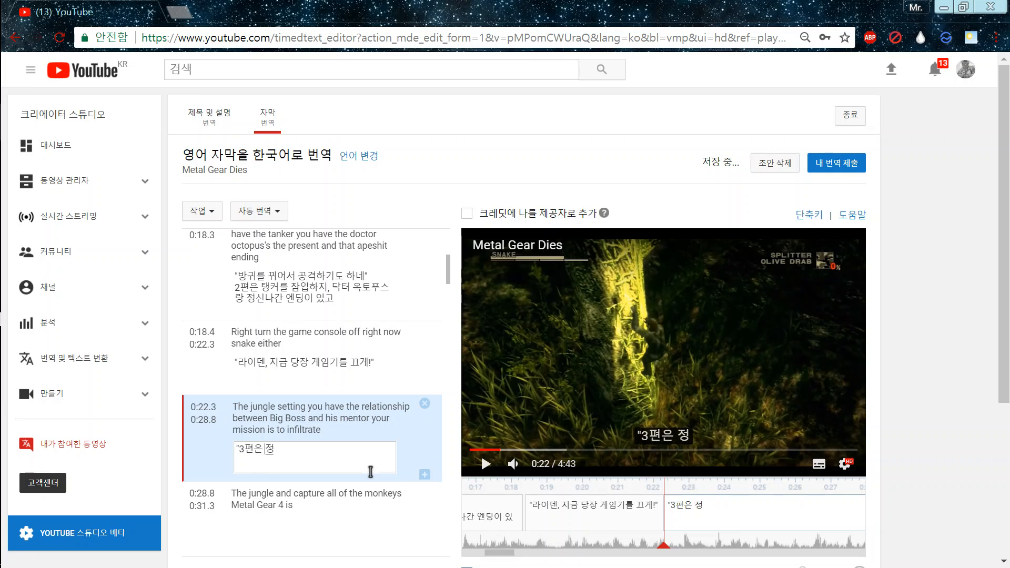
key(BackSpace)
key(BackSpace)
key(BackSpace)
key(BackSpace)
key(BackSpace)
key(BackSpace)
key(BackSpace)
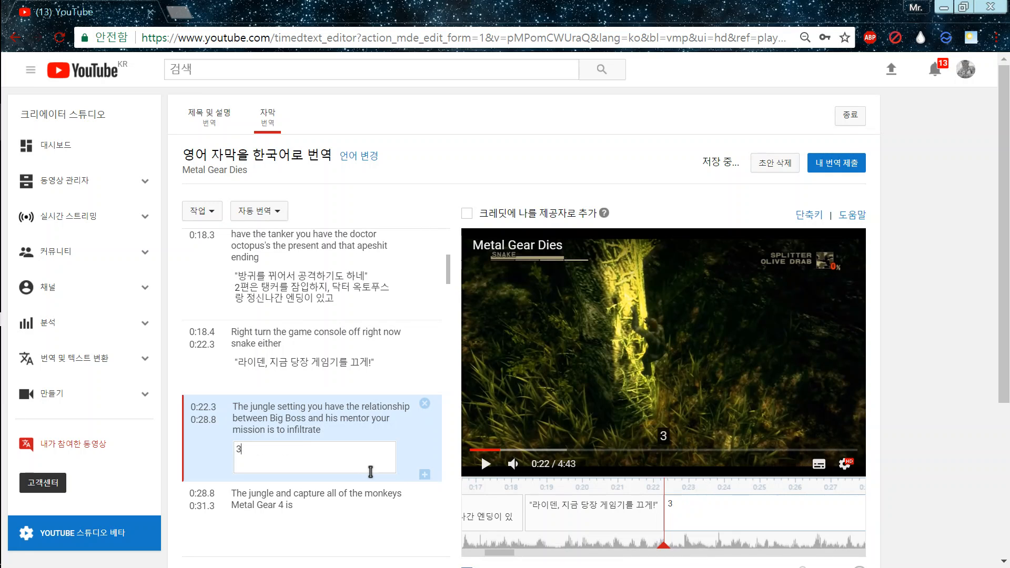
text(3편은 정글을 다루는게)
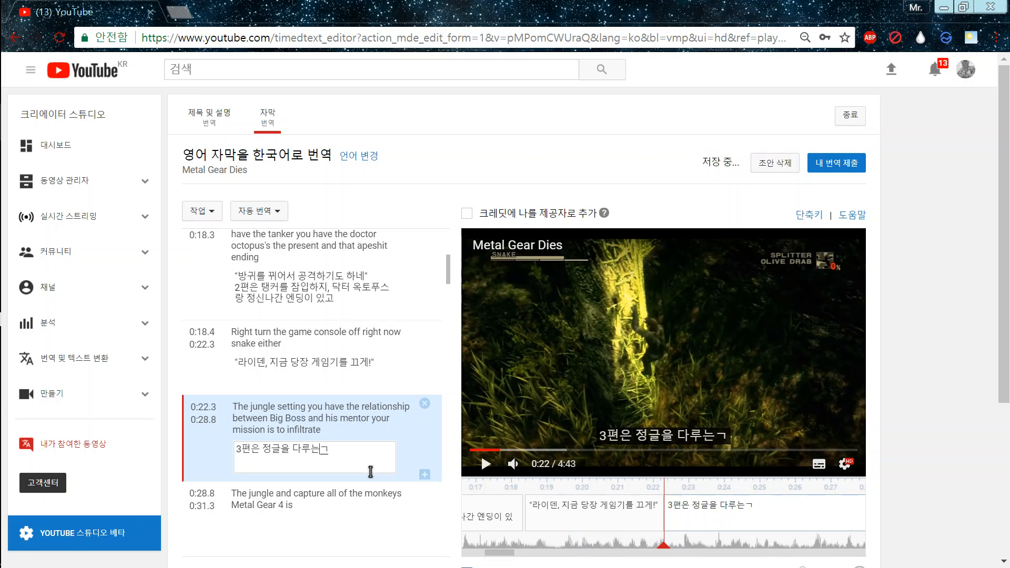
key(BackSpace)
key(BackSpace)
key(BackSpace)
key(BackSpace)
key(BackSpace)
key(BackSpace)
text(엣)
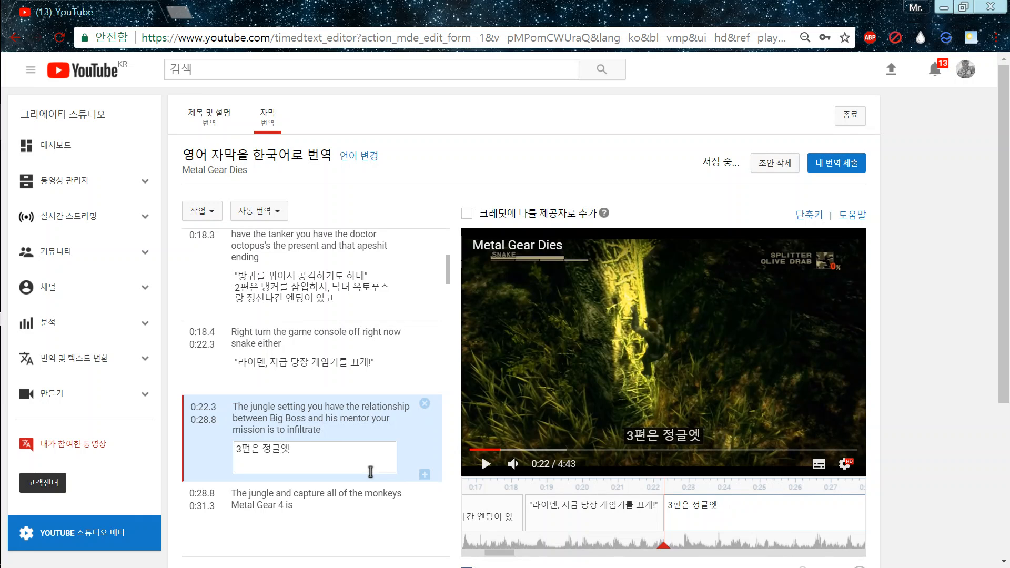
key(BackSpace)
text(에서 잠입하는ㄷ)
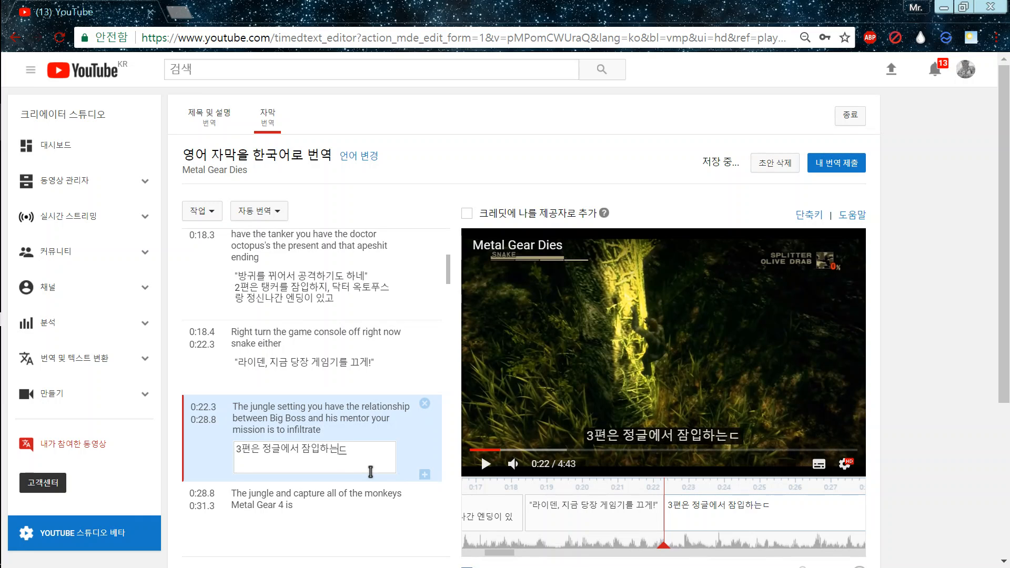
text(ㅔ)
Step: Add a second line to the 0:22.3 caption: 스네이크와 스승의 관계를 다루지
key(Return)
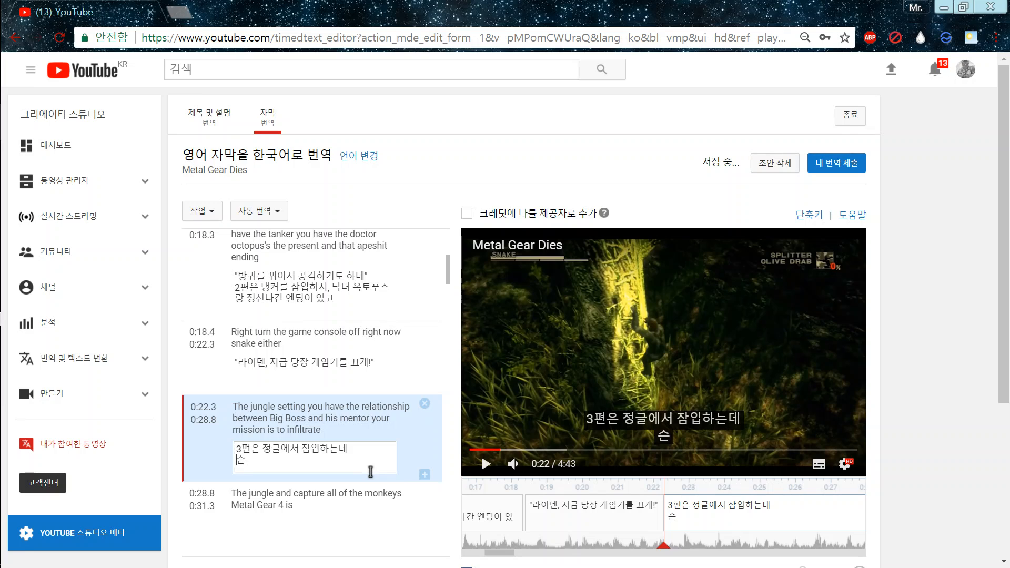
text(스네이크와 ㅅ)
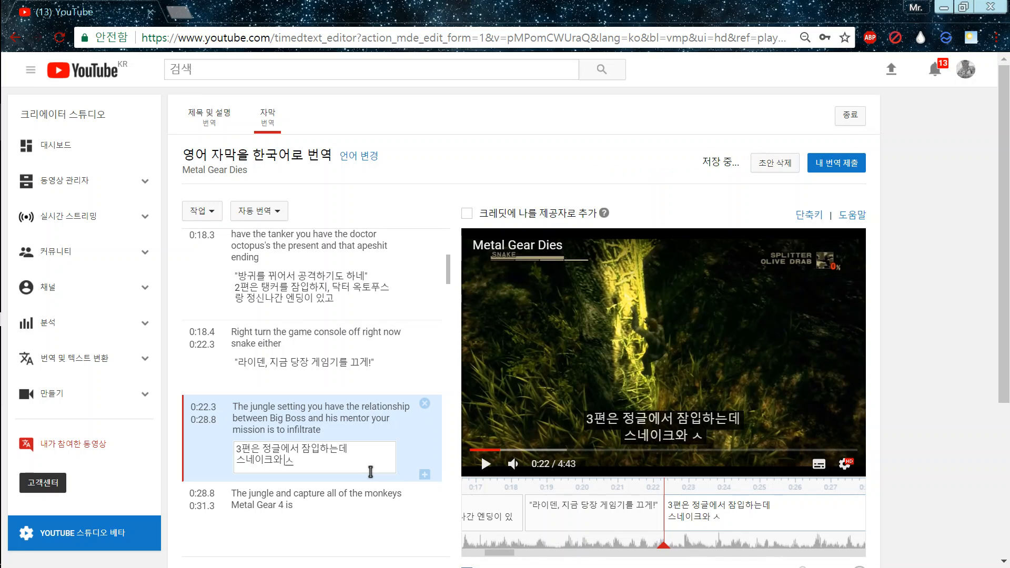
text(ㅡ승의 관ㄱ)
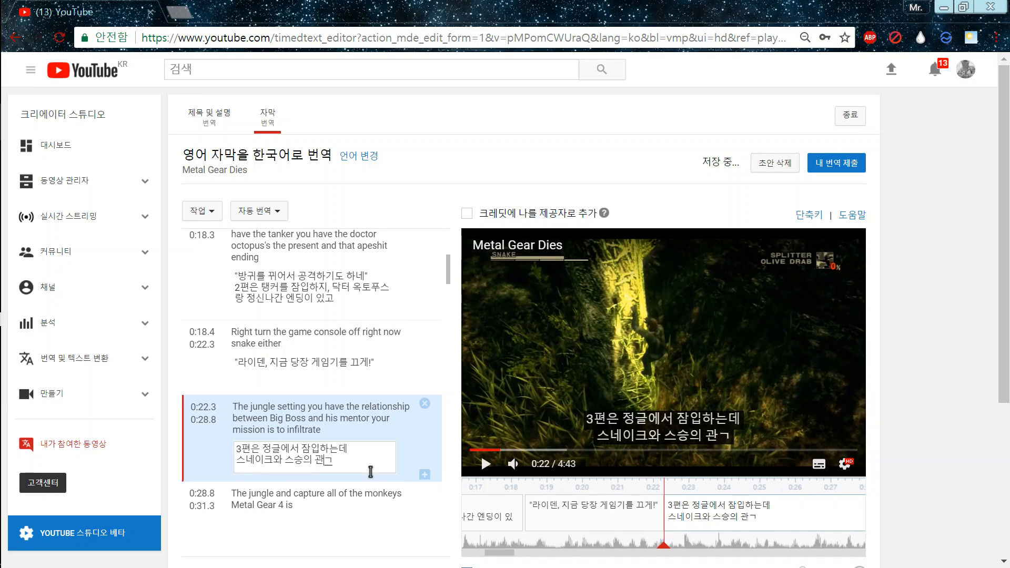
text(ㅖㄹㅡ 다)
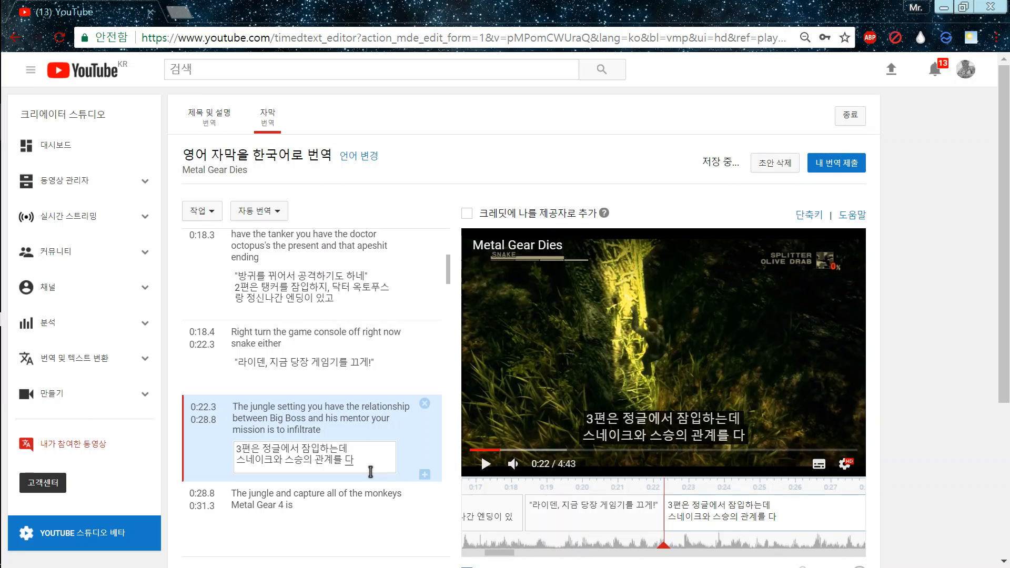
text(ㄹㅜㅈㅣ)
Step: Add the third line "너의 미션은 정글을 잠입하는 거다" in quotation marks to the 0:22.3 caption and play its segment
key(Return)
text("너)
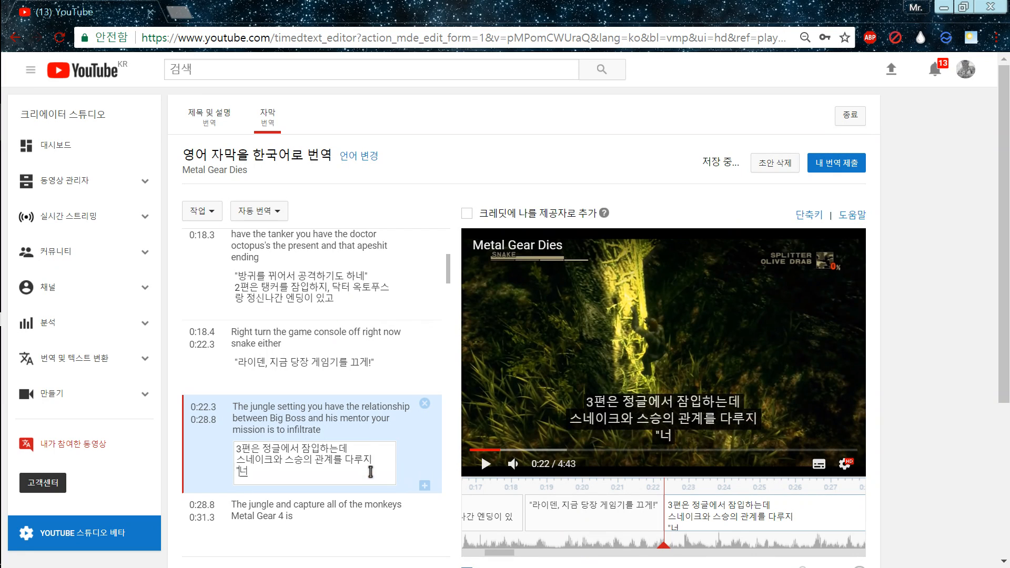
text(의)
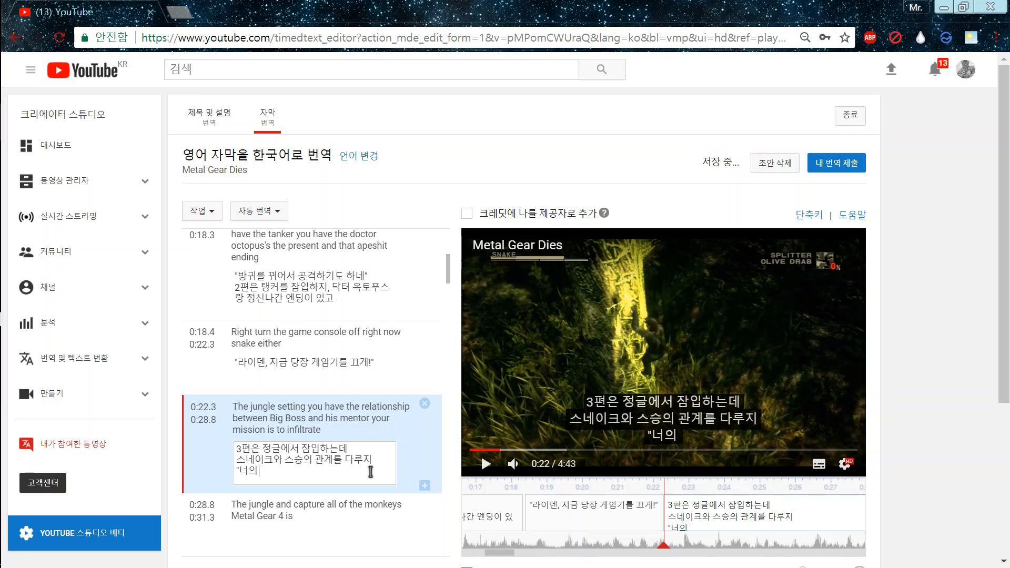
text( ㅇㅣㅅㅕㄴㅇㅡㄴ ㅈㅓㅇㄱㅡㄹㅇㅡㄹ)
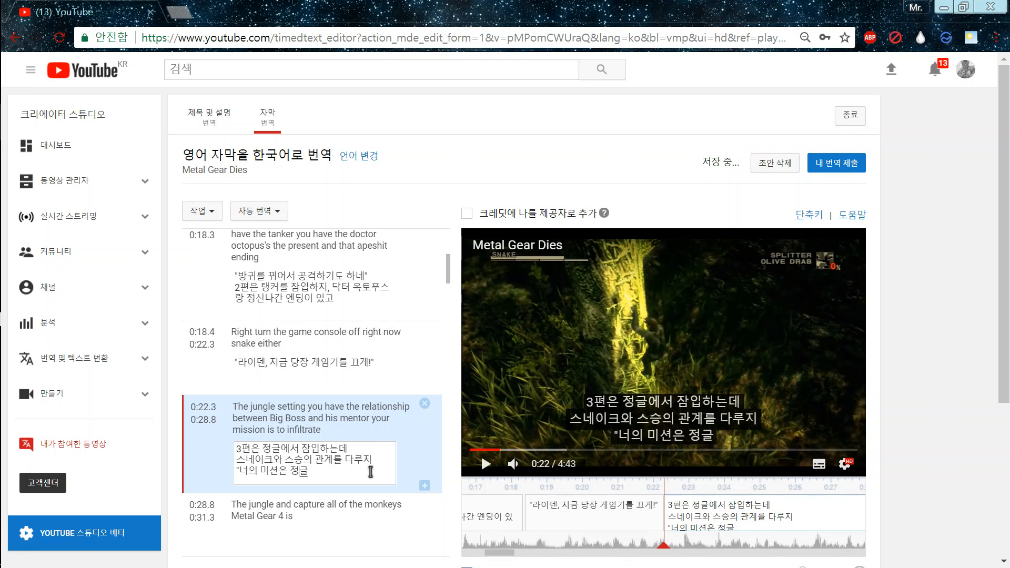
text( ㅈㅏㅁㅇㅣㅂ)
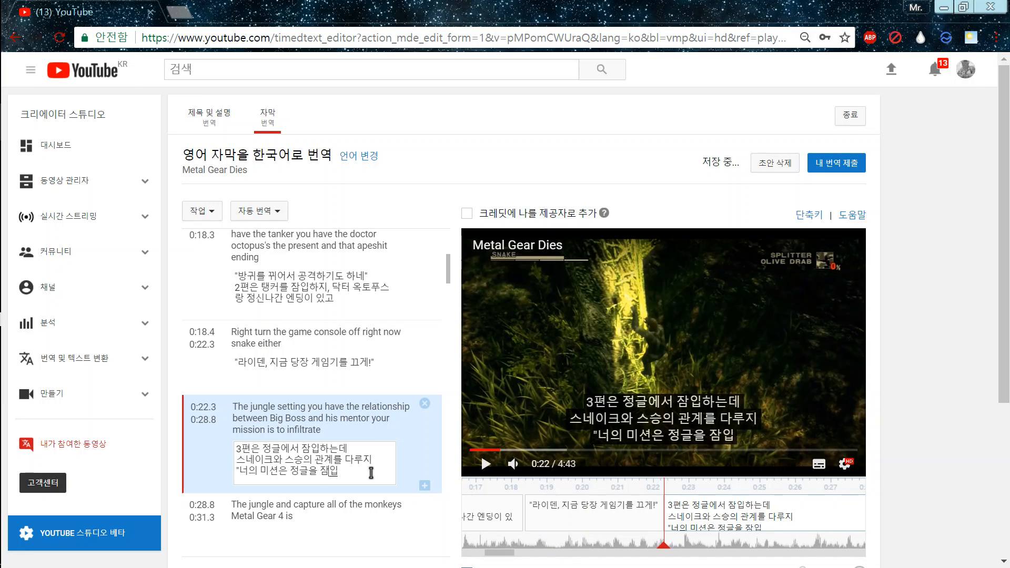
text(ㅎㅏㄴㅡㄴ ㄱㅓㅇㅑ")
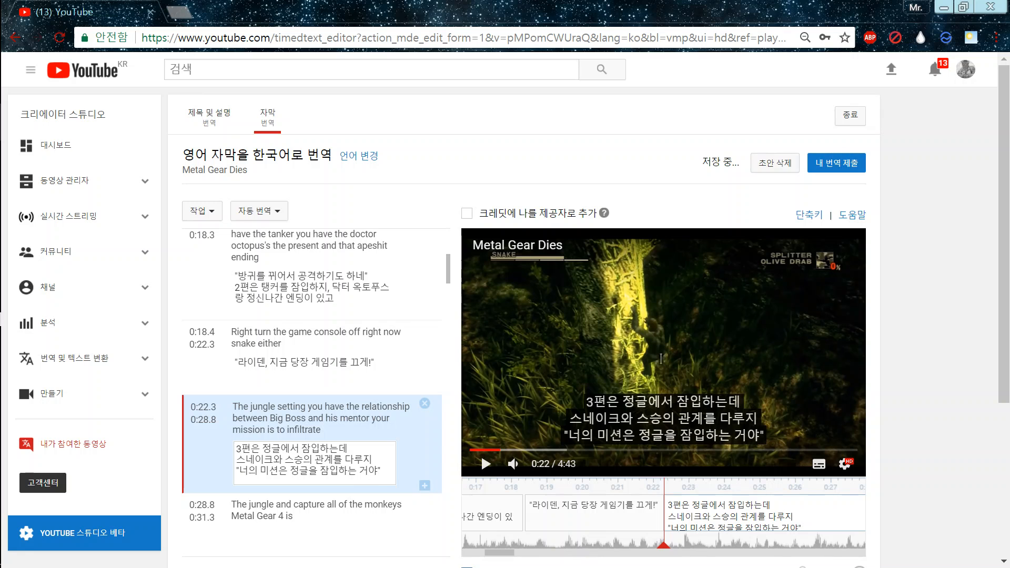
key(BackSpace)
key(BackSpace)
text(ㄷㅏ")
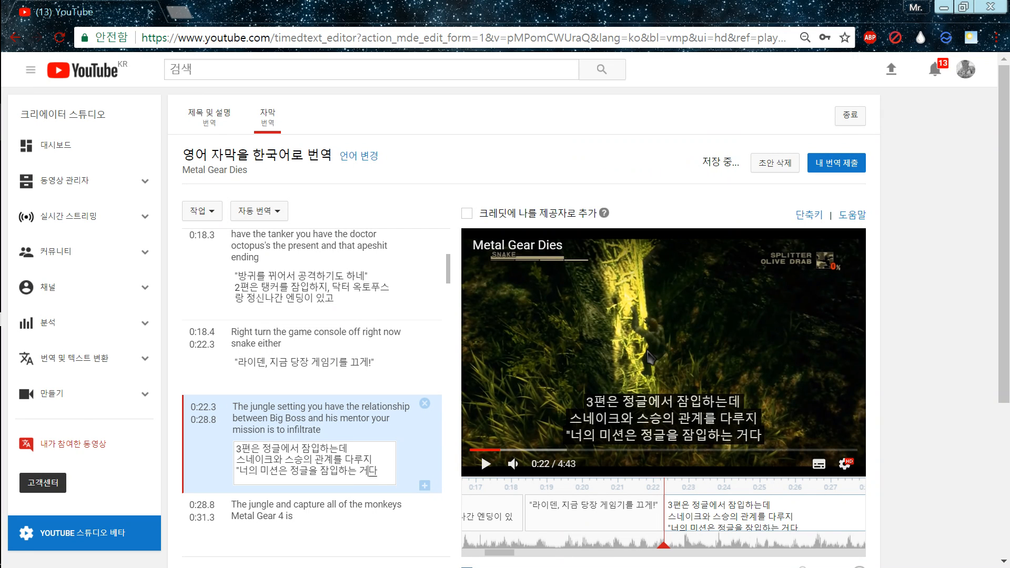
click(475, 467)
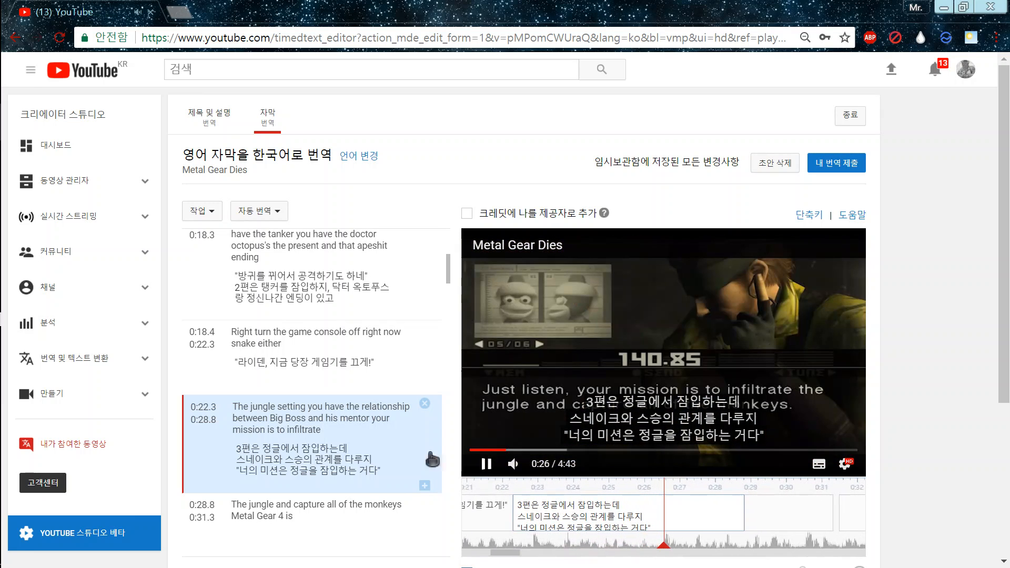
Step: Change the second line of the 0:22.3 caption to 빅 보스와 그 스승의 관계를 다루지 and play the video on
drag(274, 458, 234, 458)
text(빅 보스)
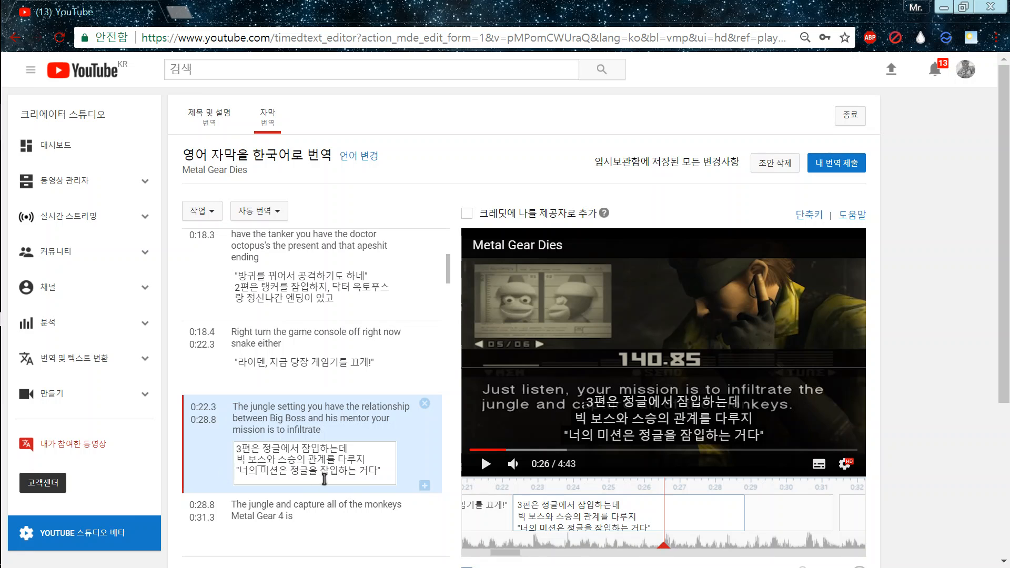
click(276, 460)
text(그)
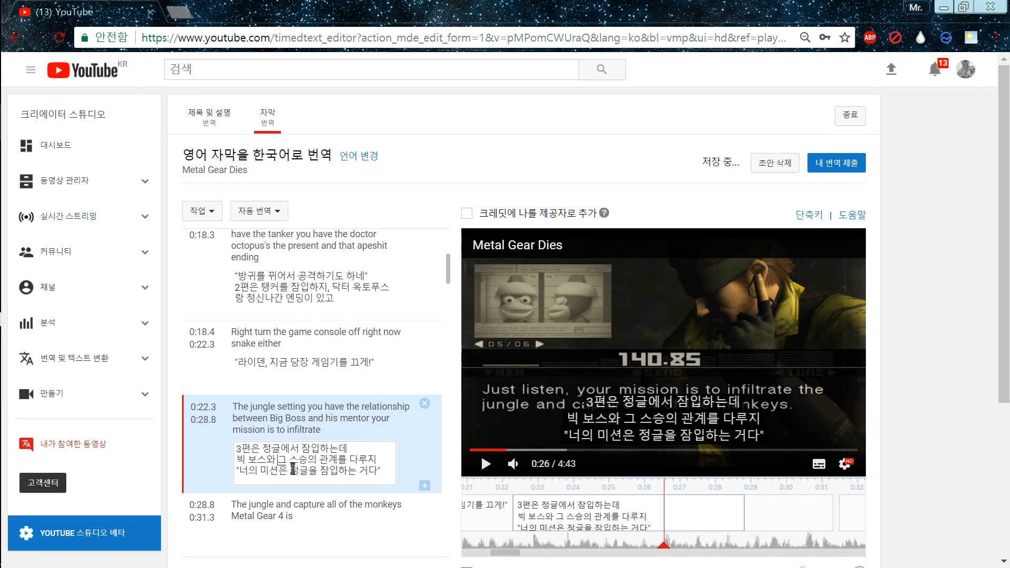
click(486, 464)
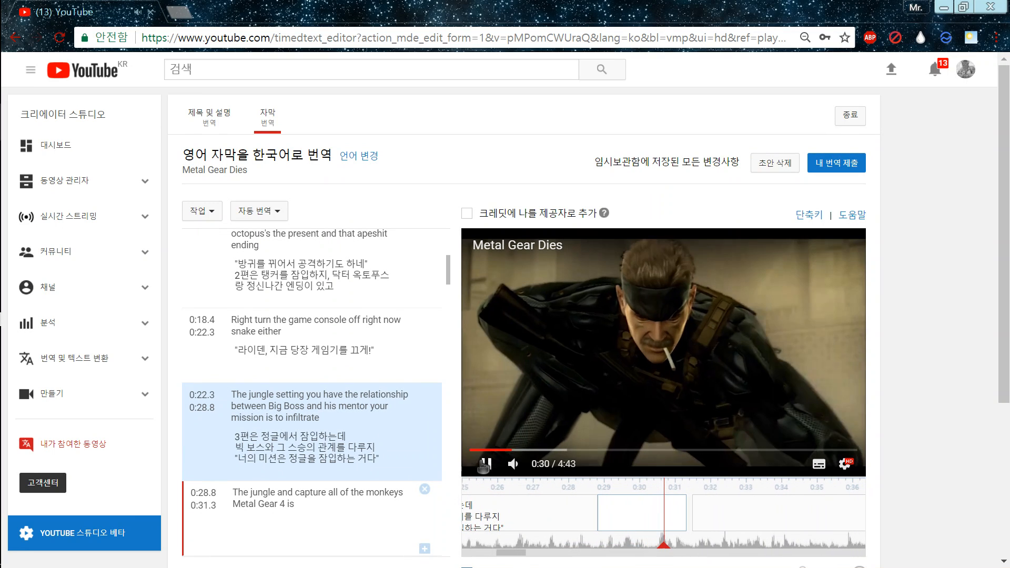
Step: Translate the 0:28.8 caption about capturing the monkeys as "그리고 모든 원숭이들을 생포하는 거지" in quotation marks
click(308, 519)
text("ㄱ)
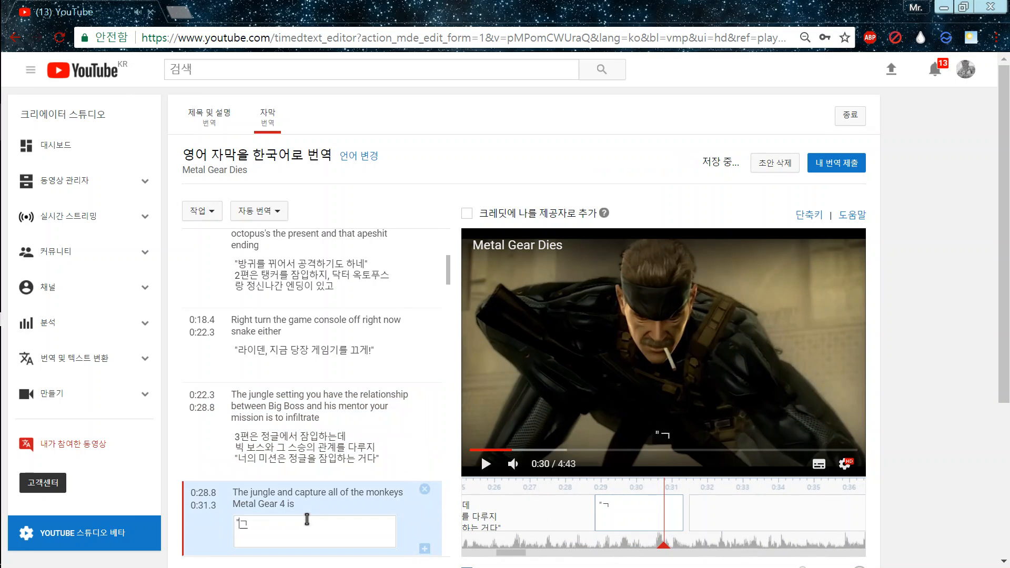
text(리고 모든 원수)
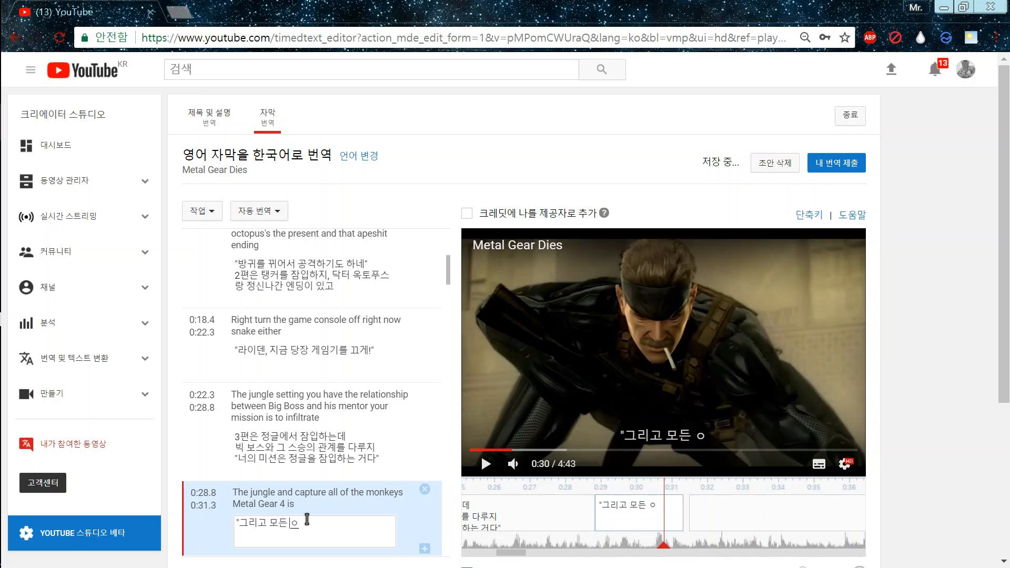
text(ㅇㅇ들을 생폴)
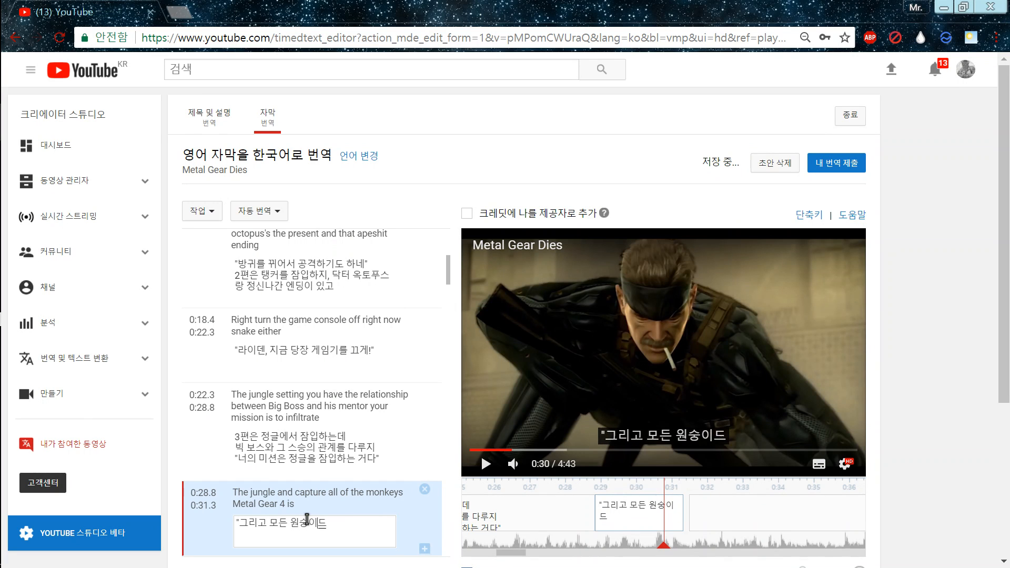
key(BackSpace)
text(하는 거지")
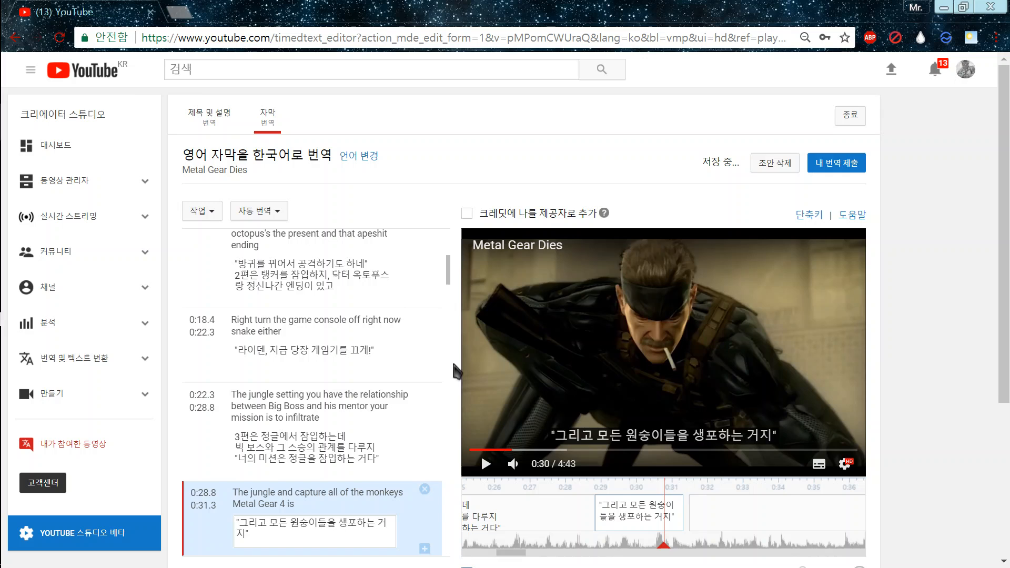
Step: Play the 0:28.8 caption's segment and retime the caption to end at 0:30.6, where the following one starts
click(486, 465)
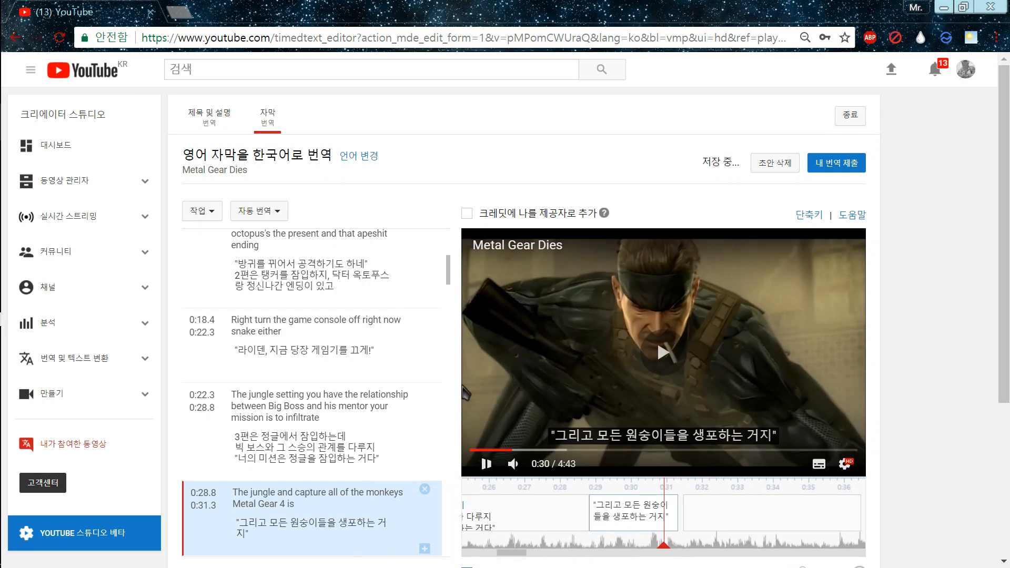
click(486, 464)
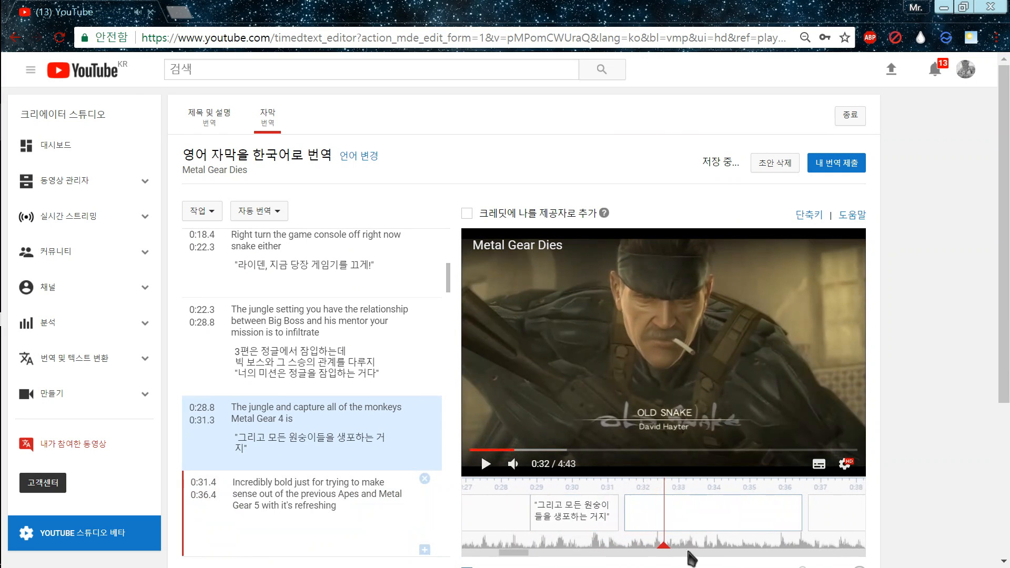
click(632, 524)
drag(616, 520, 701, 552)
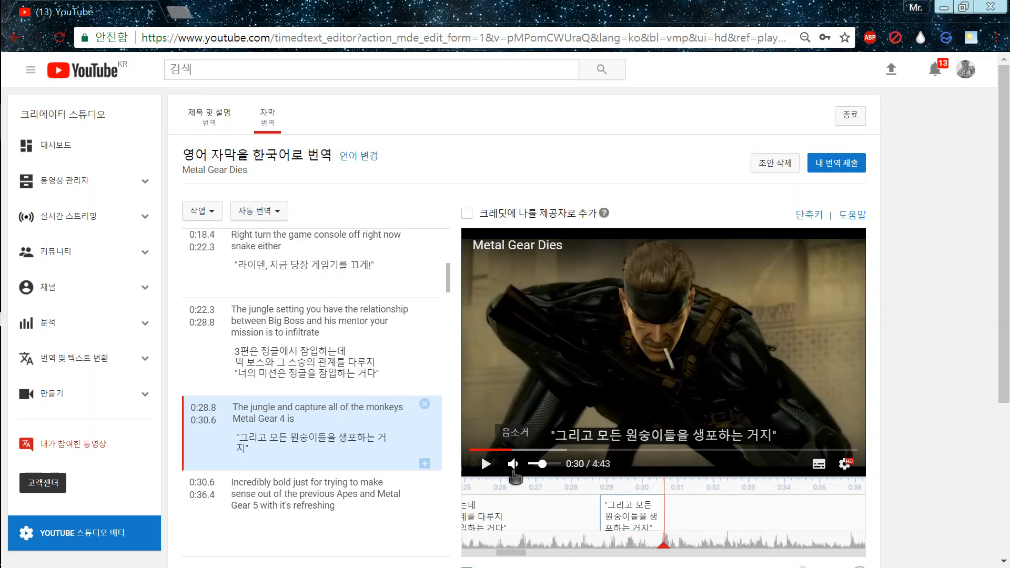
Step: Listen to the segment from 0:30.6 and begin its caption with "메탈 기어 솔리드 4"는 그 이전 게임들까지 다
click(486, 463)
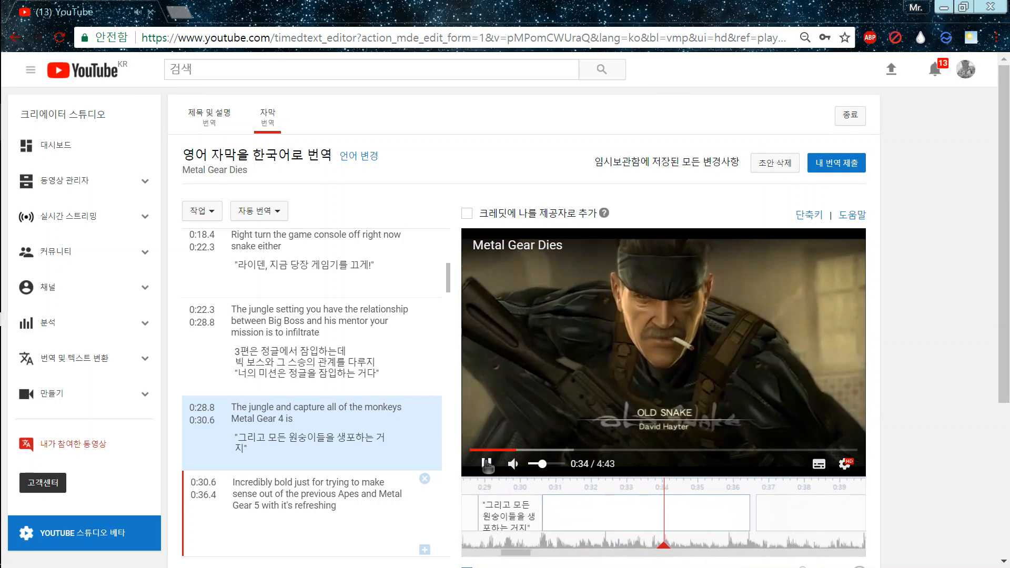
click(487, 463)
click(290, 540)
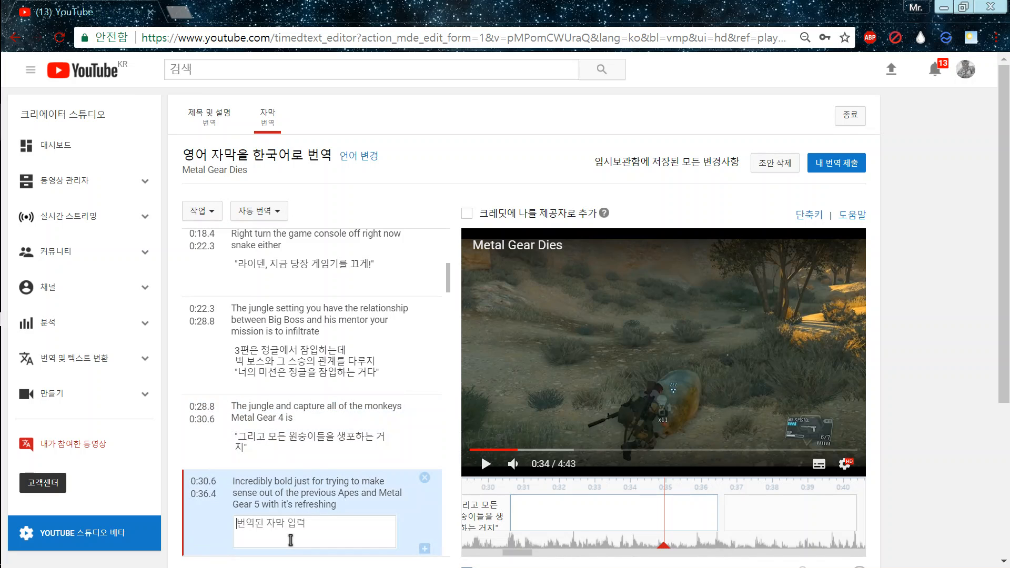
text(")
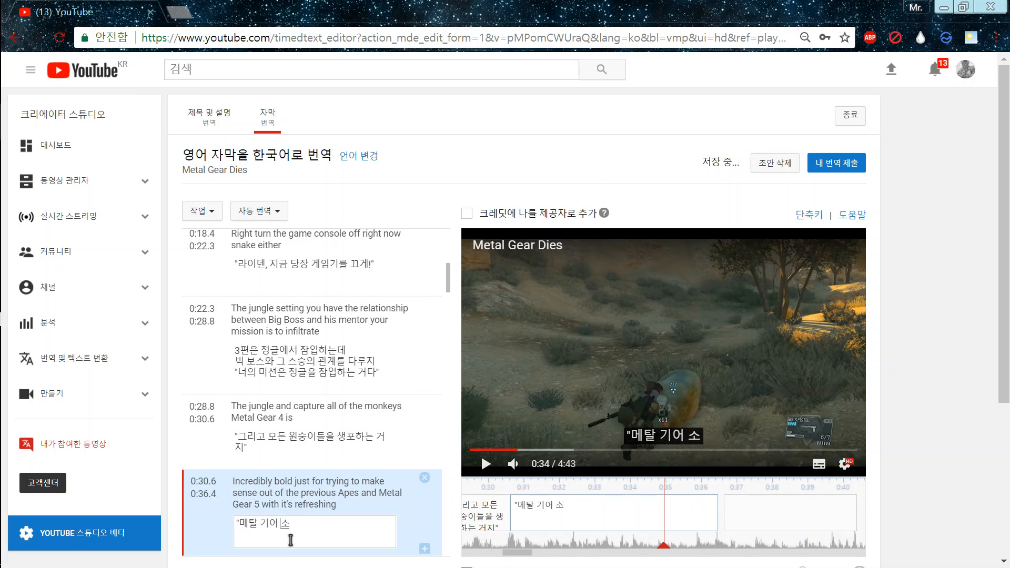
text(메탈 기어 솔리드 4"ㄴ)
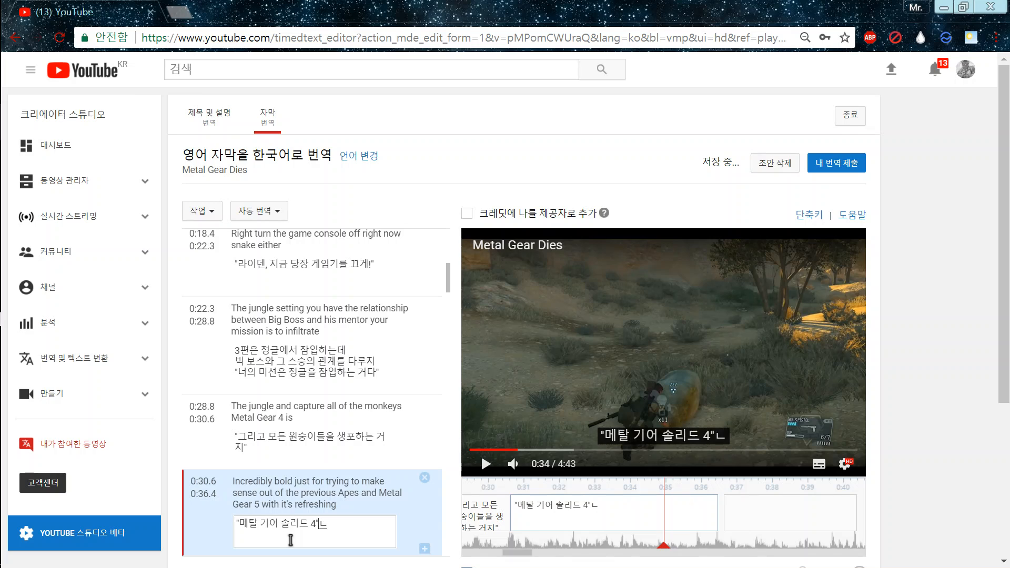
key(BackSpace)
text(는 그)
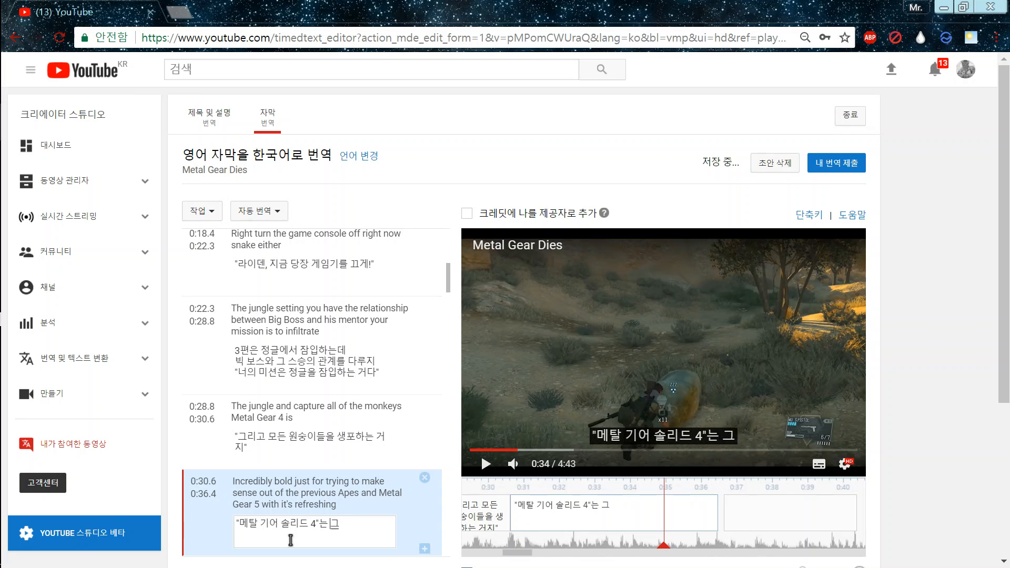
text( 이전 개임들까)
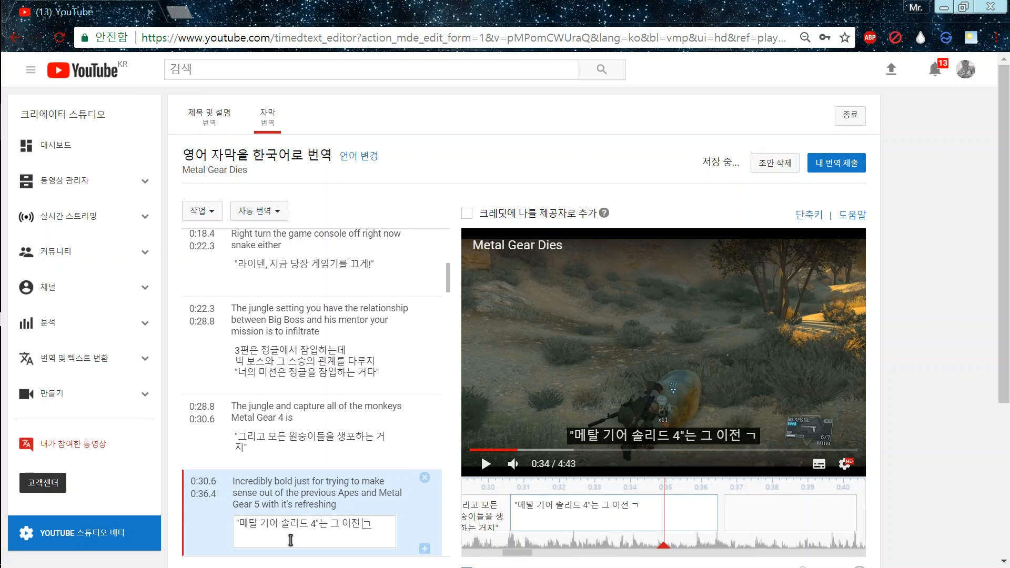
text(지 다)
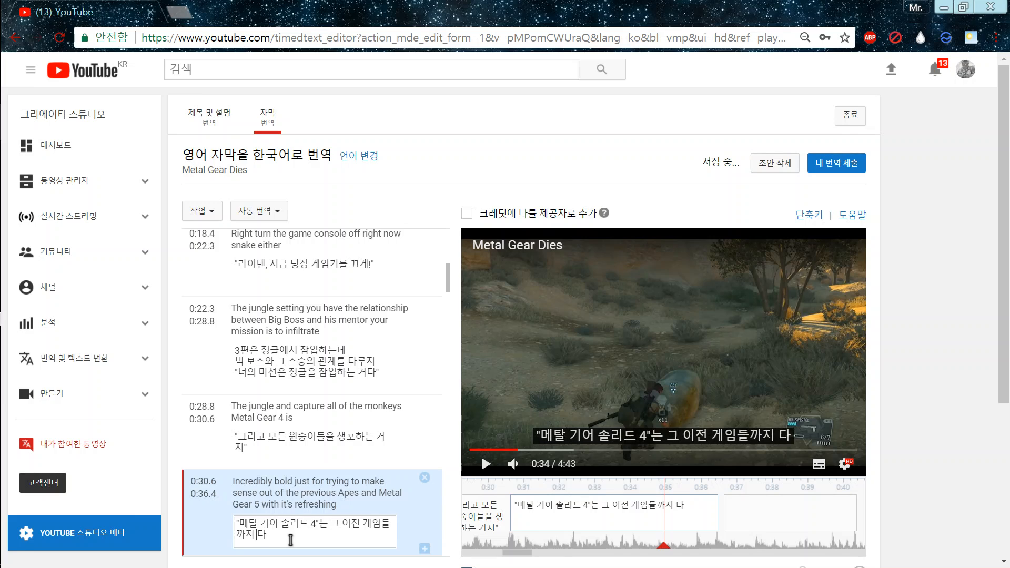
Step: Complete the 0:30.6 caption with 합쳐서 말이 돼 보려고 시도한 것만 해도 정말 대담하지
text( 합쳐서 말이 돼 보려고 ㅅ)
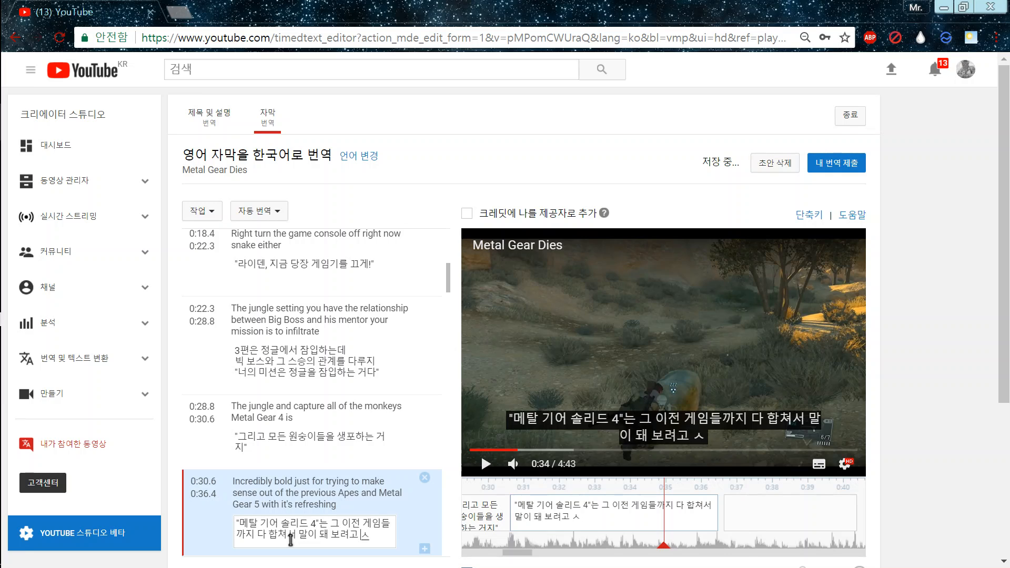
text(한)
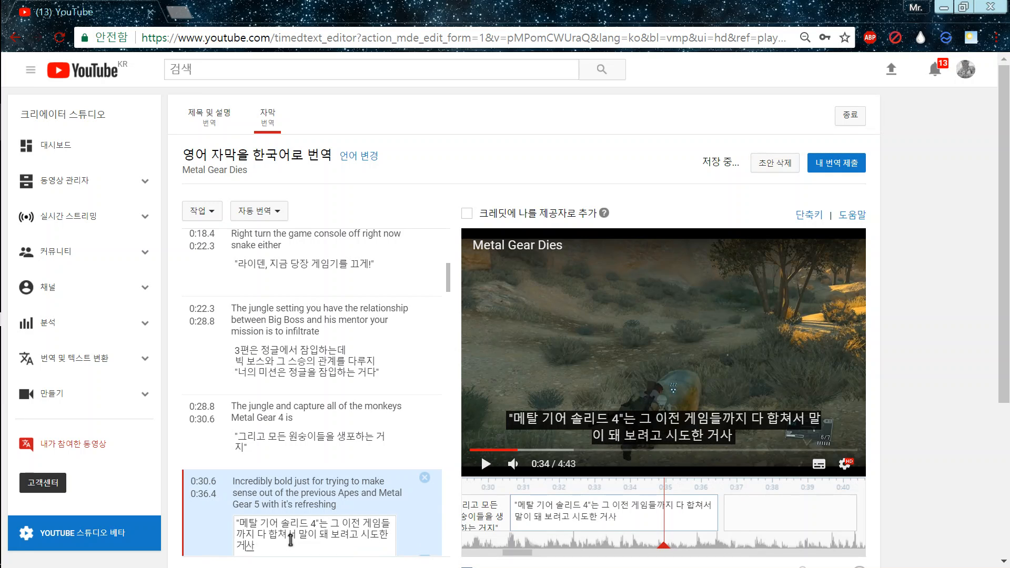
text( 것만 해도)
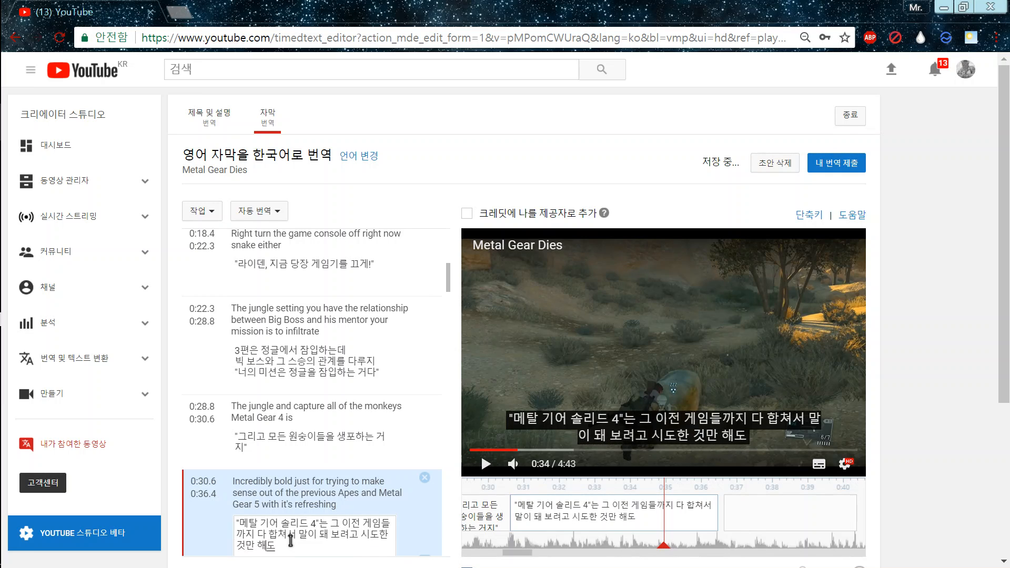
text( 정ㅁ말 대담하지)
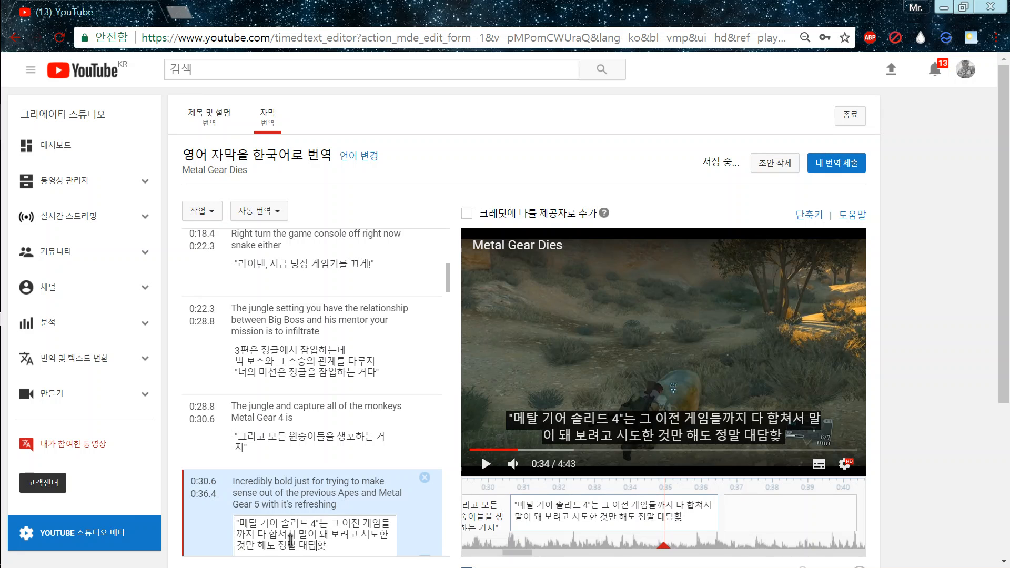
key(Return)
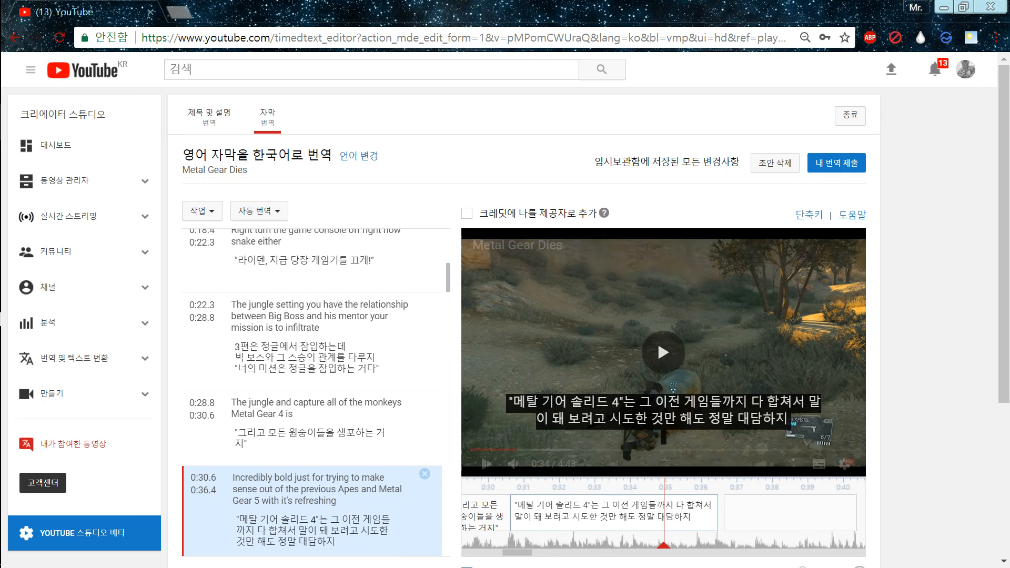
Step: Check the 0:30.6 caption against the video and retime it to end at 0:35.0, where the following caption starts
click(486, 464)
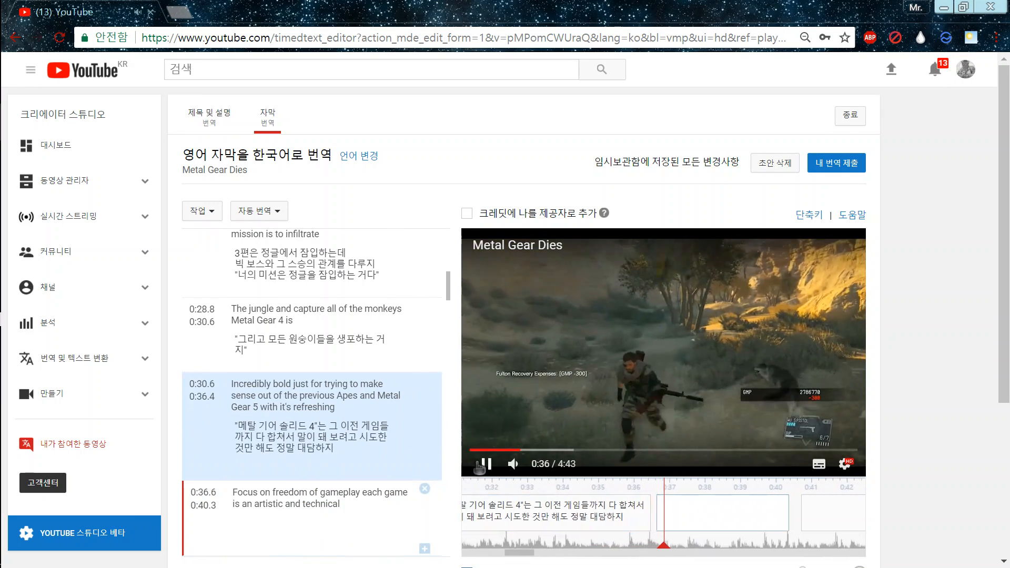
drag(642, 516, 601, 516)
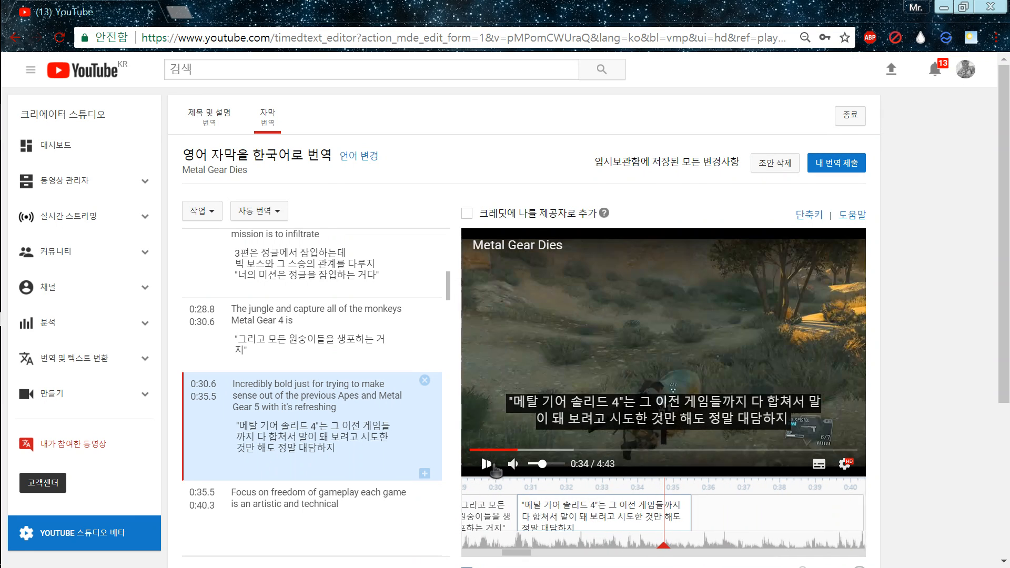
click(661, 519)
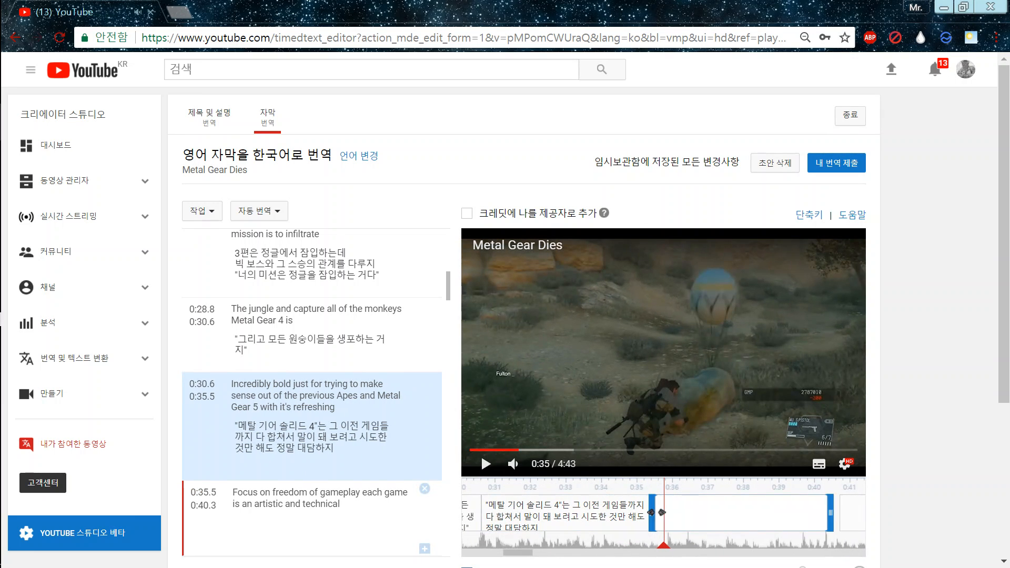
drag(651, 513, 637, 513)
click(614, 546)
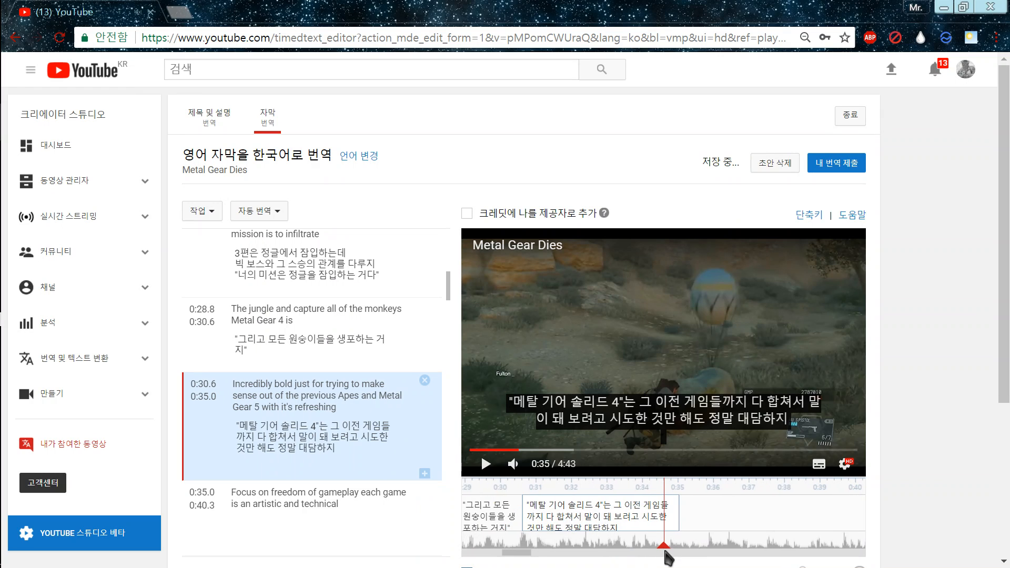
Step: Listen to the segment from 0:35.0 and begin its caption about gameplay freedom with 그리고 "메탈 기어 솔리드 5"
click(488, 466)
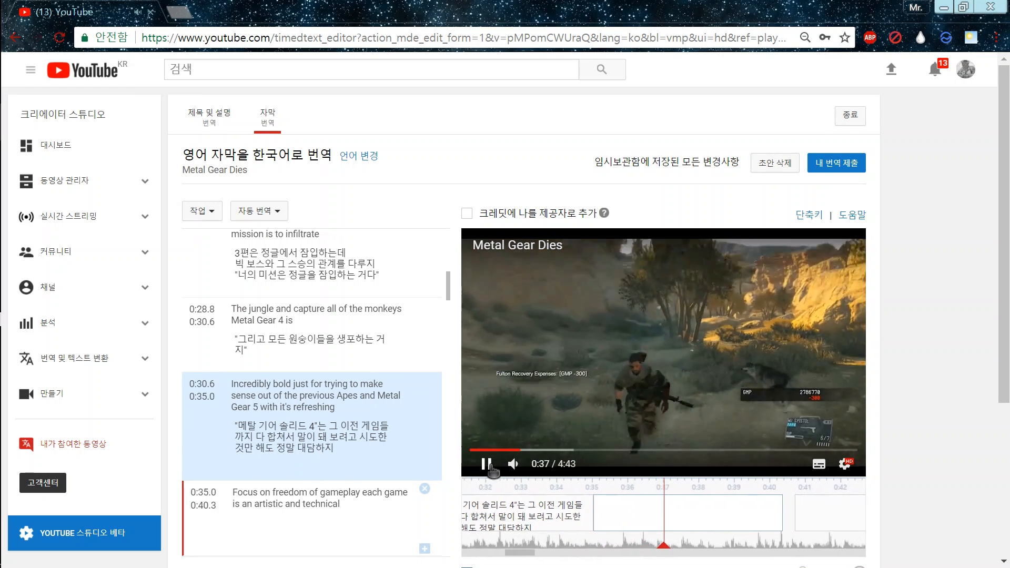
click(488, 465)
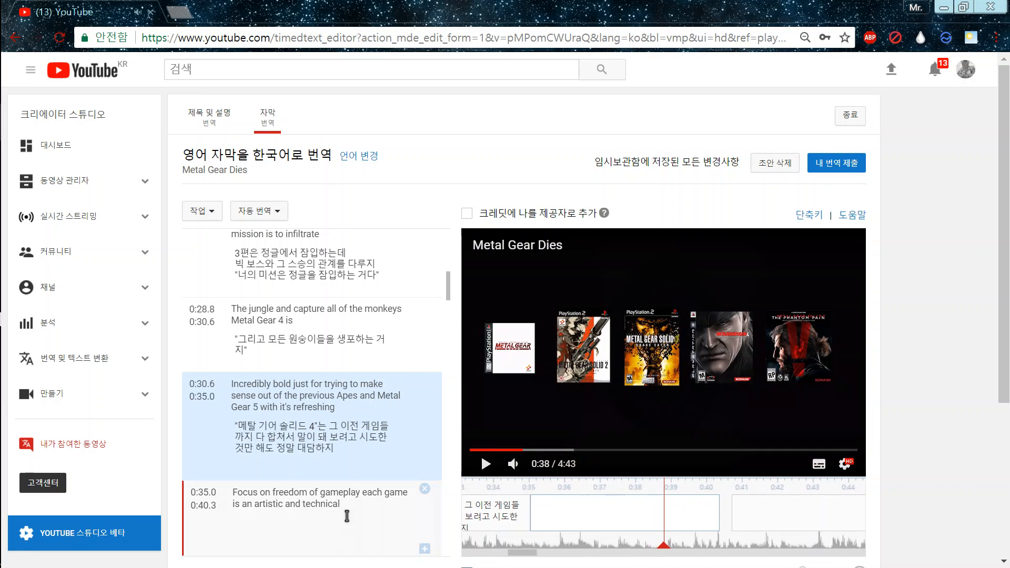
click(341, 525)
text(그릭)
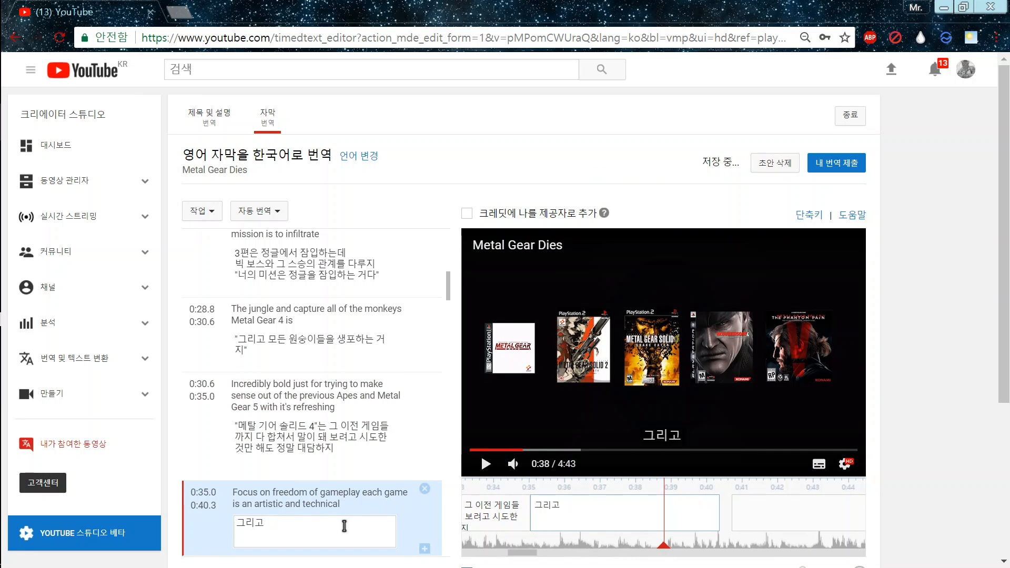
text(고 "메탈 기)
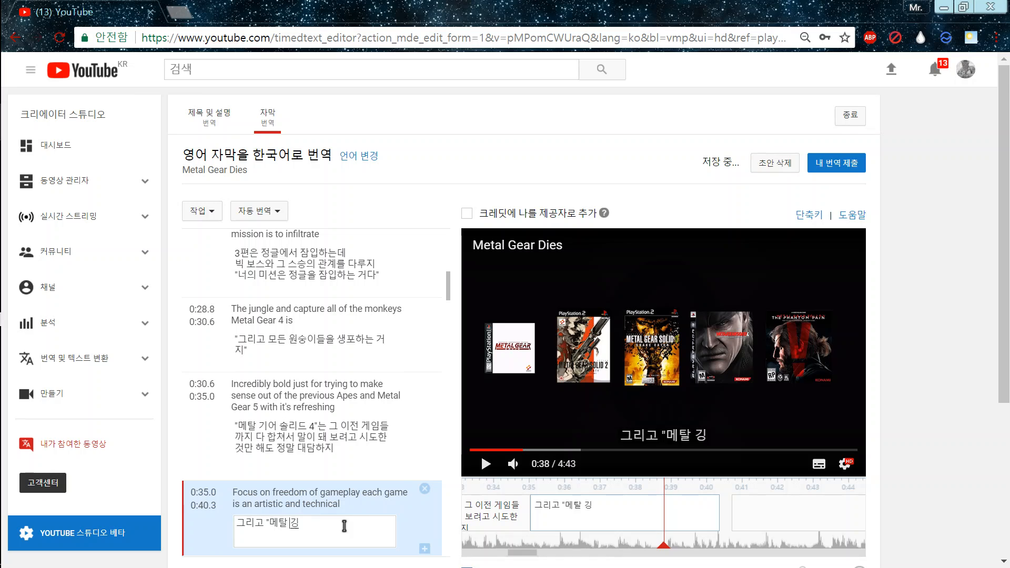
text(어 솔리드 5")
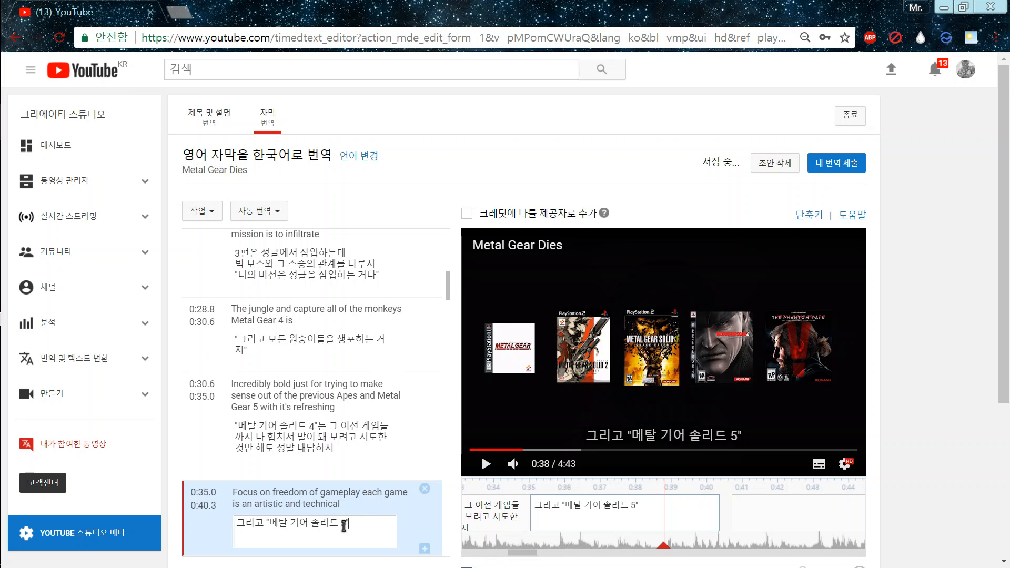
Step: Complete the 0:35.0 caption after "메탈 기어 솔리드 5" with 는 게임의 자유도에 정말 엄청나게 치중했고 말이야
text(는 게임의 ㅈ)
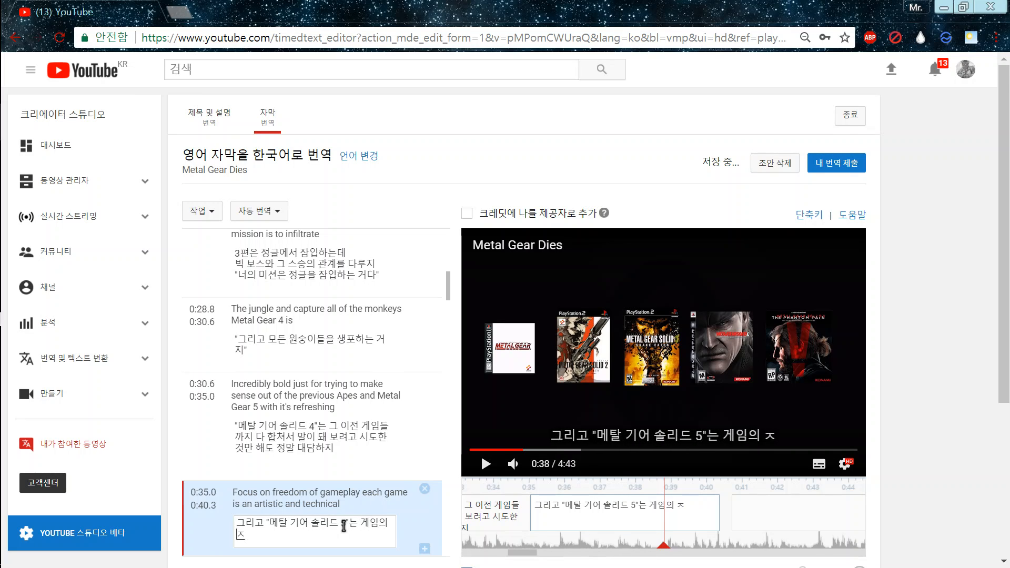
key(BackSpace)
text(자유도에 ㅈ)
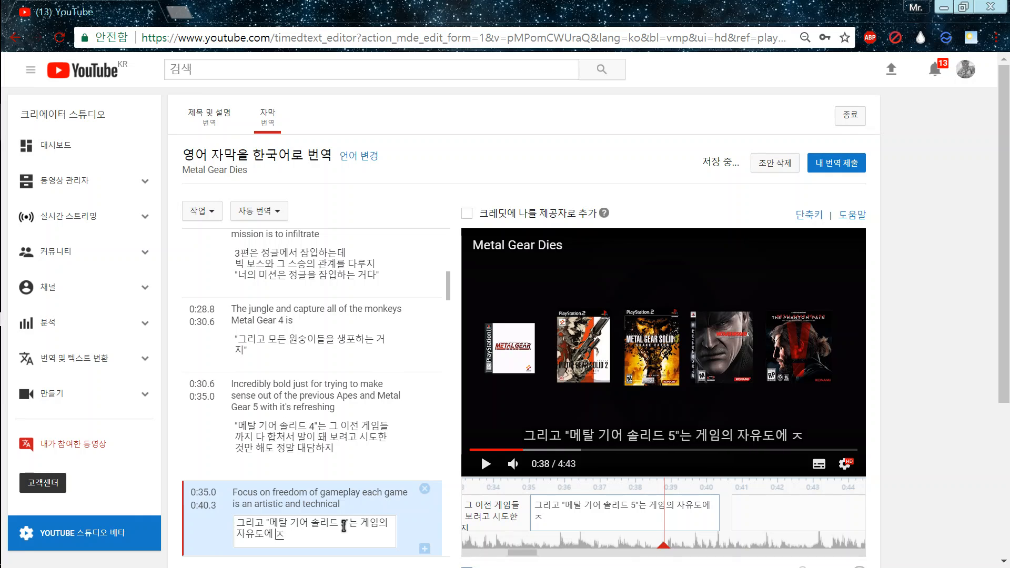
text(말 엄청하)
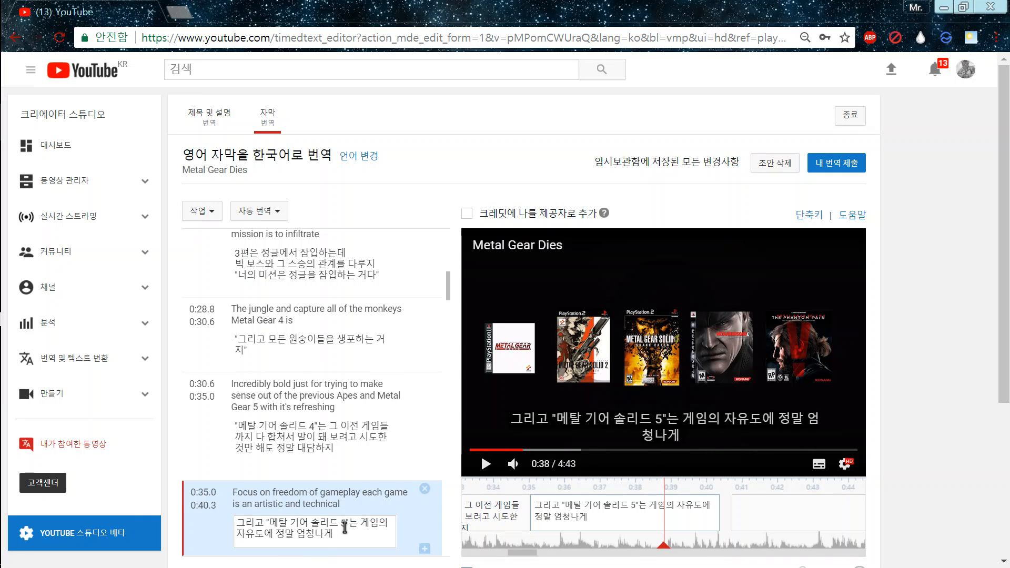
text(게 치중했고)
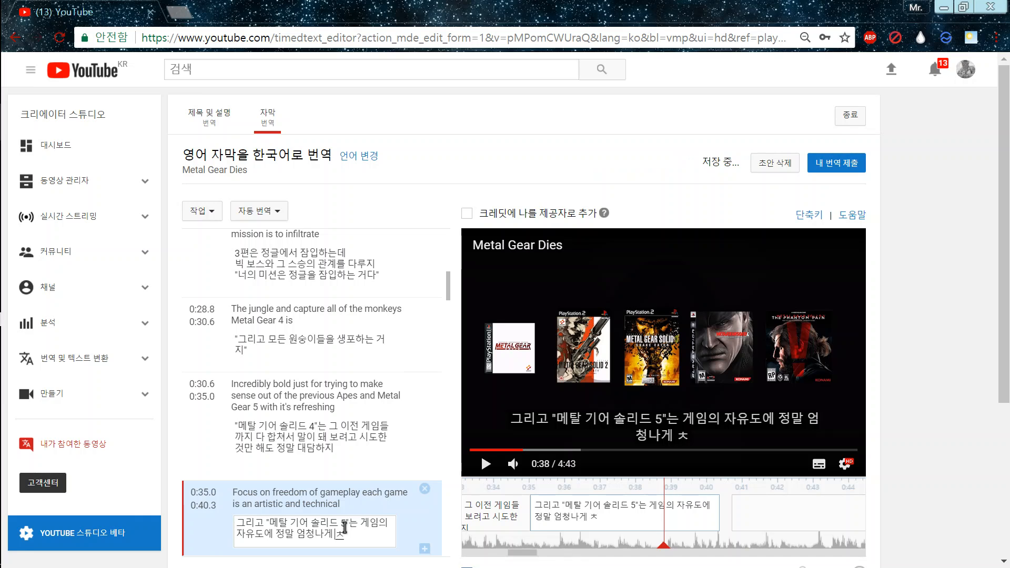
text( 말이야)
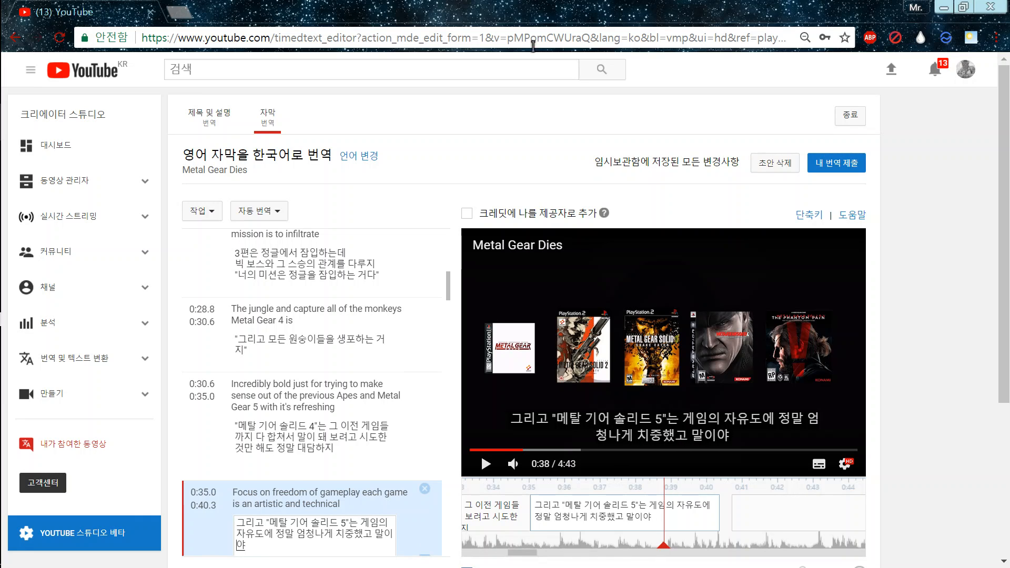
Step: Enable being credited as a contributor, and retime the 0:35.0 caption against the video to end at 0:38.6, where the following caption starts
click(471, 214)
click(485, 465)
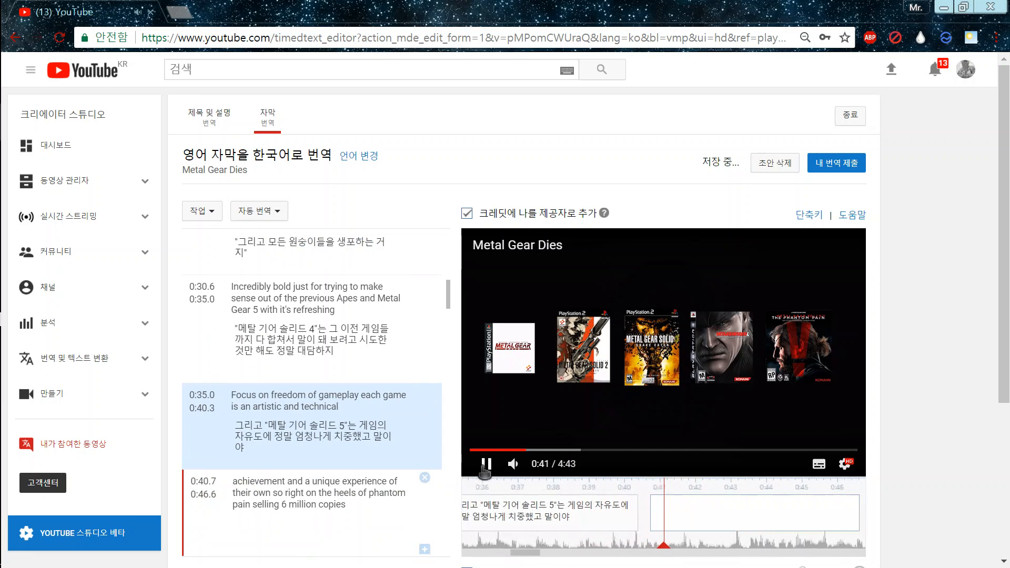
click(484, 465)
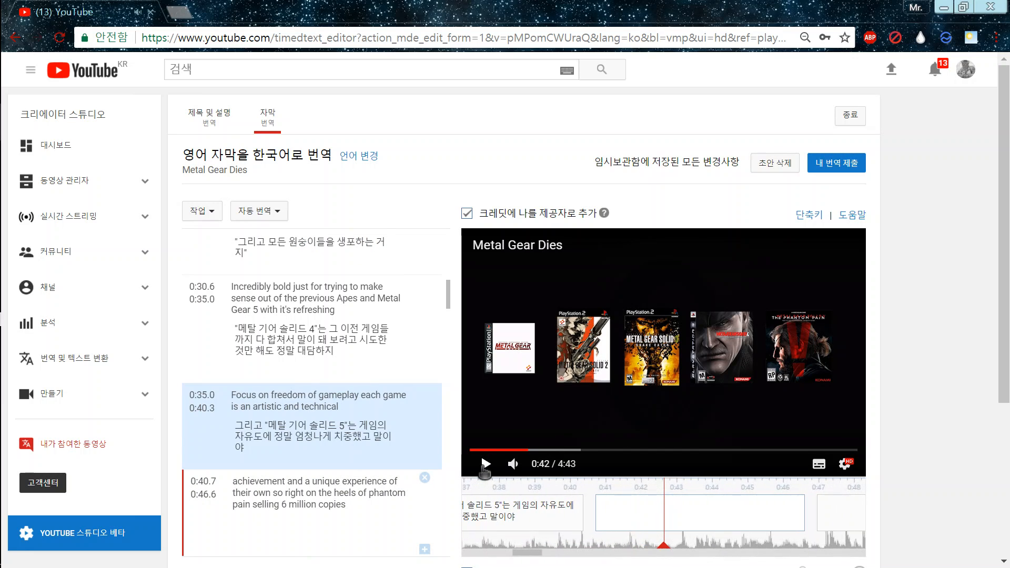
drag(596, 525, 550, 533)
click(529, 524)
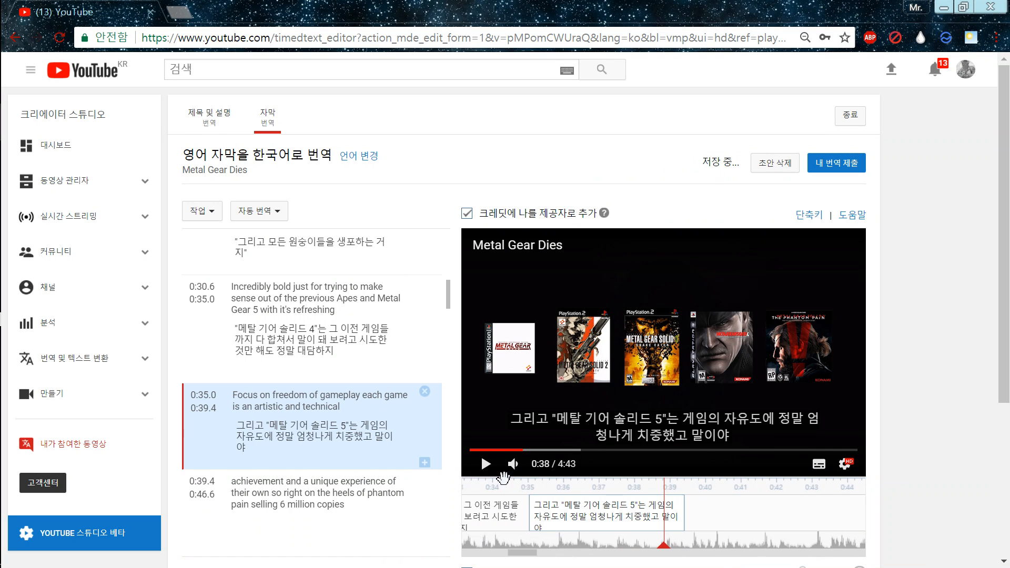
click(494, 475)
click(493, 474)
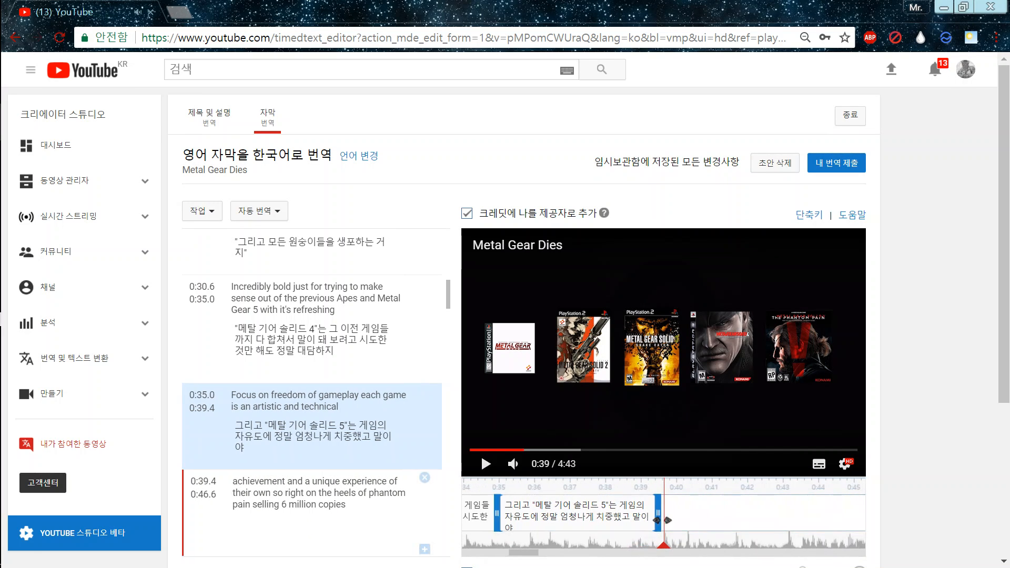
drag(652, 515, 628, 521)
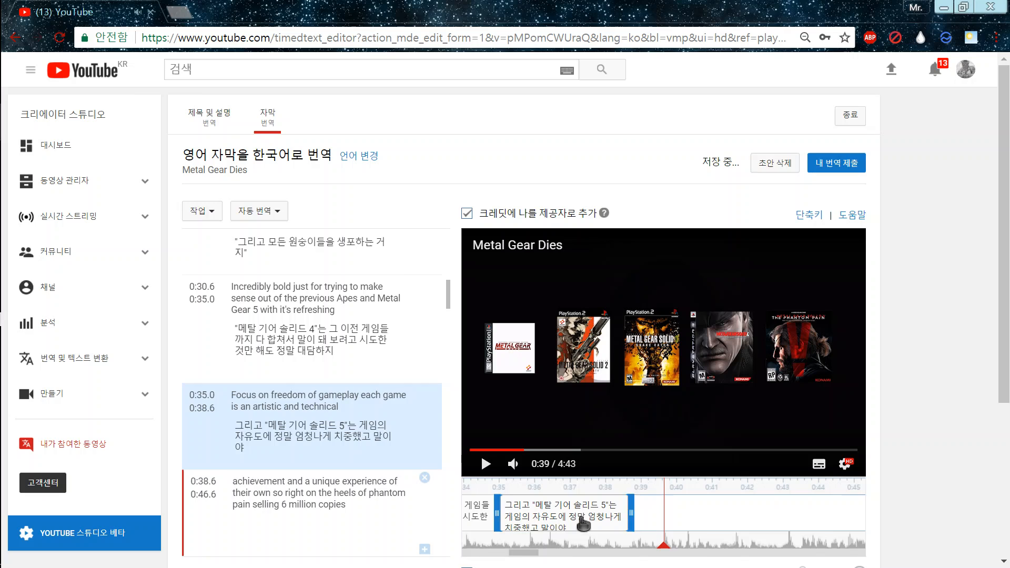
Step: Translate the first part of the 0:38.6 caption as 각 게임은 예술적으로도, 전략적으로도 훌륭한 경험이고
click(346, 520)
text(각 게)
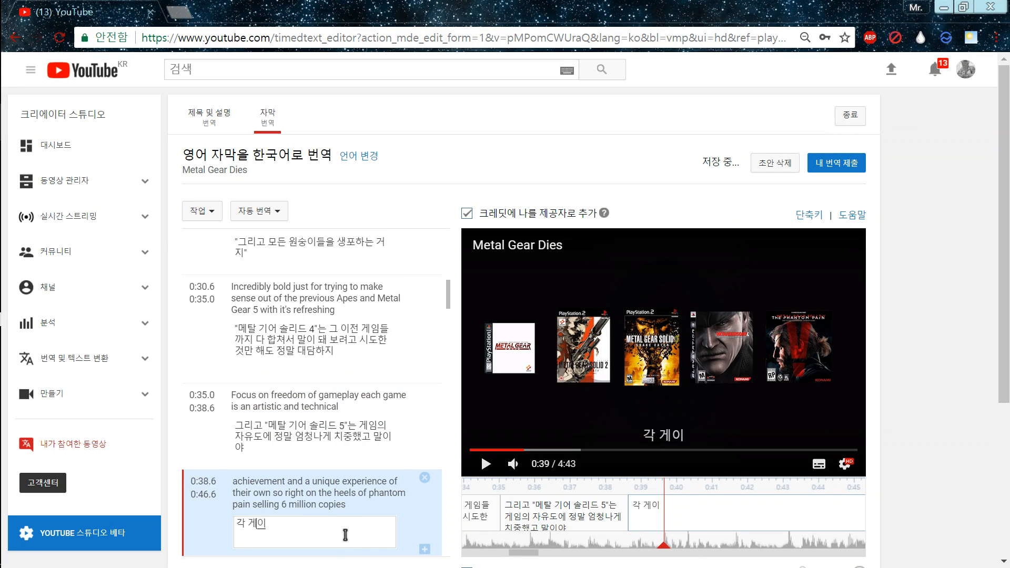
text(임은 예술)
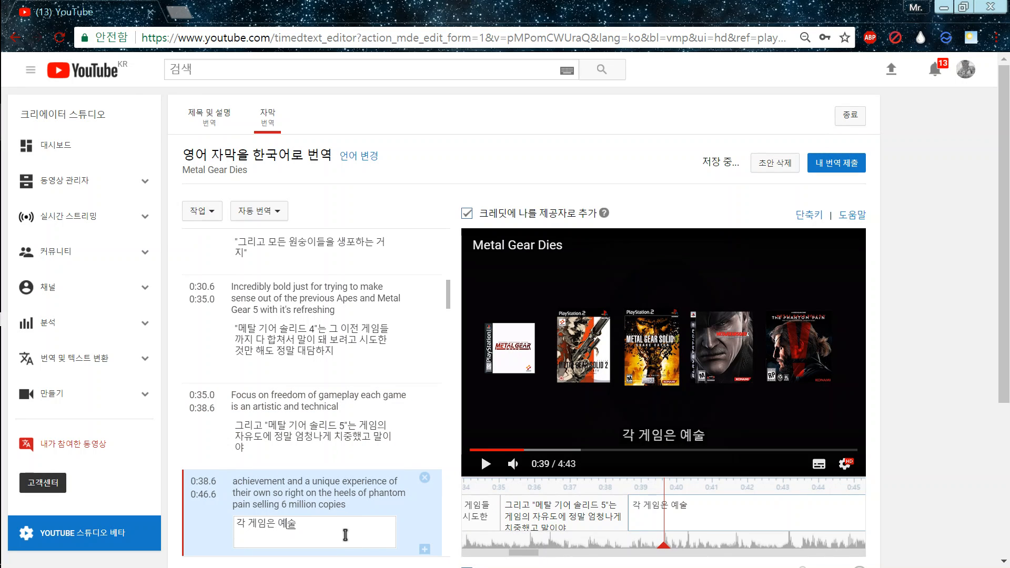
text(적으로도, 전ㄹ)
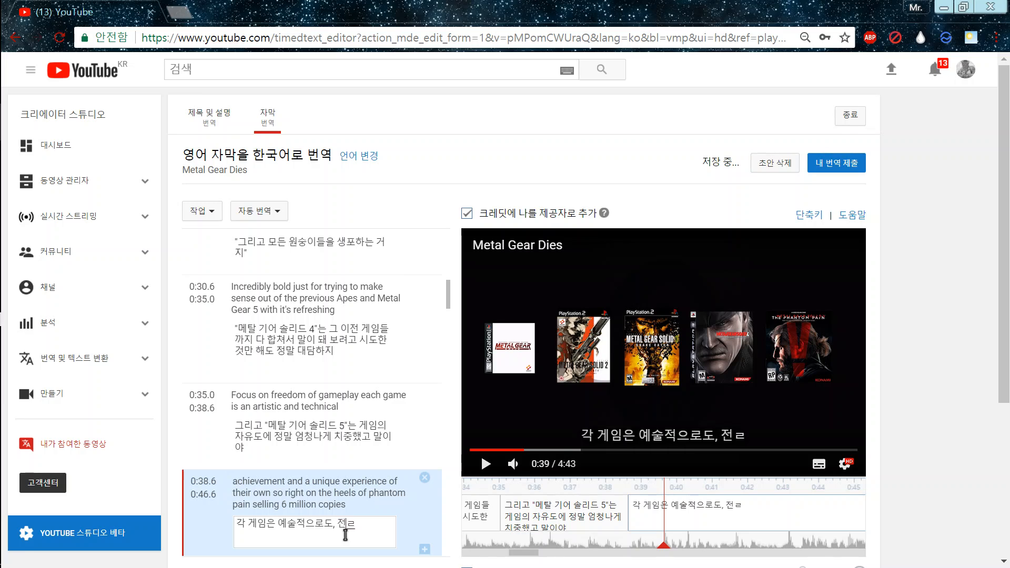
key(BackSpace)
text(략적으로도)
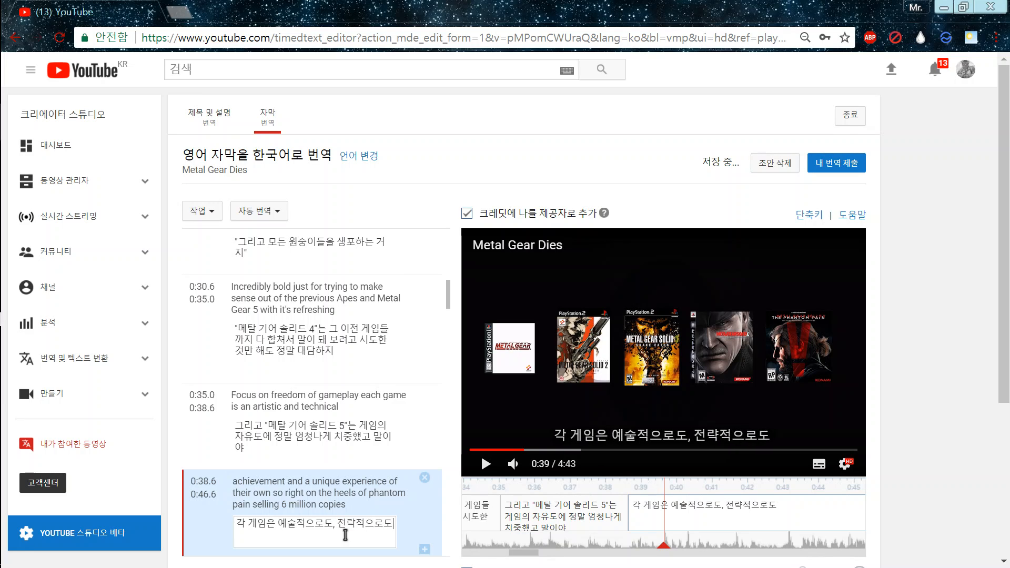
text( 흐)
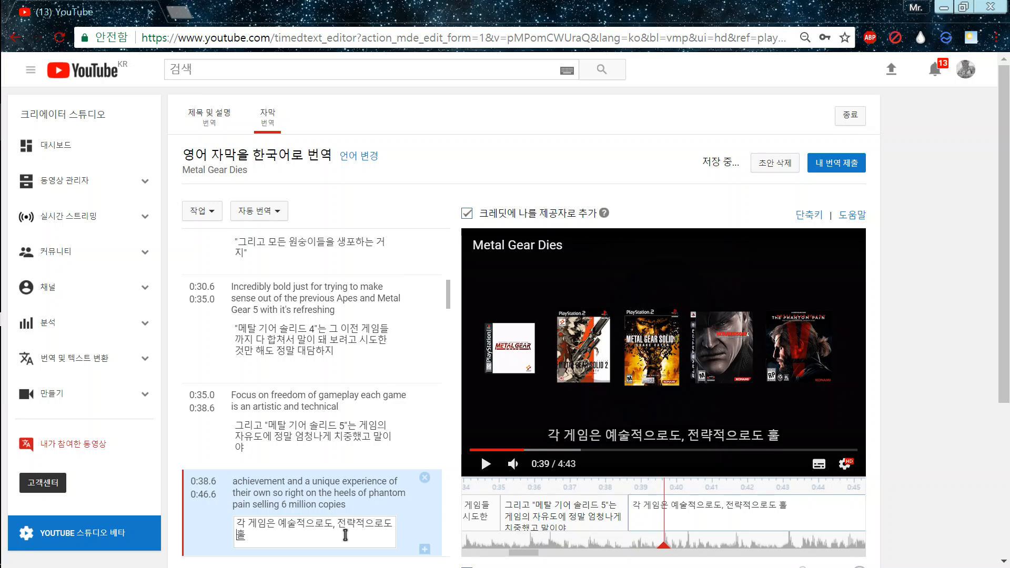
text(륭한)
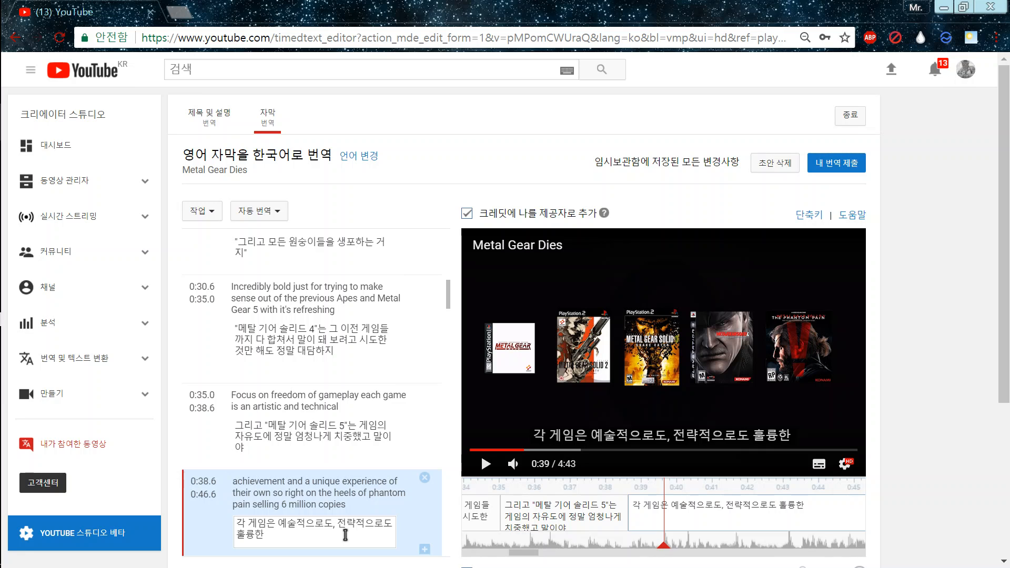
text(경험이고)
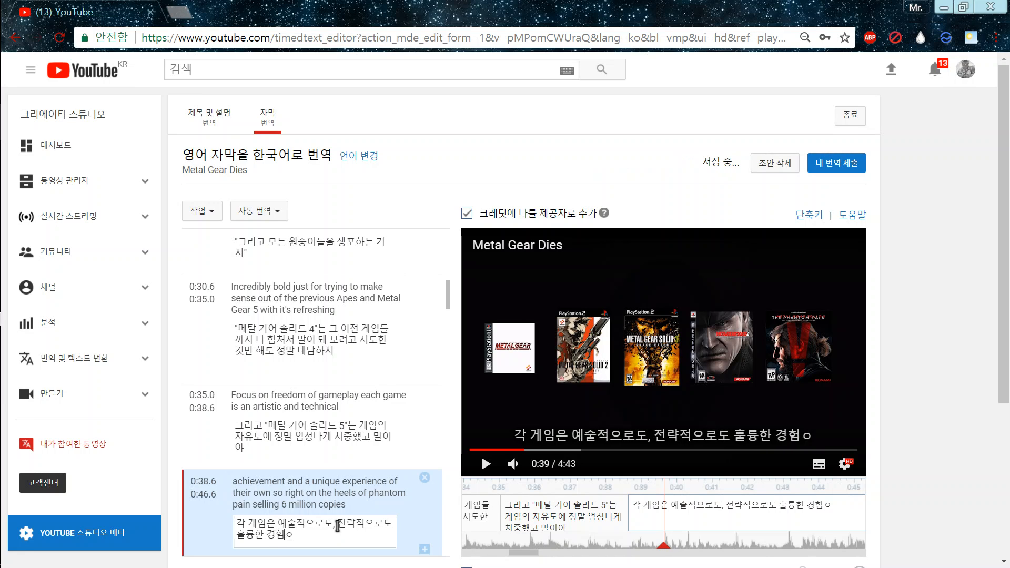
Step: Listen to the 0:38.6 caption's segment and insert 성취한 게임이자 before 훌륭한 in its translation
click(487, 464)
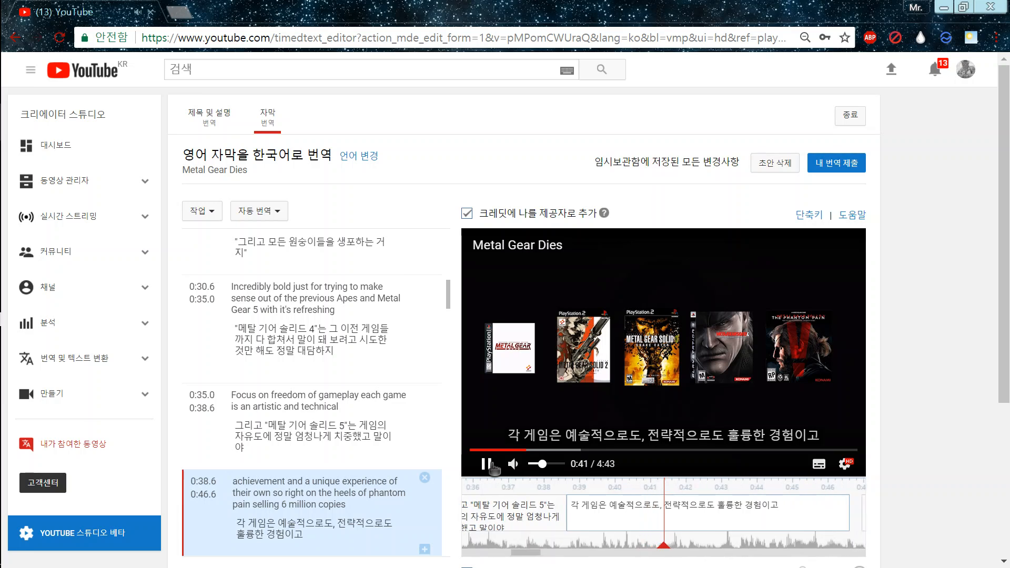
click(487, 463)
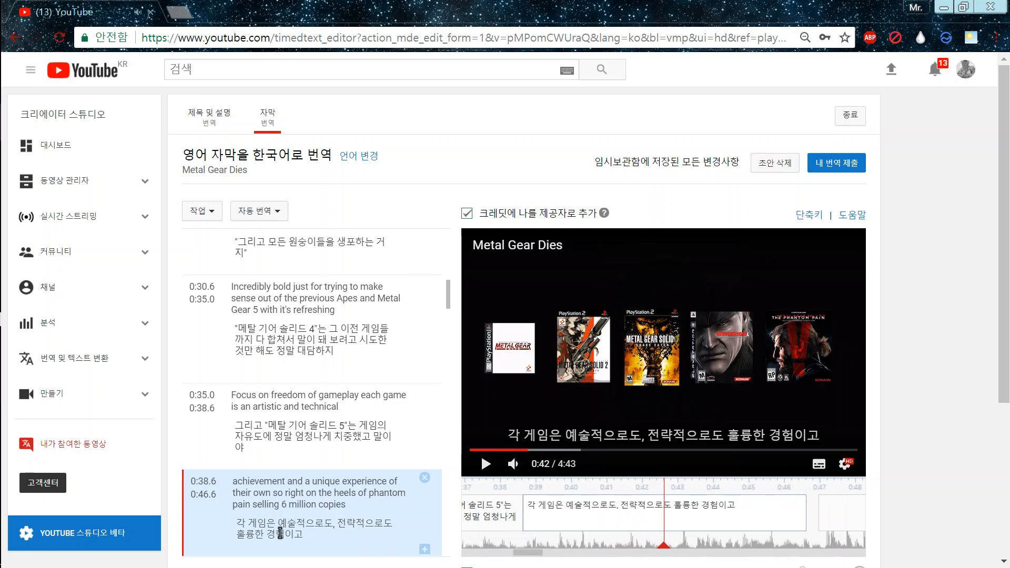
click(238, 535)
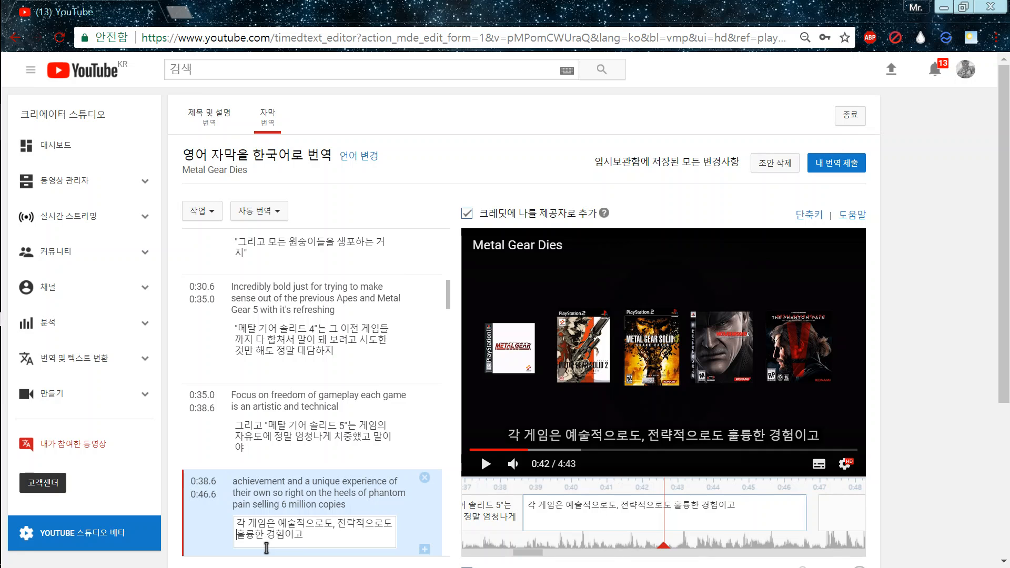
text(성취한)
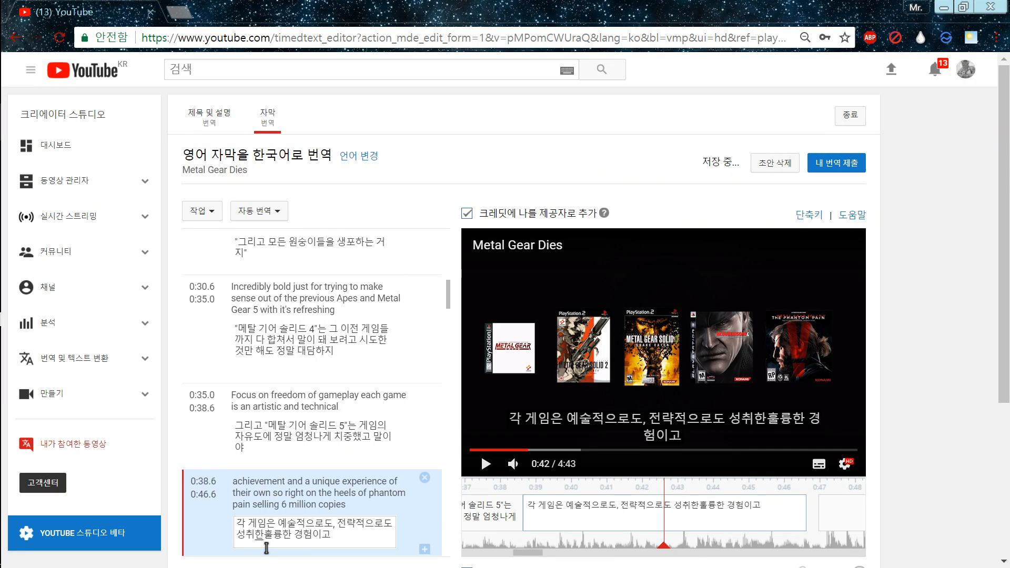
text( 게임ㅇ)
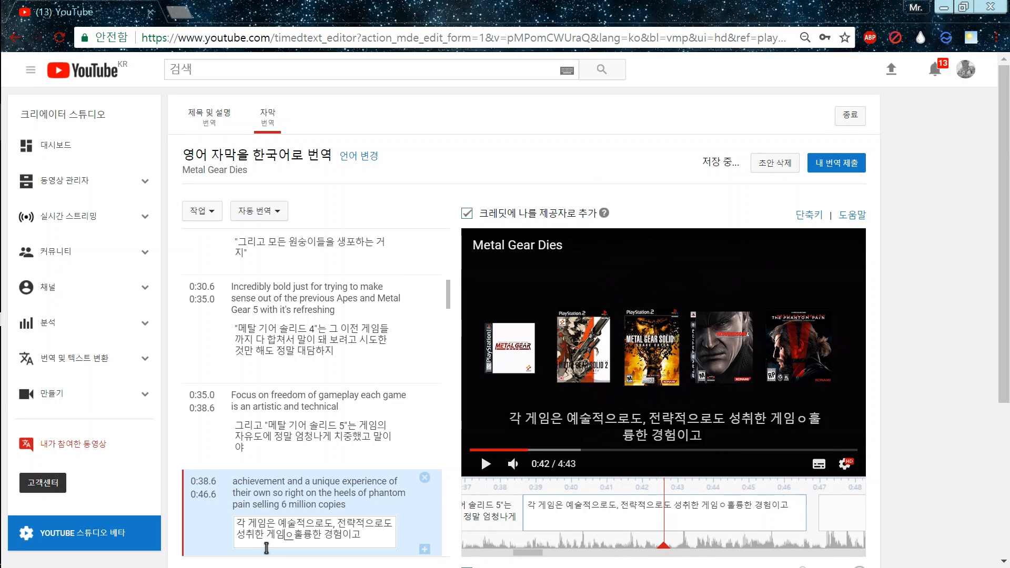
text(이자)
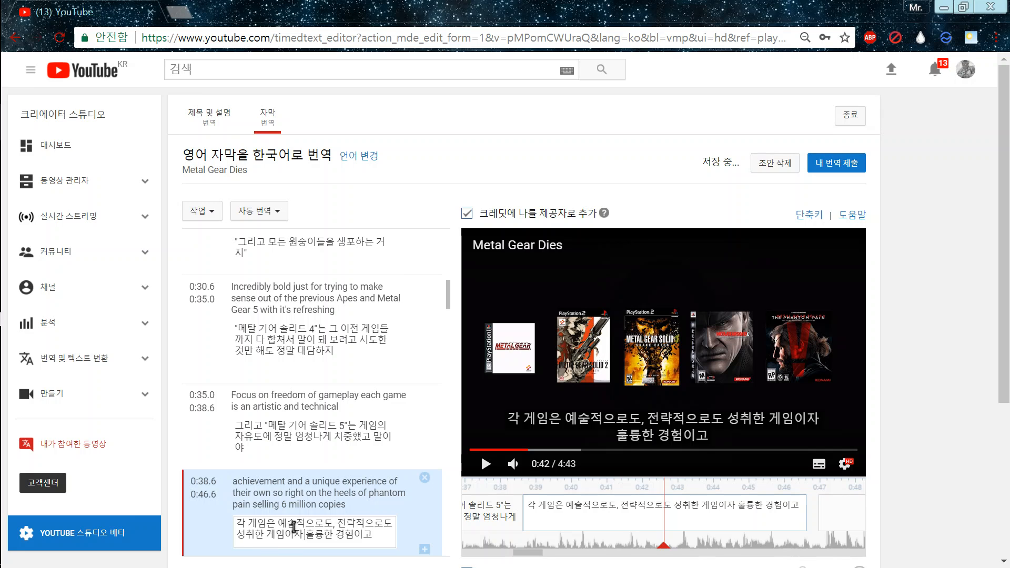
Step: Play the rest of the 0:38.6 caption's segment and extend its end to 0:46.9, where the following caption starts
click(484, 464)
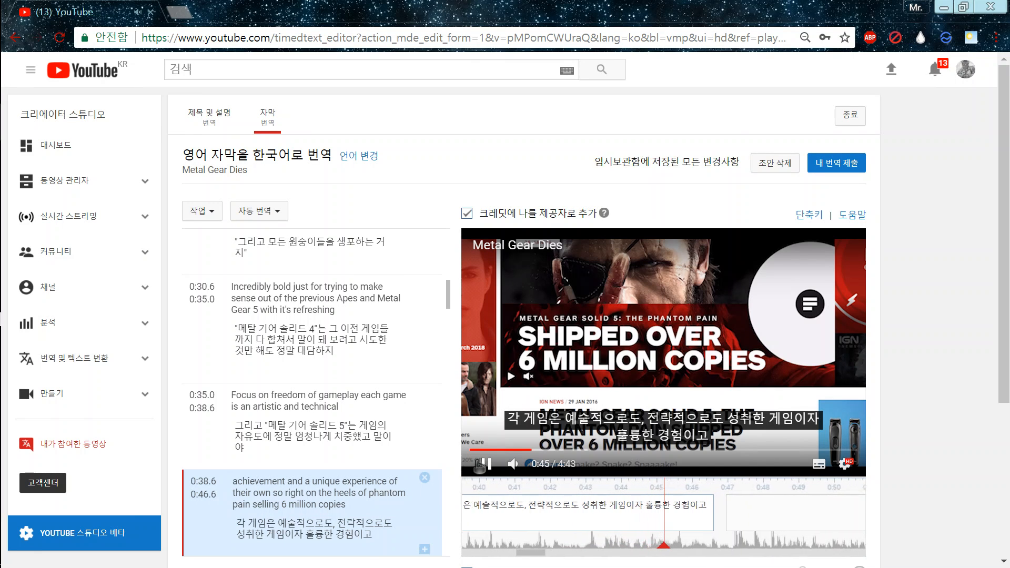
click(692, 489)
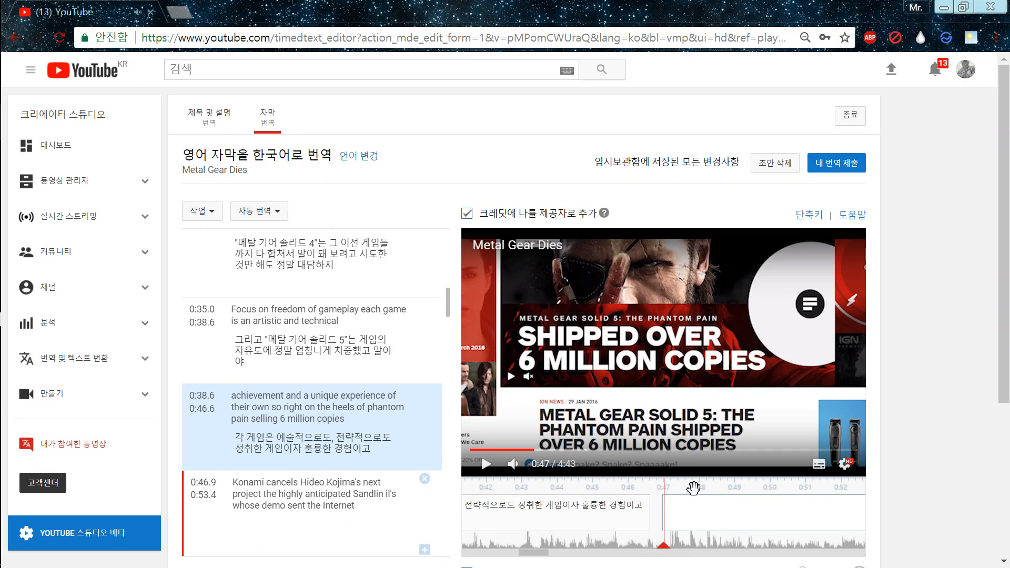
drag(659, 506, 660, 506)
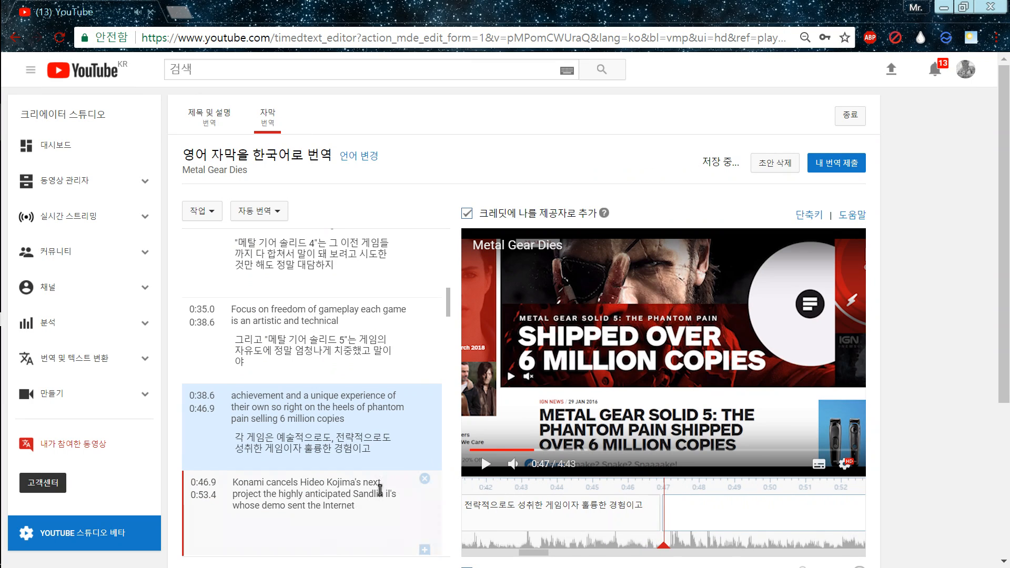
Step: Complete the 0:38.6 caption's translation with 말야. and a second line reading 자 그럼, "팬텀 페인"이 6백만 개를 팔았는데
click(393, 459)
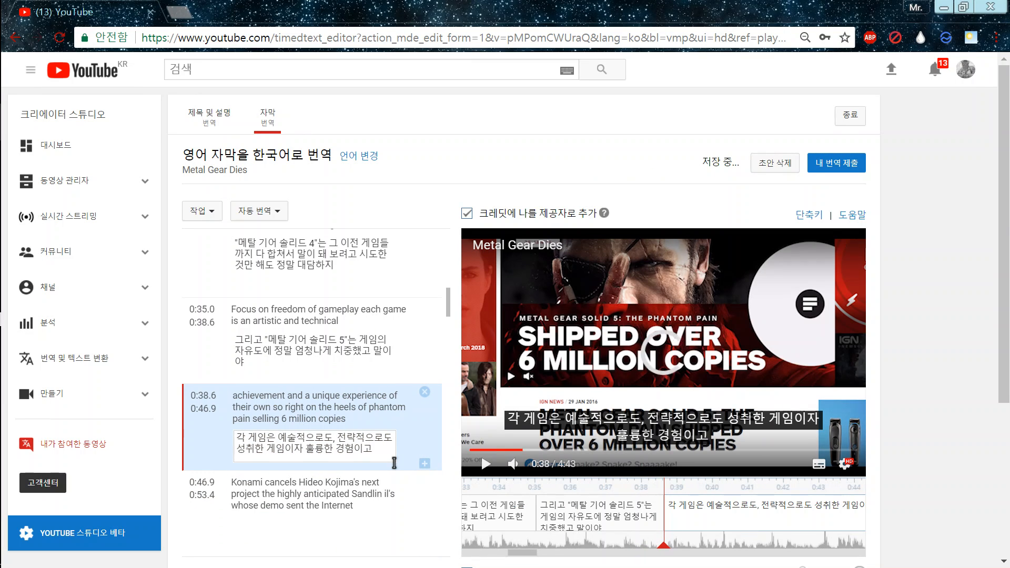
text(말야.)
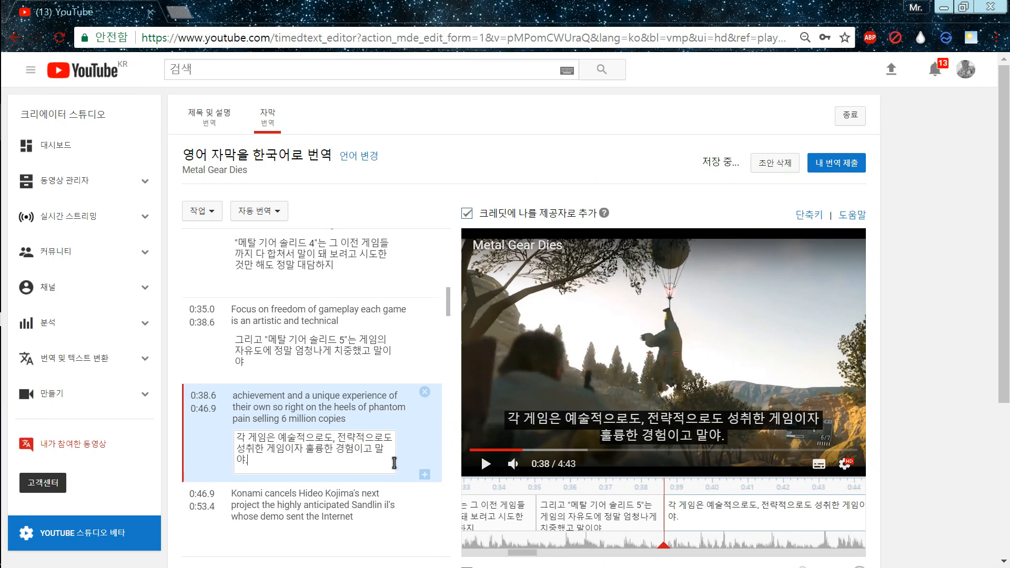
key(Return)
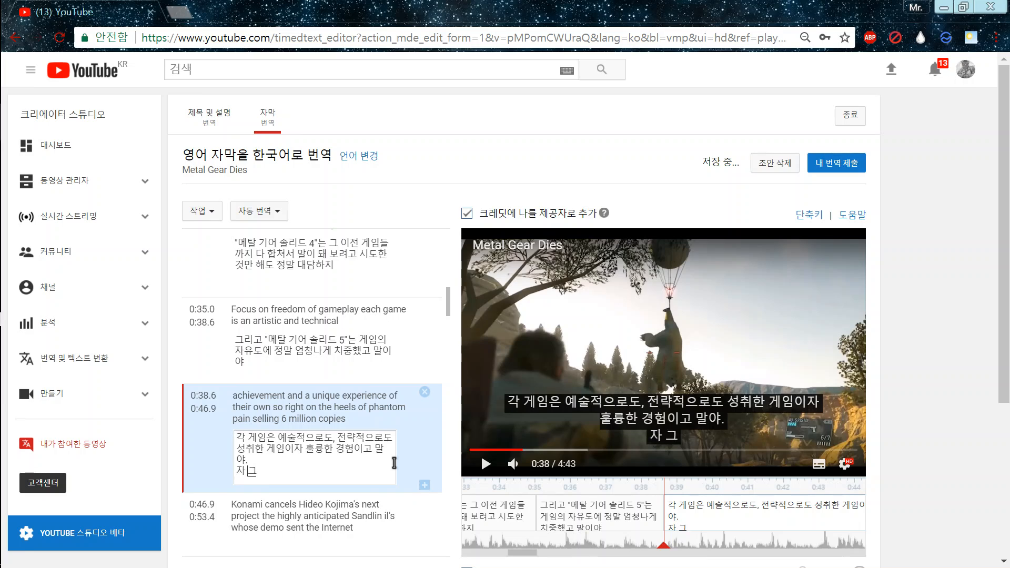
text(자 그럼, "팬ㅌ)
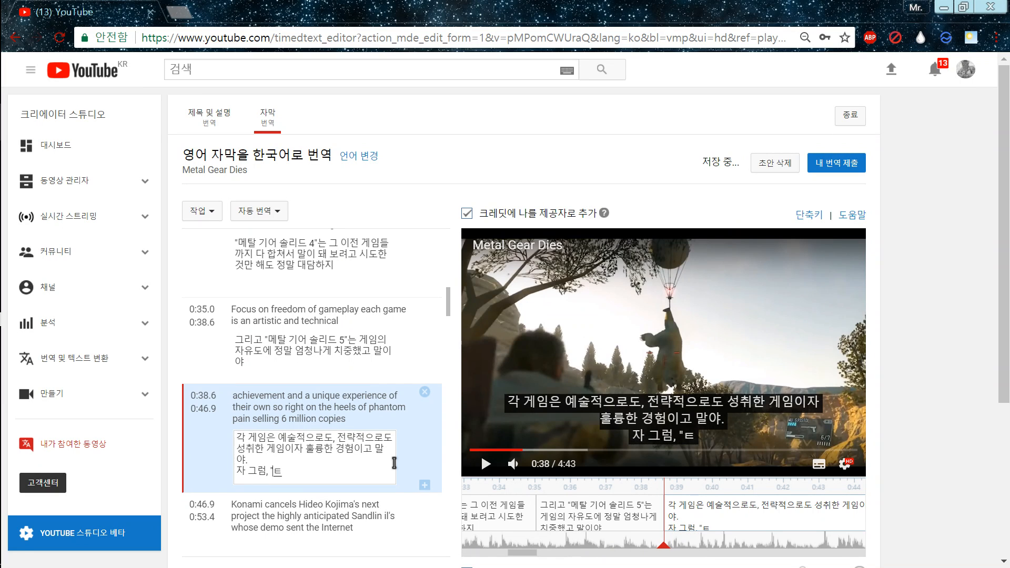
text( 페인ㅇ)
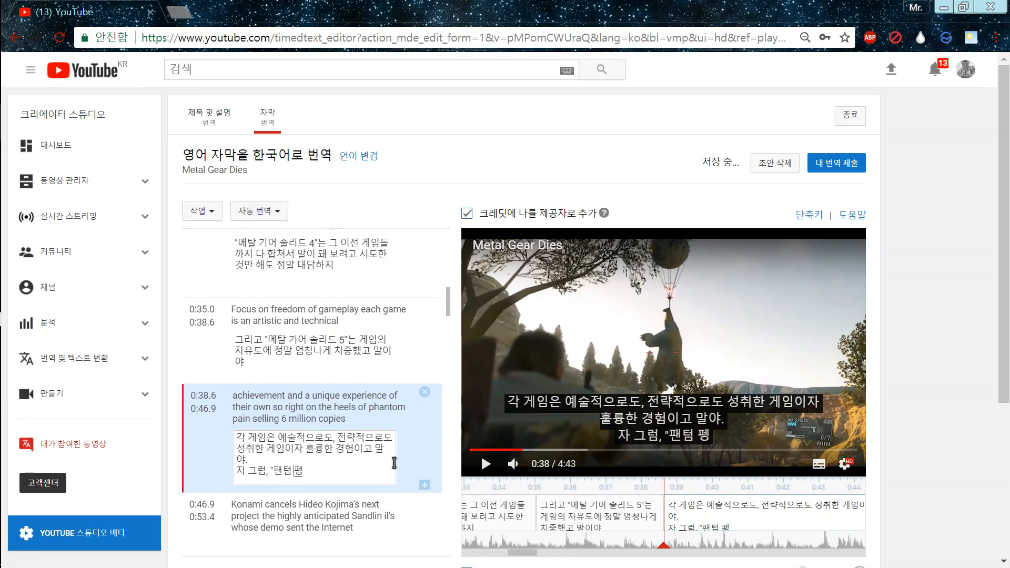
key(BackSpace)
text("이)
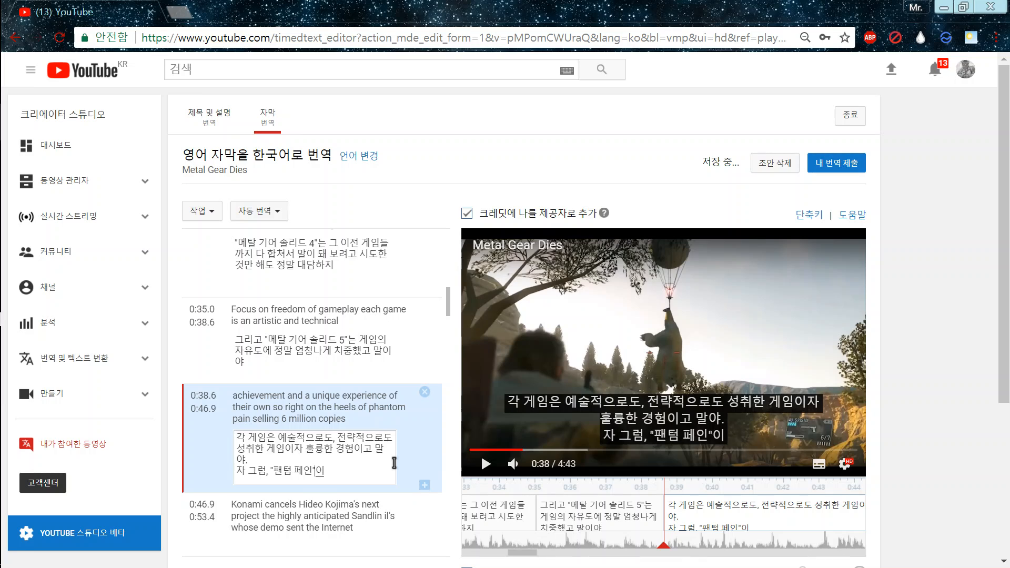
text( 6백ㅁ)
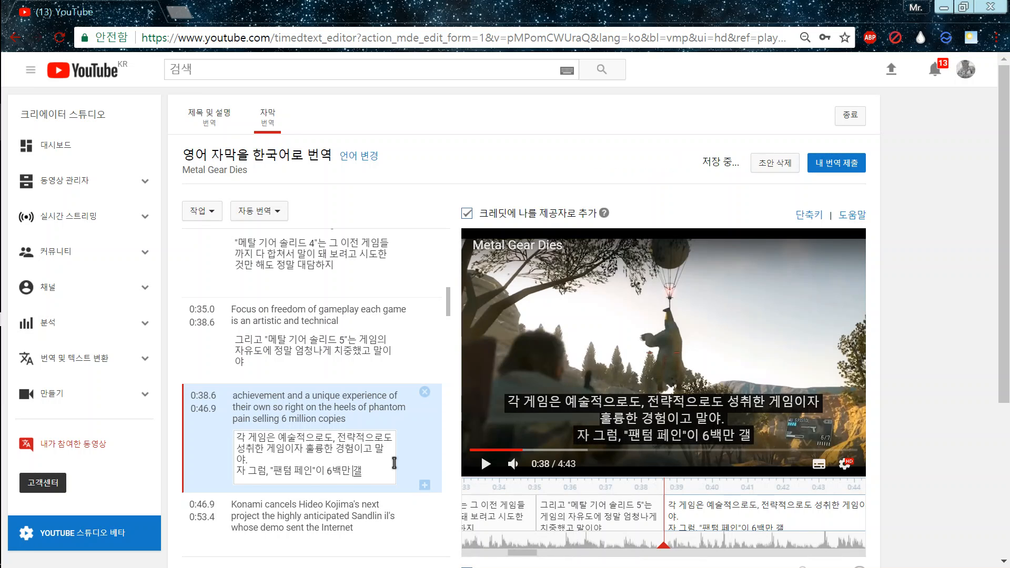
text( 개를 팔아)
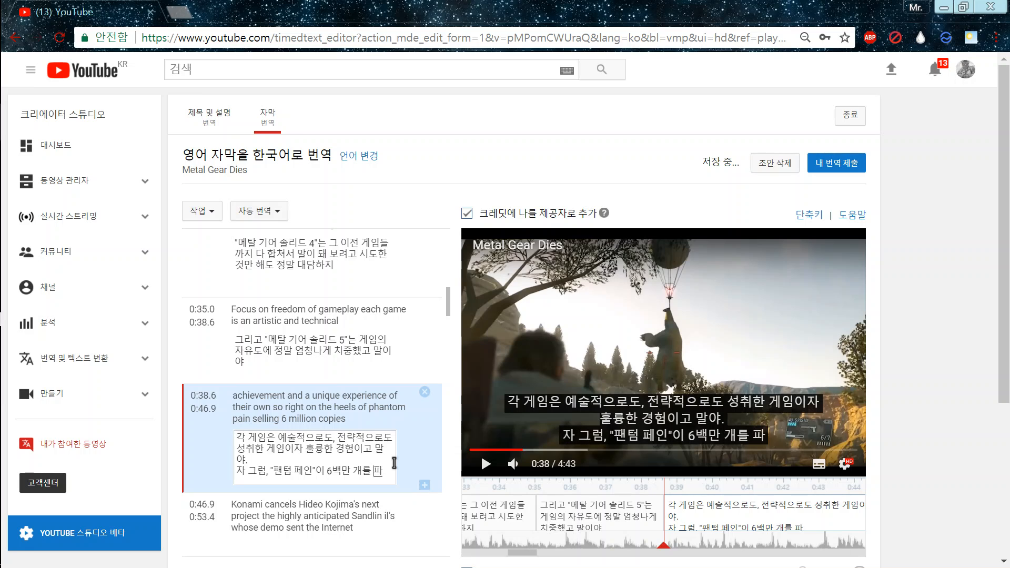
text(ㅆ는데)
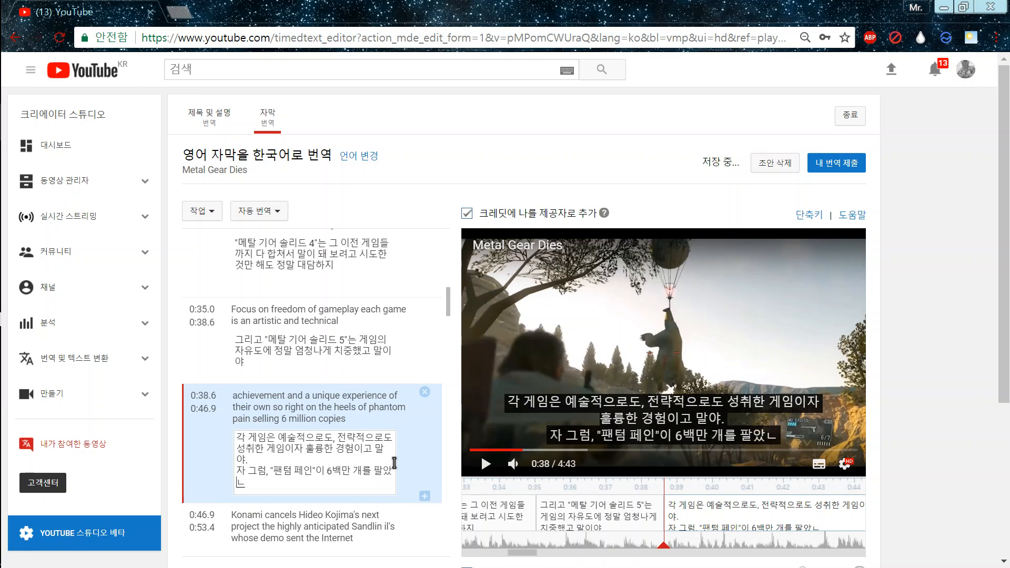
Step: Replay part of the 0:38.6 caption's segment and replace 훌륭한 경험이고 말야. in its translation with 각 게임마다의 특별한 경험이기도 하지
click(677, 339)
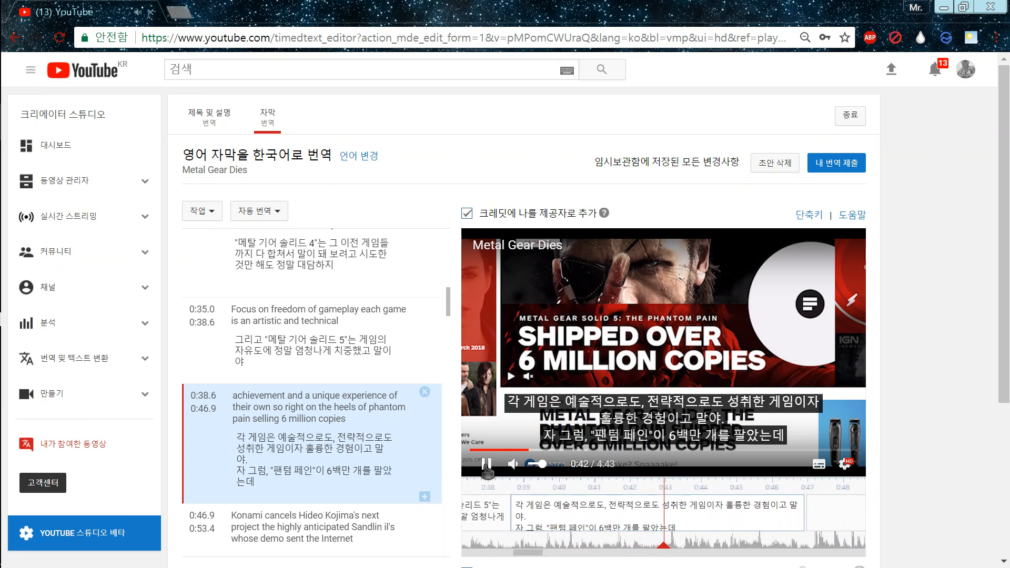
click(486, 463)
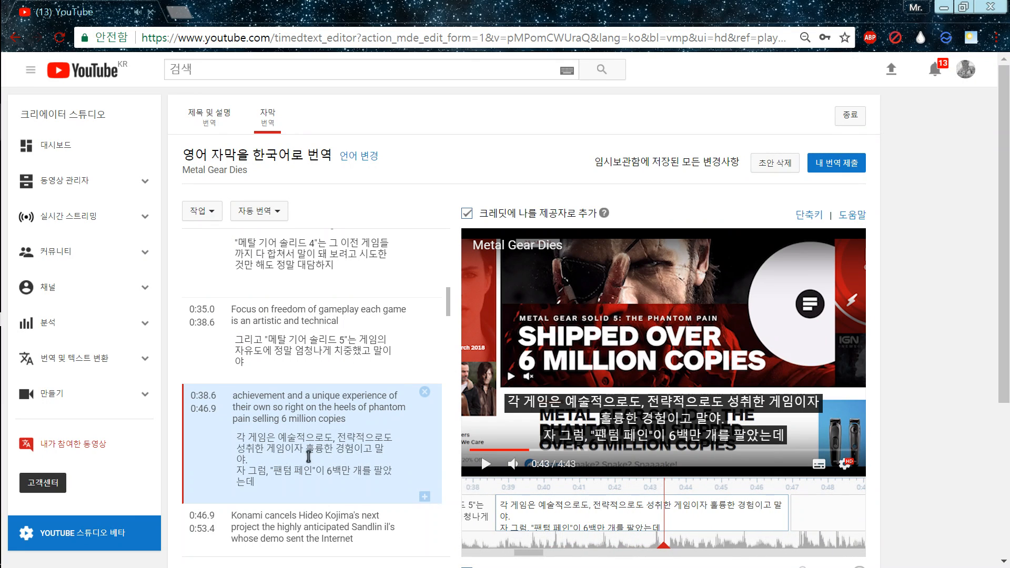
drag(308, 456, 307, 451)
text(각)
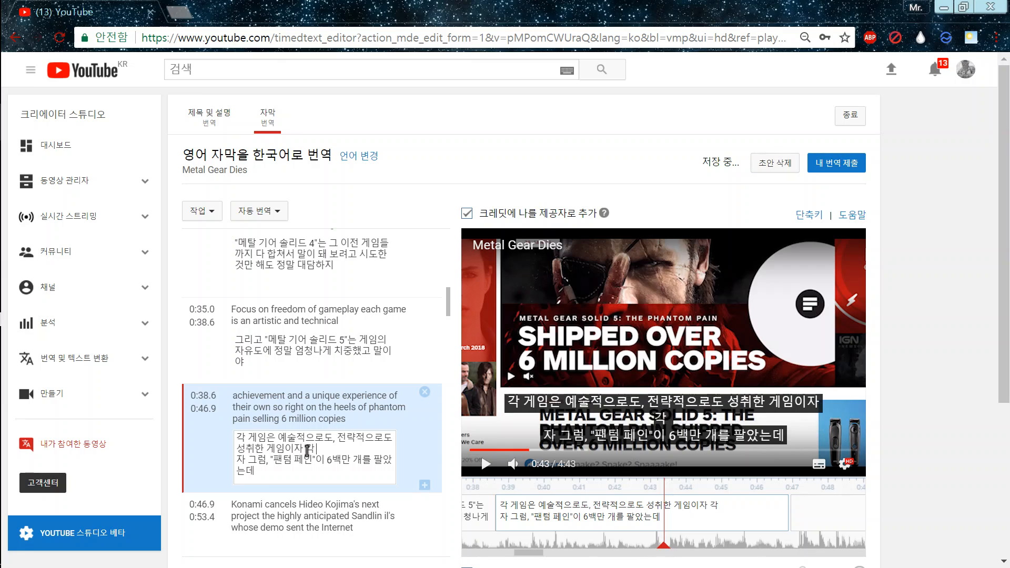
text( 게임마다의)
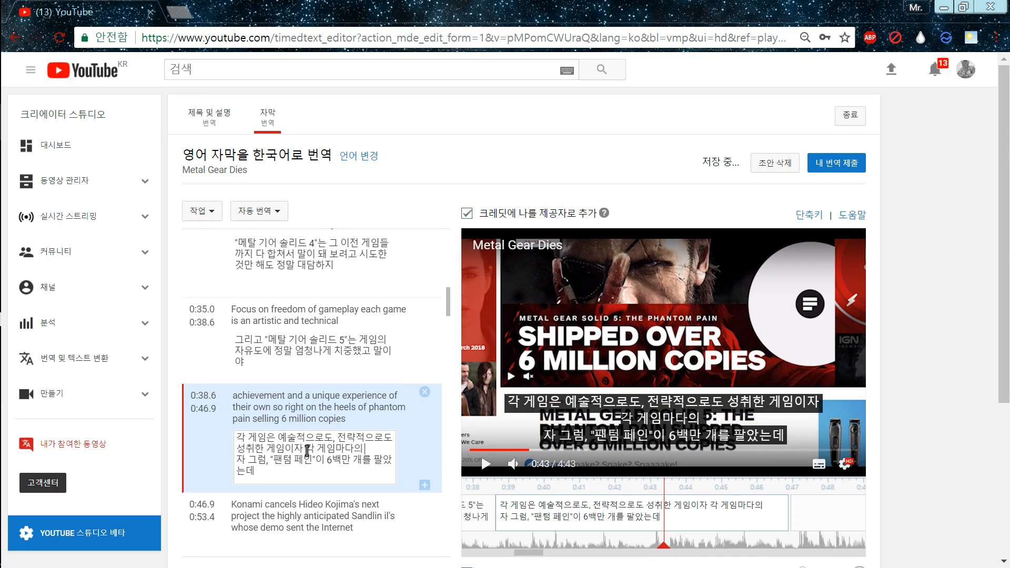
text( 특별)
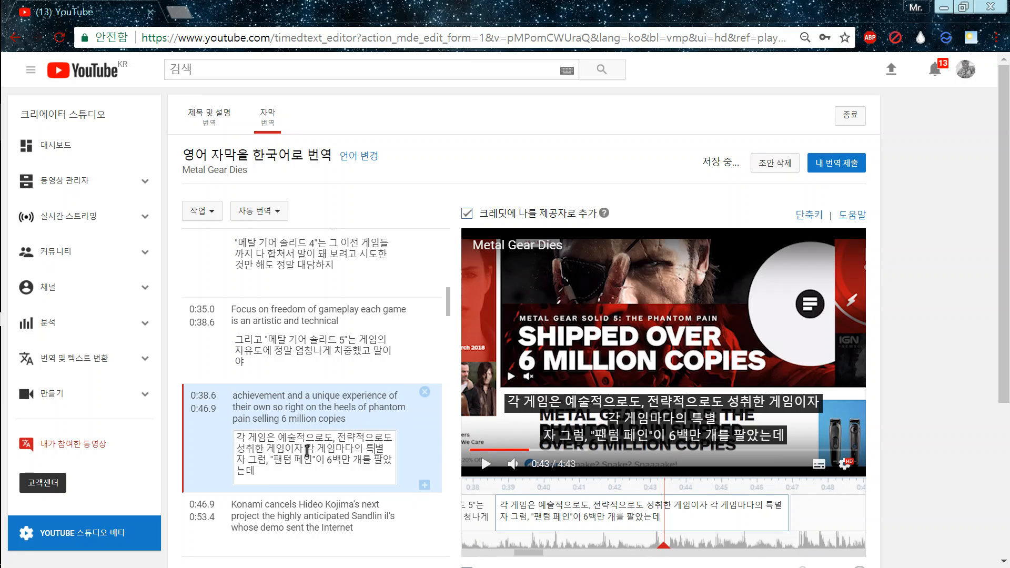
text(한 경ㅎㅓㅁ)
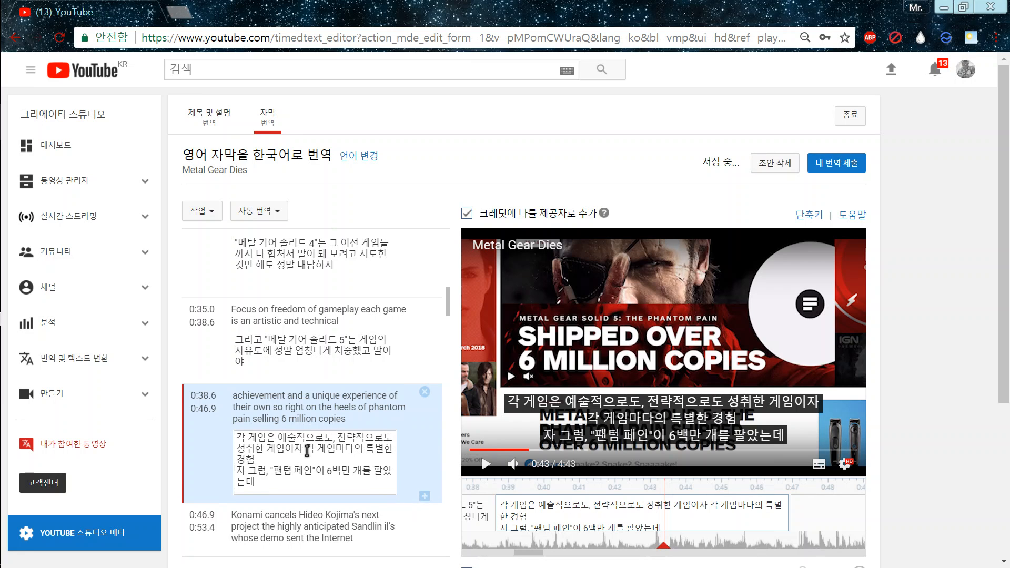
text(이기도 하지)
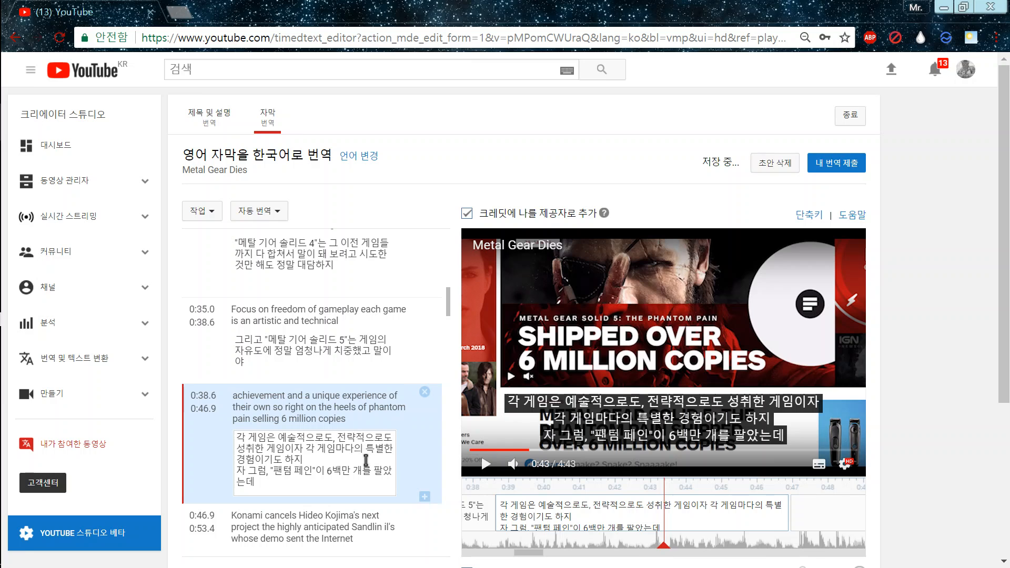
Step: Reword 각 게임마다의 in the 0:38.6 caption's translation to 각 게임마다 또 다른
key(BackSpace)
text(ㄸ)
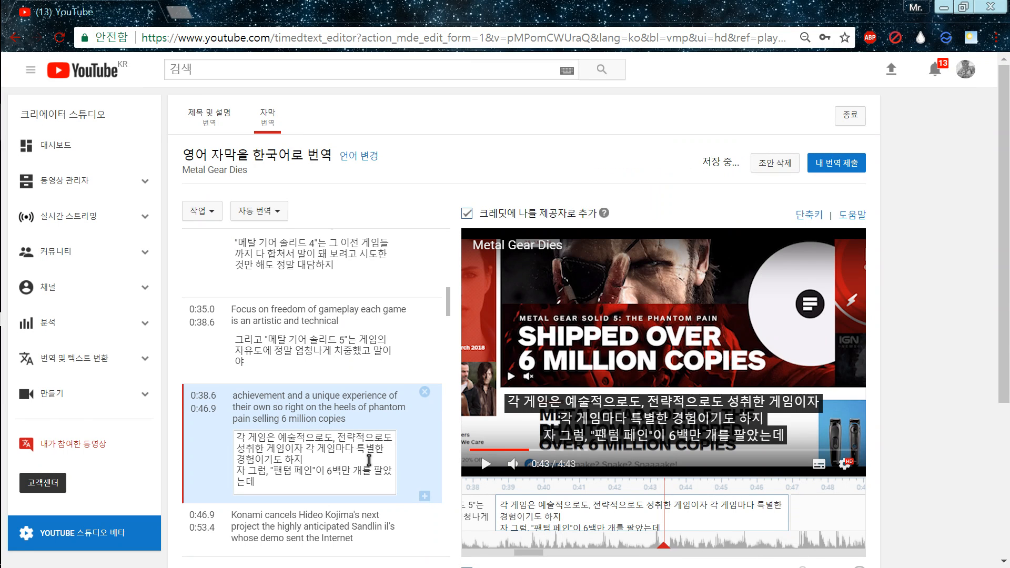
text(ㅗ 다른)
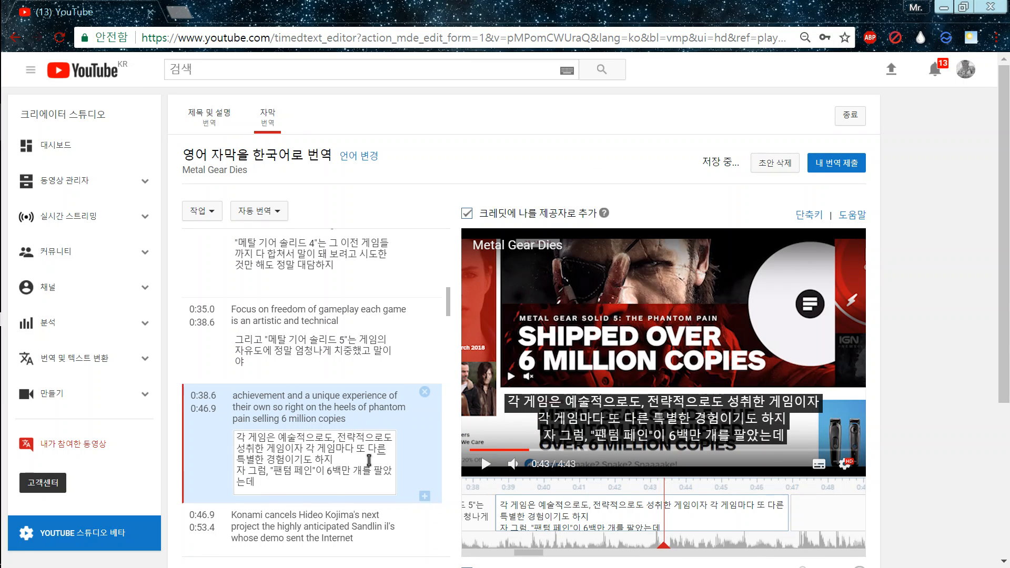
Step: Play on into the 0:46.9 caption's segment and translate its beginning as 코나미가 "히데오 코지마"의 다음 프로젝트를 취소하고는
click(485, 463)
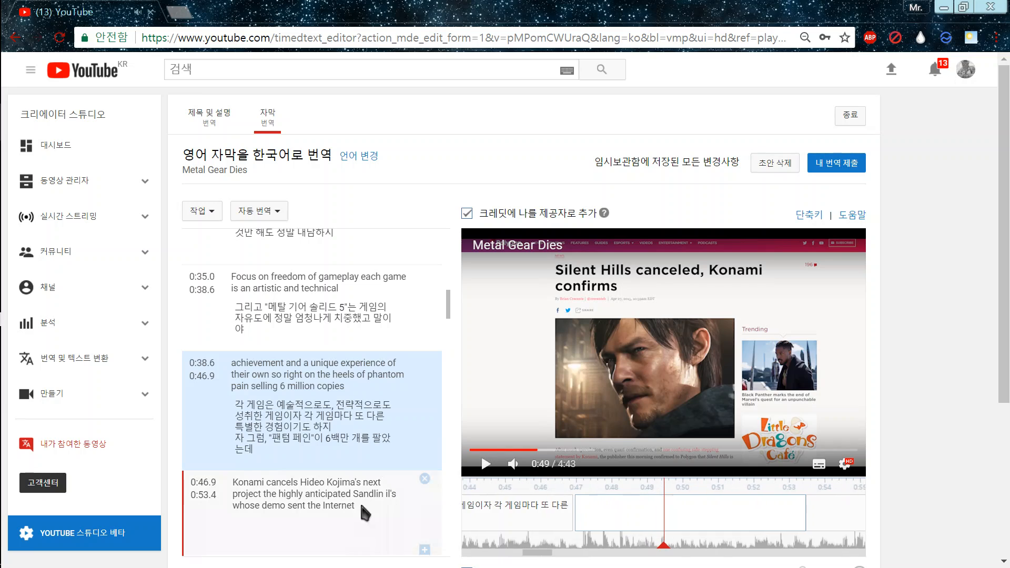
click(350, 520)
text(코나미가)
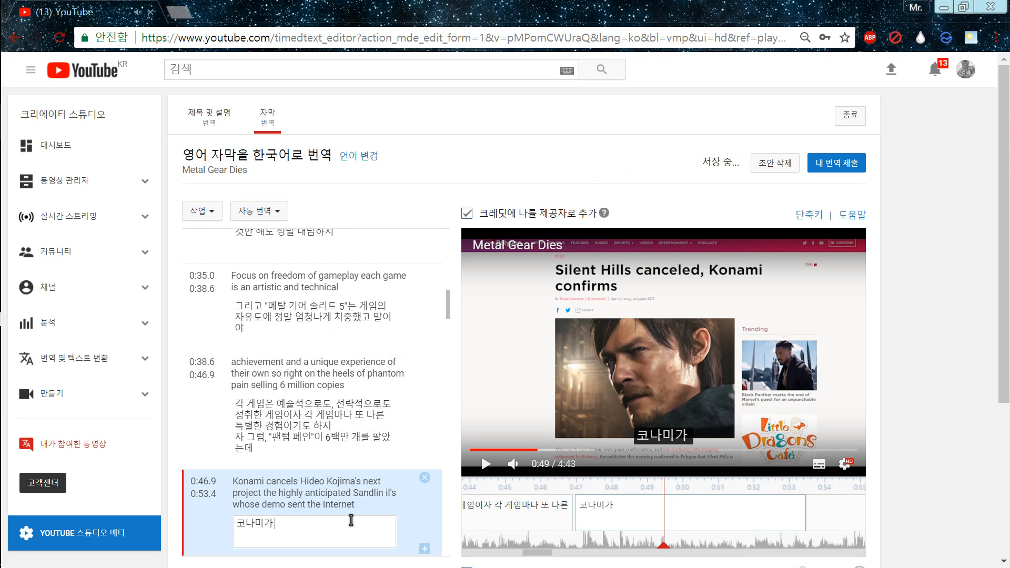
text( "히데오 코지)
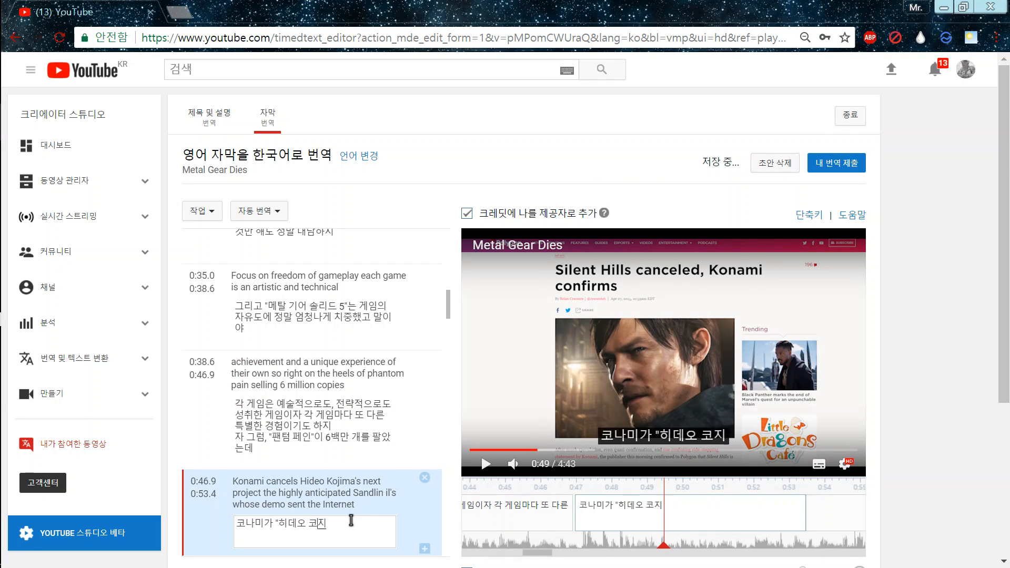
text(마"의 다음 프로젝)
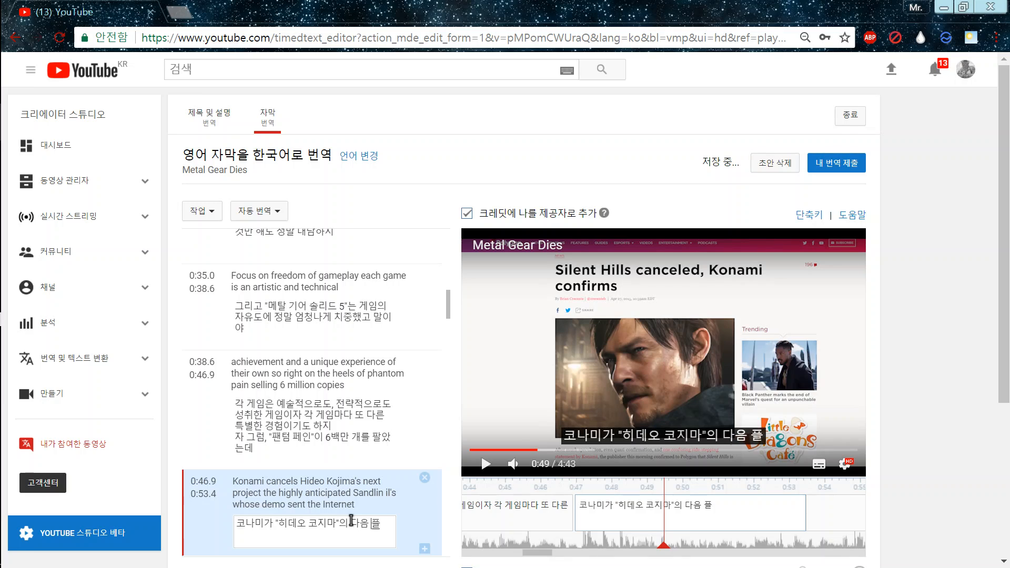
text(트를 ㅊ)
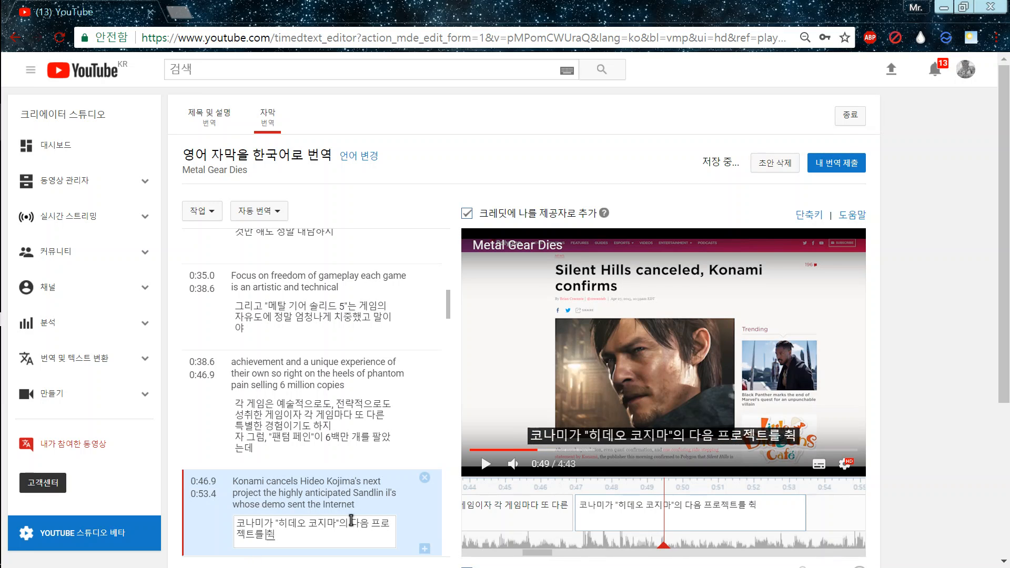
text(소하고는)
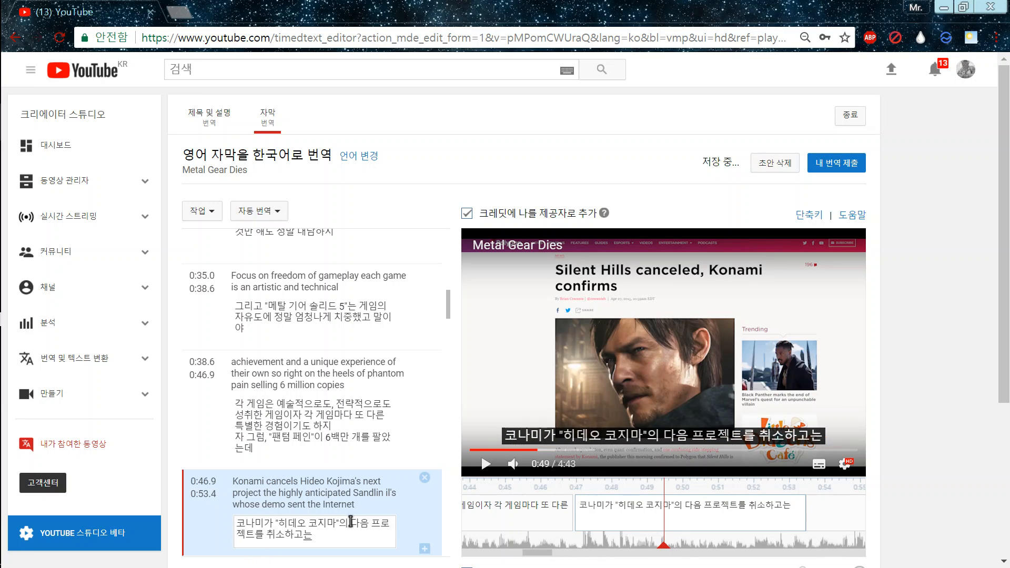
Step: Listen further into the 0:46.9 caption's segment and replace 다음 before 프로젝트를 with 엄청나게 기대받던 "사일런트 힐" in its translation
click(485, 464)
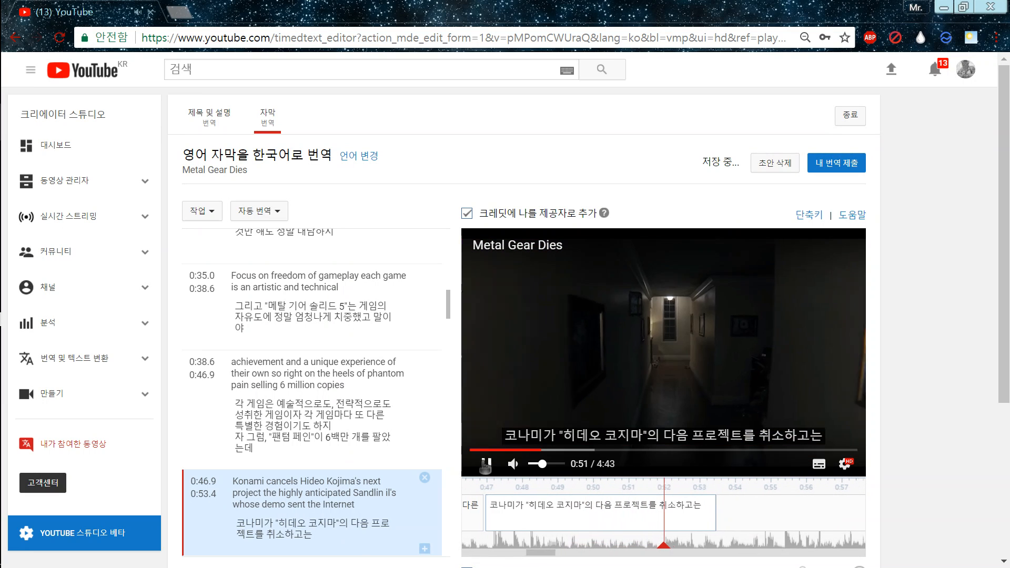
click(485, 465)
click(317, 539)
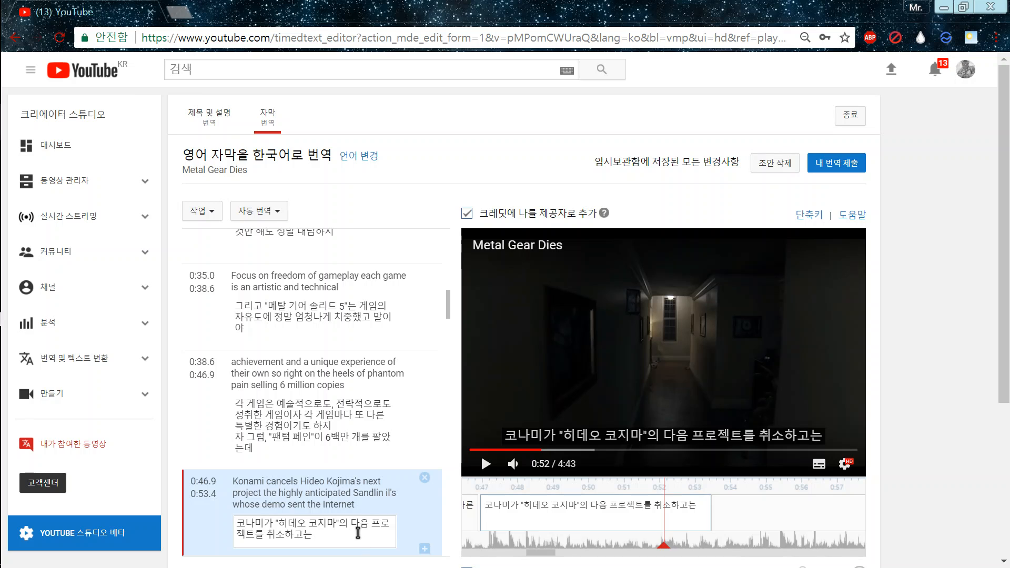
text(엄청나게 기대받)
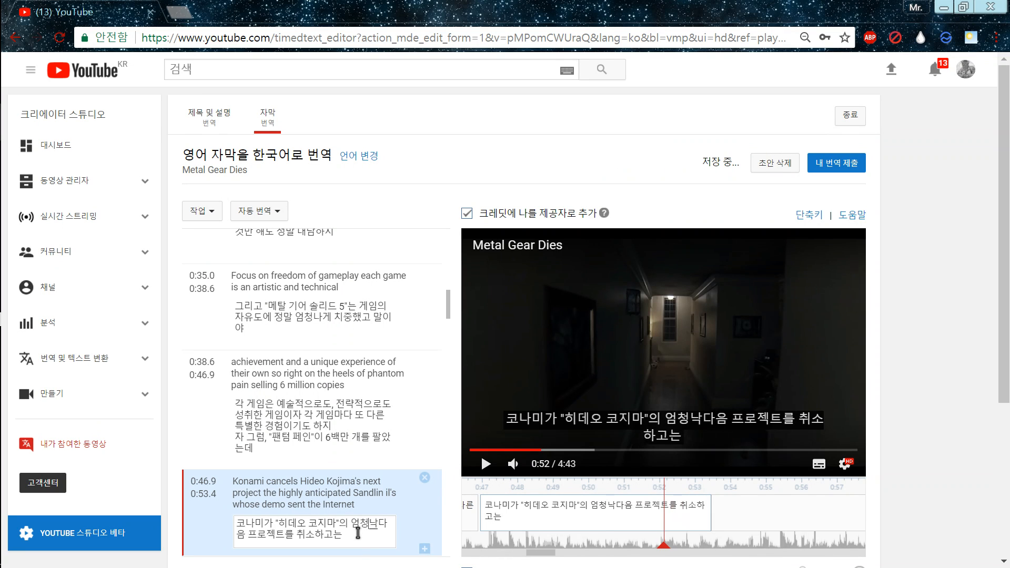
text(던 "사)
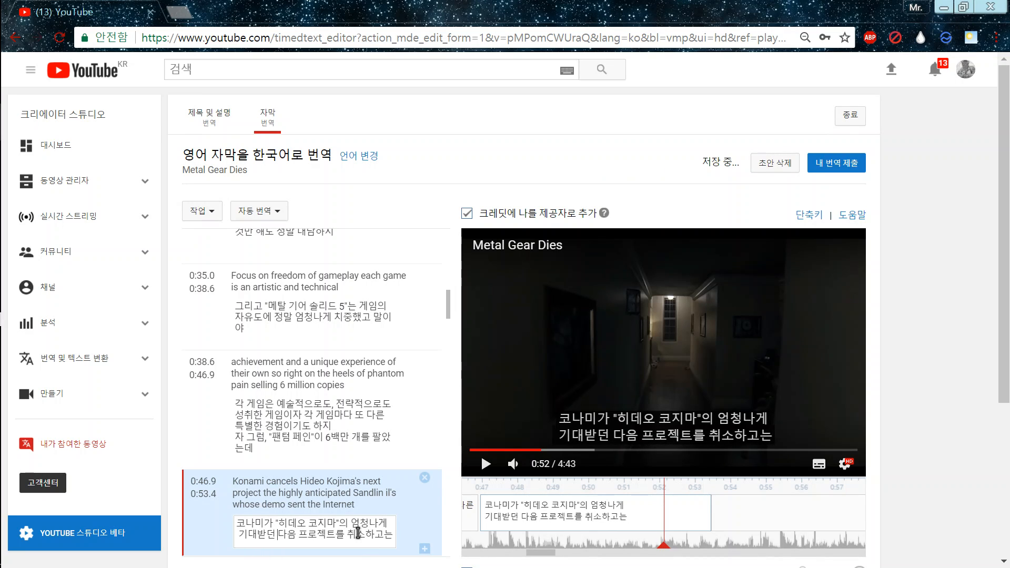
text(일런트 ㅎ;ㄹ)
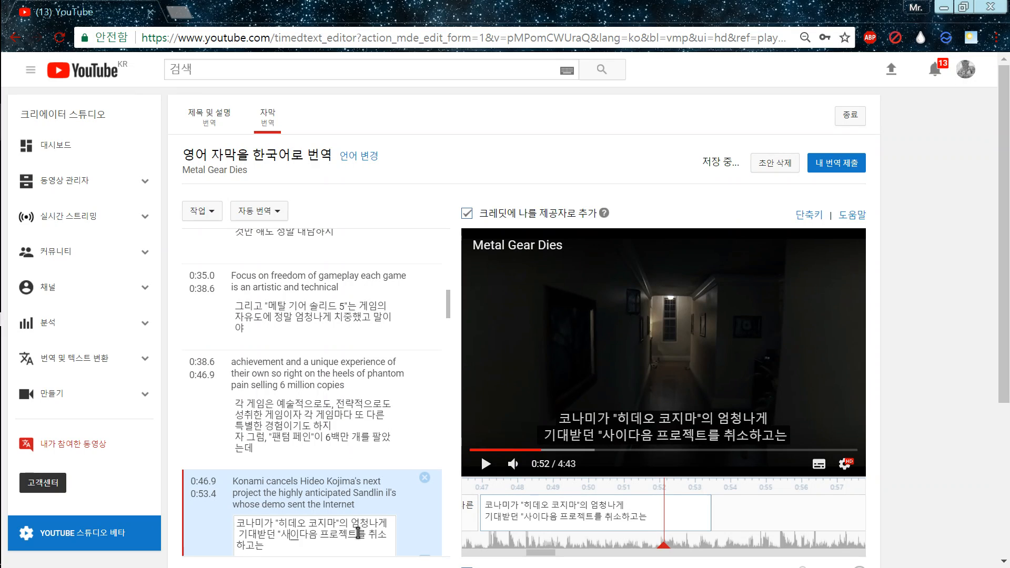
key(BackSpace)
key(BackSpace)
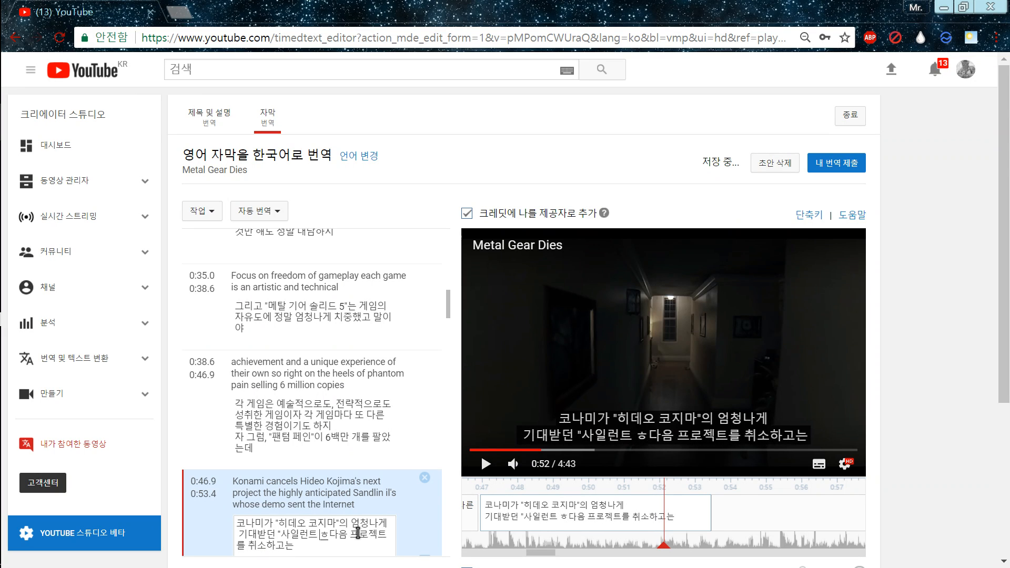
text(ㅣㄹ")
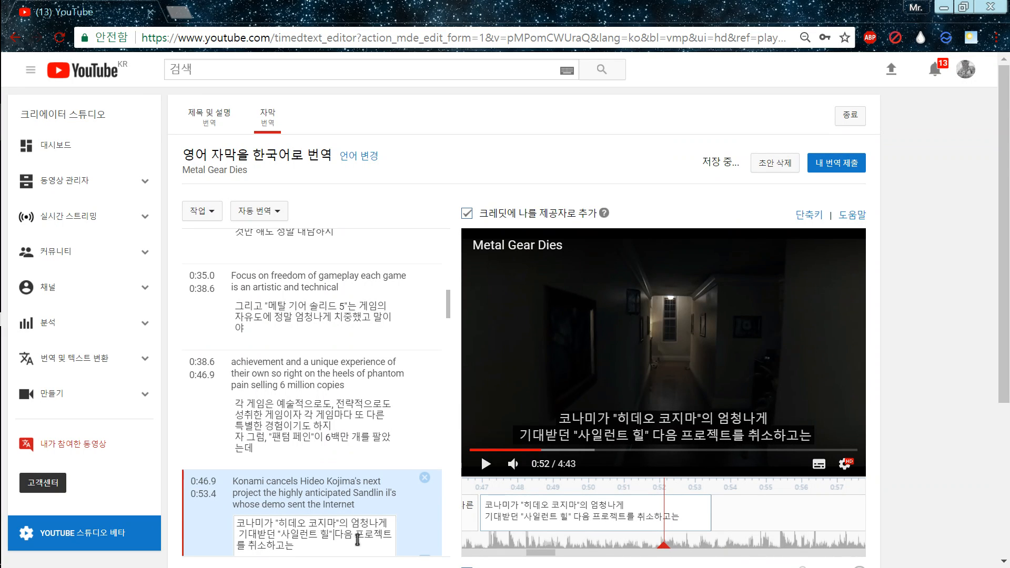
key(BackSpace)
key(BackSpace)
key(BackSpace)
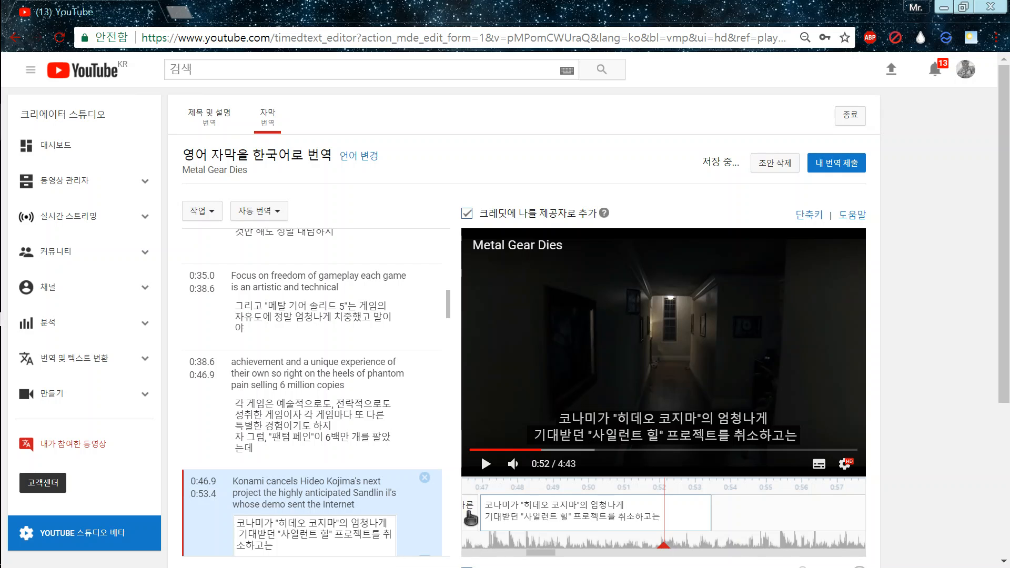
Step: Play the rest of the 0:46.9 caption's segment and move its end to 0:54.3
click(486, 463)
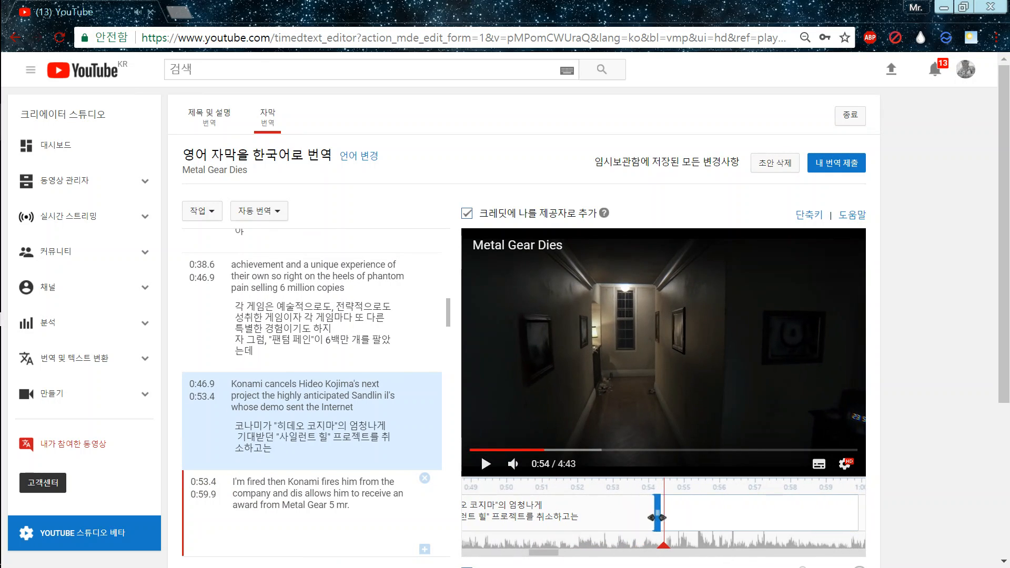
drag(657, 517, 662, 518)
Step: Change the ending 취소하고는 to 취소했지 in the 0:46.9 caption's translation
click(361, 458)
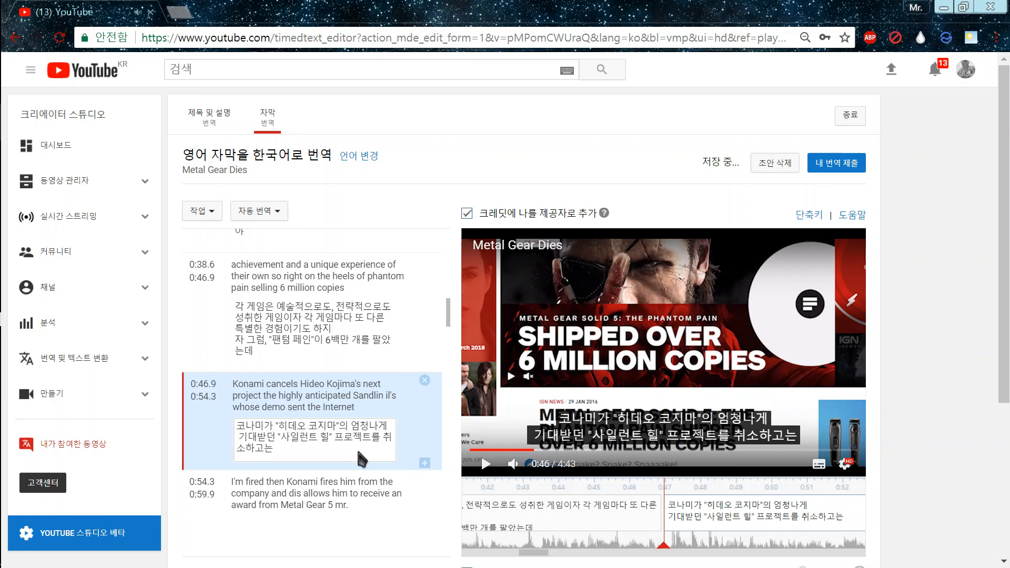
key(BackSpace)
key(BackSpace)
key(BackSpace)
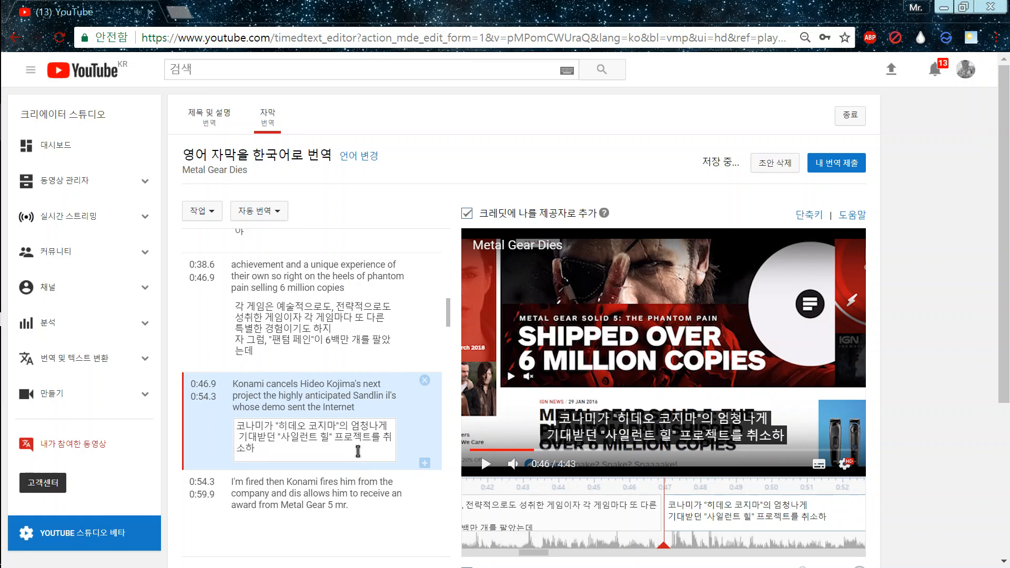
text(했ㅈ)
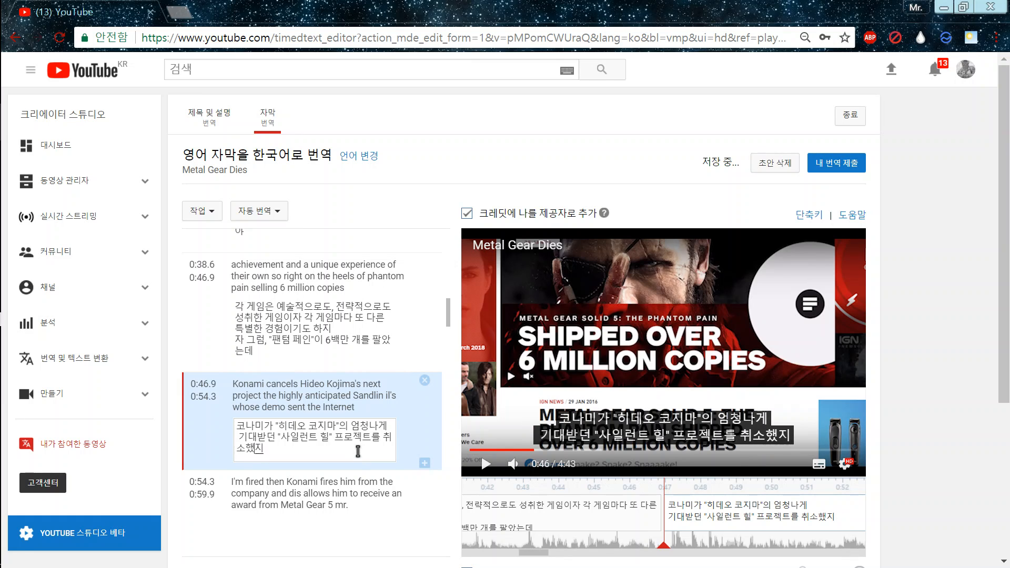
Step: Add a second line 데모가 인터넷을 완전 불붙여놨었는데 말야 to the 0:46.9 caption's translation
key(Return)
text(데모가 인터)
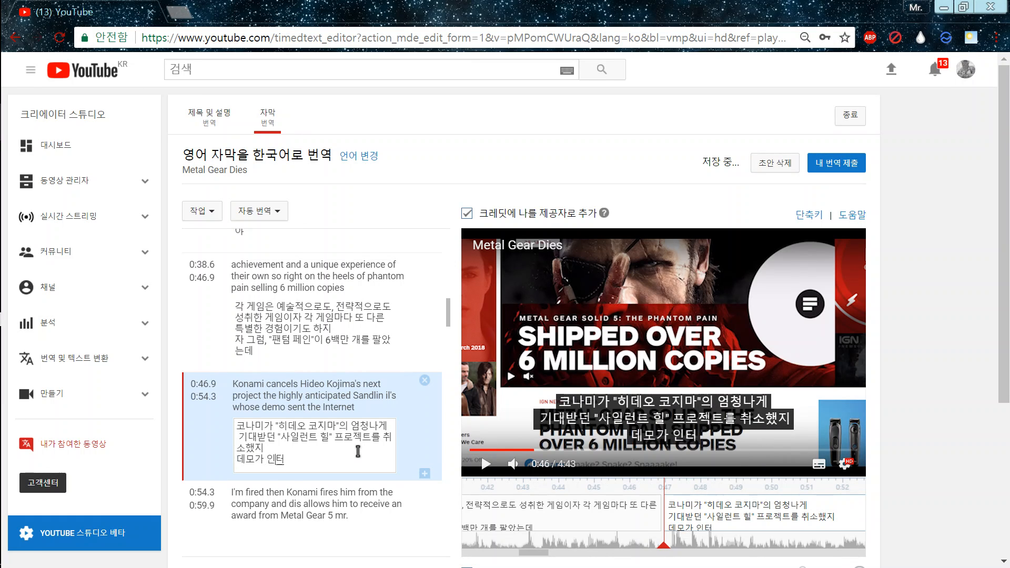
text(넷을 완전 불)
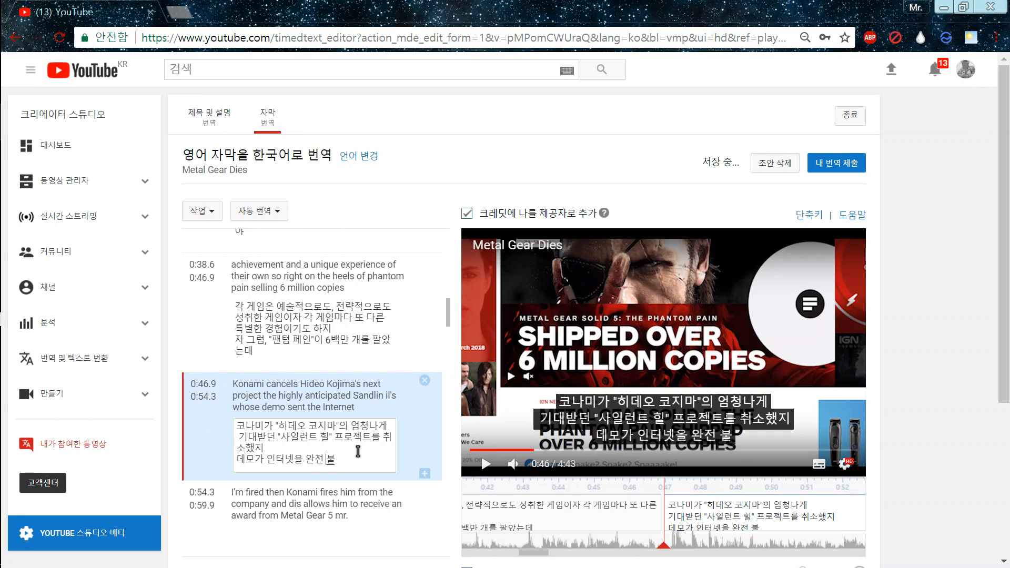
text(붙여놨었)
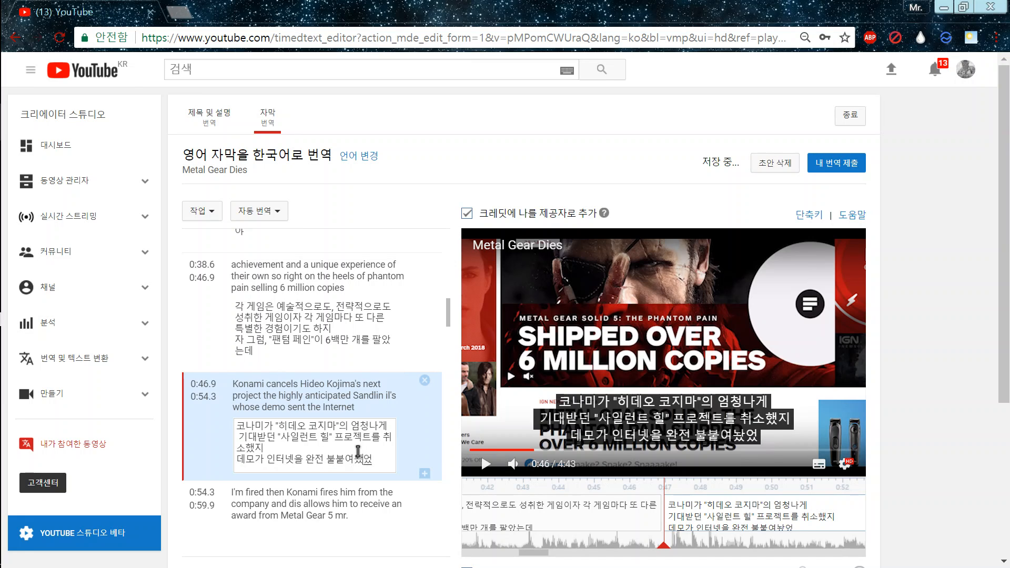
text(는데 말야)
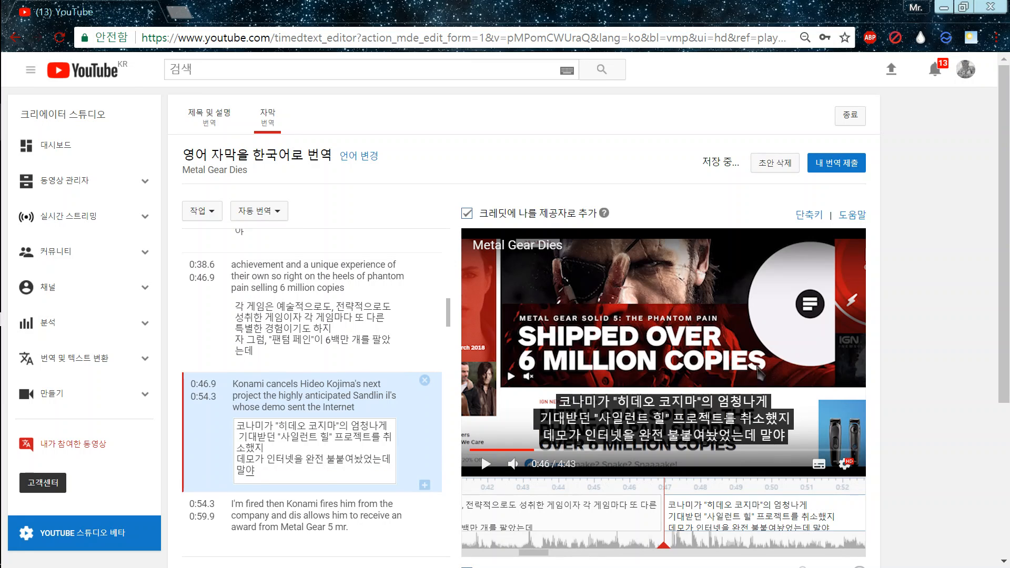
Step: Play into the 0:54.3 caption's segment and translate its beginning as 그러더니 코나미가 코지마를 해고해버리고는
click(305, 549)
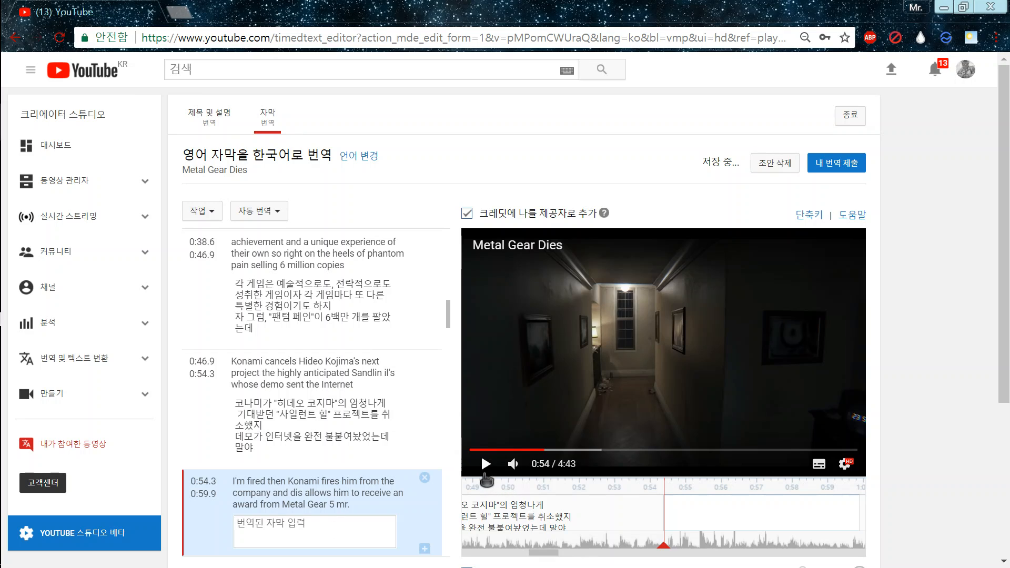
click(485, 471)
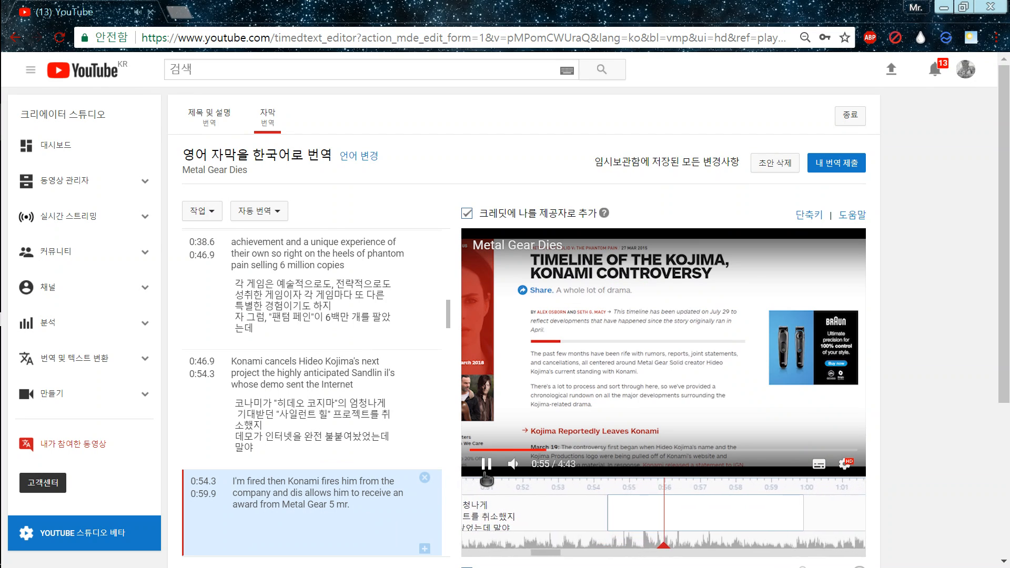
click(373, 534)
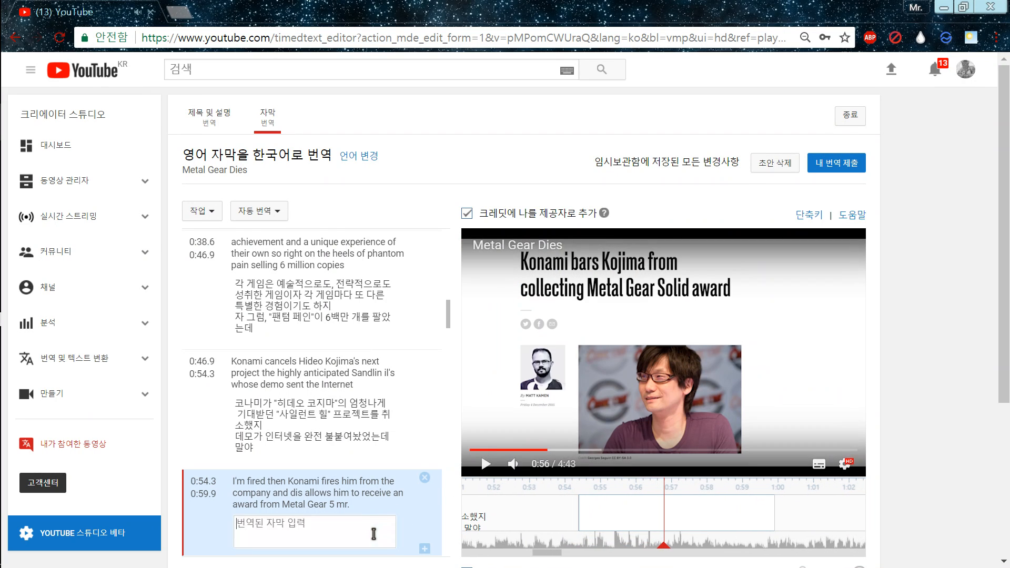
text(그러더니)
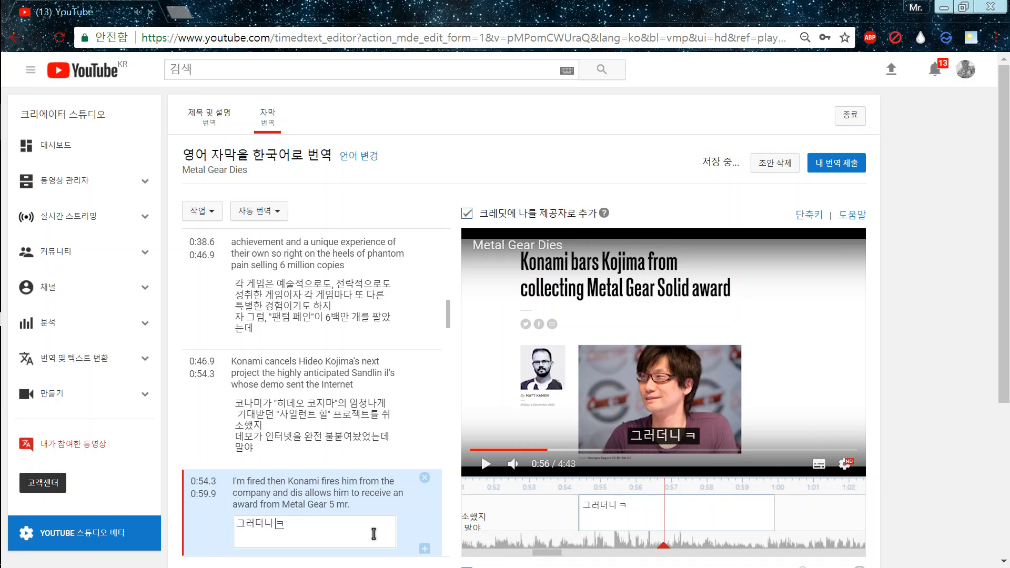
text( 코나미가)
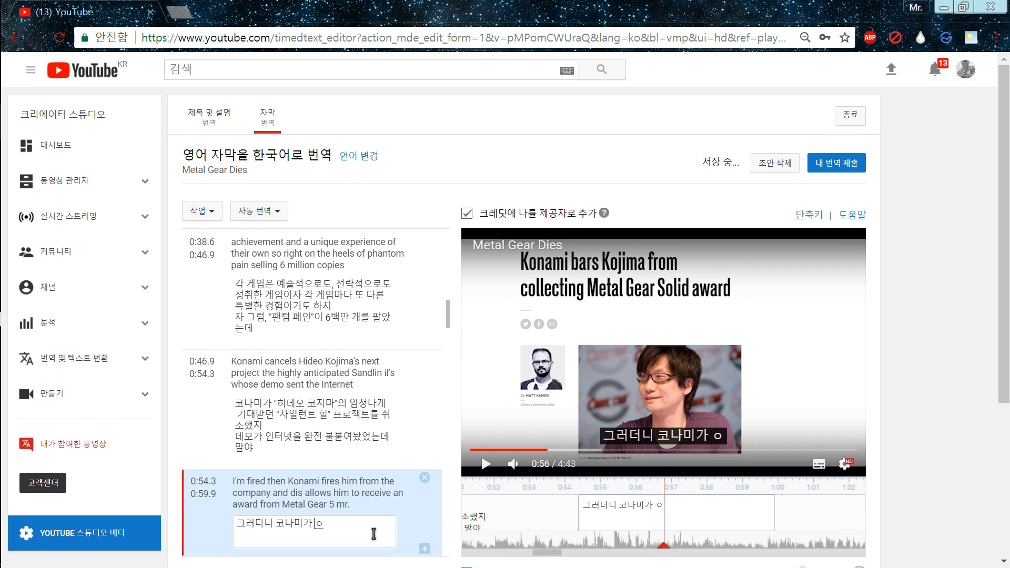
text( 코지마를 해고해)
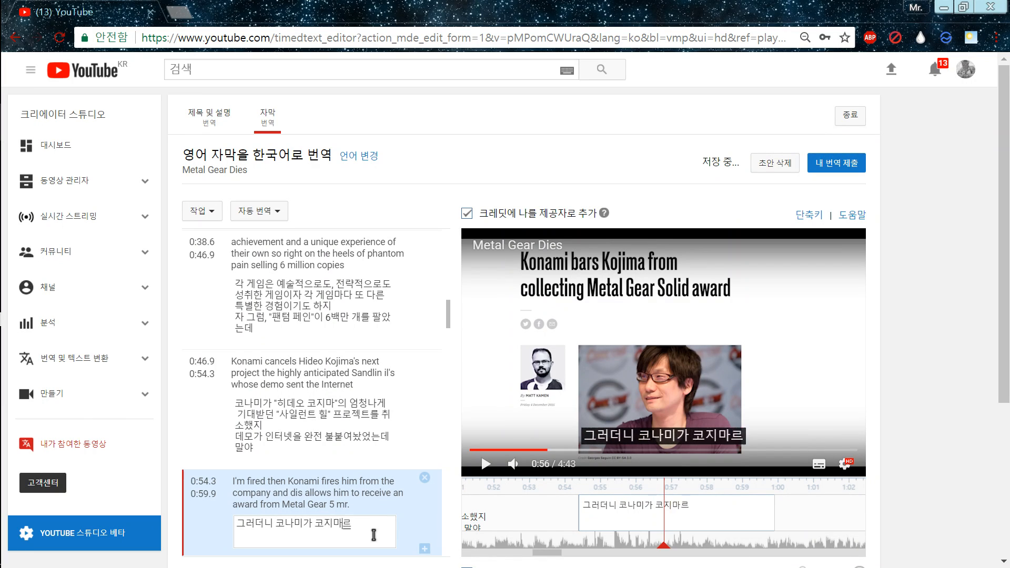
text(버리고느)
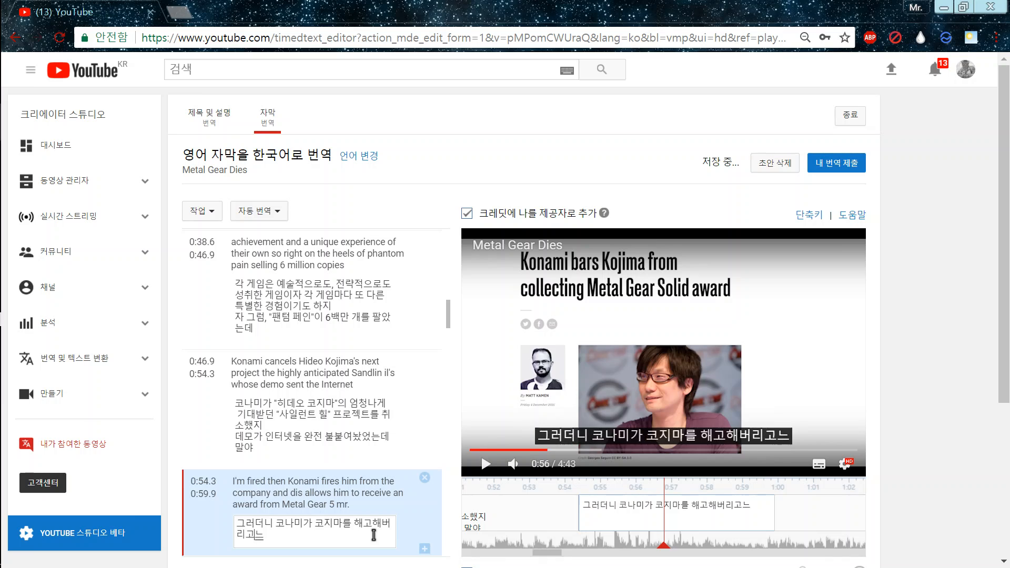
Step: Listen further into the 0:54.3 caption's segment and add a second line "메탈 기어 5"로 상을 받지 못하게 만들어버렸지 to its translation
click(477, 465)
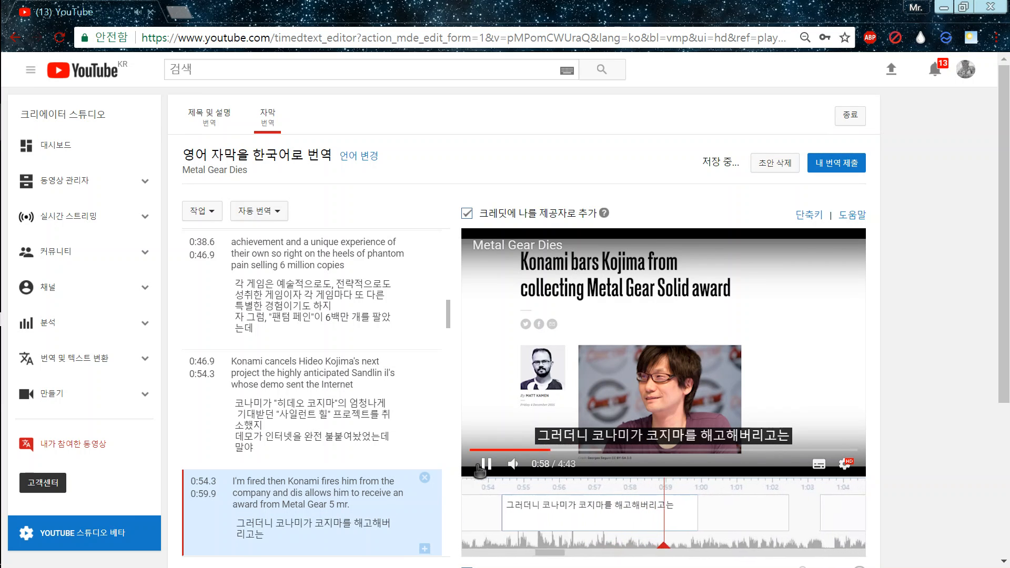
click(329, 537)
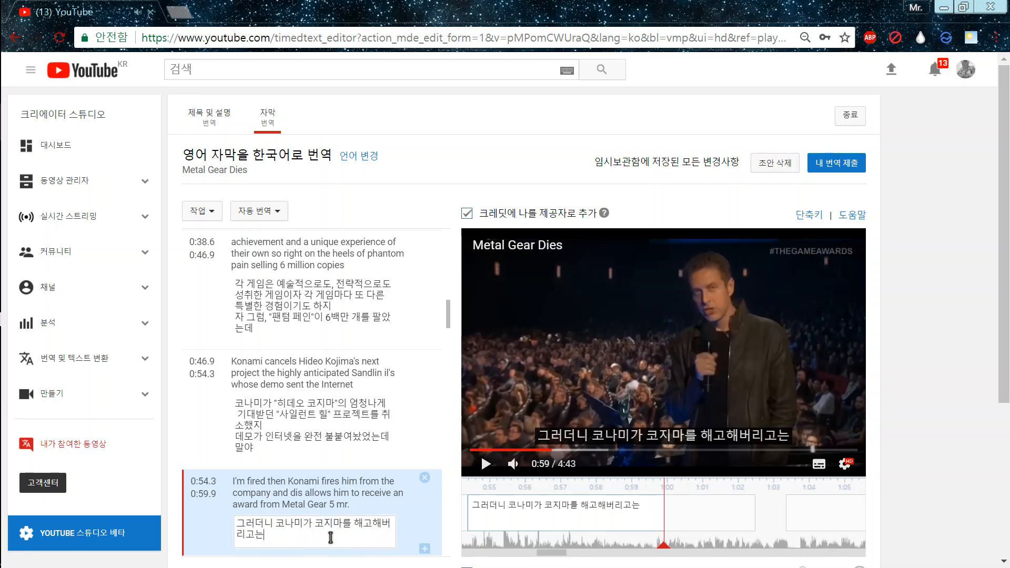
key(Return)
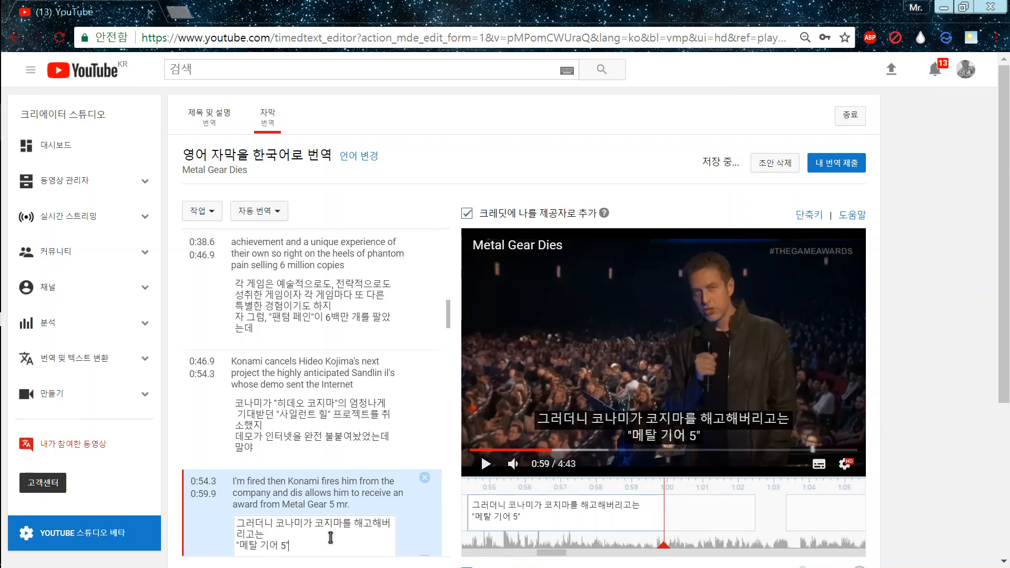
text(ㄹ)
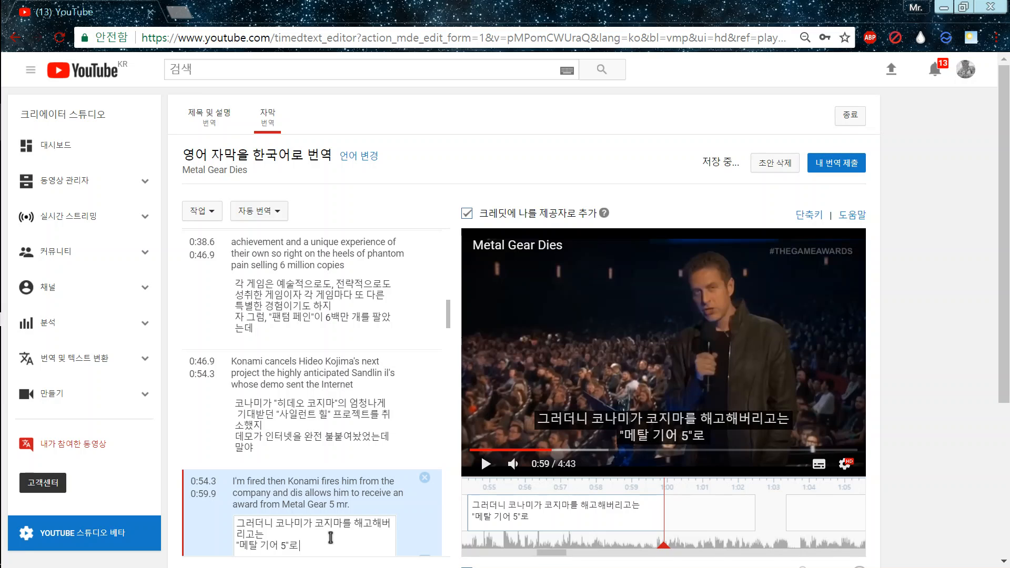
text( 상을 받지 못ㅎ)
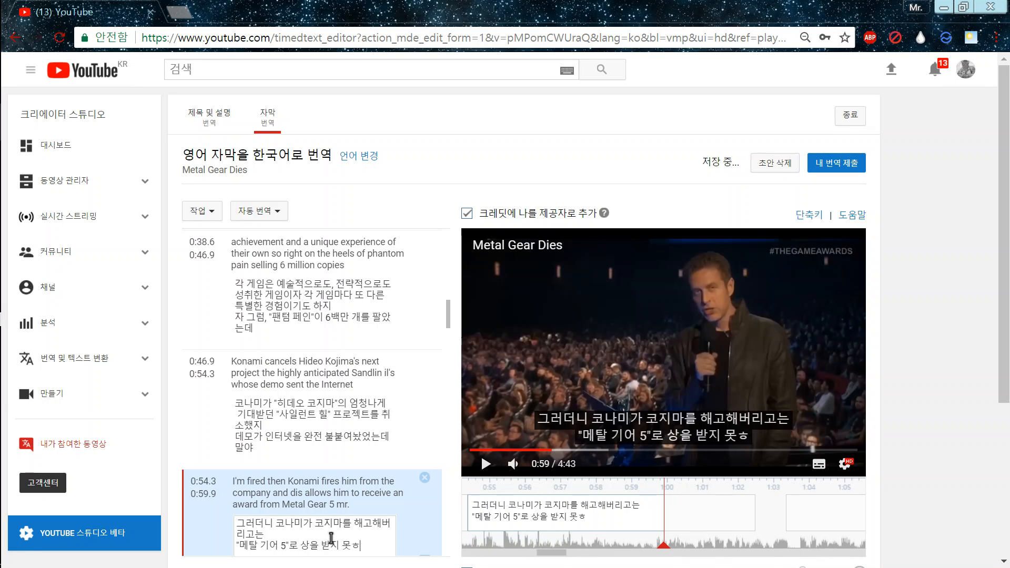
text(ㅏ게 만들어버렸)
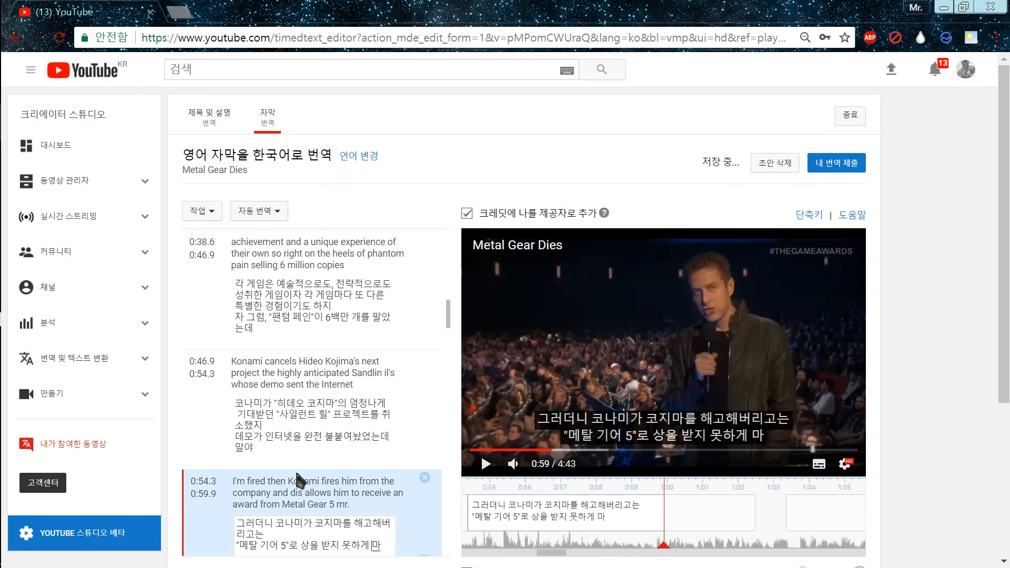
text(지)
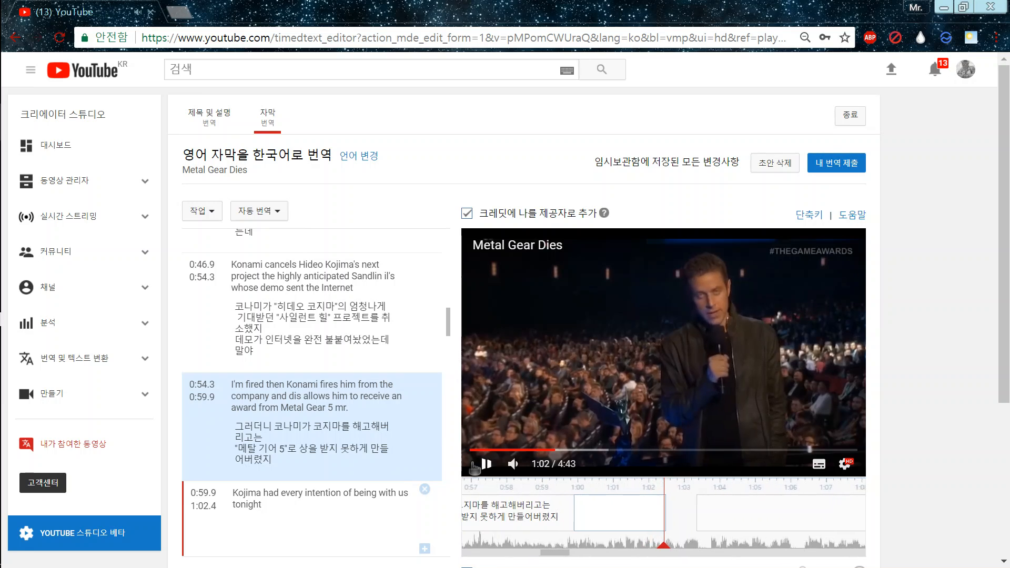
Step: Extend the 0:59.9 caption's end to 1:02.8 and translate it as "코지마 씨도 저희와 정말 함께하고 싶어하셨습니다만"
click(476, 465)
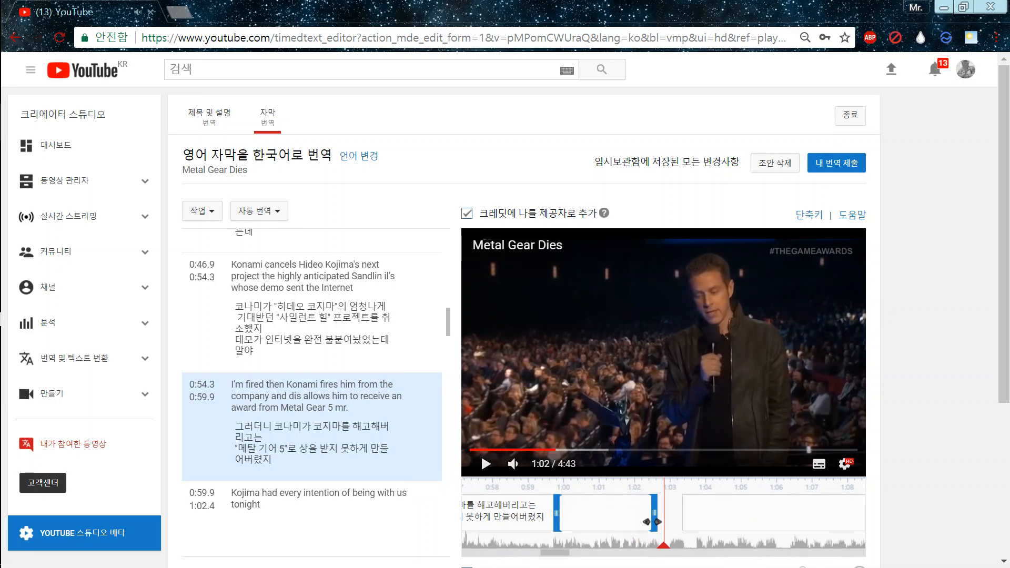
click(352, 517)
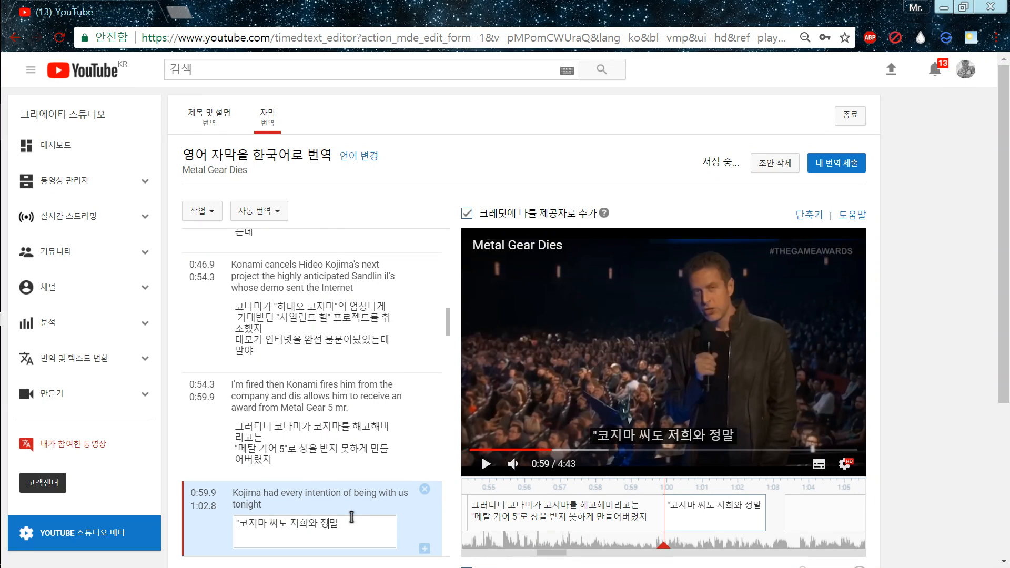
text(하고 싶)
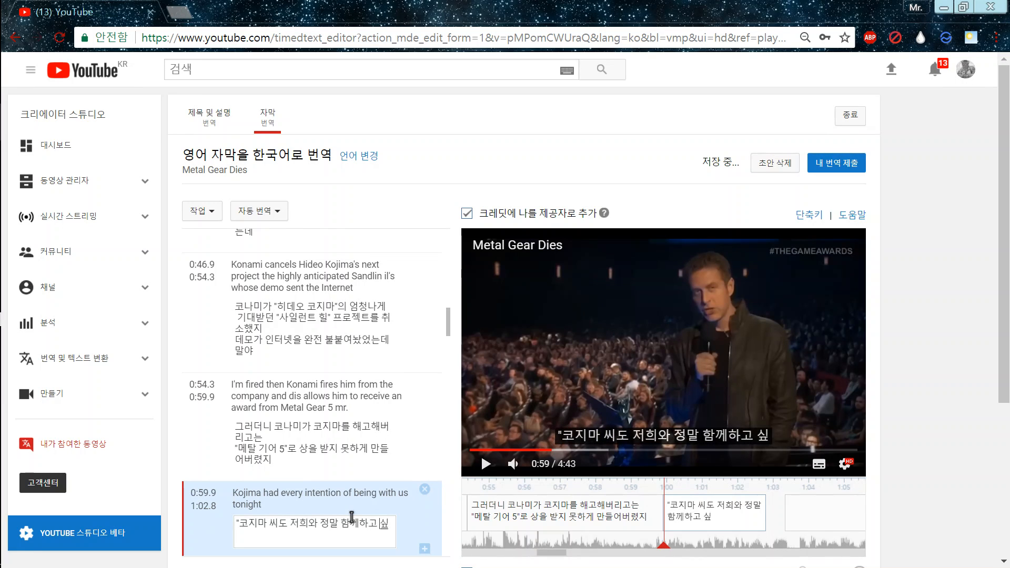
text(어하셨습니다만")
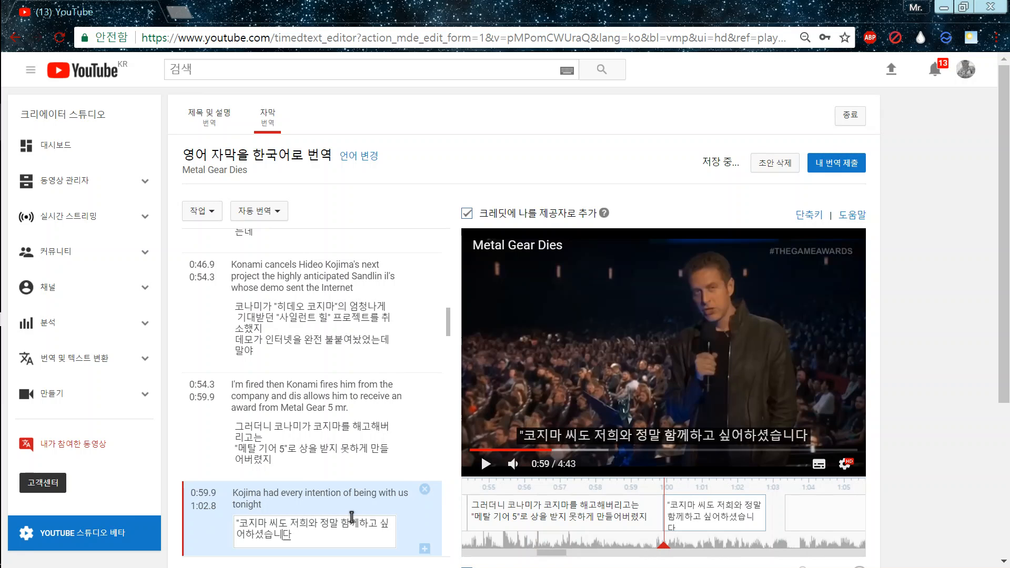
Step: Play on into the 1:03.3 caption's segment and start its translation with an opening quotation mark and 하지만 안타깝게도
click(602, 341)
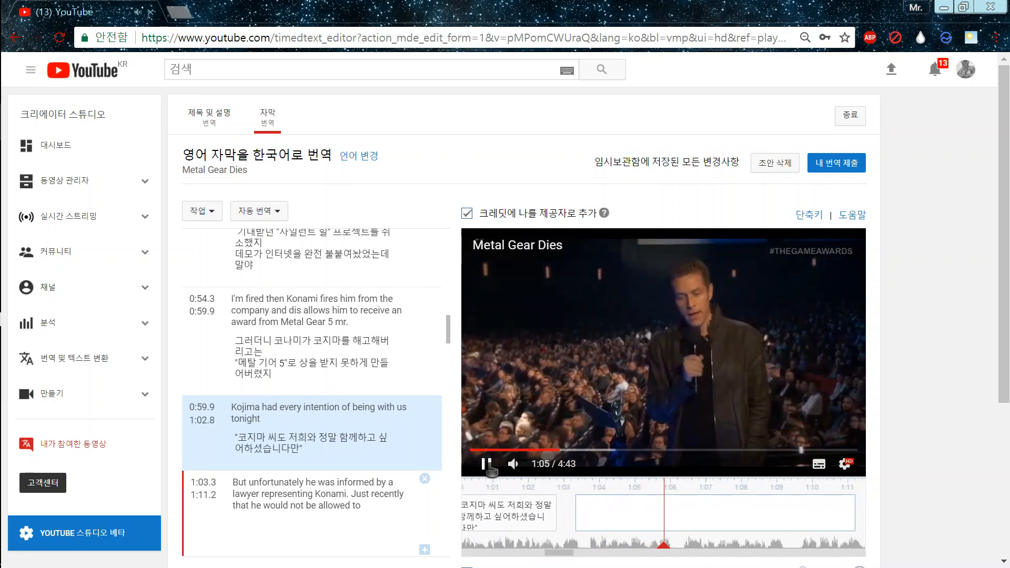
click(485, 464)
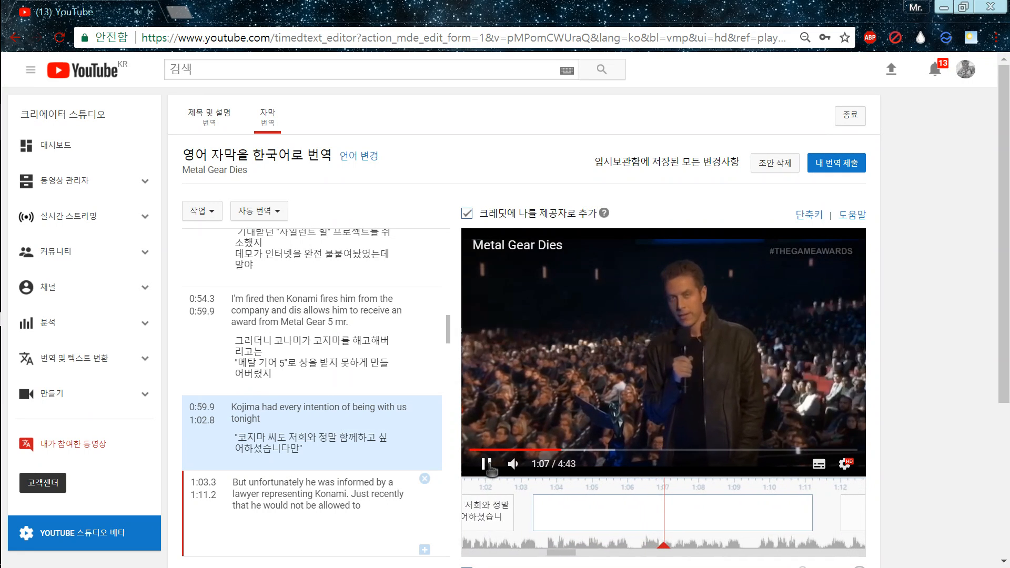
click(355, 532)
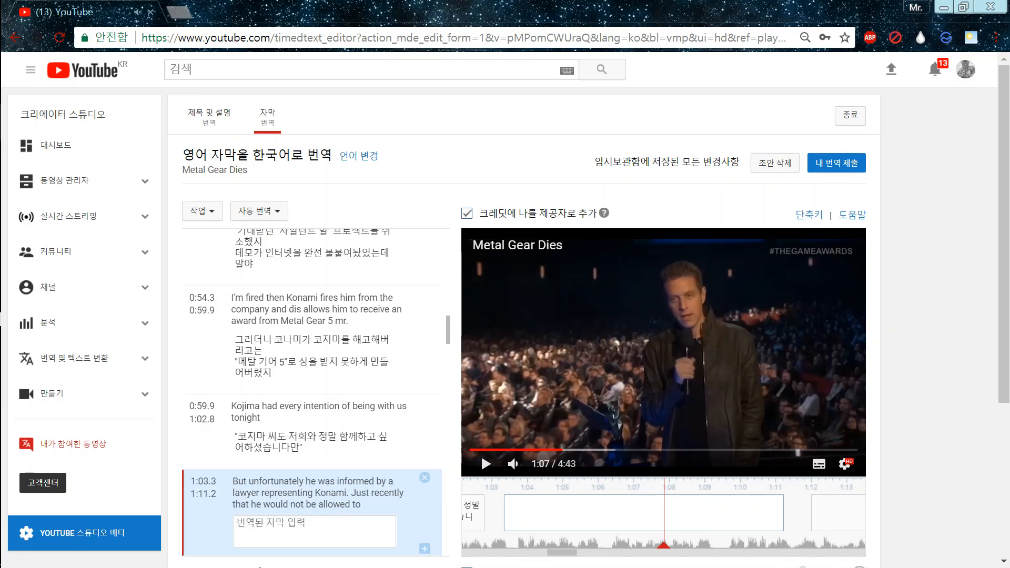
text("하지만 안타깝게도)
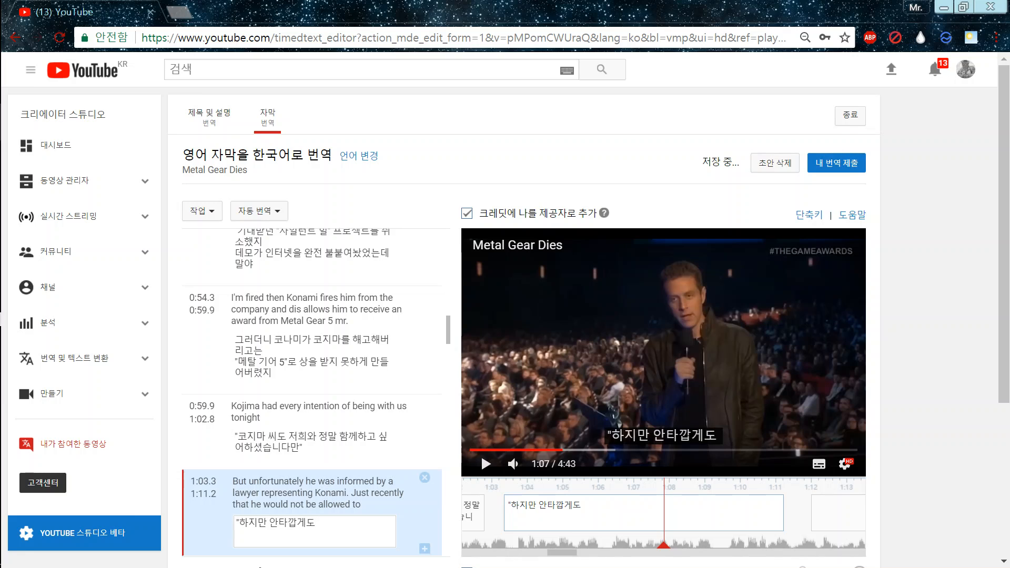
Step: Delete 타깝게도 from the end of the 1:03.3 caption's translation
key(BackSpace)
key(BackSpace)
key(BackSpace)
key(BackSpace)
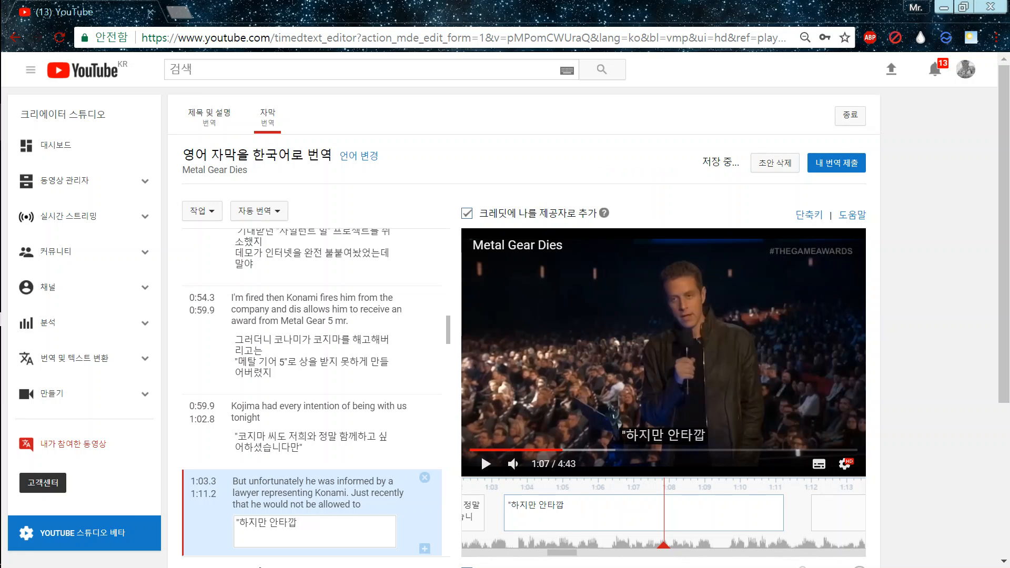
text(까탑)
mouse_move(1, 162)
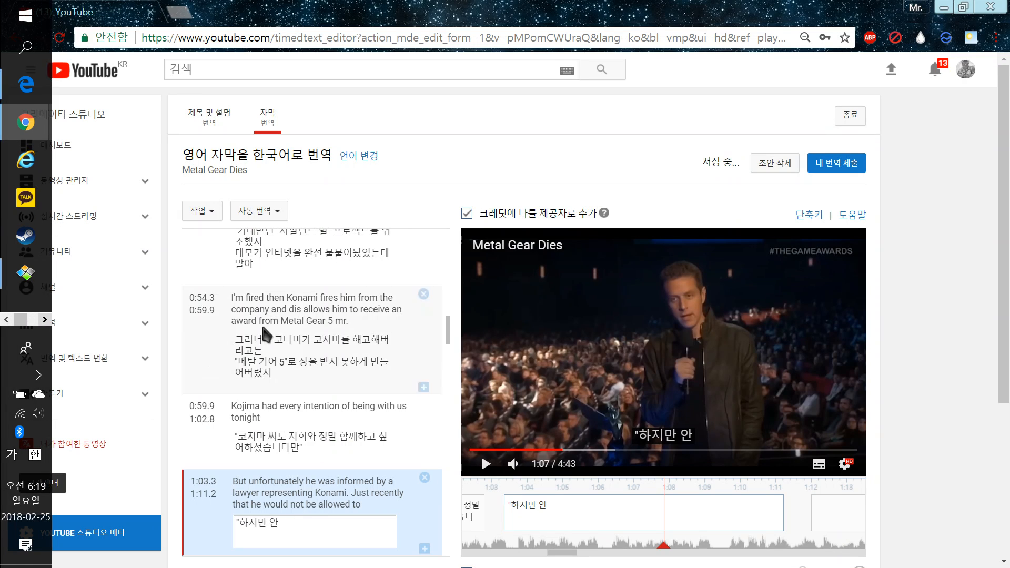
click(44, 320)
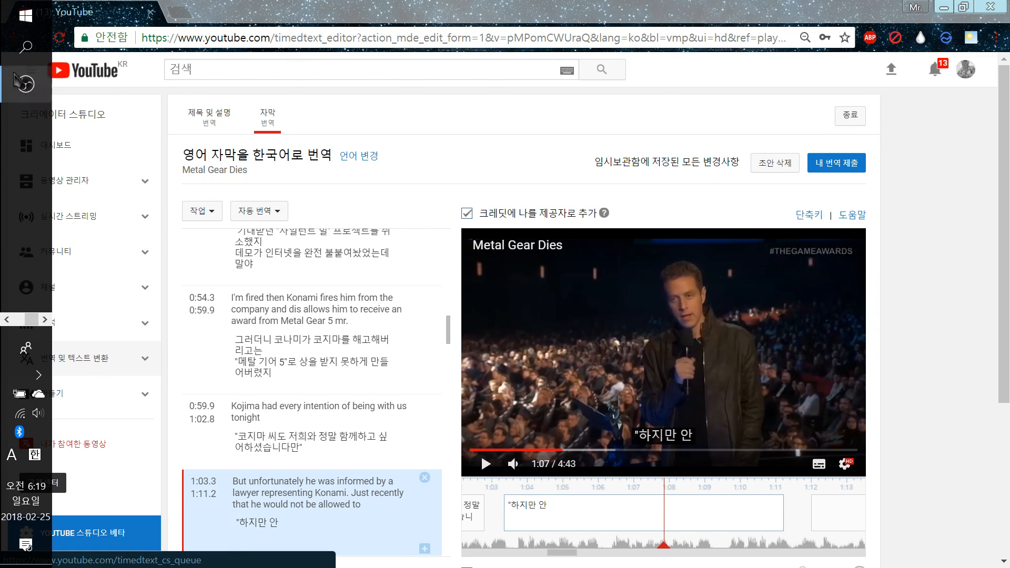
click(25, 84)
click(933, 421)
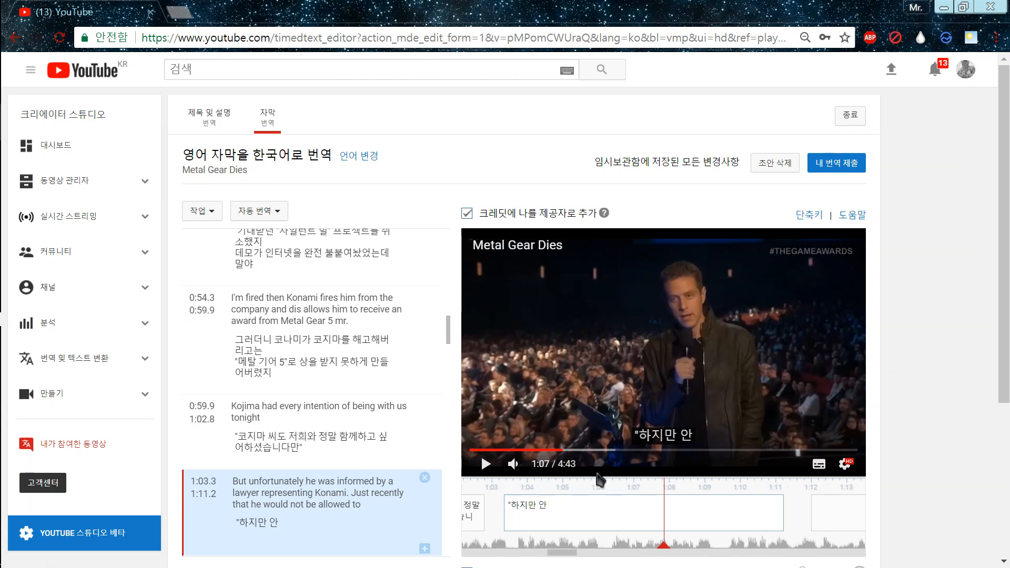
Step: Complete the word 안타깝게도 again in the 1:03.3 caption's translation
click(353, 534)
text(타깝게도)
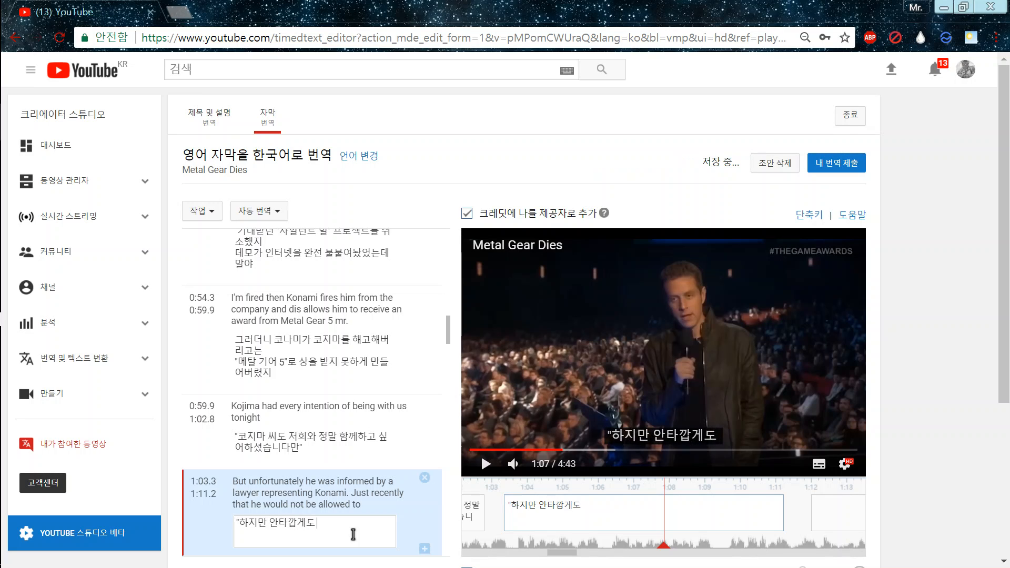
Step: Continue the 1:03.3 caption's translation with 코나미의 변호사에게 연락을 받으신 모양입니다, after 안타깝게도
text( 코나미의)
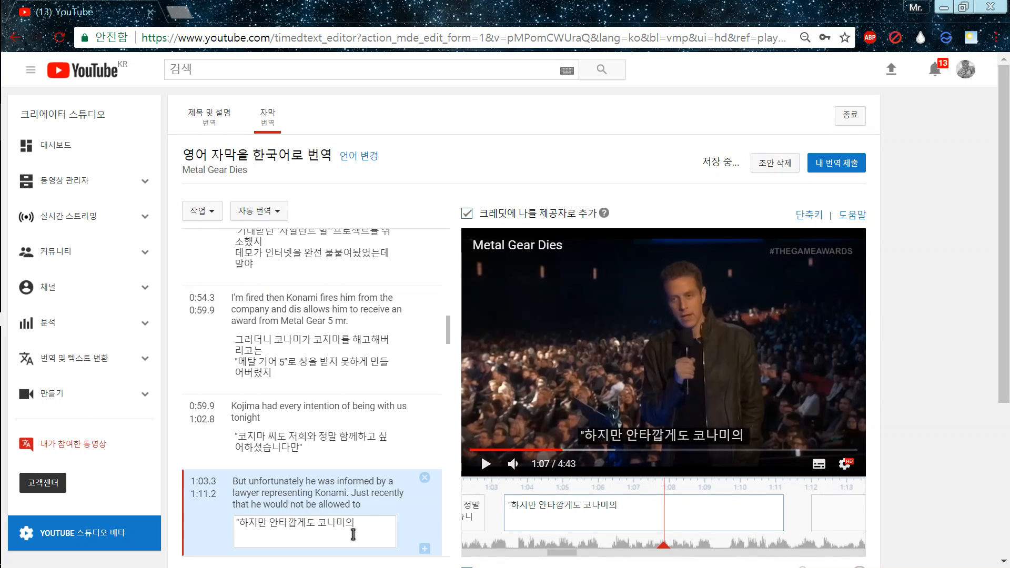
text( 변호사에게 연ㄹ)
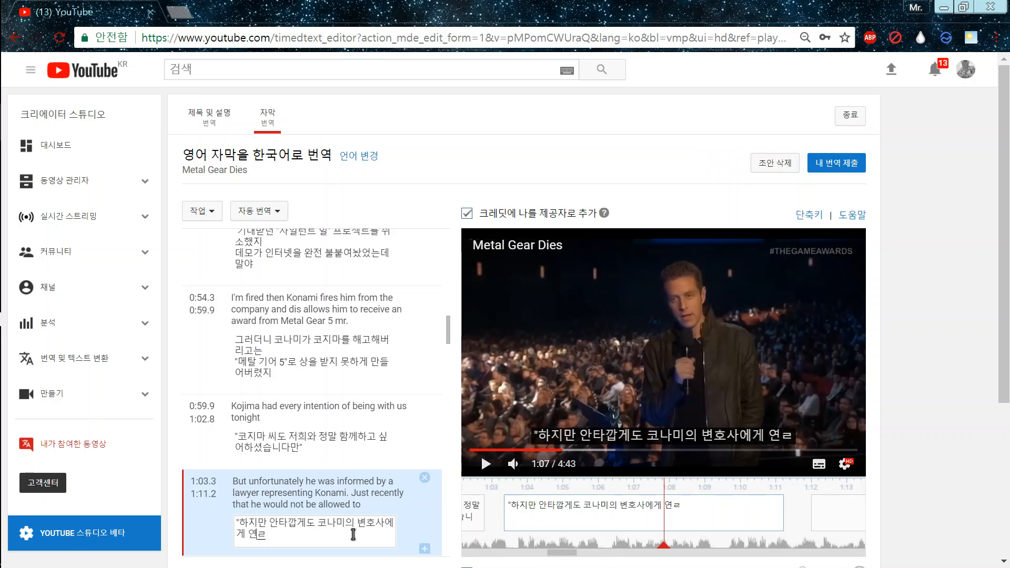
key(BackSpace)
text(락을 받)
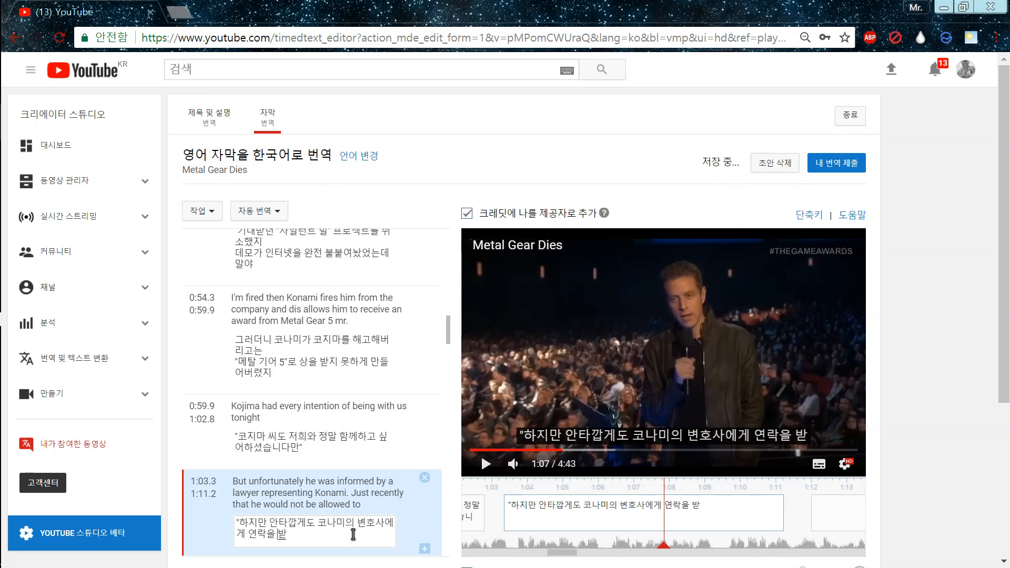
text(으신 모양입니다,)
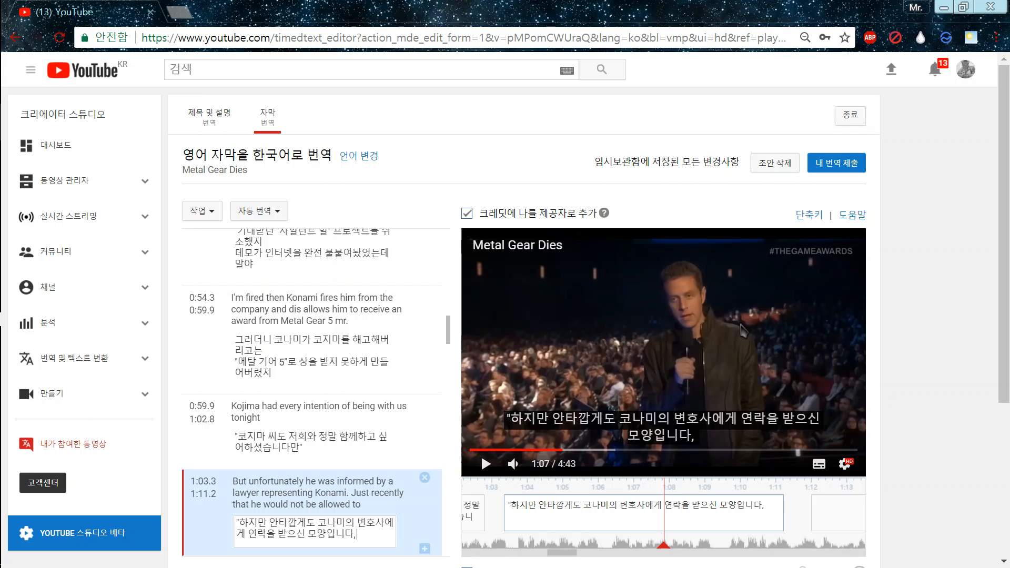
Step: Move the boundary between the 1:03.3 caption and the following one to 1:09.7 and end the first translation with a quotation mark instead of the comma
click(485, 464)
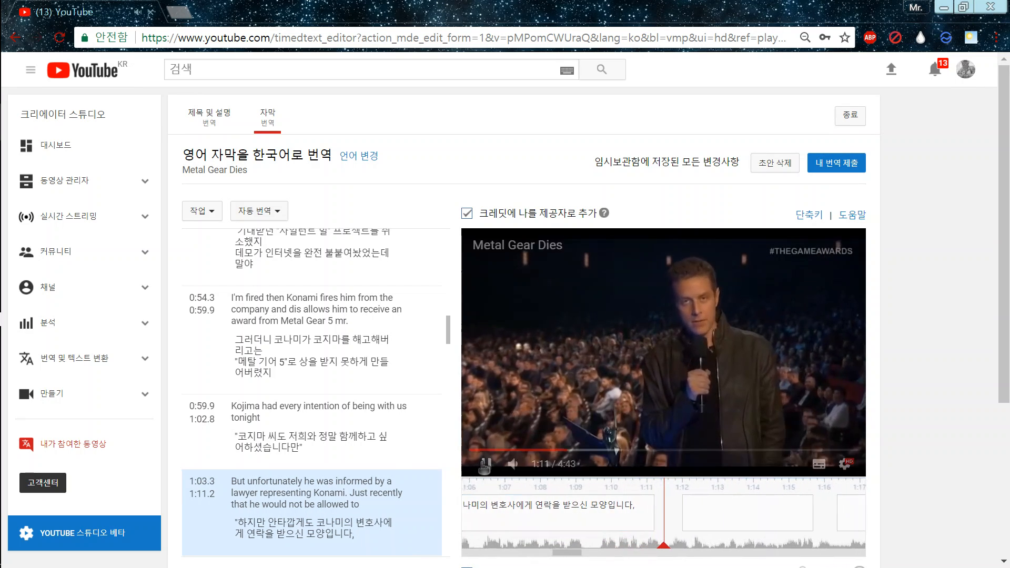
mouse_move(483, 461)
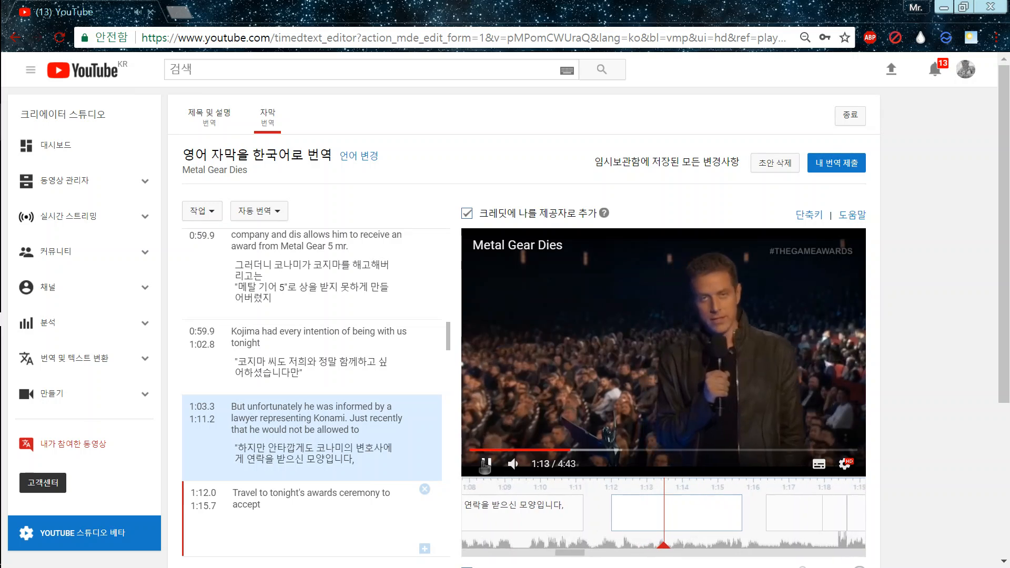
click(485, 464)
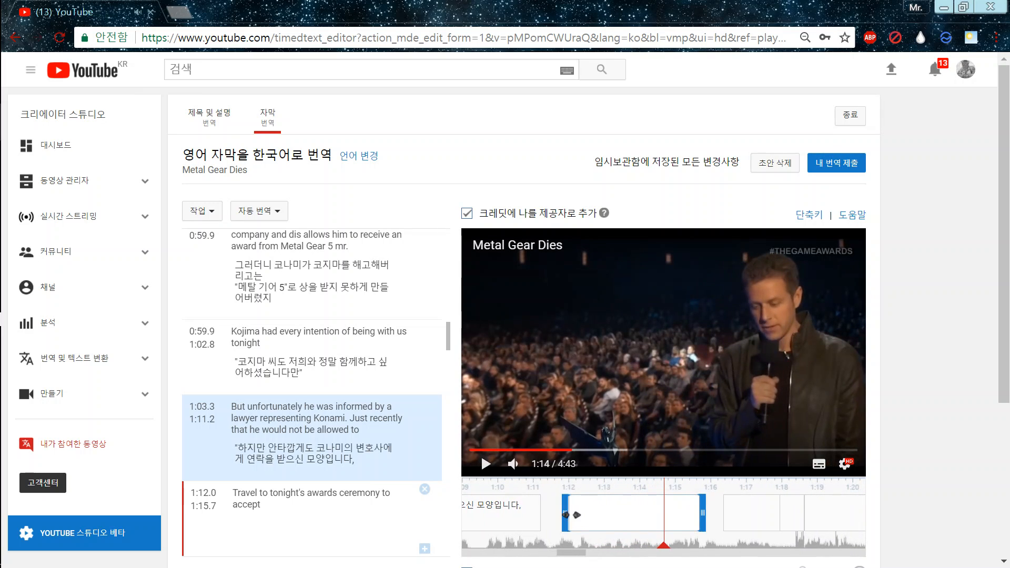
drag(576, 518, 532, 551)
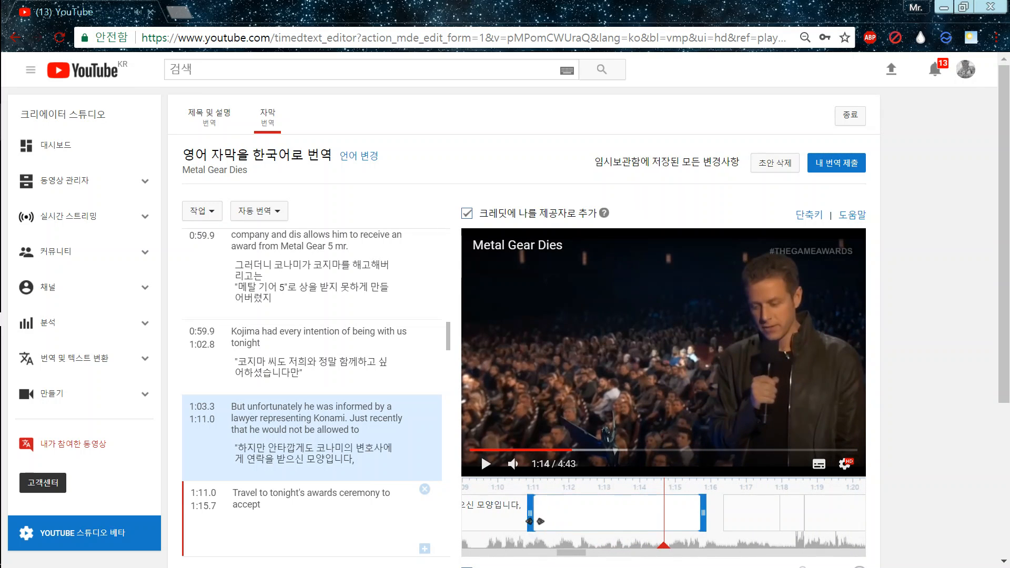
drag(488, 524, 489, 524)
click(371, 474)
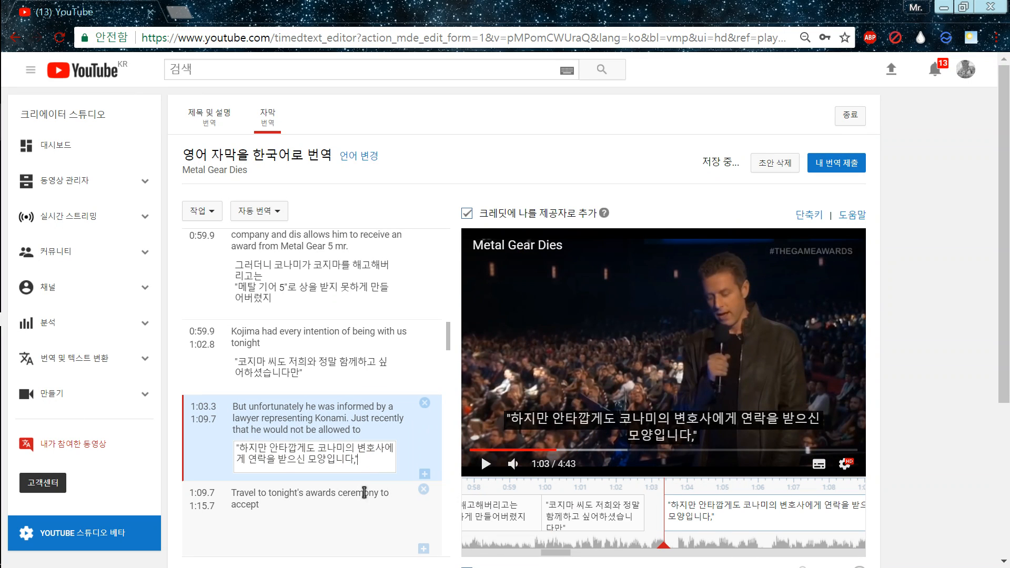
Step: Translate the 1:09.7 caption as "오늘의 어워드에 참가할 수 없다는 연락을 말이죠", including the quotation marks
click(366, 538)
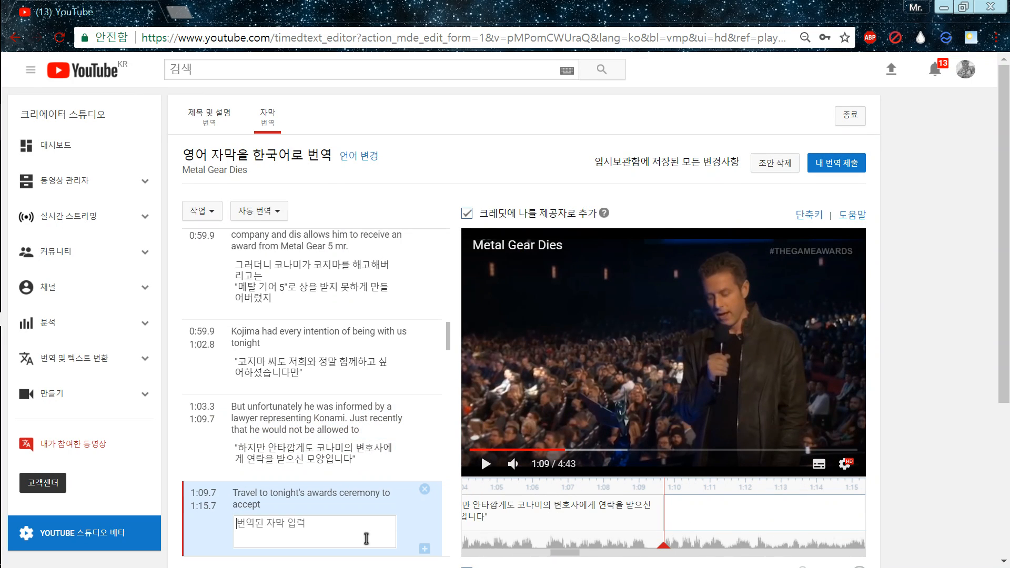
text("온)
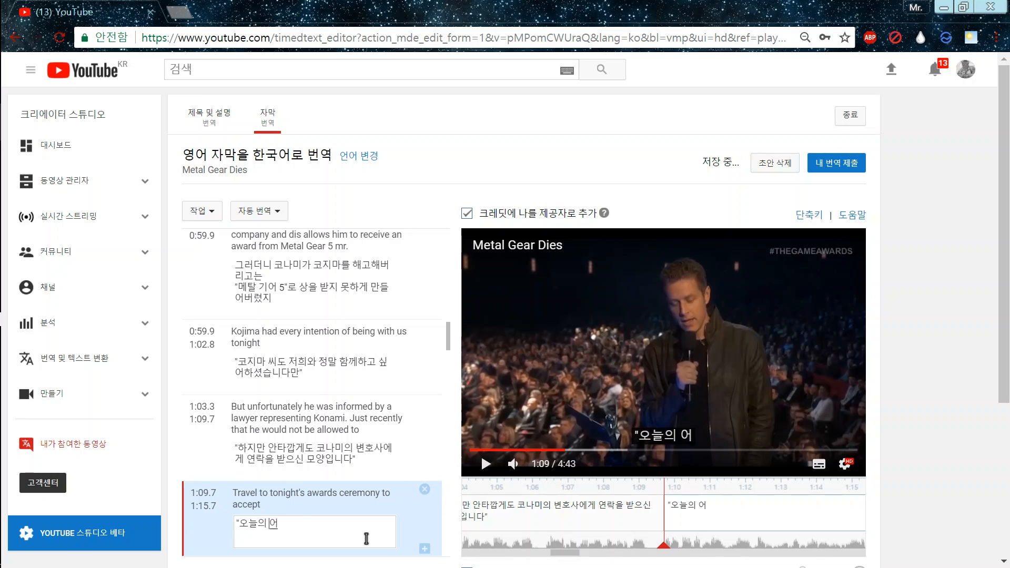
text(늘의 어워드에)
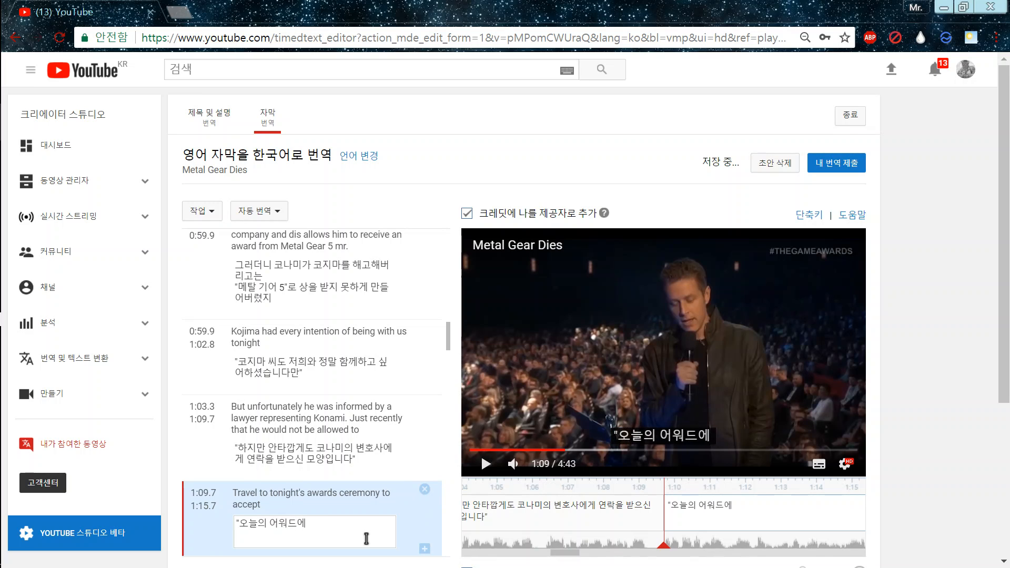
text( 참가할 수 없)
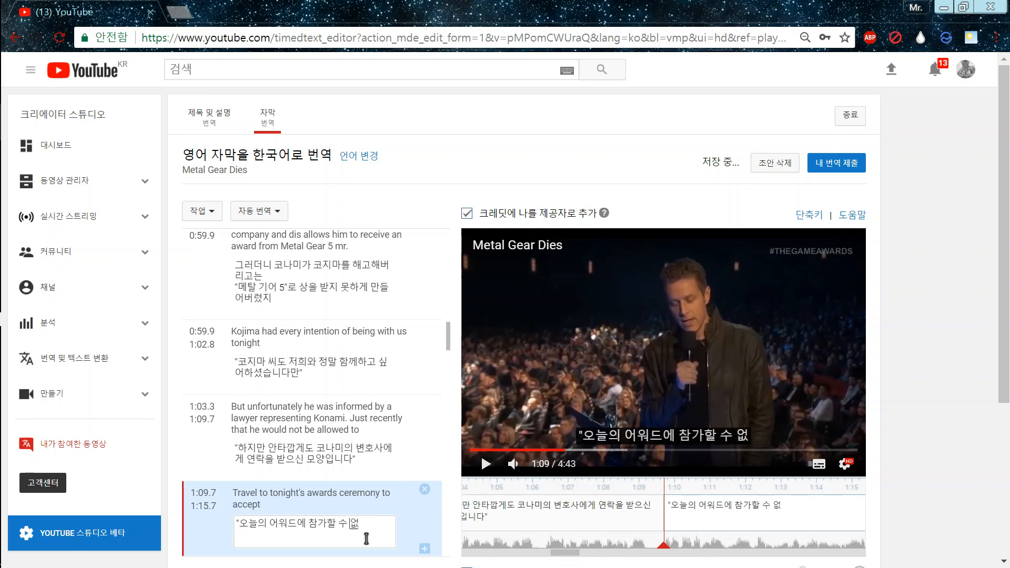
text(다는 연락을 마)
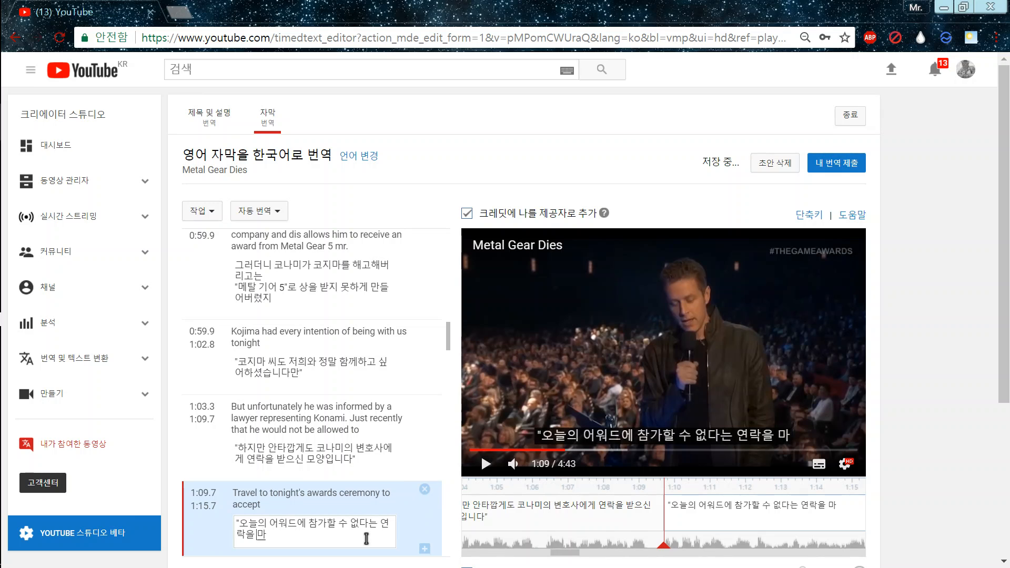
text(ㄹ이죠")
Step: Play on into the "Any awards?" caption, then end the 1:09.7 caption and start "Any awards?" at 1:15.1
click(683, 357)
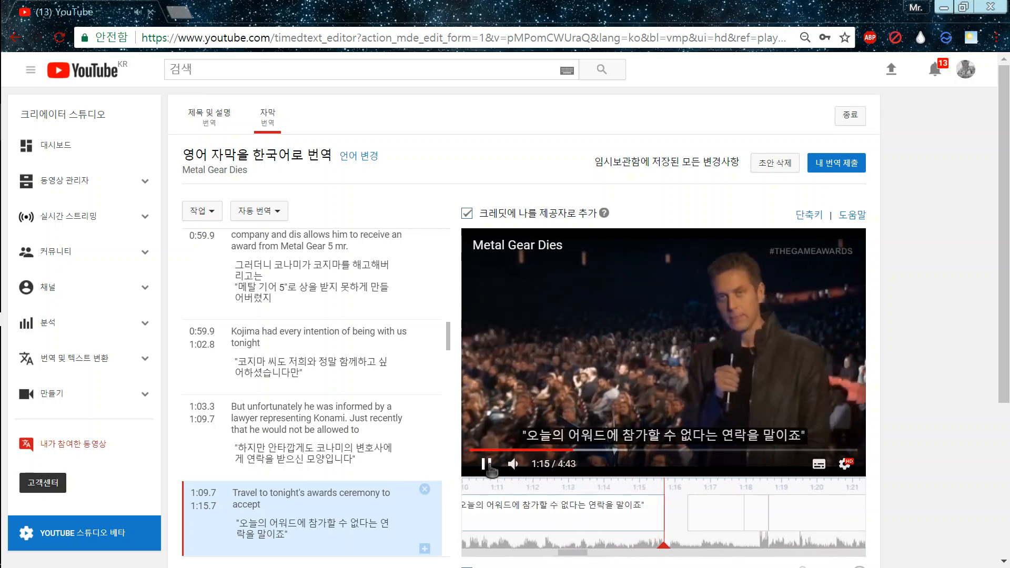
click(486, 464)
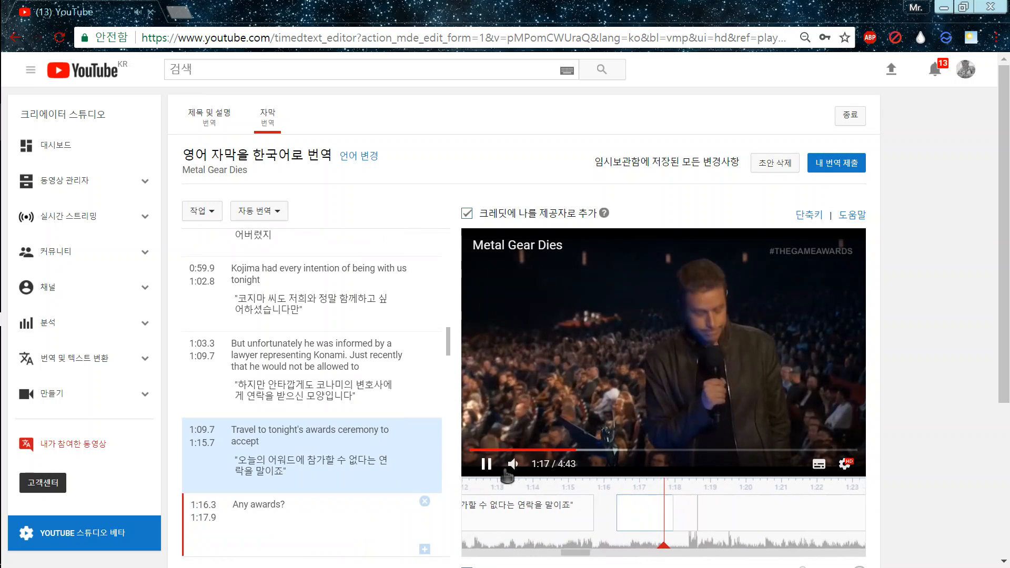
click(623, 522)
drag(572, 512, 573, 512)
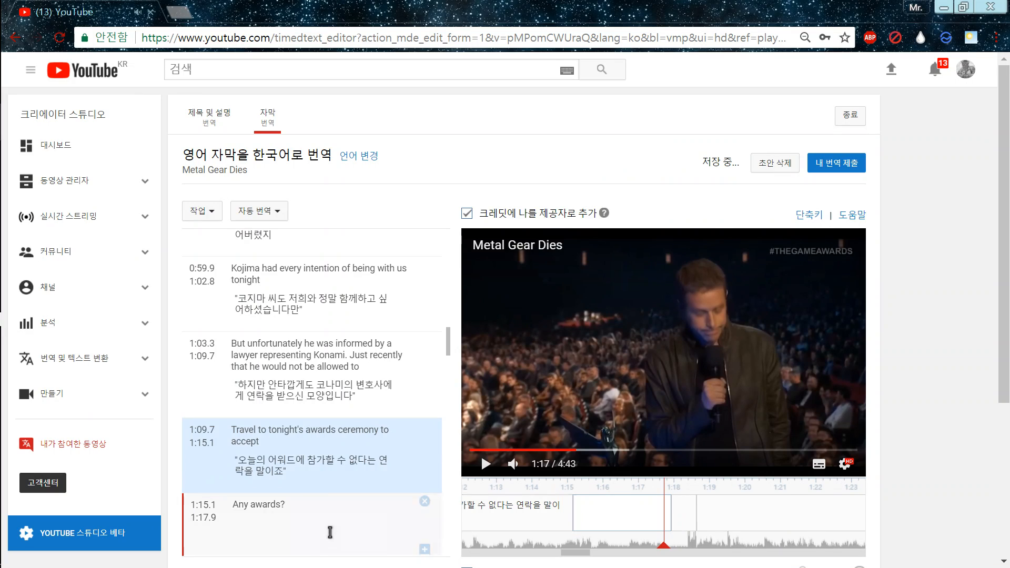
Step: Translate the "Any awards?" caption as "그 어떠한 상도 받을 수 없게 말이죠", including the quotation marks
click(329, 531)
text(")
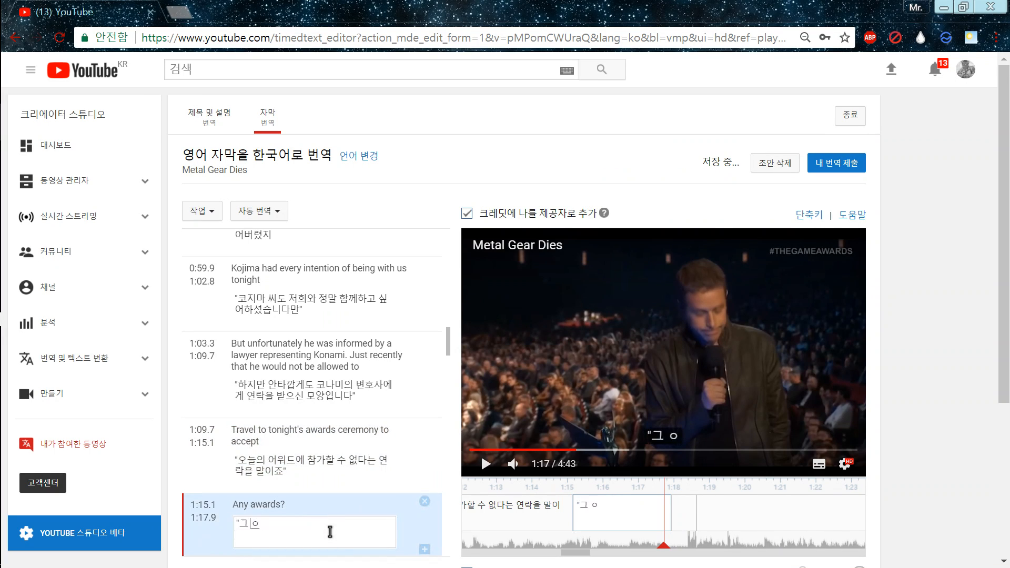
text(그 어떠한 상도)
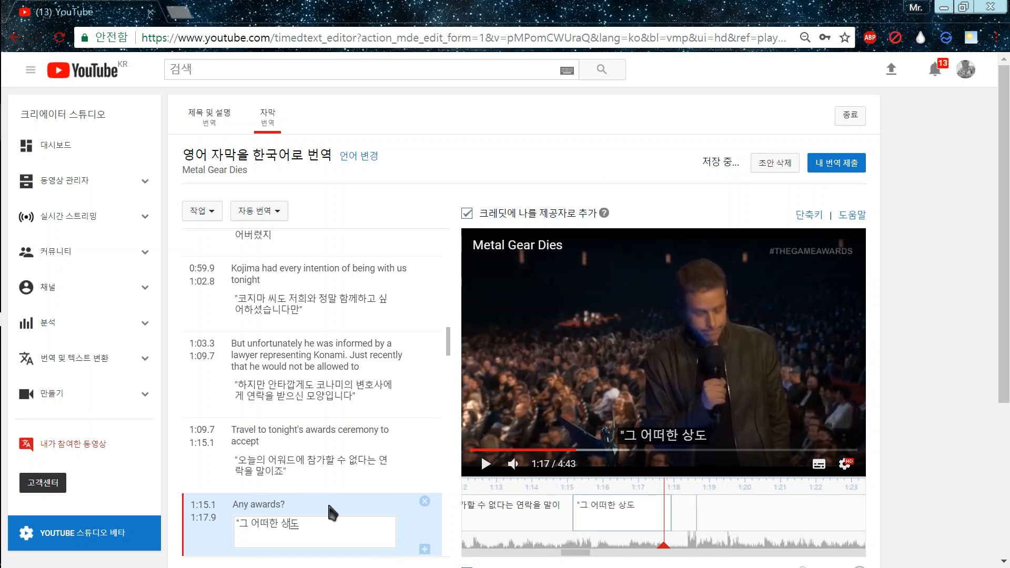
text( 받을 수 없)
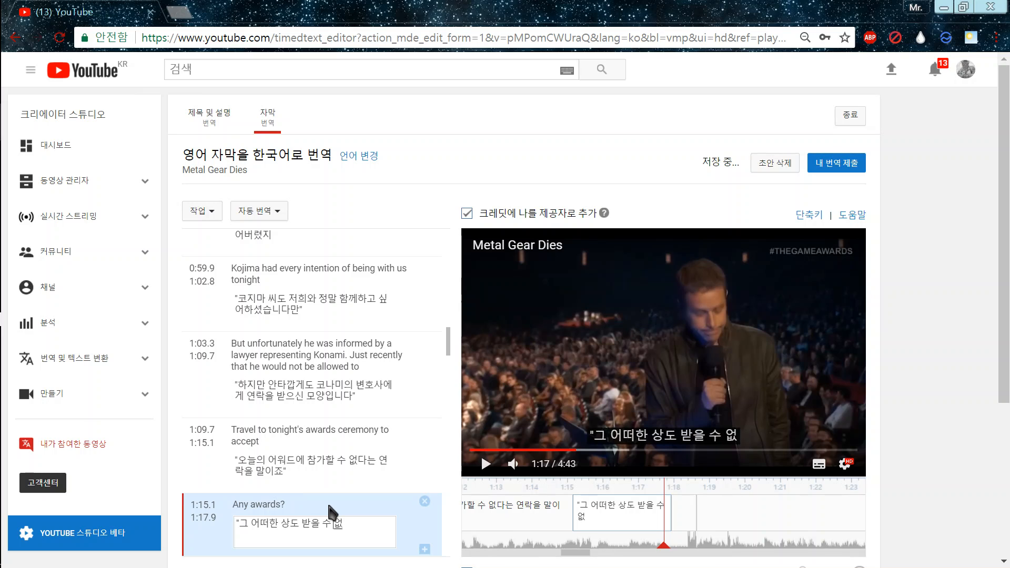
text(게 말잊죠")
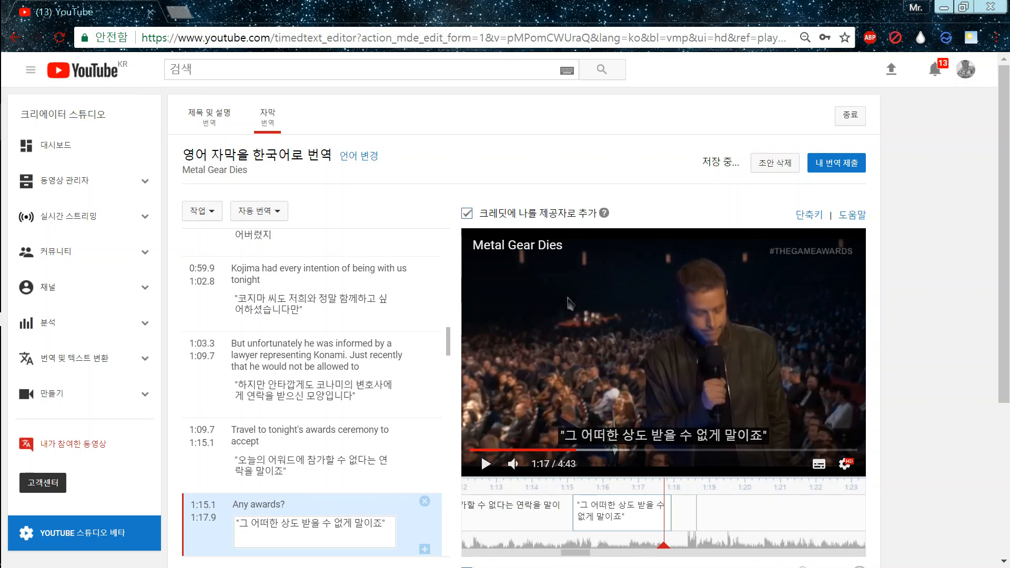
Step: Delete the "this" caption at 1:17.9 and move the start of the "Situation really hit home" caption to 1:18.3
key(Return)
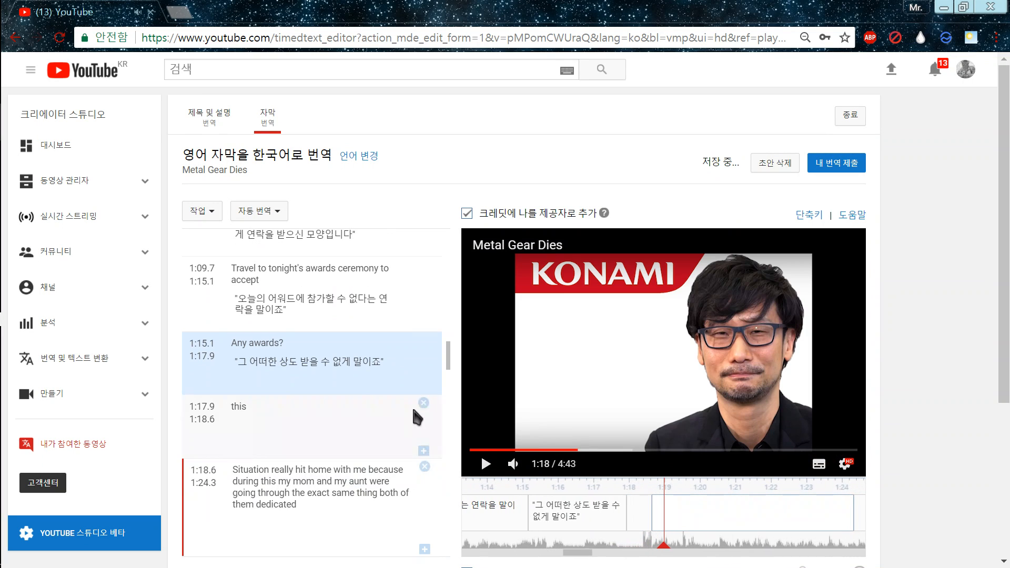
click(421, 404)
drag(653, 514, 642, 516)
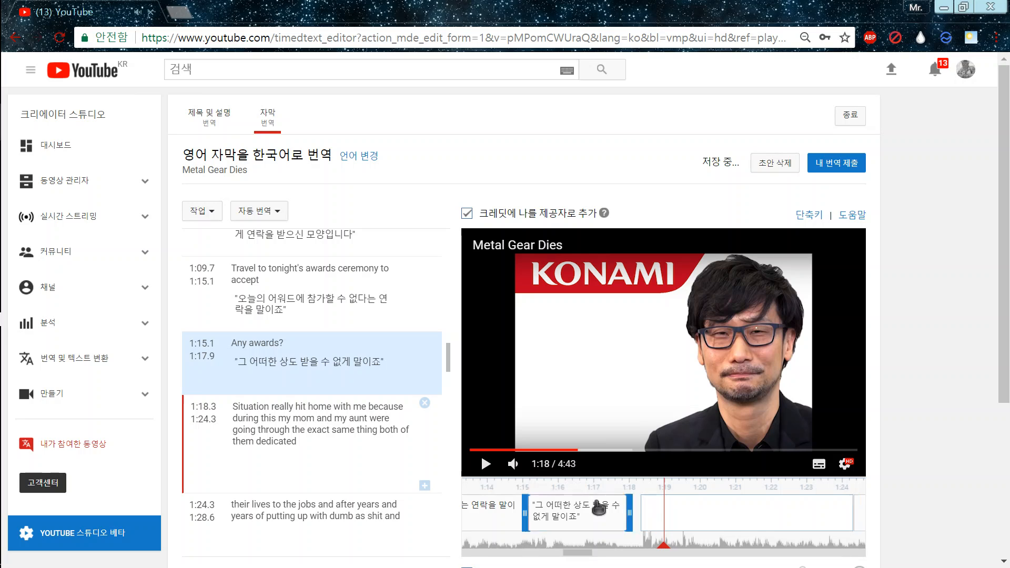
Step: Play through the 1:18.3 caption's segment up to 1:23 and start its translation with 이 상황이 나를 심각하게
click(487, 467)
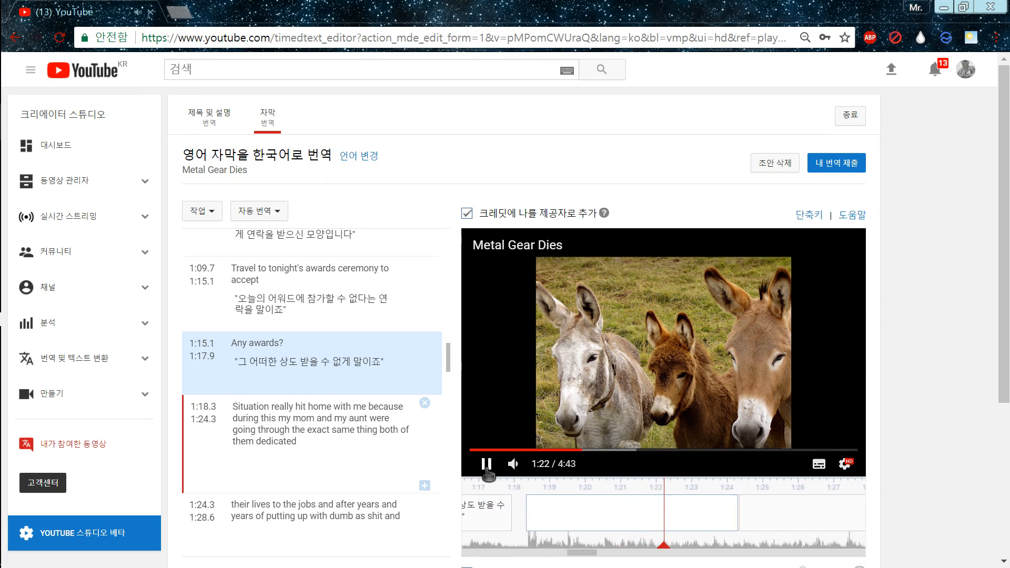
click(486, 464)
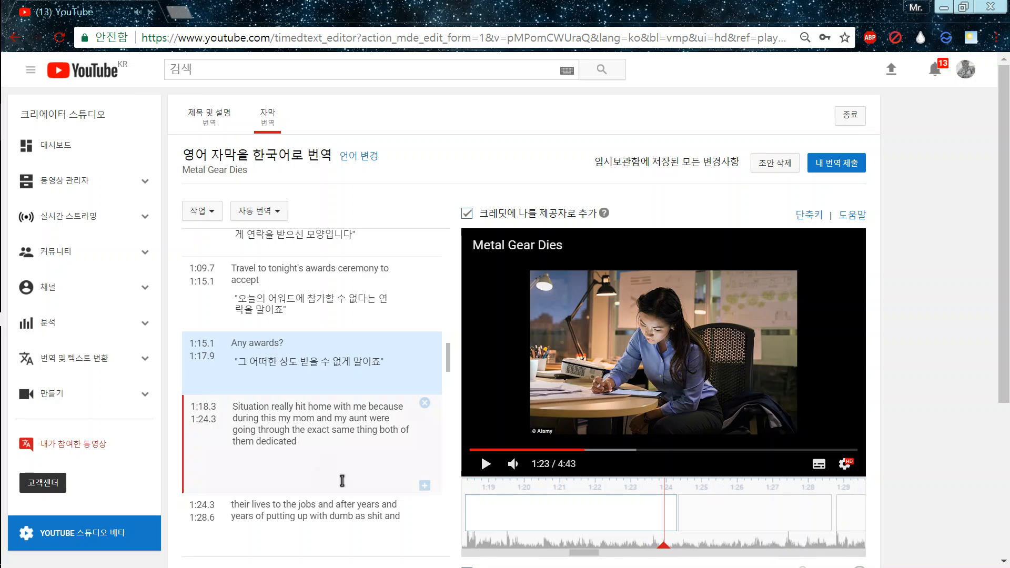
click(324, 471)
text(이 상ㅎ)
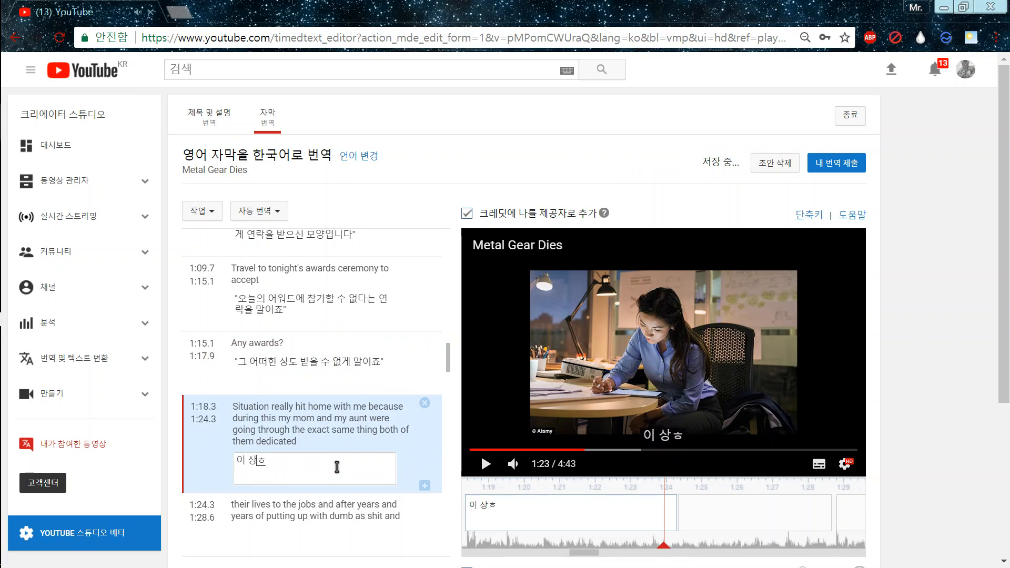
key(BackSpace)
text(황이 나를 심각하게)
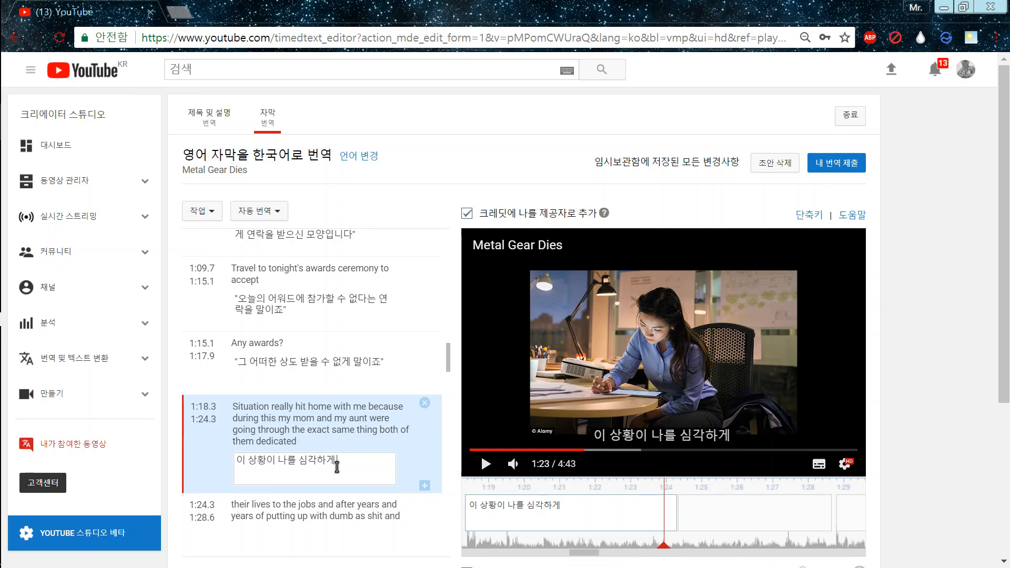
Step: Reword the first line of the 1:18.3 caption's translation as 이 상황이 나한테 심각하게 받아들여진 게
key(BackSpace)
key(BackSpace)
key(BackSpace)
key(BackSpace)
key(BackSpace)
key(BackSpace)
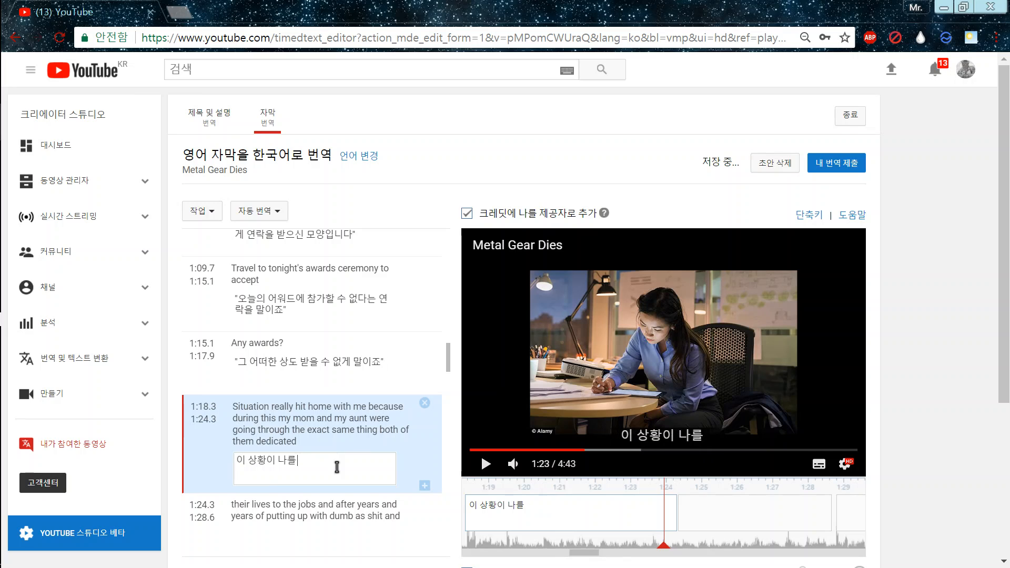
text(한ㅌ테 심각하게)
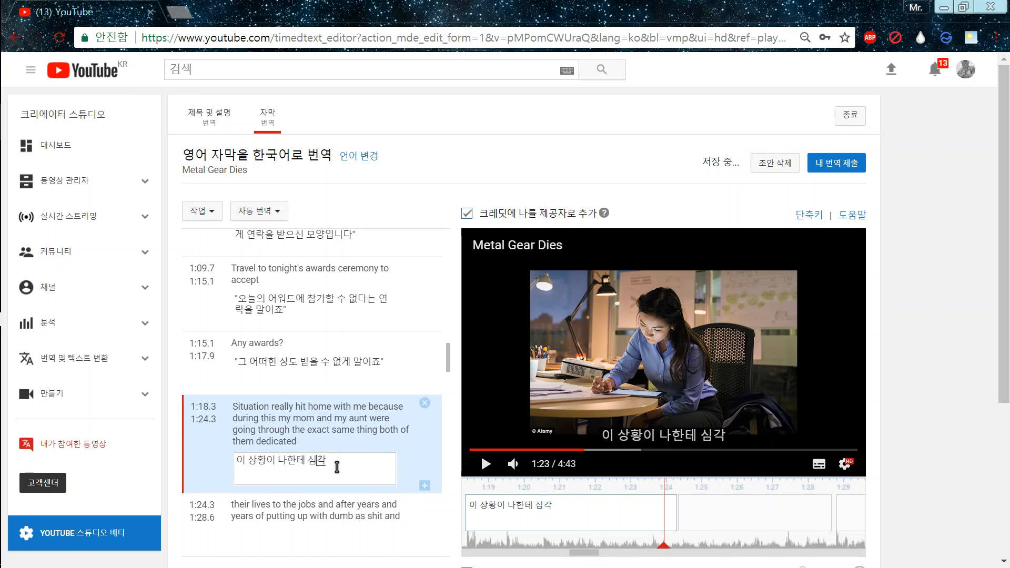
text( 받아들여진 게)
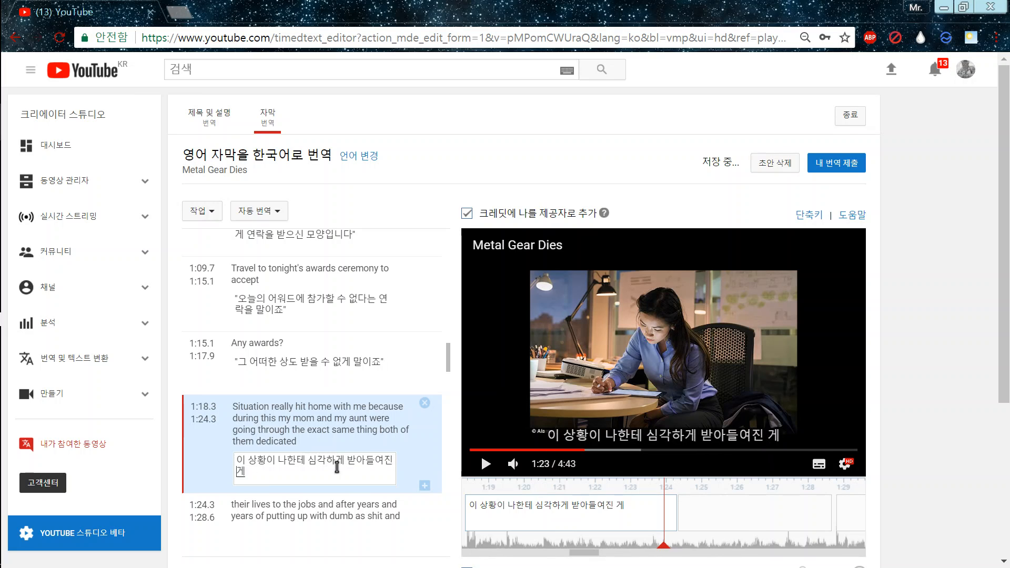
Step: Add the second line 당시에 내 어머니랑 이모가 똑같은 일을 겪었거든 to the 1:18.3 caption's translation and play on into the next caption
key(Return)
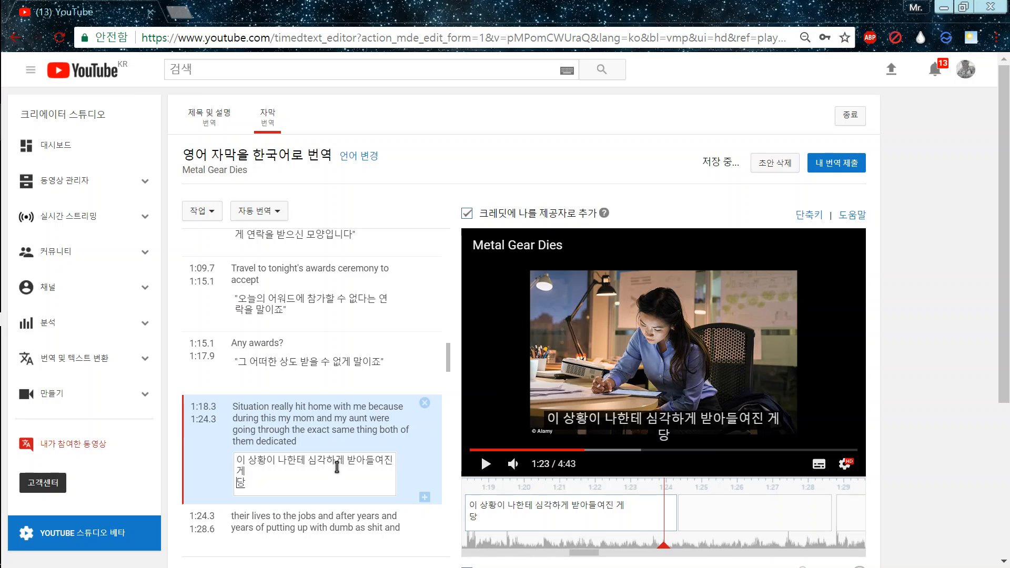
text(당시에 내 어머)
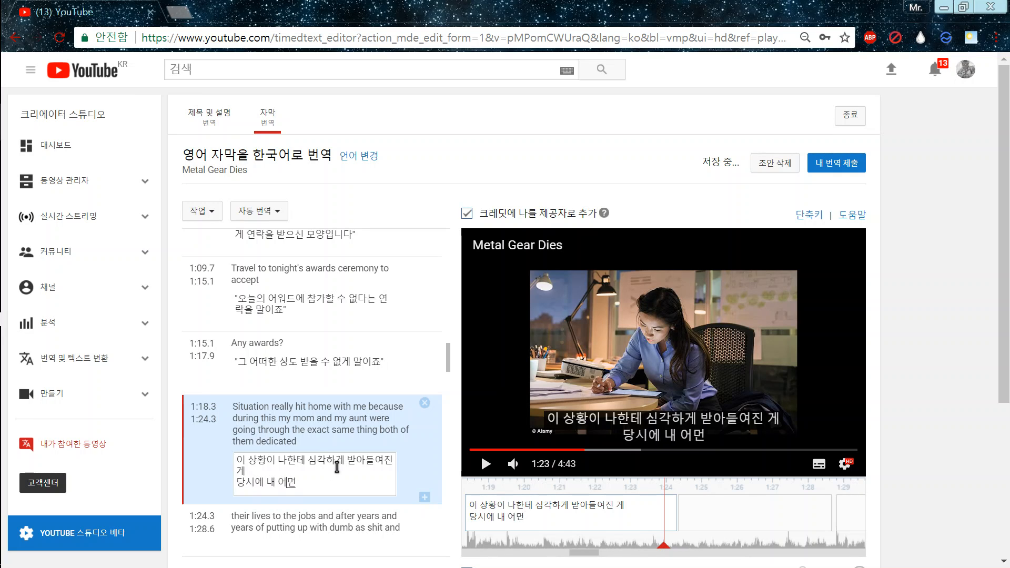
text(니랑 이모가 똑같은 일)
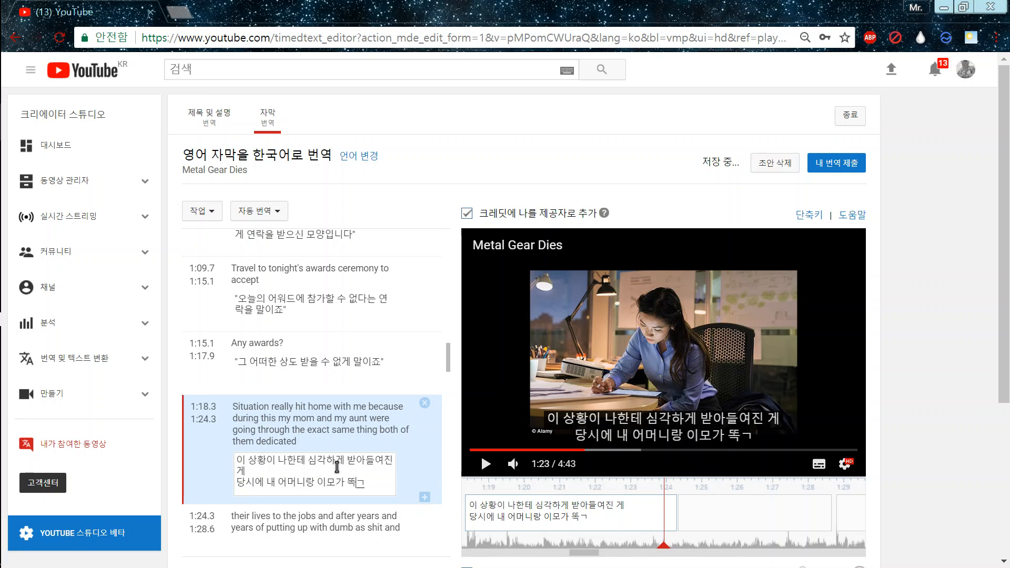
text(겪었거든)
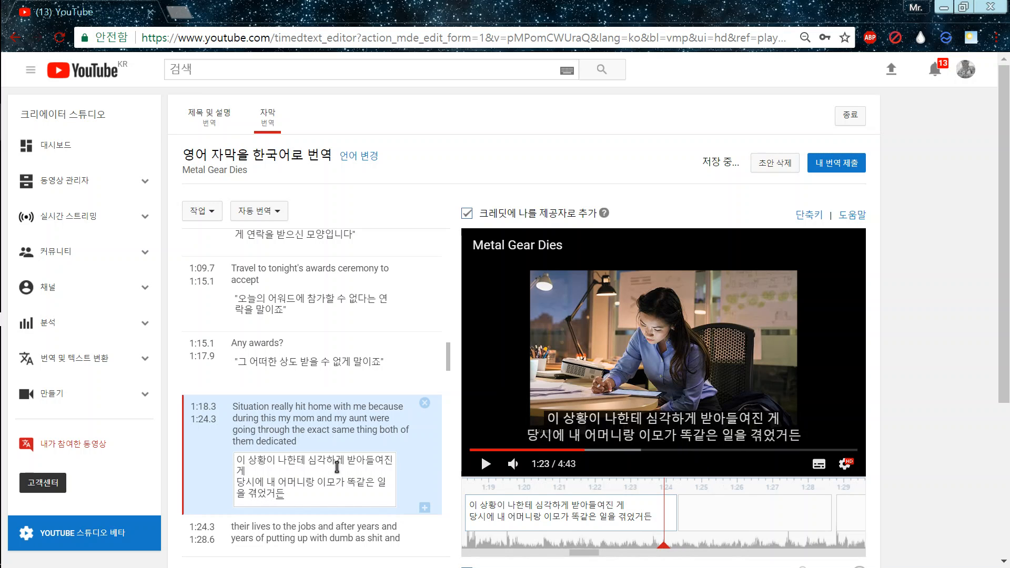
click(484, 463)
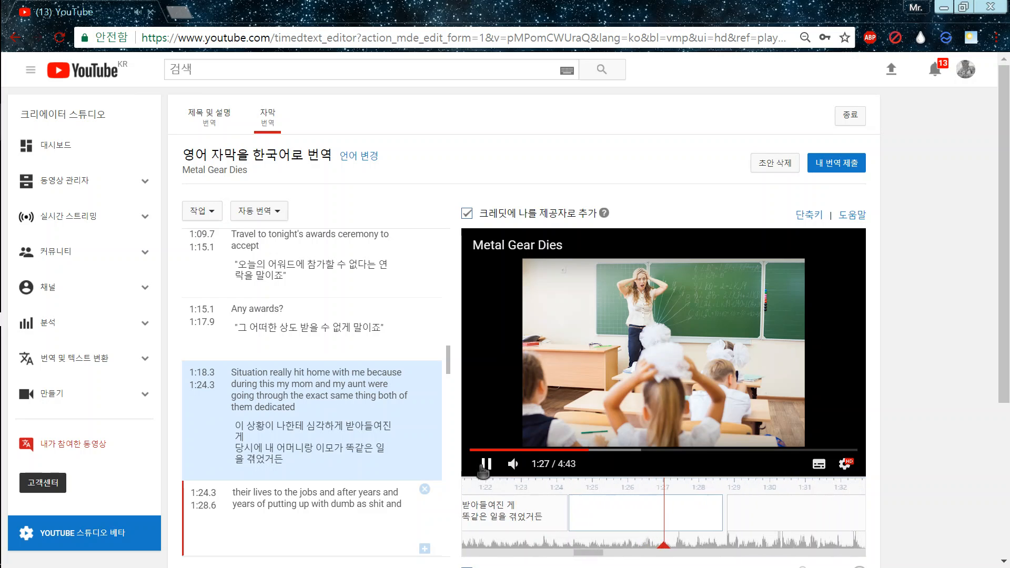
Step: Pause playback and translate the 1:24.3 caption as 별 별 좆같은 것들을 다 참아가며 평생을 일에 몸을 바쳤는데
click(484, 463)
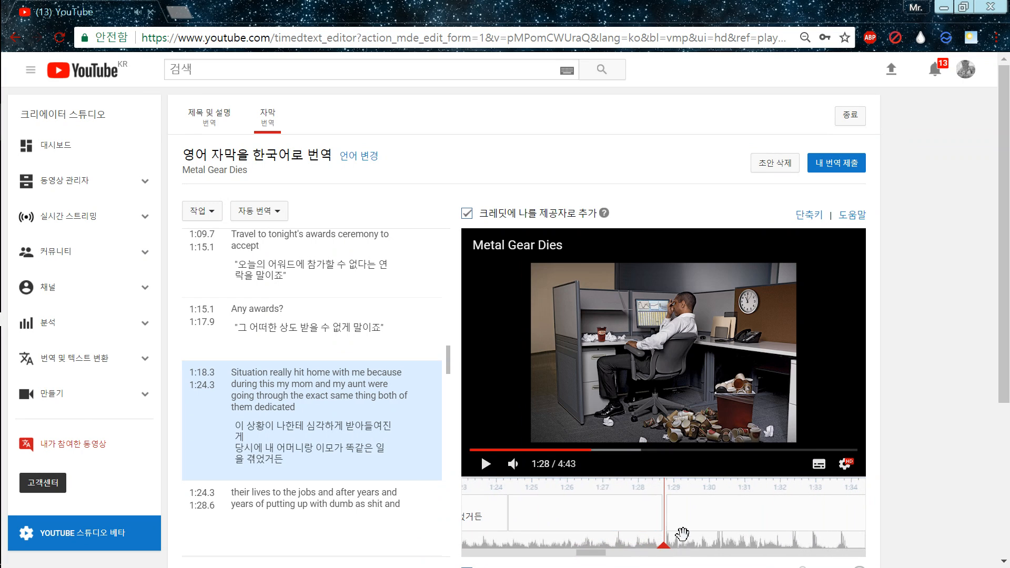
click(274, 524)
text(별)
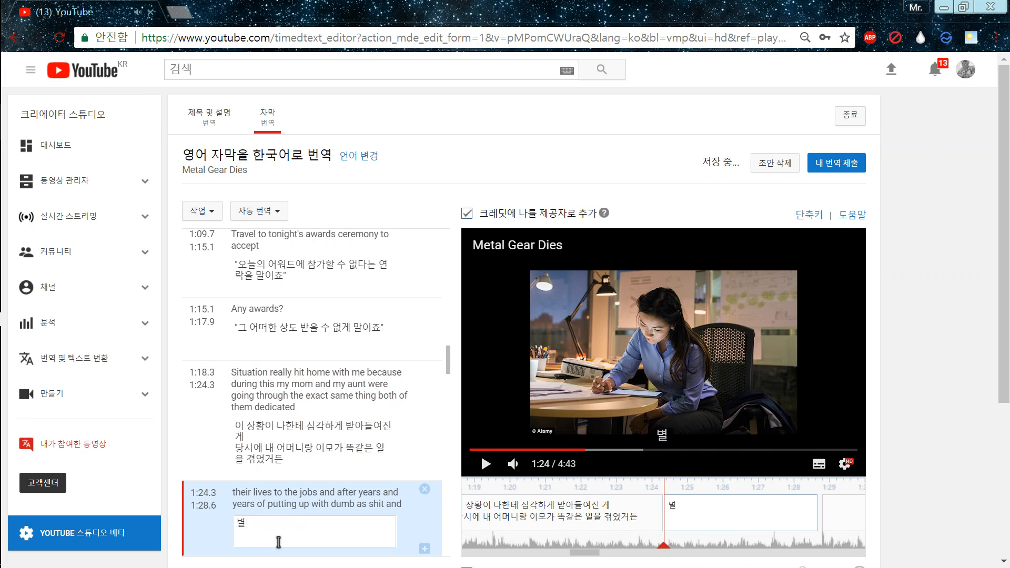
text( 별 좆같은 것)
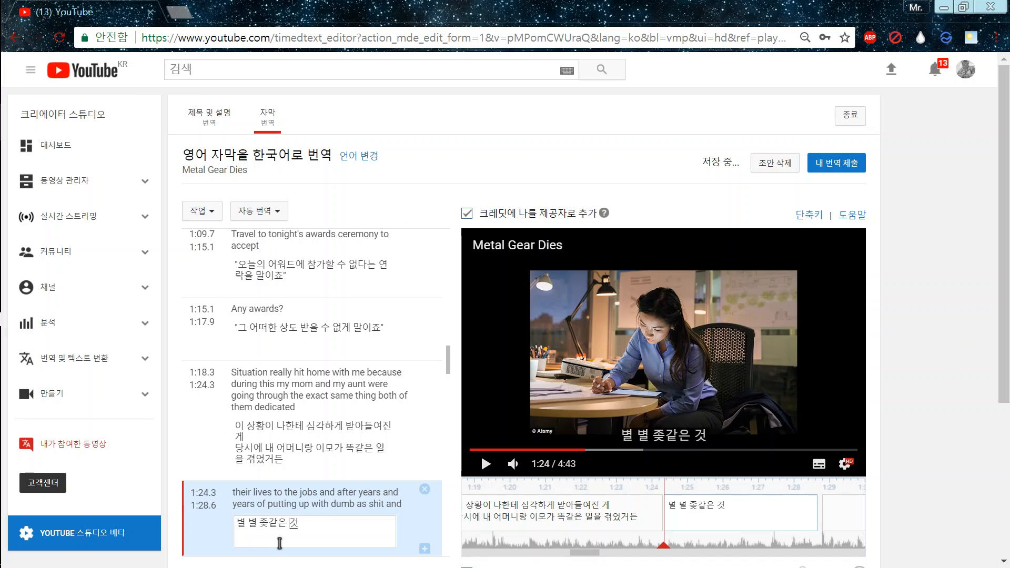
text(들ㅇ을 다)
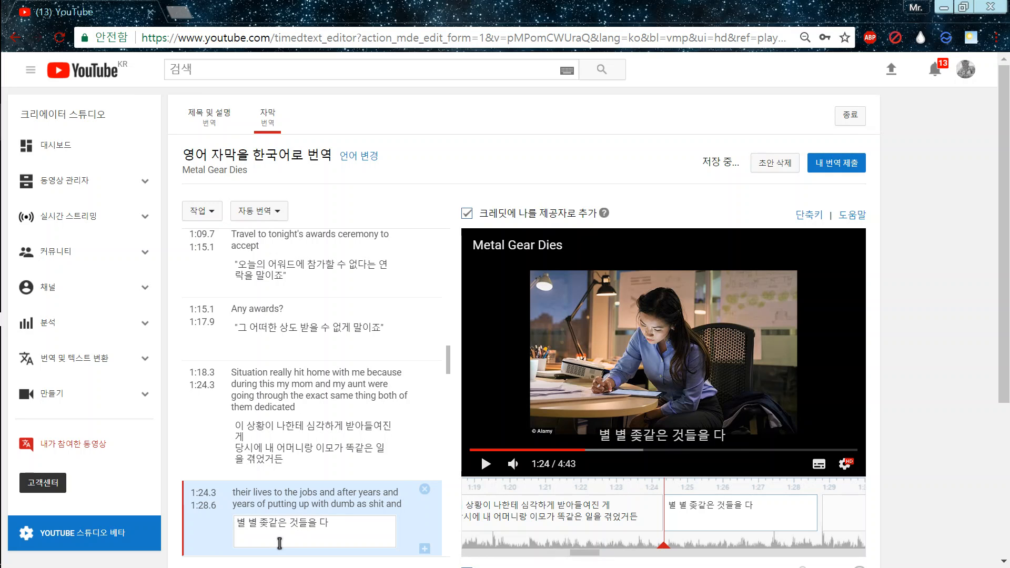
text( ㅊ아가며)
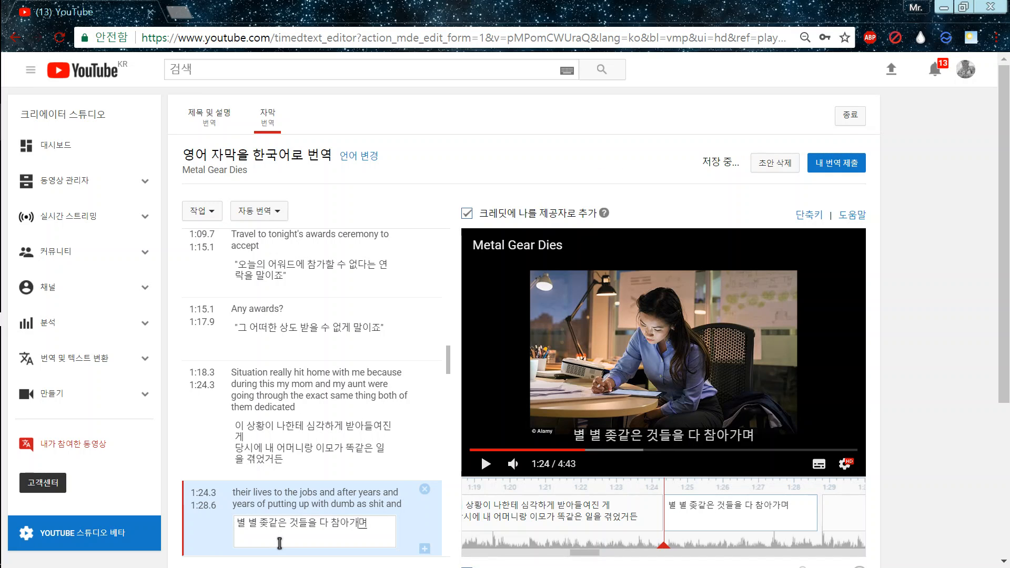
text( 평생으을 일에)
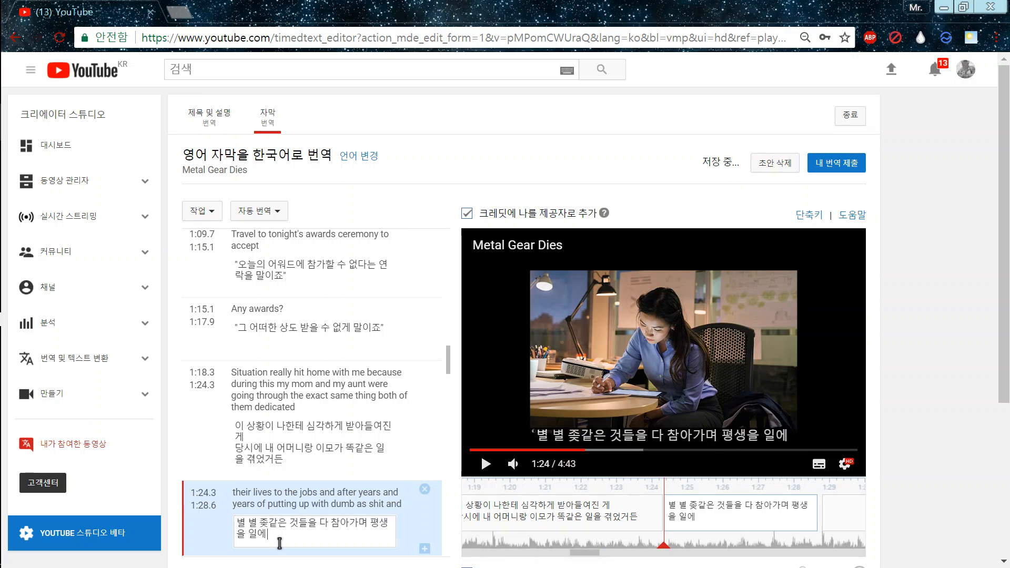
text( 몸을 바쳤ㄴㄴ)
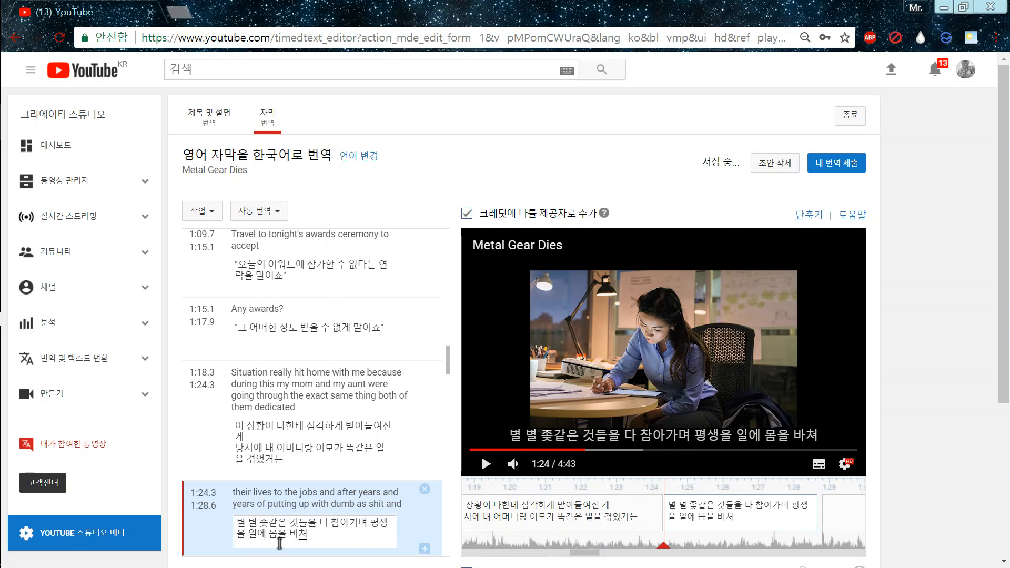
key(BackSpace)
key(BackSpace)
text(는)
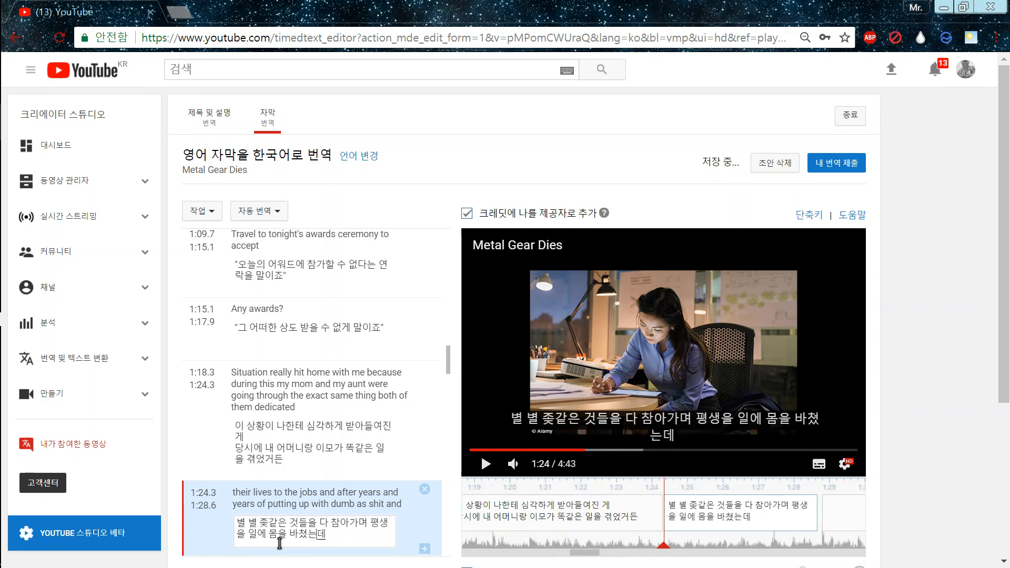
text(데)
Step: Play into the 1:28.8 caption and start its translation with 정말 열심히 일을 하시다가 어쩌다 시스템에 좀 거슬렸더니 짜쟌! 해고된거지
click(515, 321)
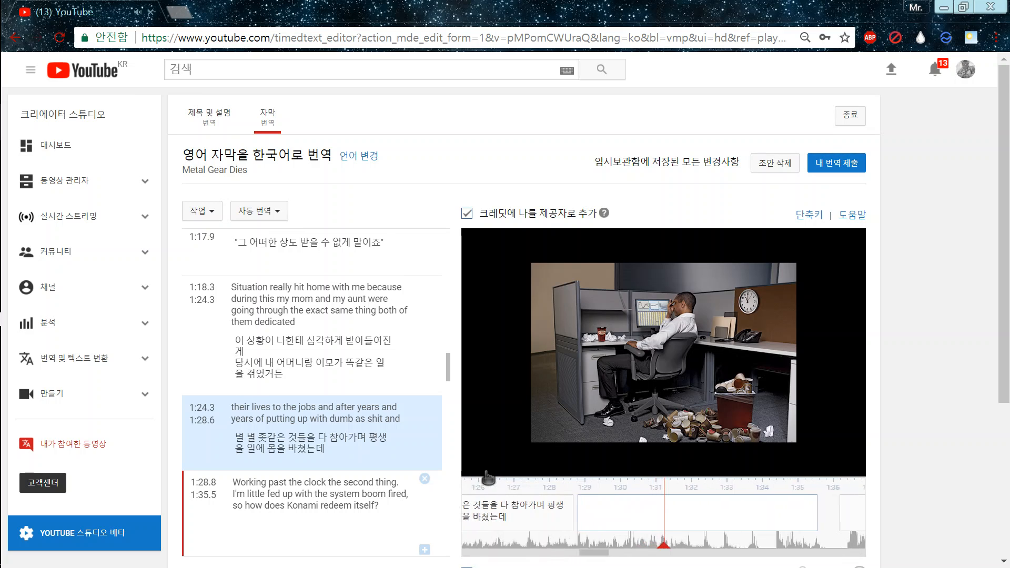
click(291, 535)
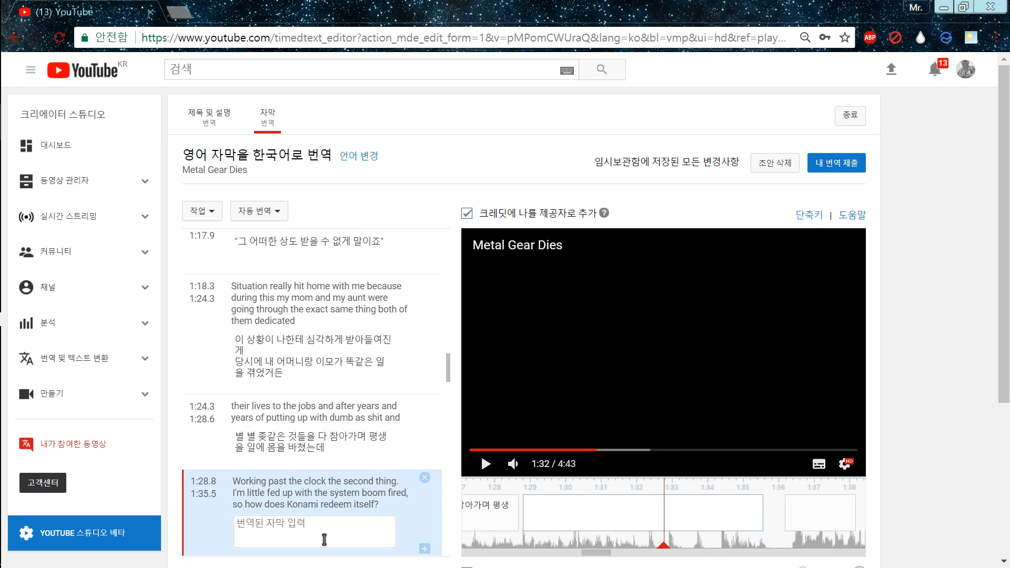
text(정ㅁㅏㄹ 열시ㅁ이)
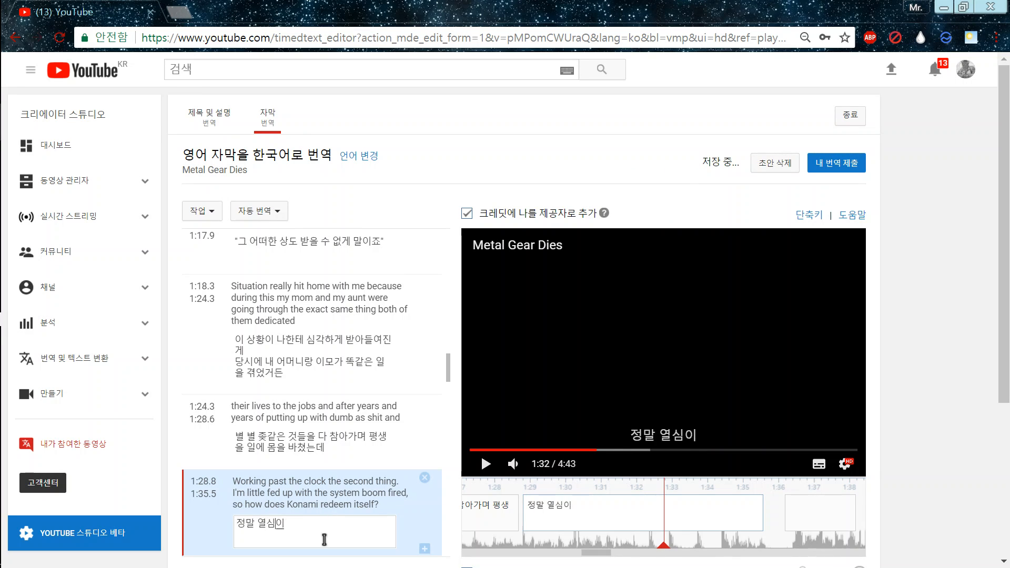
text(을)
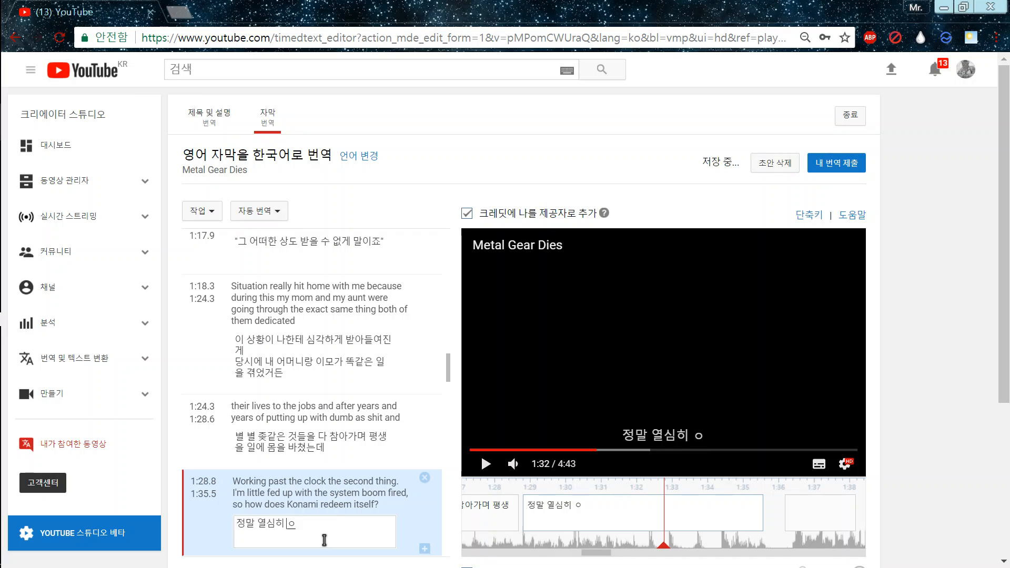
text(을 해)
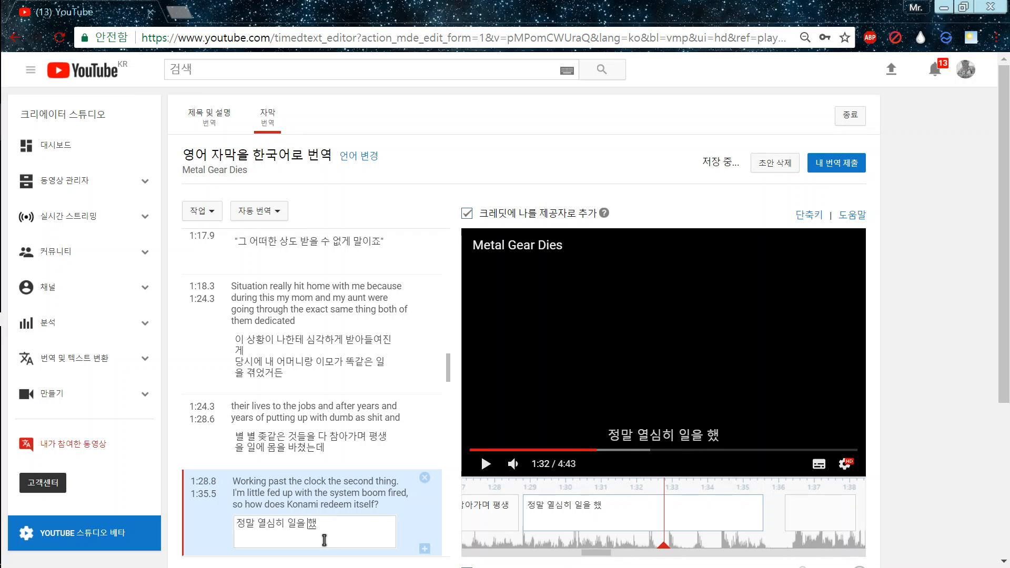
text(ㅏ시다가 어쩔)
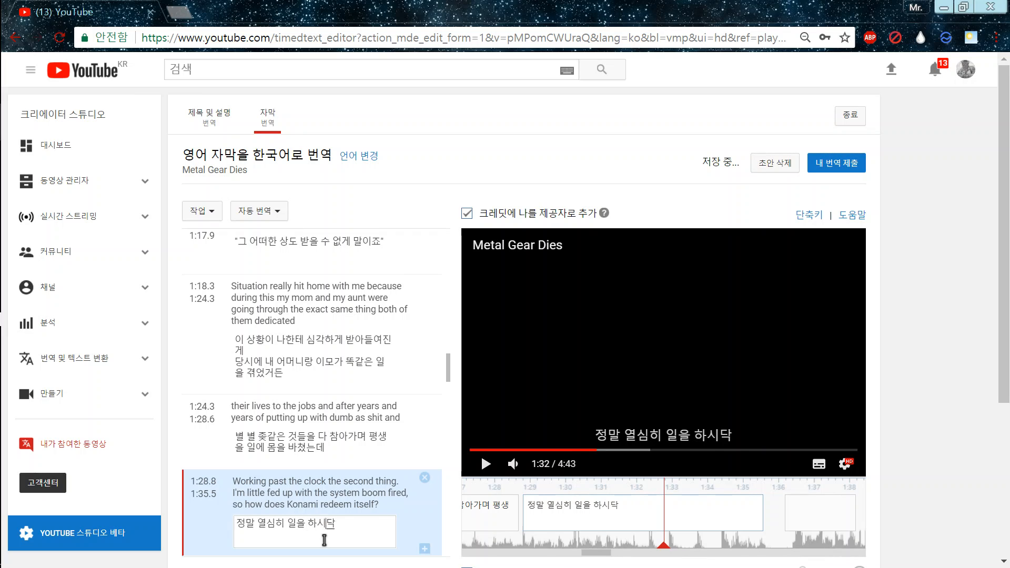
text(ㅏ 시스템에 조)
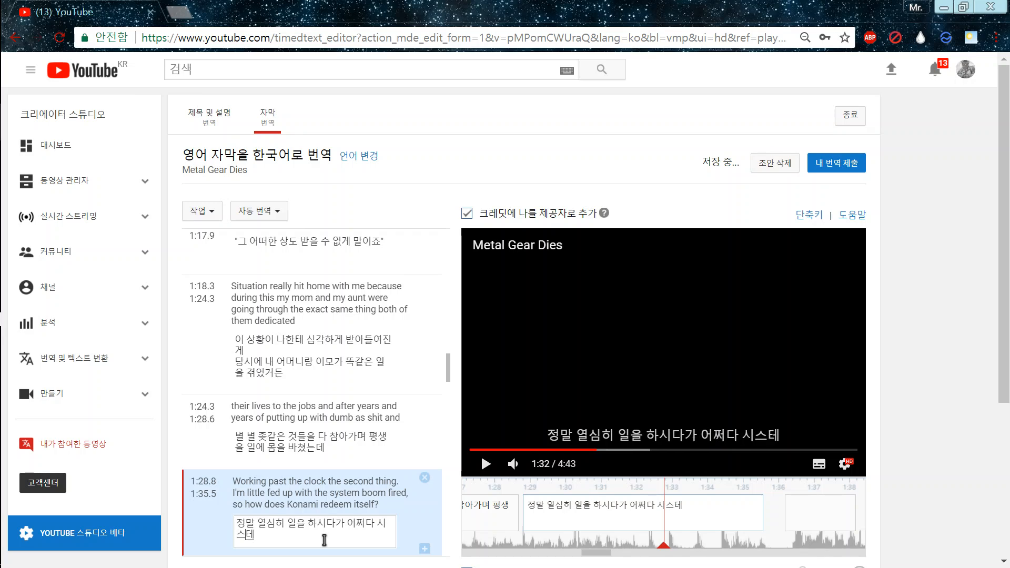
text(ㅁ 거슬ㄹ)
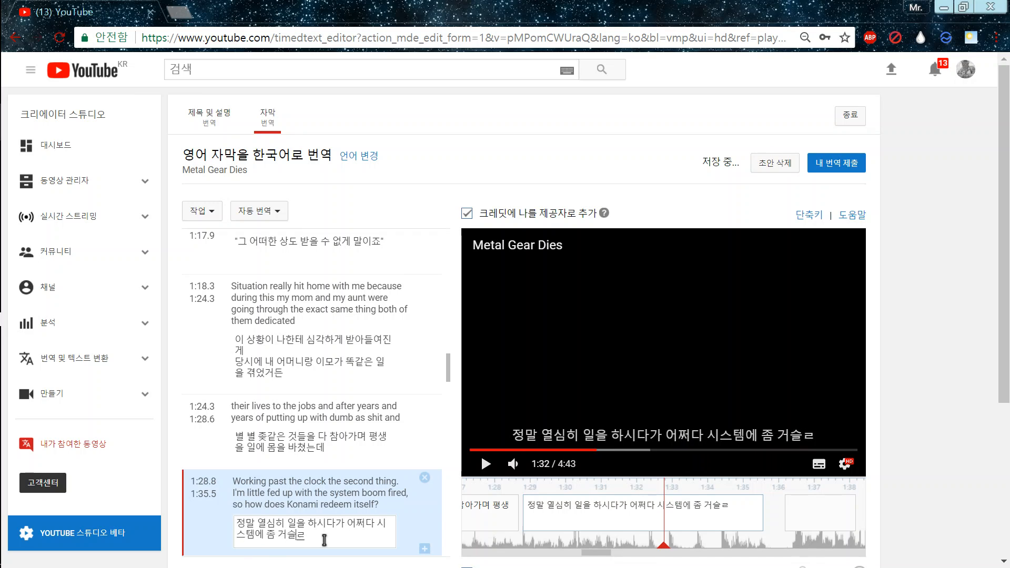
text(ㅕㅆ더니)
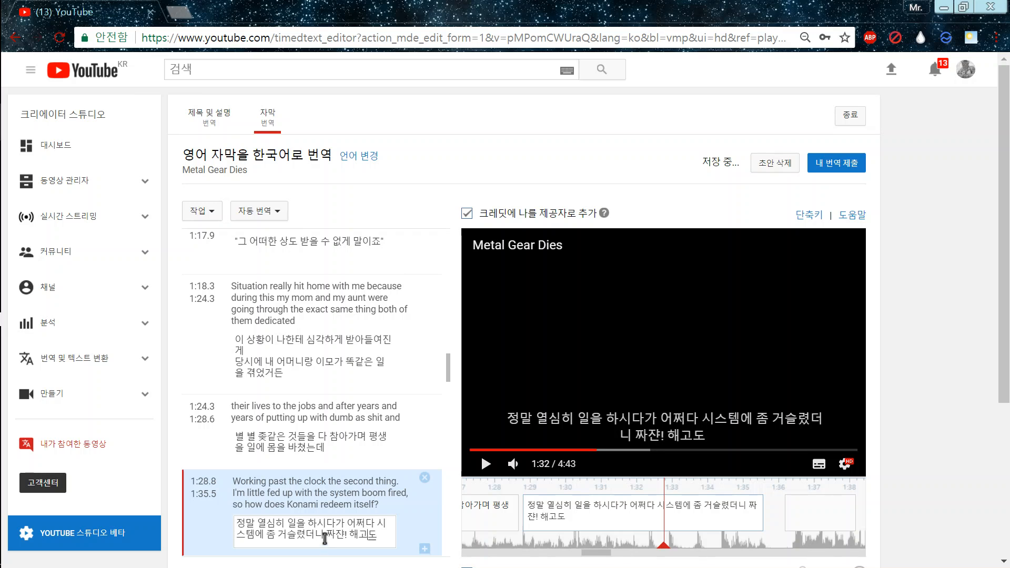
text( 짜잔! 해고된거지)
Step: Play the rest of the 1:28.8 caption and add the line 자, 그래서 코나미가 어떻게 이걸 되돌리려고 했냐고? to its translation
click(486, 463)
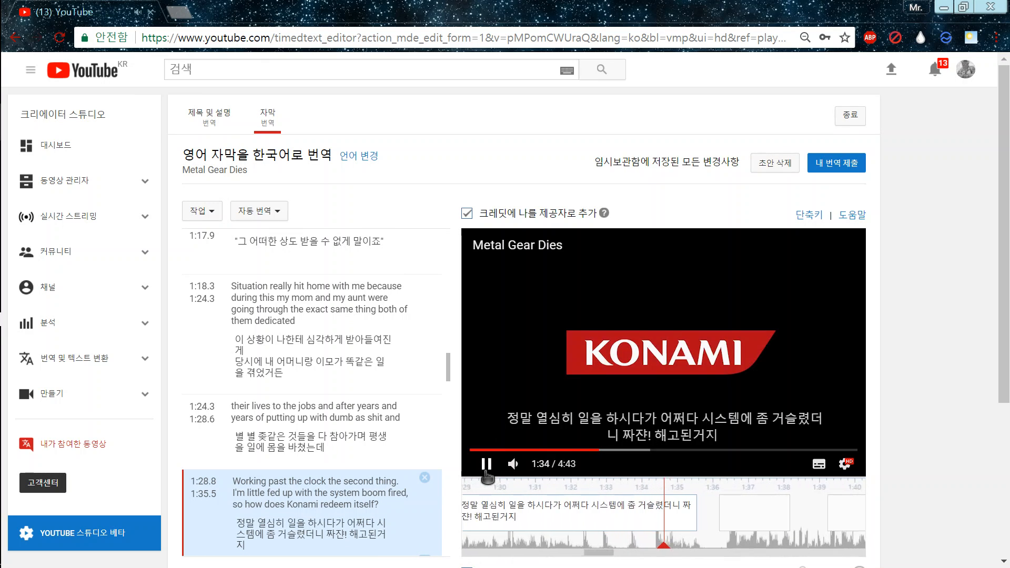
click(356, 543)
click(352, 540)
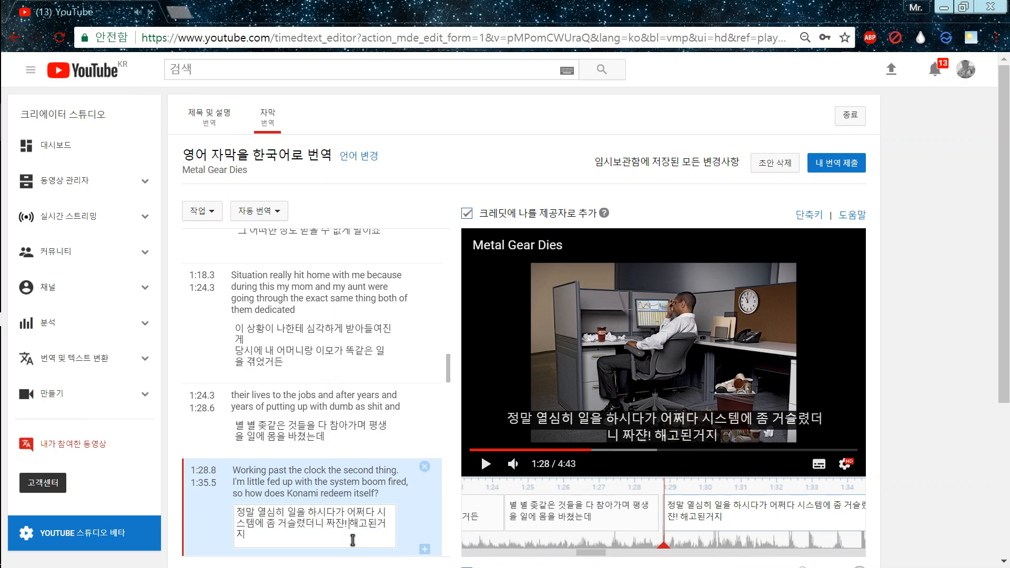
key(Return)
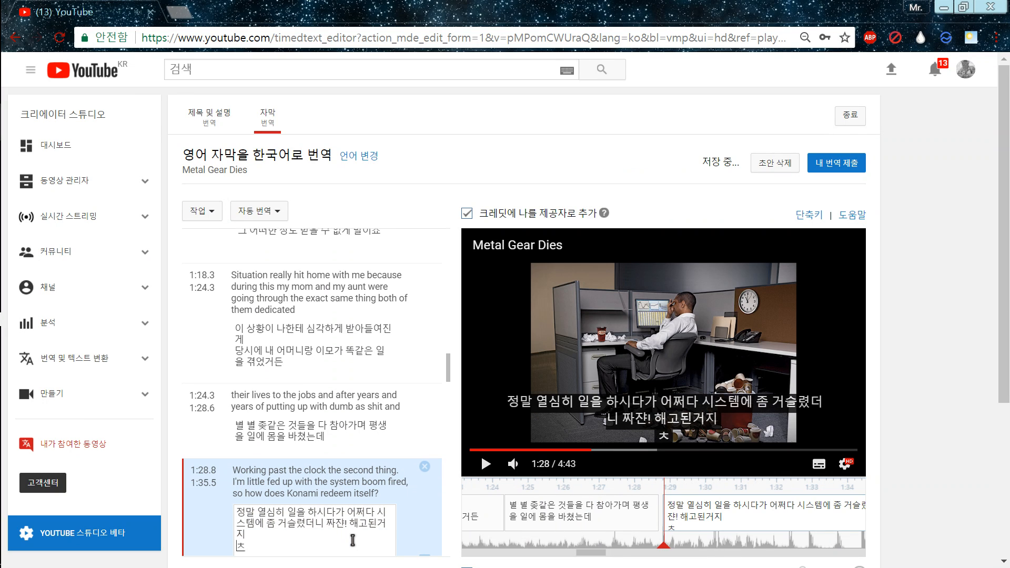
text(자, 그래서)
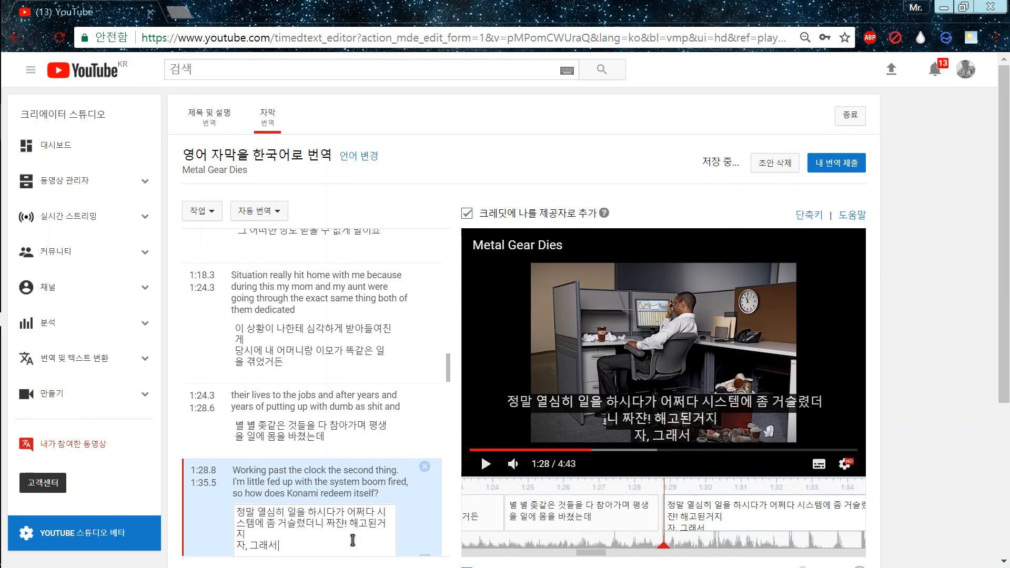
text( 코나미가 어떻게)
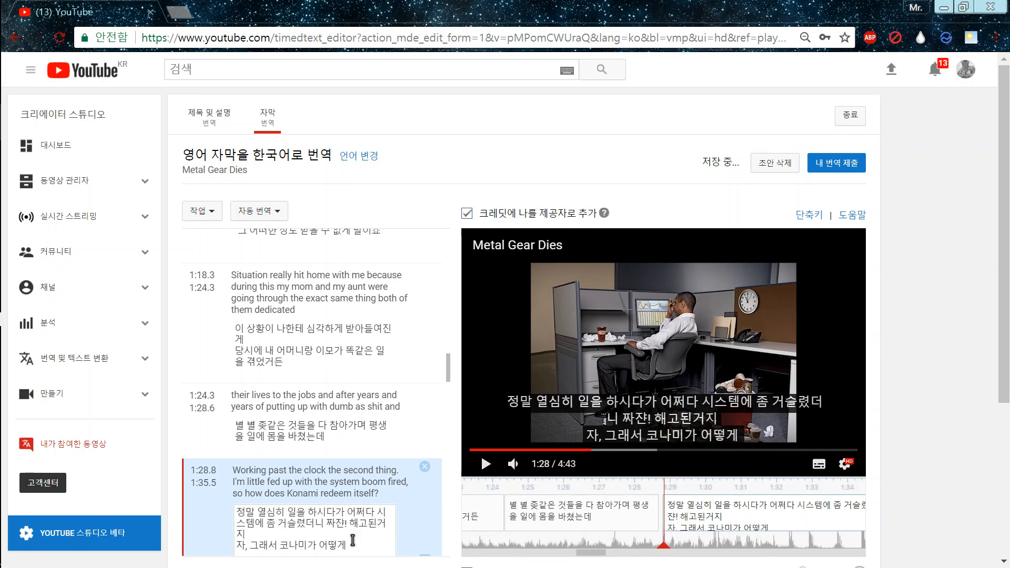
text( 이걸)
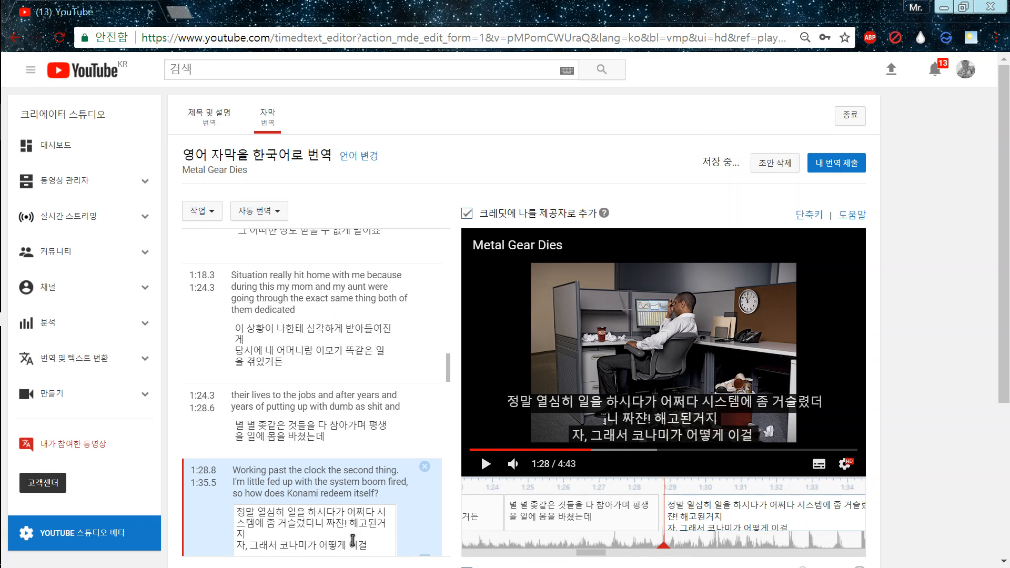
scroll(326, 415, down, 3)
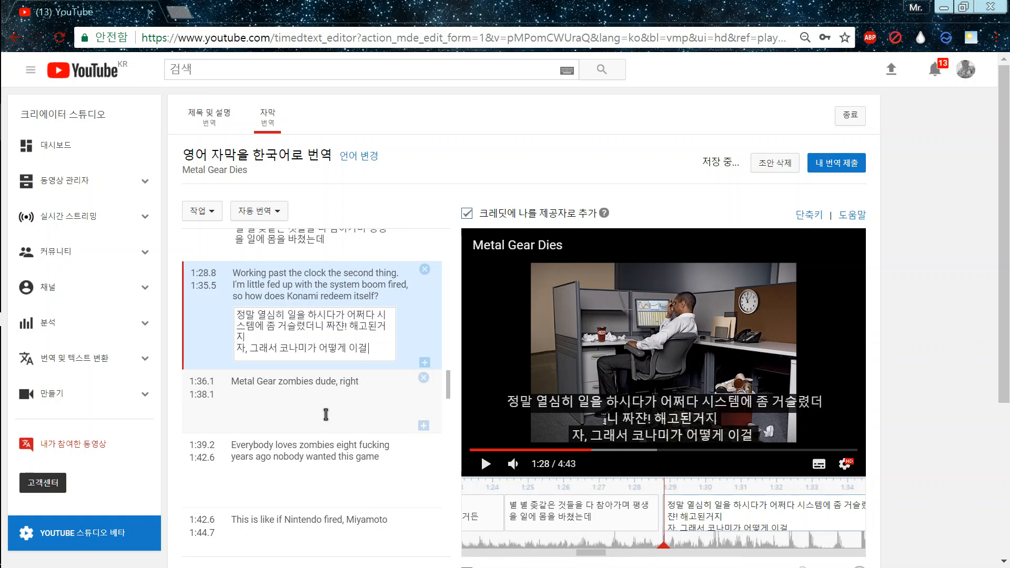
text(되돌리려)
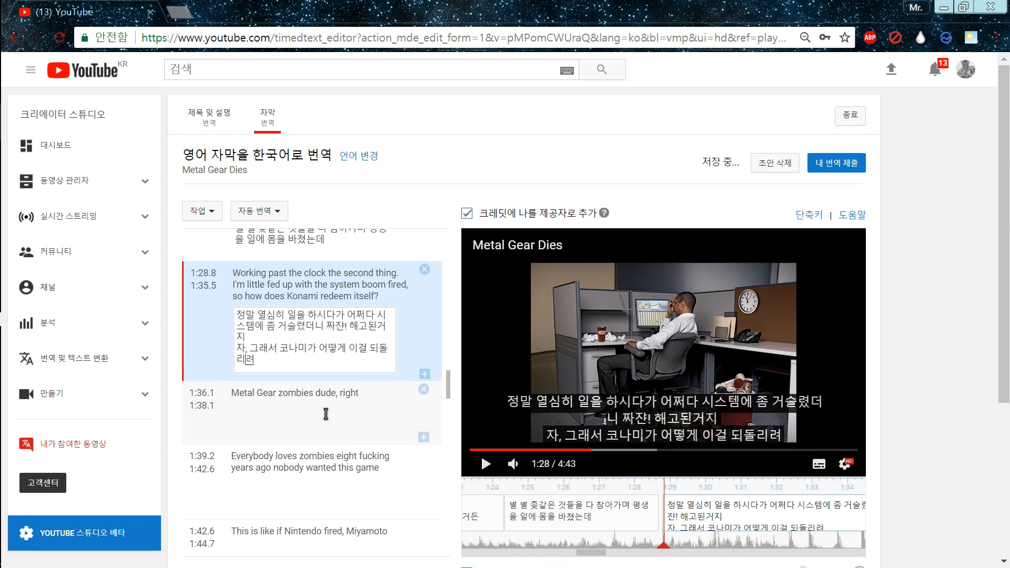
text(고 ㅎ했냐고?)
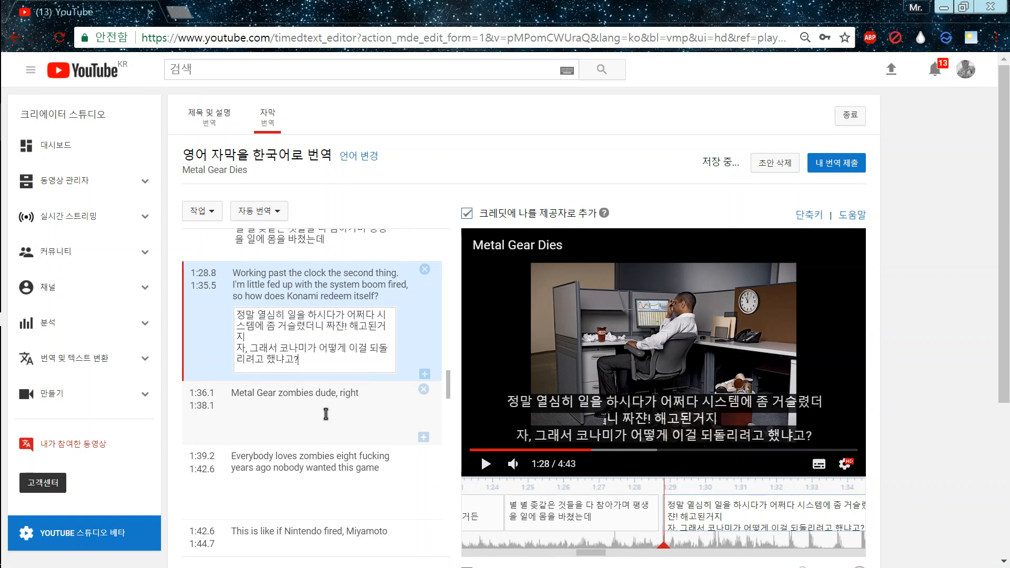
Step: Play through the "Metal Gear zombies dude, right" caption and extend its end time to 1:39.0
click(320, 414)
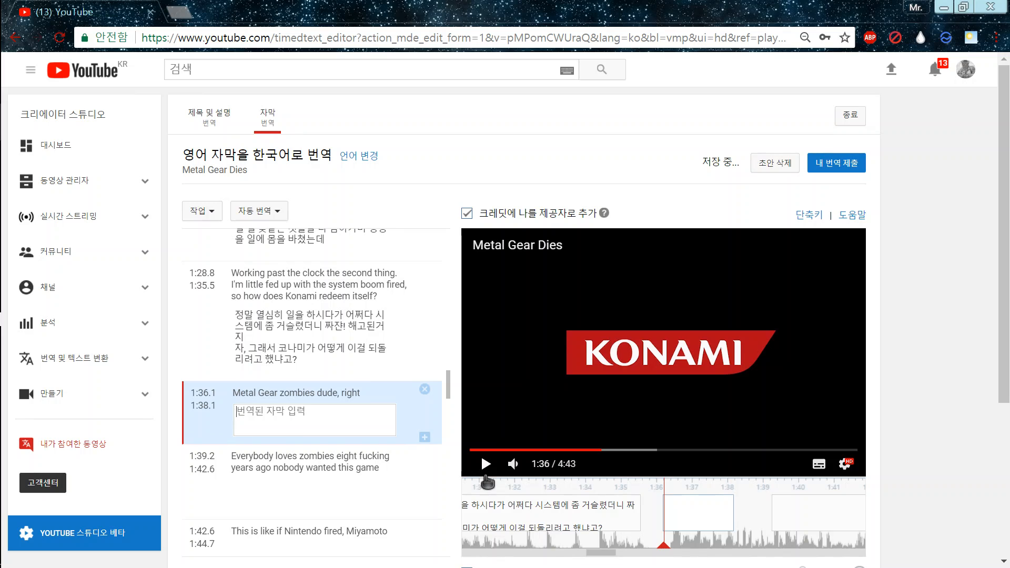
click(486, 478)
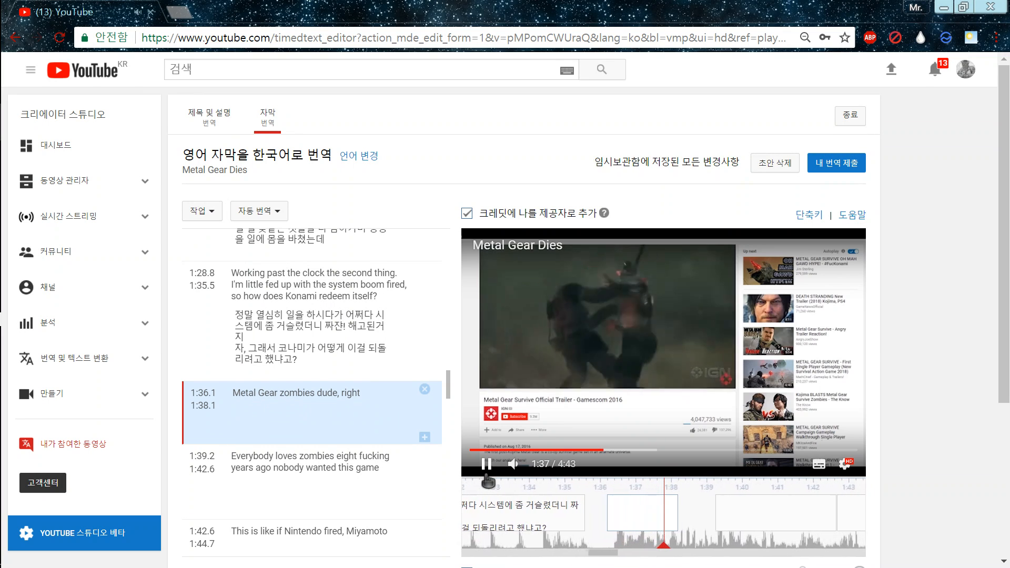
click(488, 480)
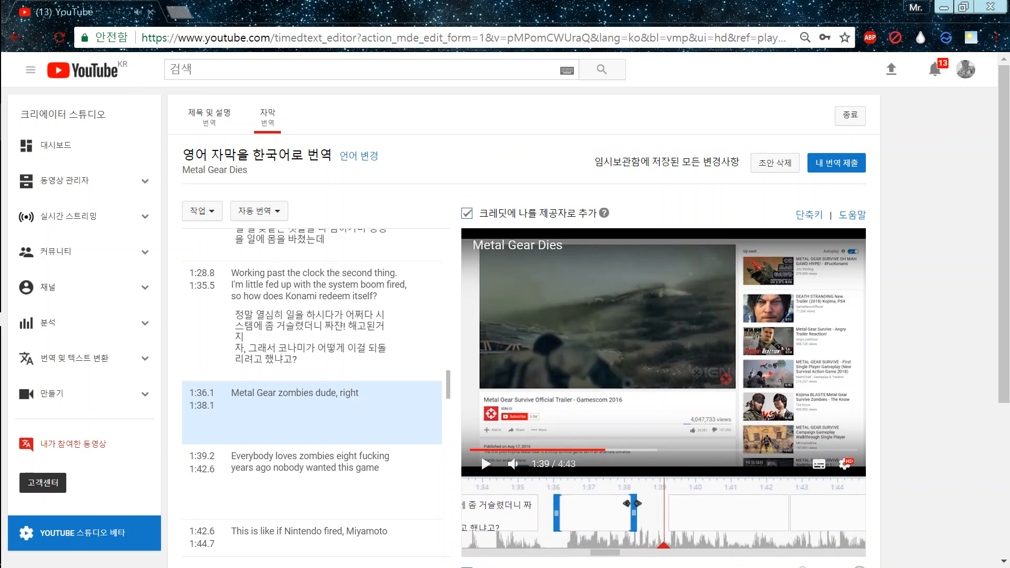
drag(664, 506, 663, 507)
Step: Translate the 1:36.1 caption as 메탈 기어 좀비로 했지! 안그러냐, 짜샤? and play on into the next caption
click(376, 421)
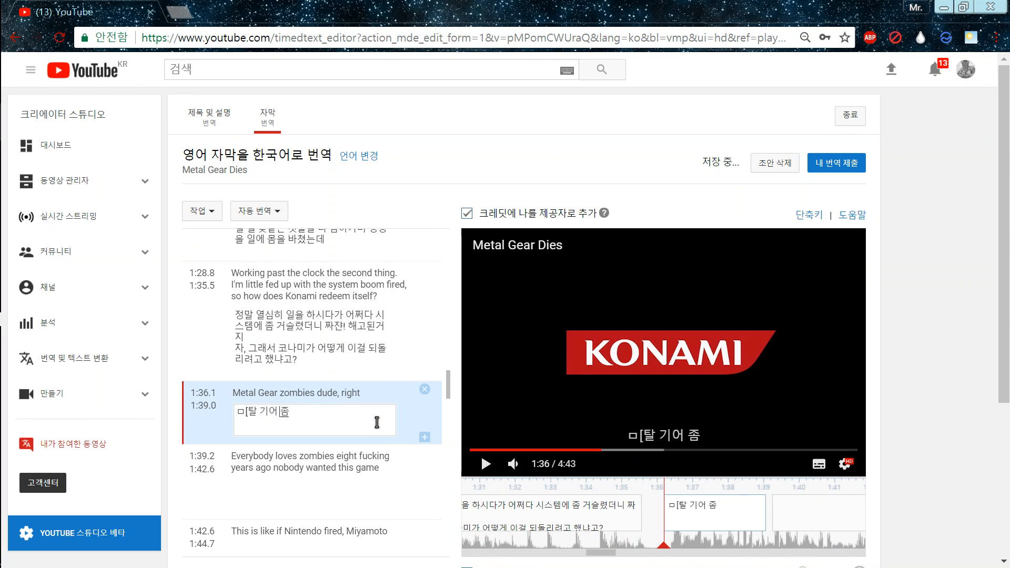
text(ㅁ[탈 기어조)
key(BackSpace)
key(BackSpace)
key(BackSpace)
key(BackSpace)
key(BackSpace)
key(BackSpace)
key(BackSpace)
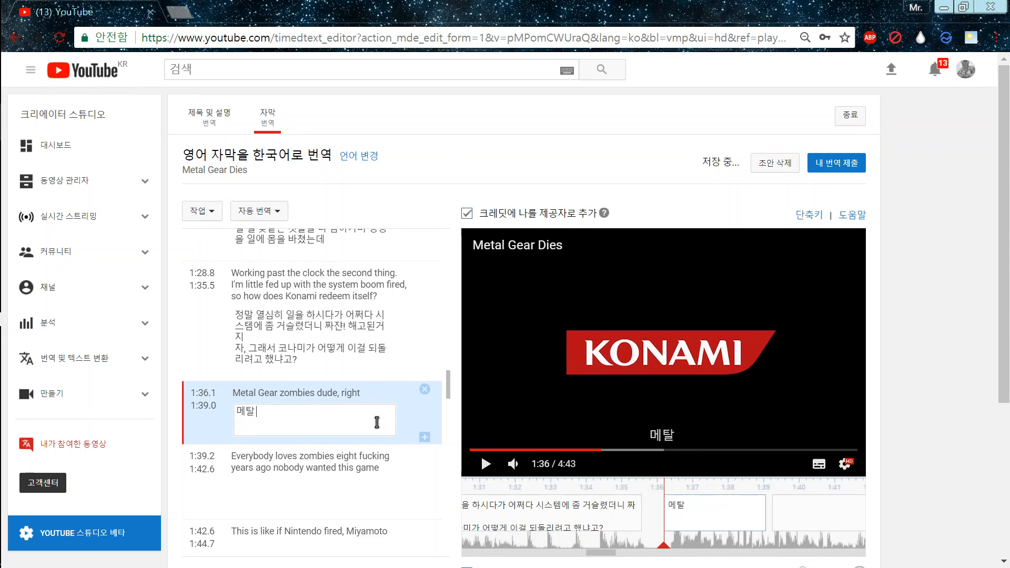
text(메탈 기어 좀비로 했)
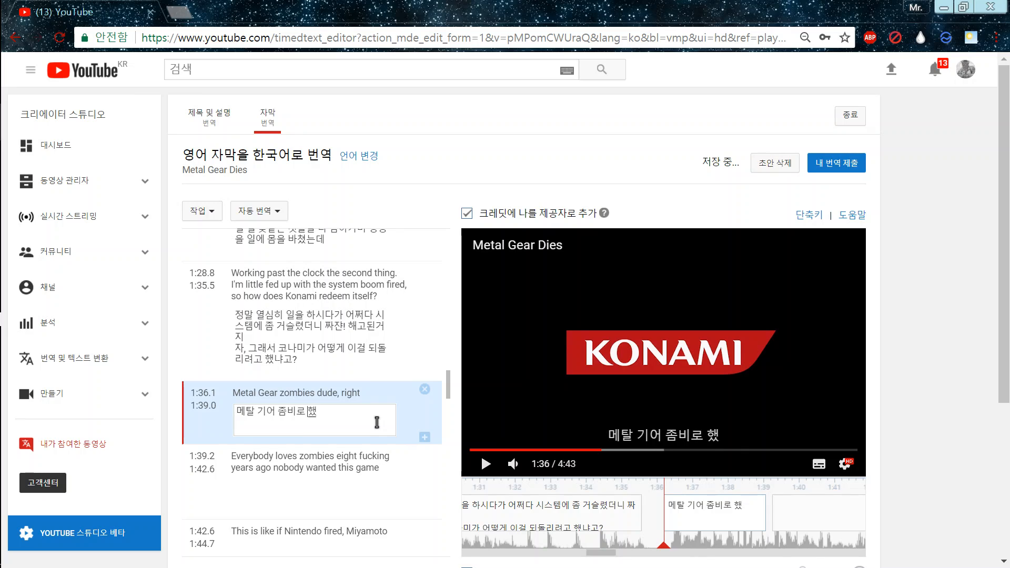
text(지! 아ㄴ그러냐, 짜)
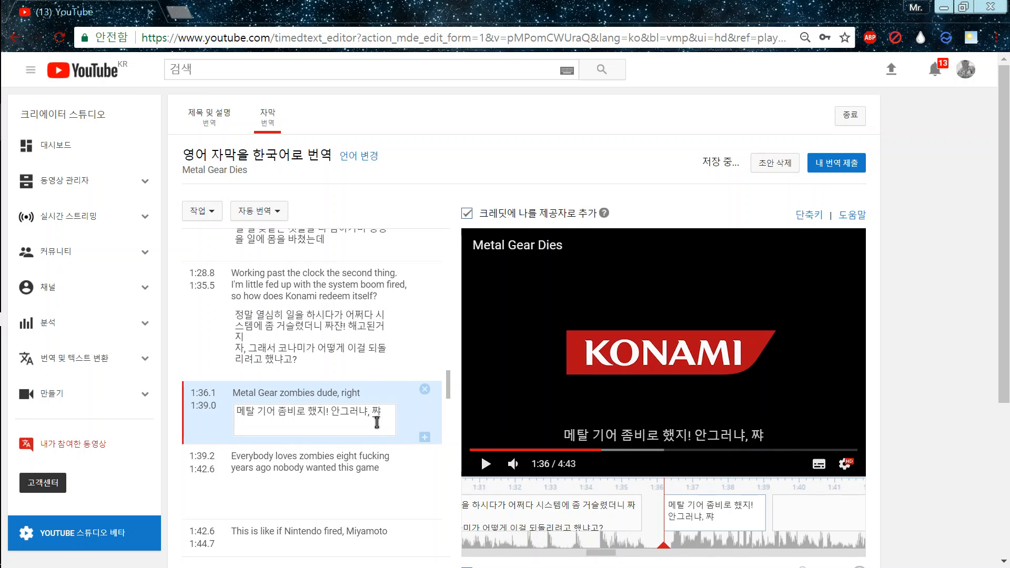
text(샤?)
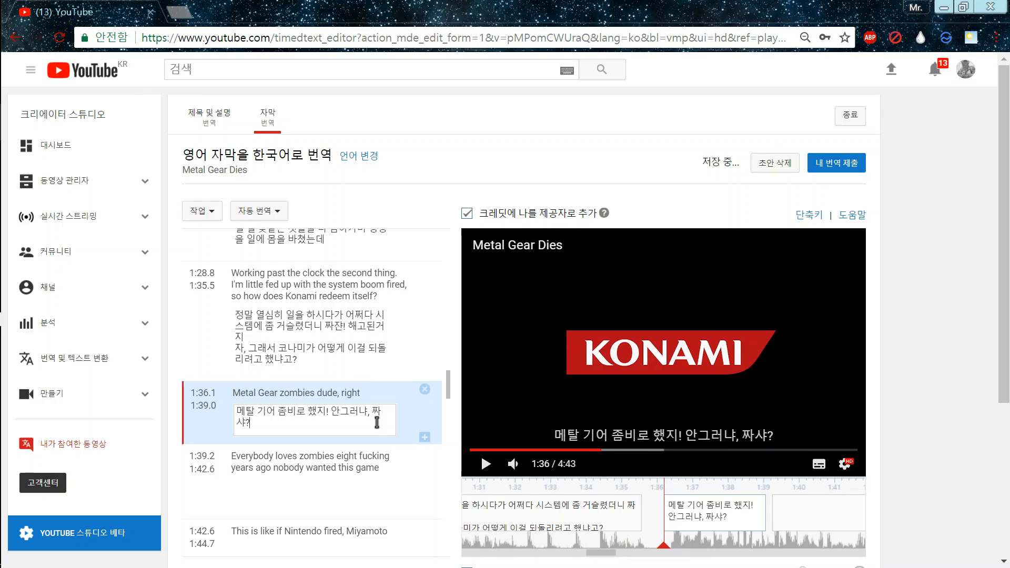
click(485, 464)
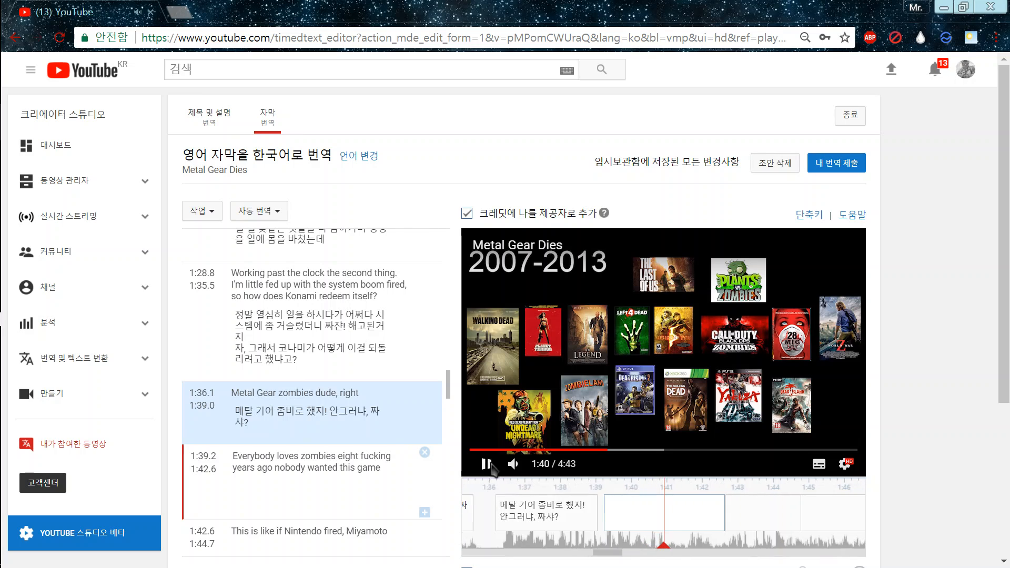
Step: Start the translation of the "Everybody loves zombies" caption with 모두들 8년 전에는 좀비를 참 좋아했었는데.
click(300, 503)
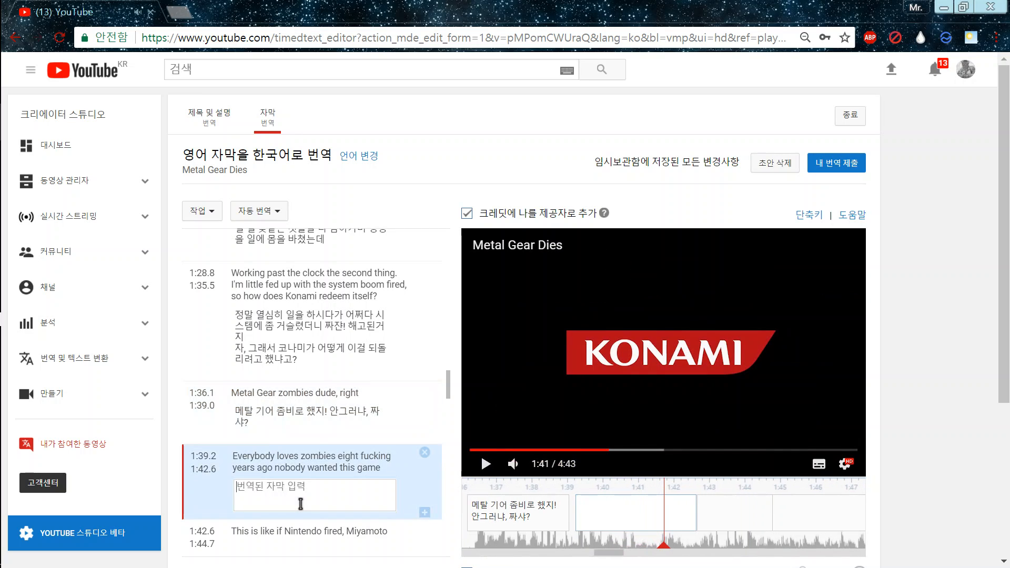
text(모두들)
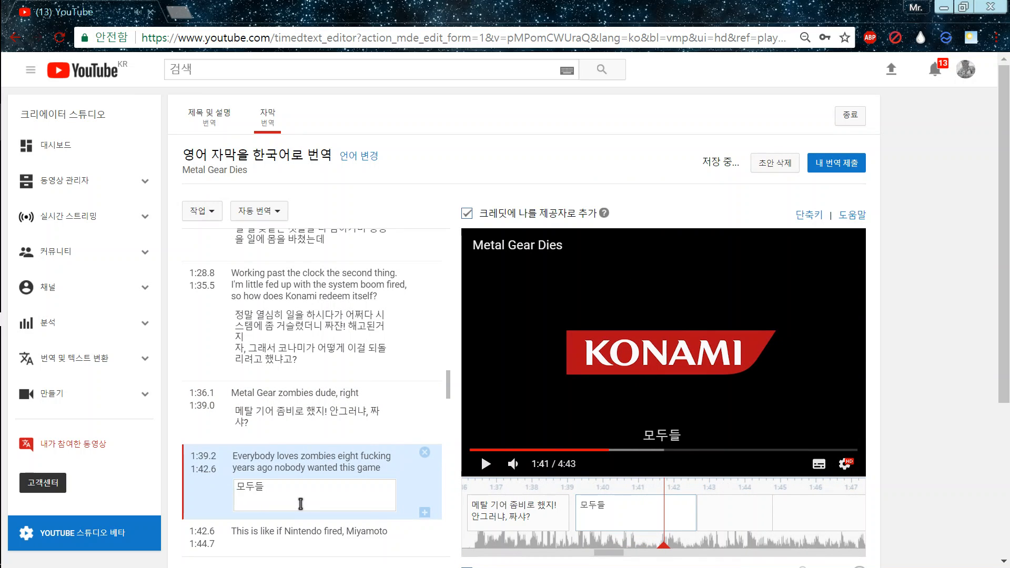
text( 8년 전에는 좀비)
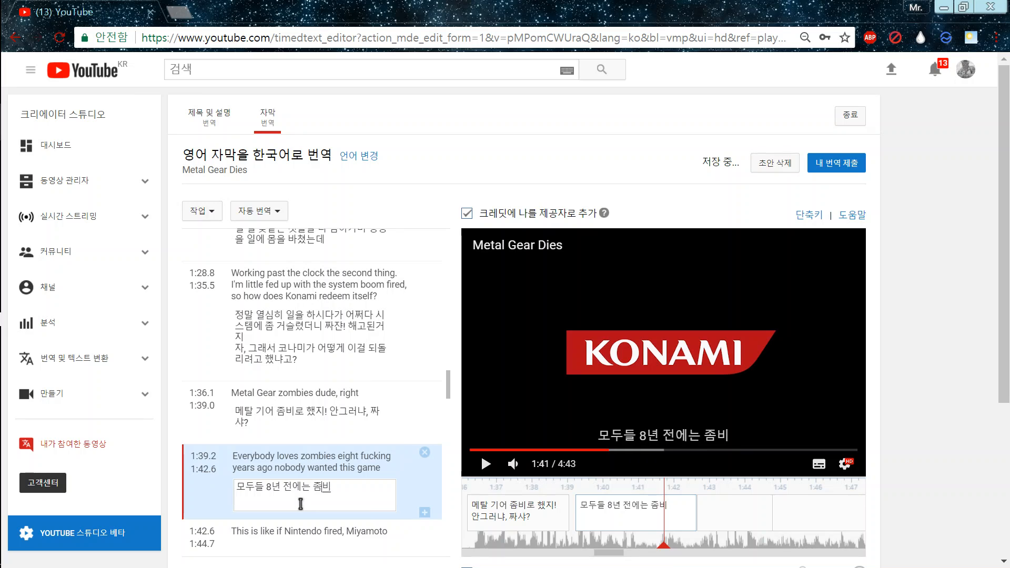
text(를 ㅊ참 좋아)
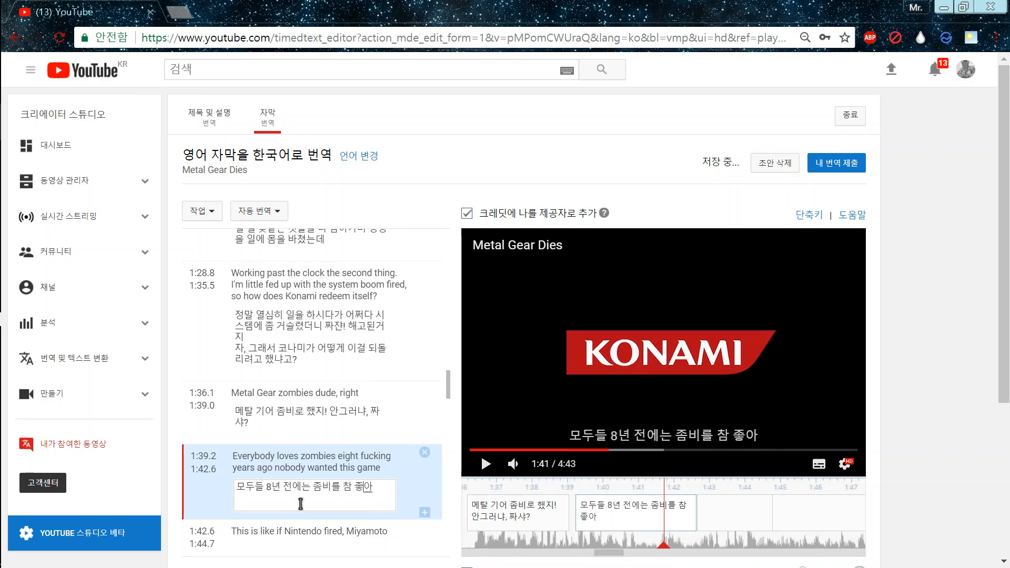
text(했었는데)
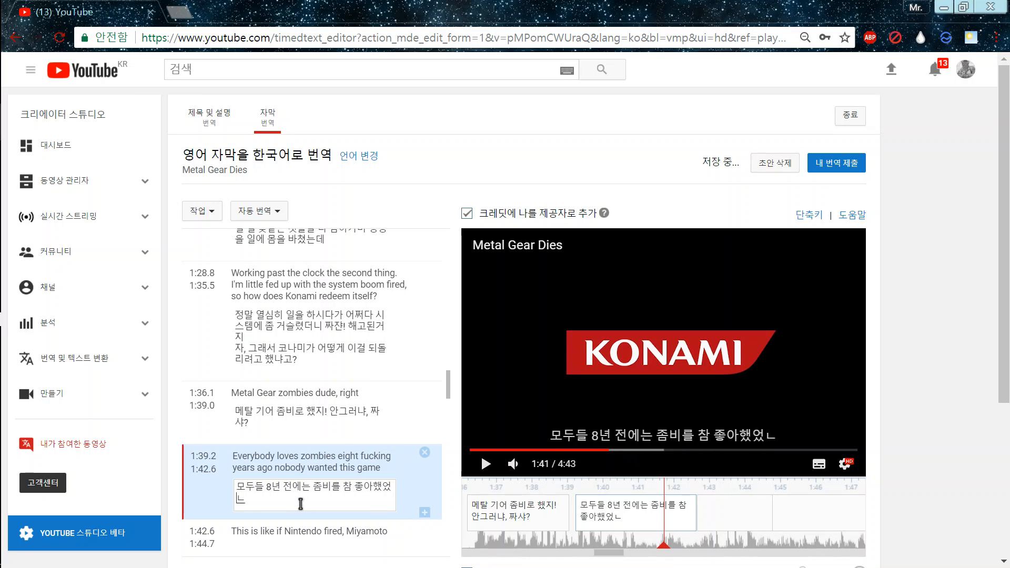
text(..)
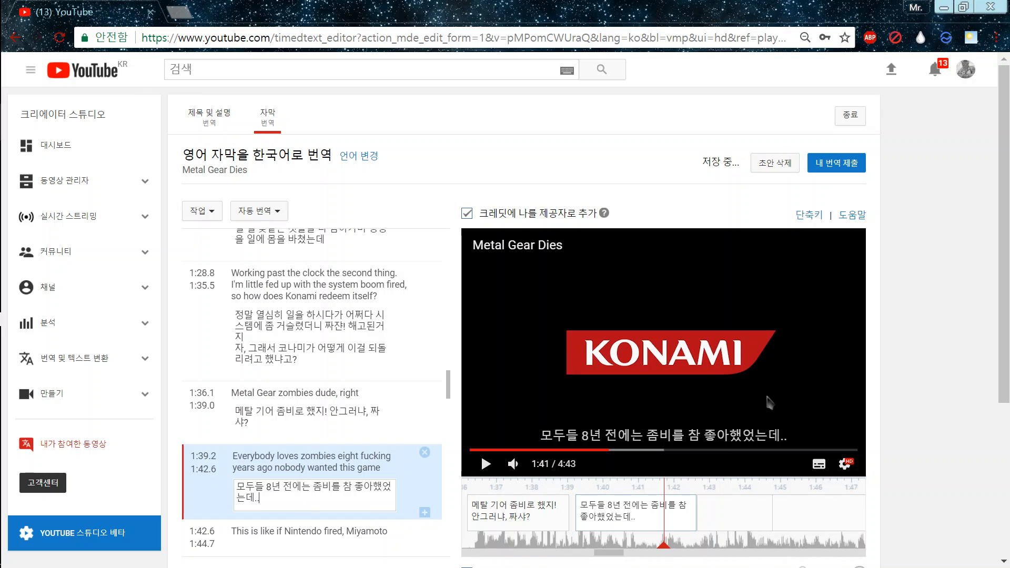
Step: Play through and replay the end of the 1:39.2 caption, and move its boundary with the next caption to 1:42.7
click(482, 463)
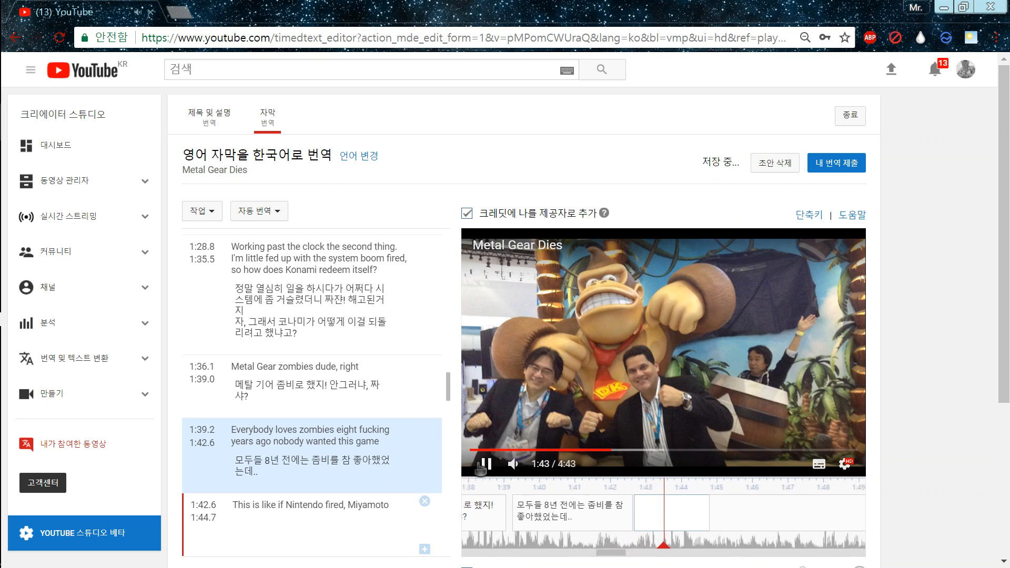
click(481, 466)
drag(605, 538, 707, 554)
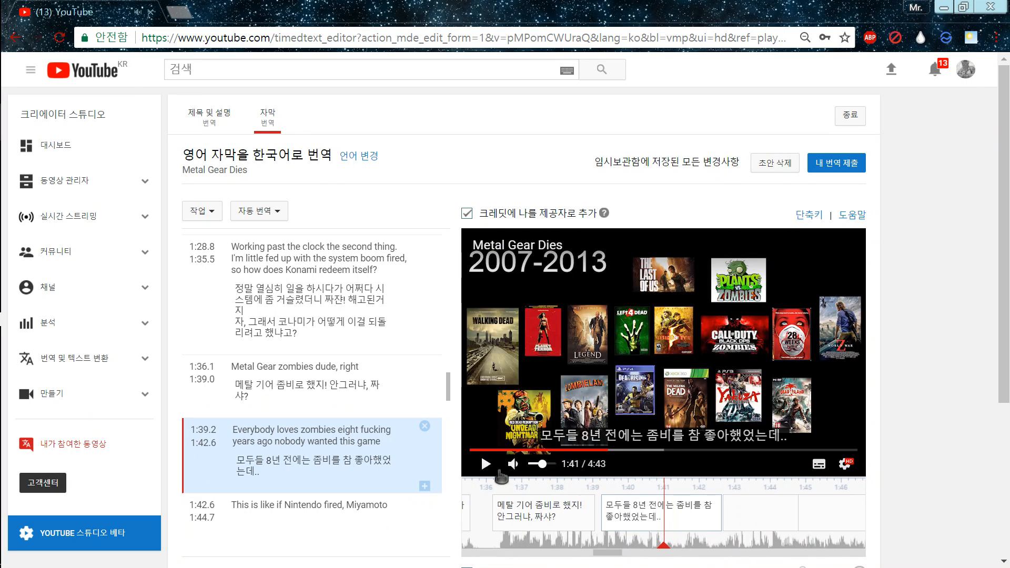
click(484, 463)
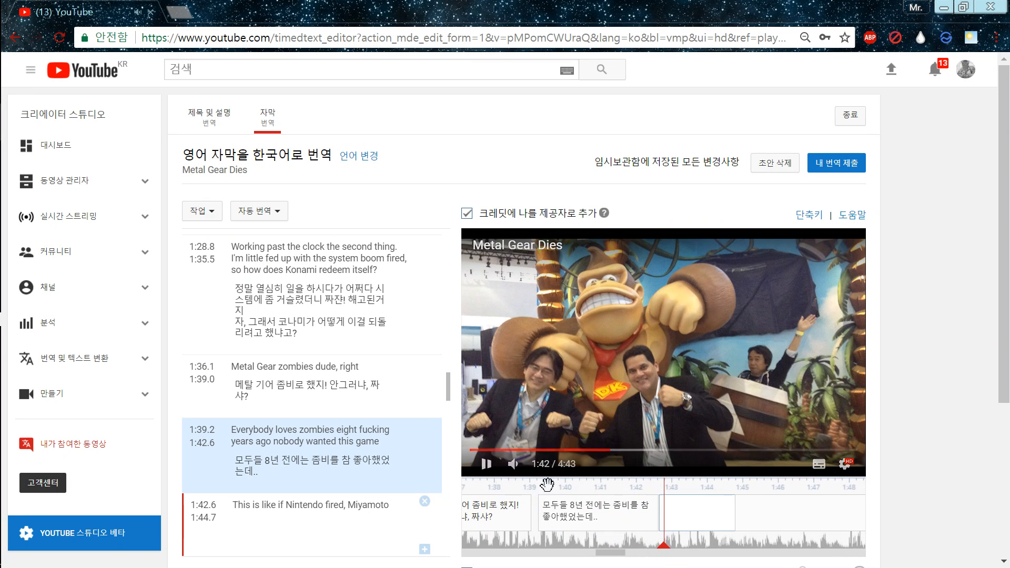
drag(658, 510, 660, 510)
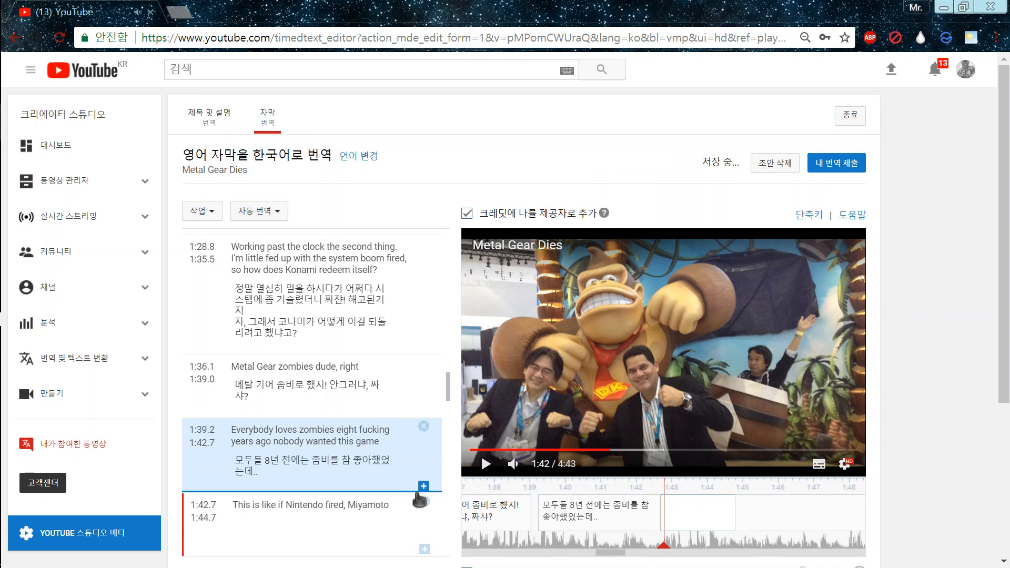
Step: Add the line 아무도 이 게임을 원하지 않았어 to the translation of the 1:39.2 caption
click(365, 478)
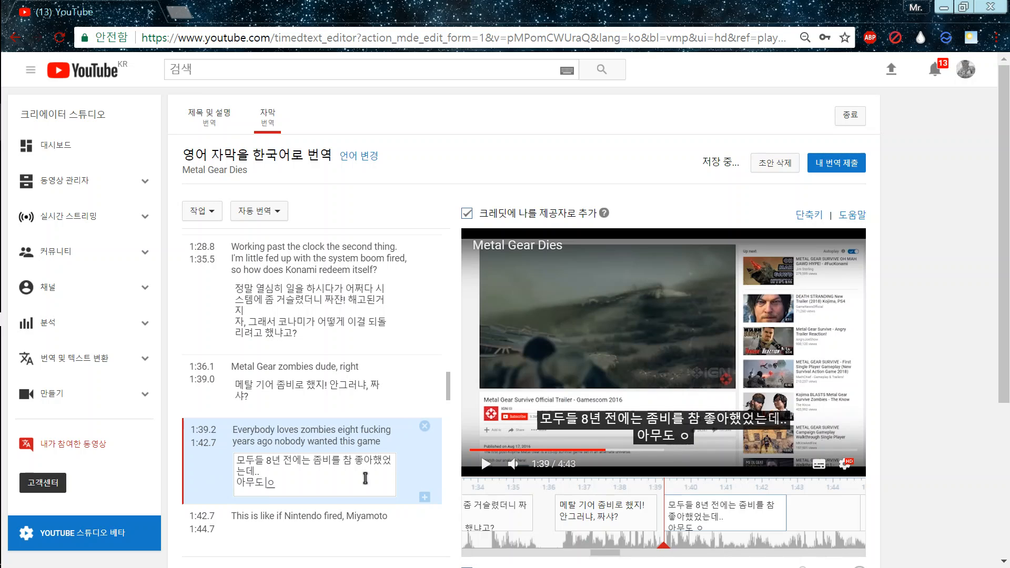
text(임을 원하지)
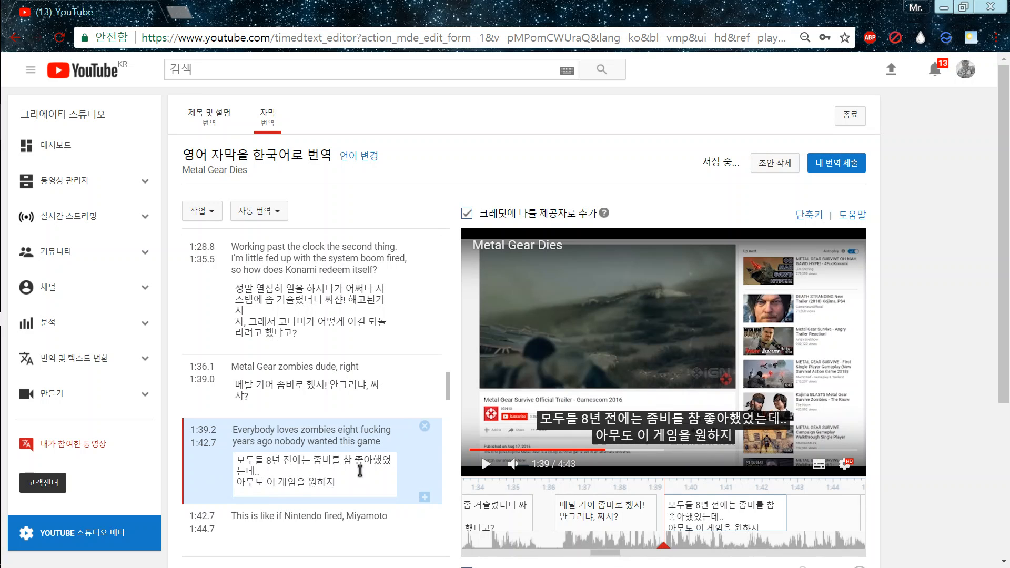
text( 안않았어)
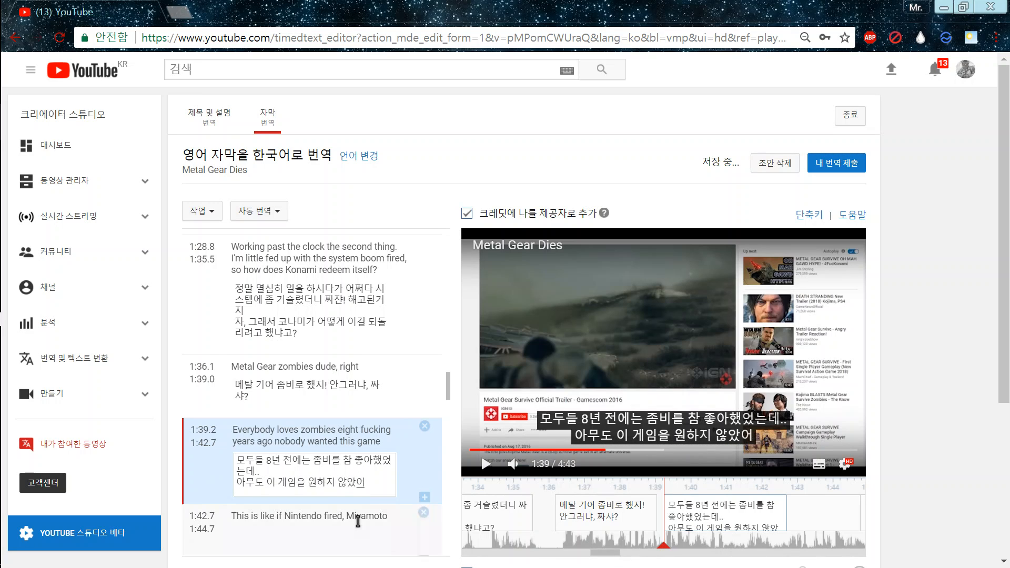
Step: Translate the 1:42.7 caption as 마치 닌텐도에서 미야모토를 해고한 다음에 and play on into the next caption
click(361, 542)
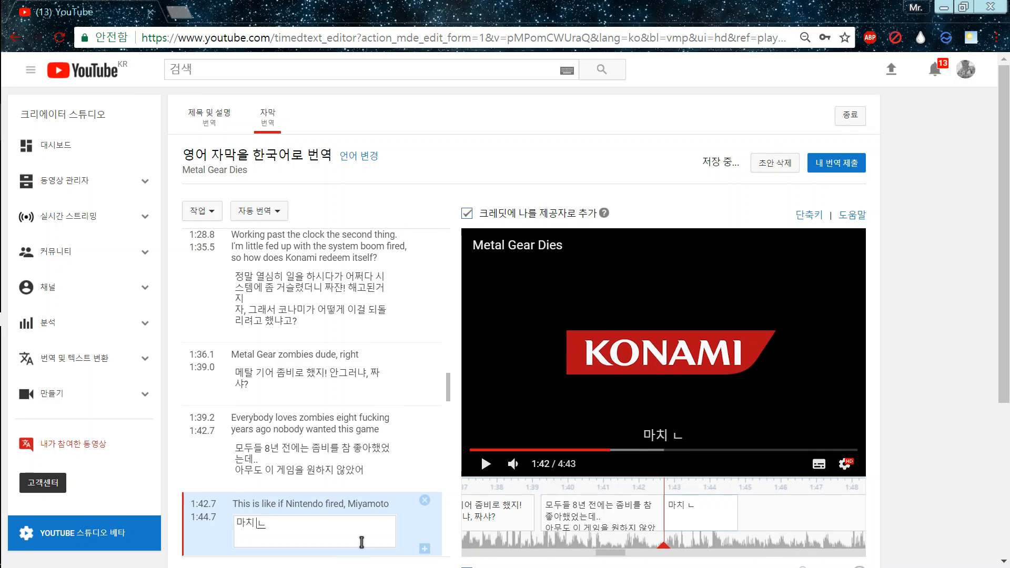
text(마치 닌텐도에서)
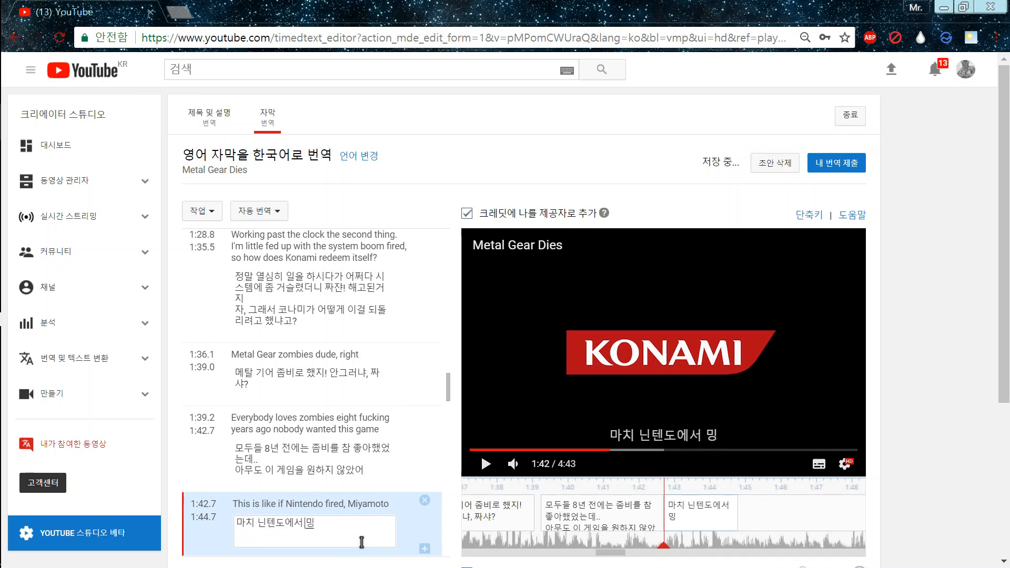
text( 미야모토를 해고)
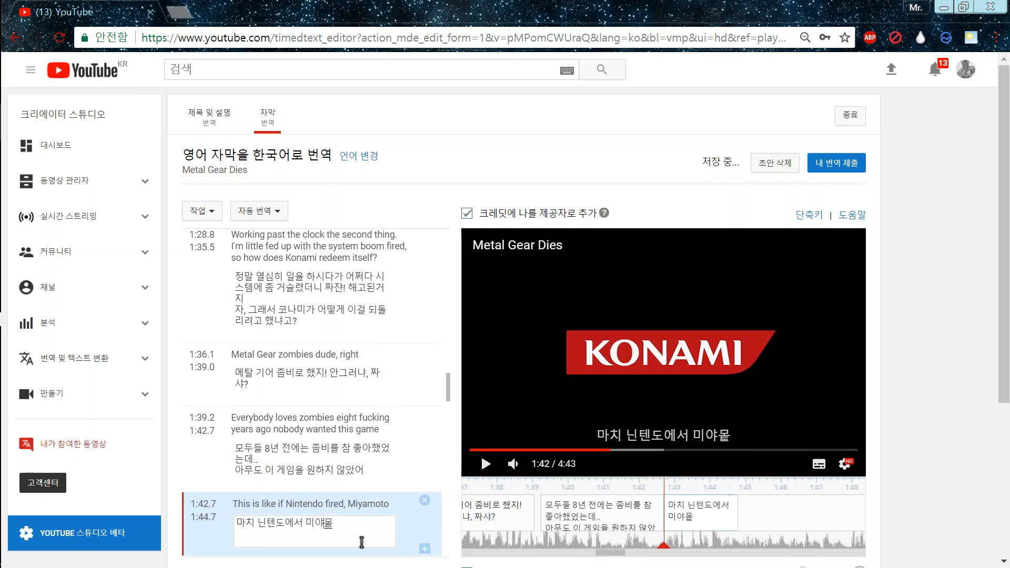
text(한 다음에)
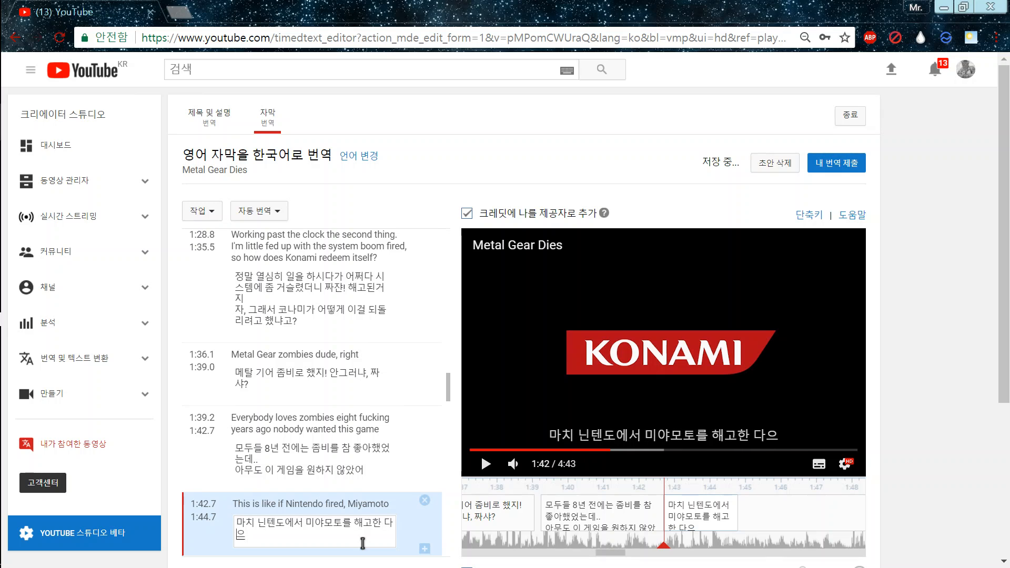
click(638, 389)
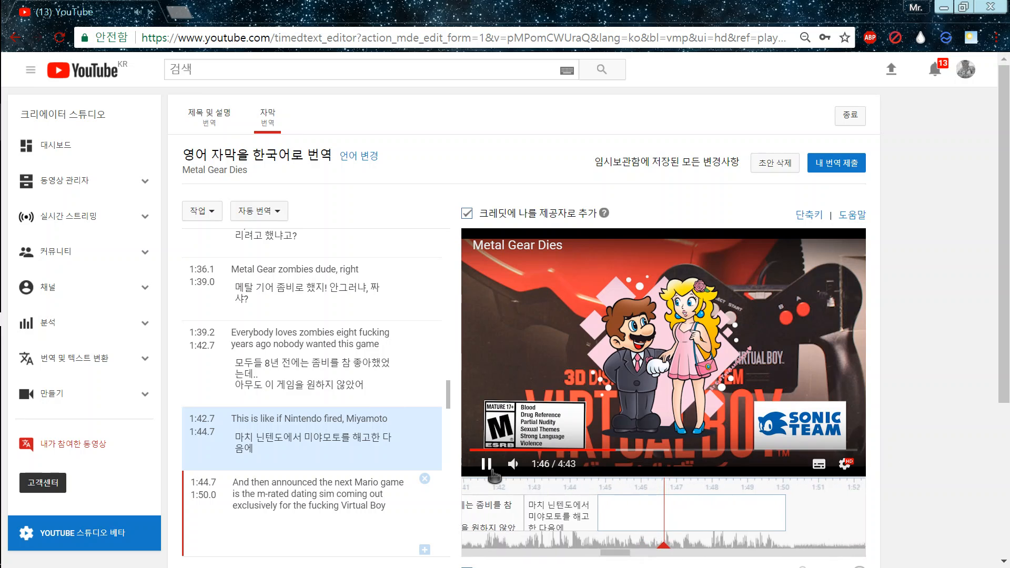
Step: Pause in the 1:44.7 caption and start its translation with 다음 마리오 게임을 18세 이용가 미연시로 만들어놓곤
click(489, 468)
click(311, 535)
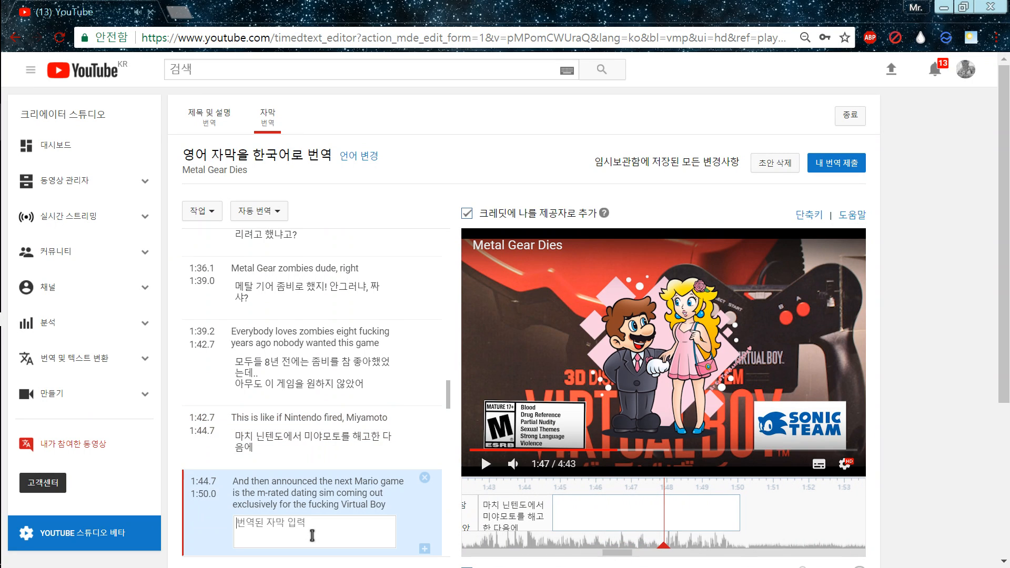
text(ㄷ음 마리오 게임을)
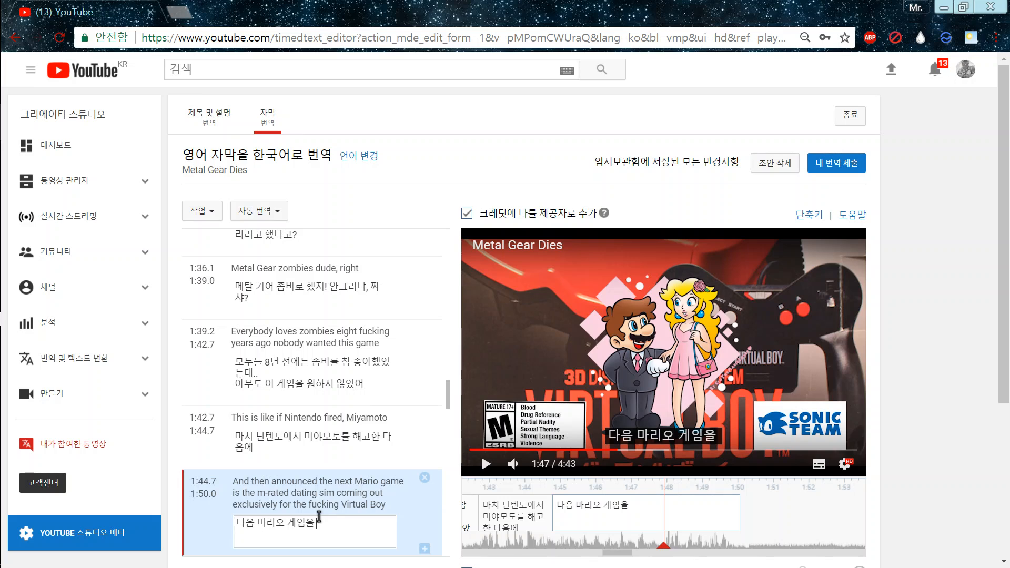
text(18세 이)
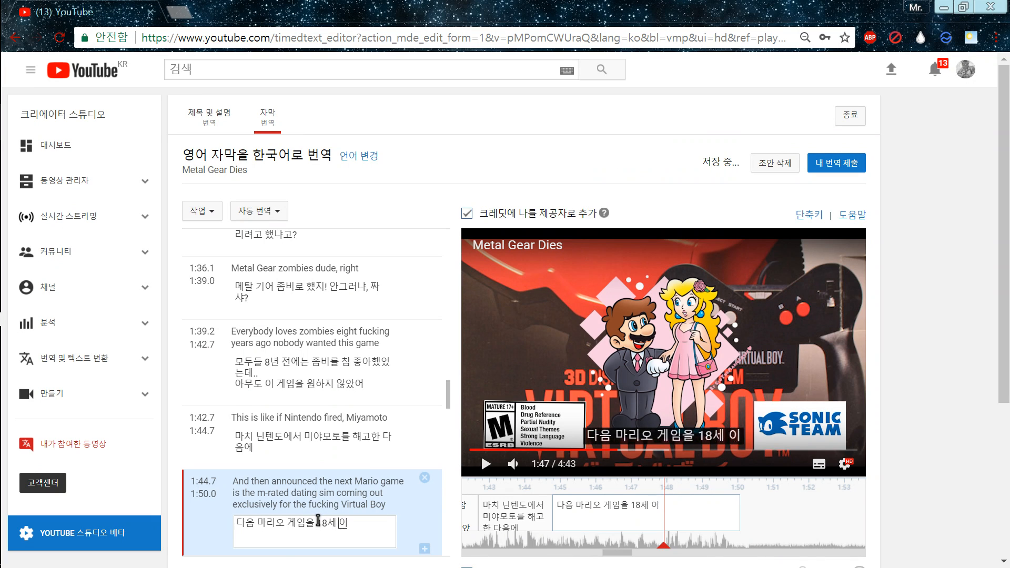
text(용가 미연시로)
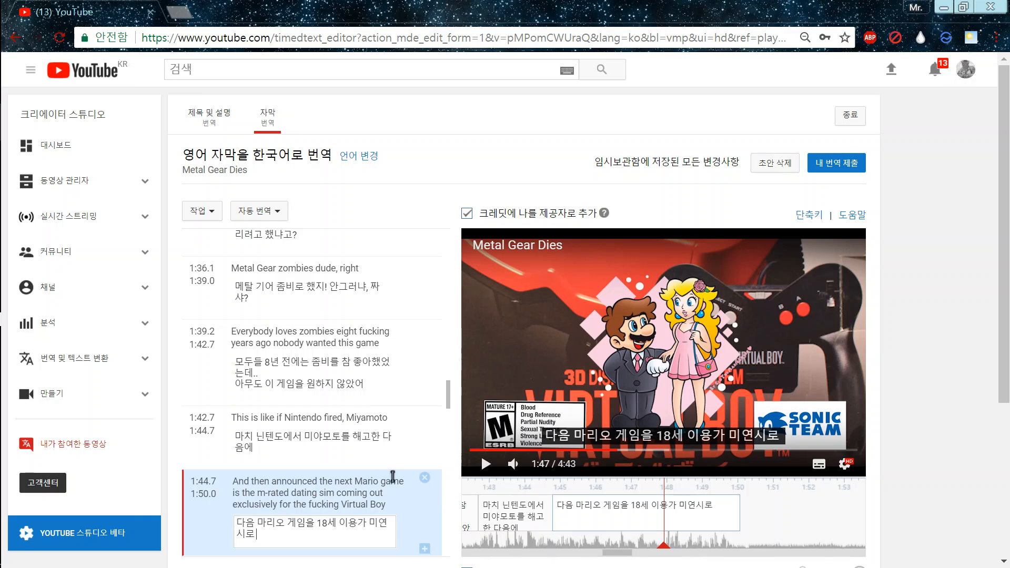
text( 만)
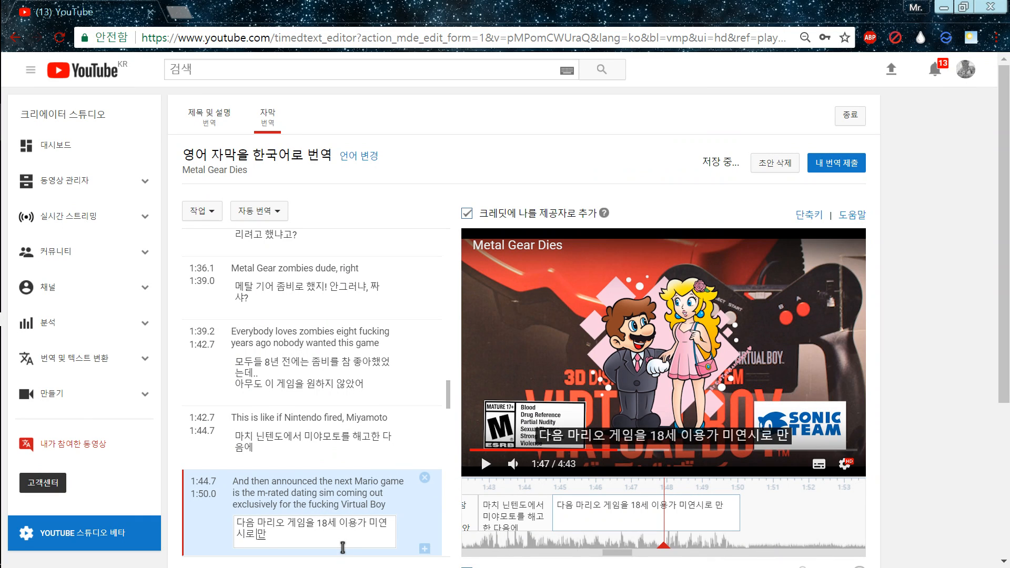
text(들어놓곤 "버)
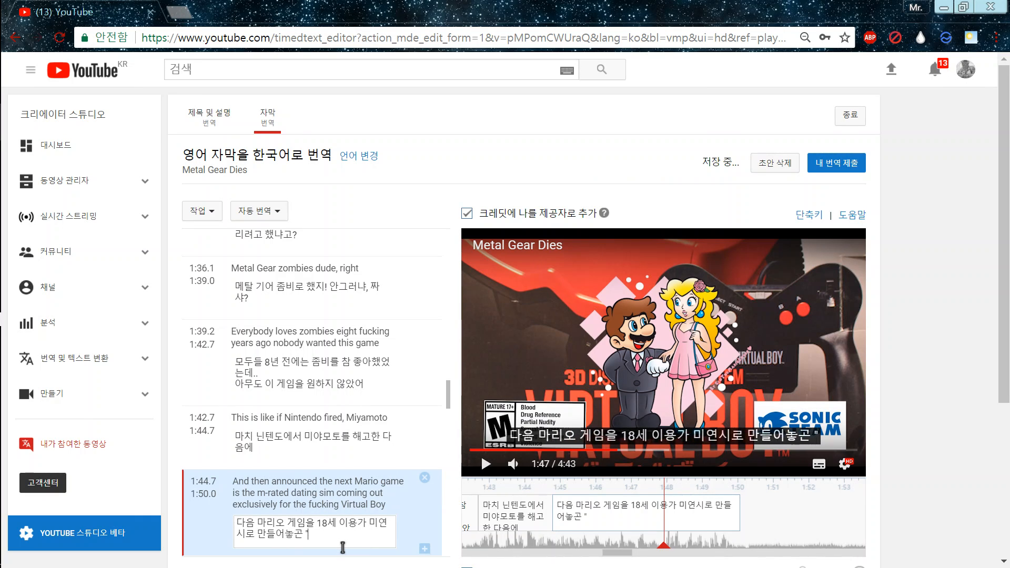
Step: Continue the 1:44.7 caption's translation with "버츄얼 보이"로만 독점발, correcting the spelling of the console name
text(퓨얼 보이)
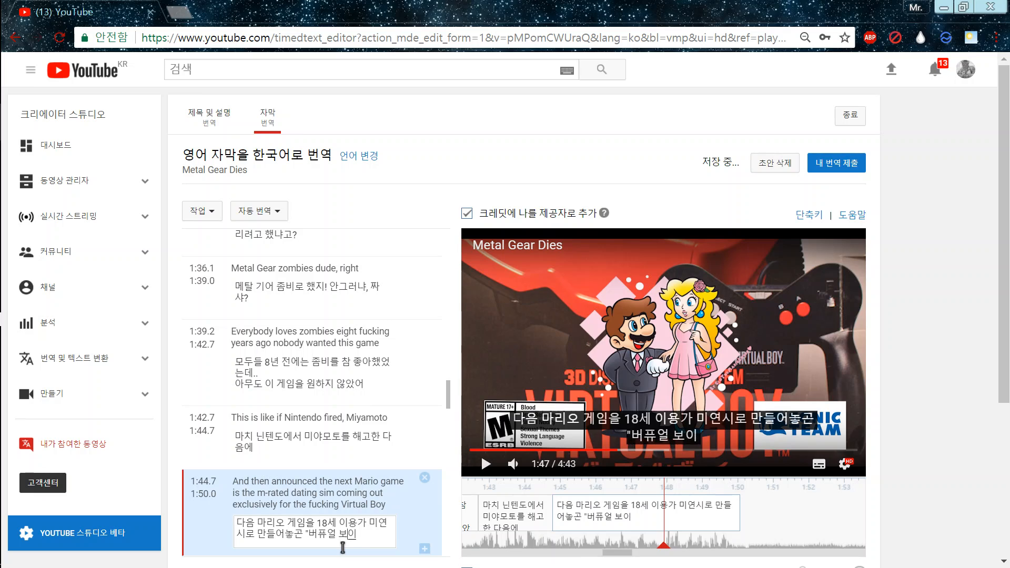
key(BackSpace)
key(BackSpace)
key(BackSpace)
key(BackSpace)
key(BackSpace)
key(BackSpace)
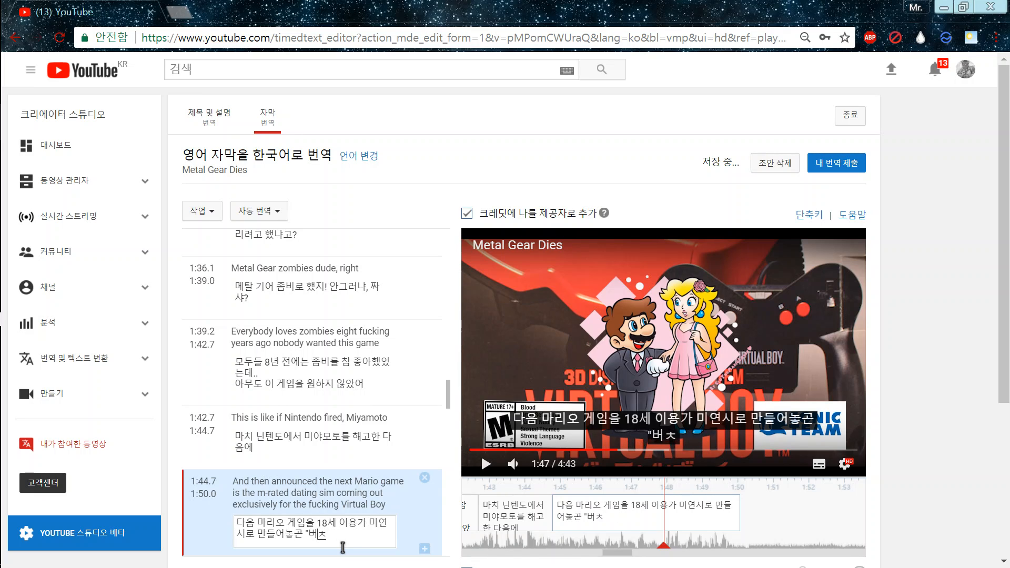
text(츄얼 보이)
text("로만 ㄷ)
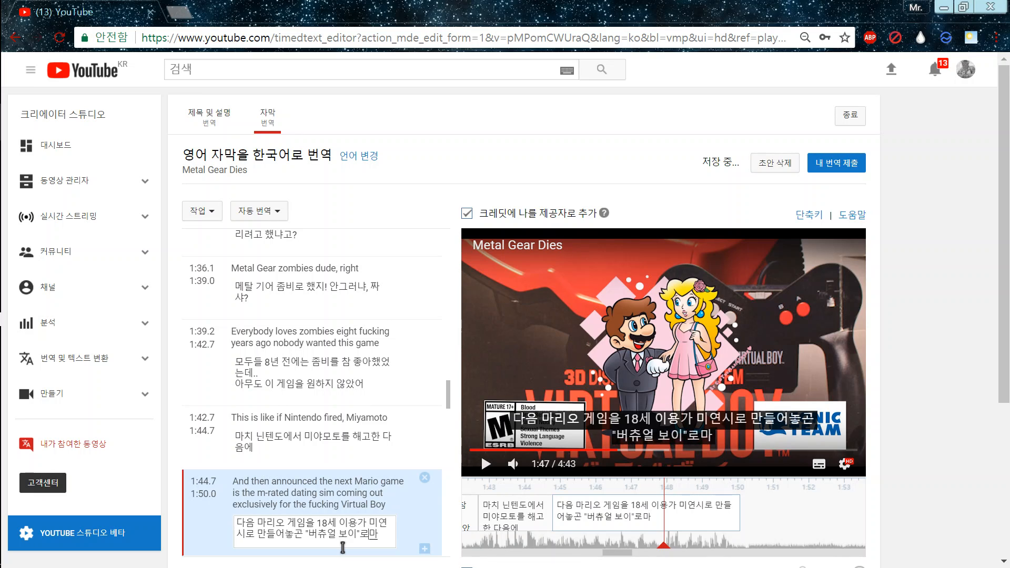
text(독점발)
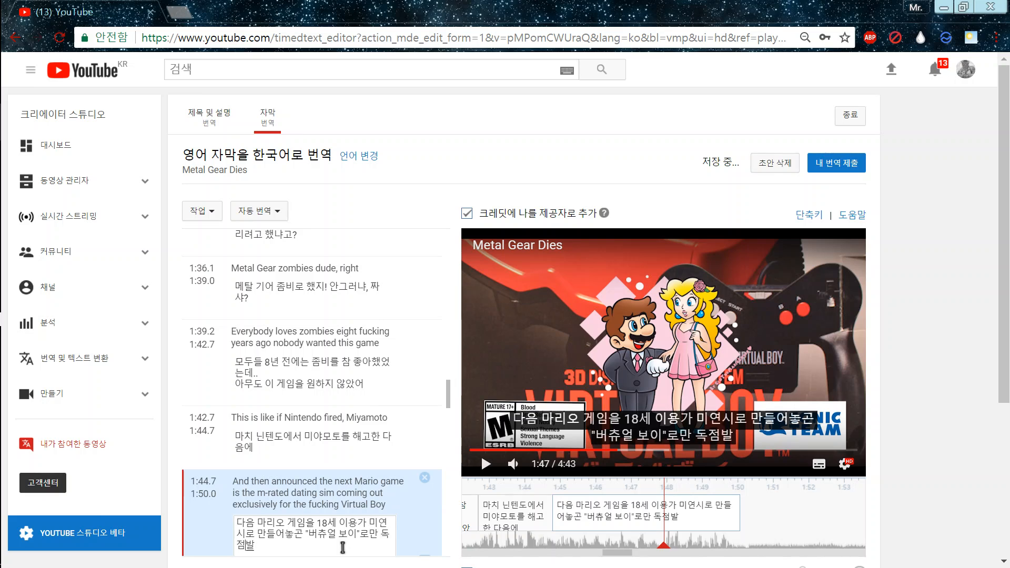
Step: Finish the 1:44.7 caption's Korean translation with "독점발매하는 셈이야" and insert "씨발놈의" before "버츄얼 보이"
text(매하는 셈이야)
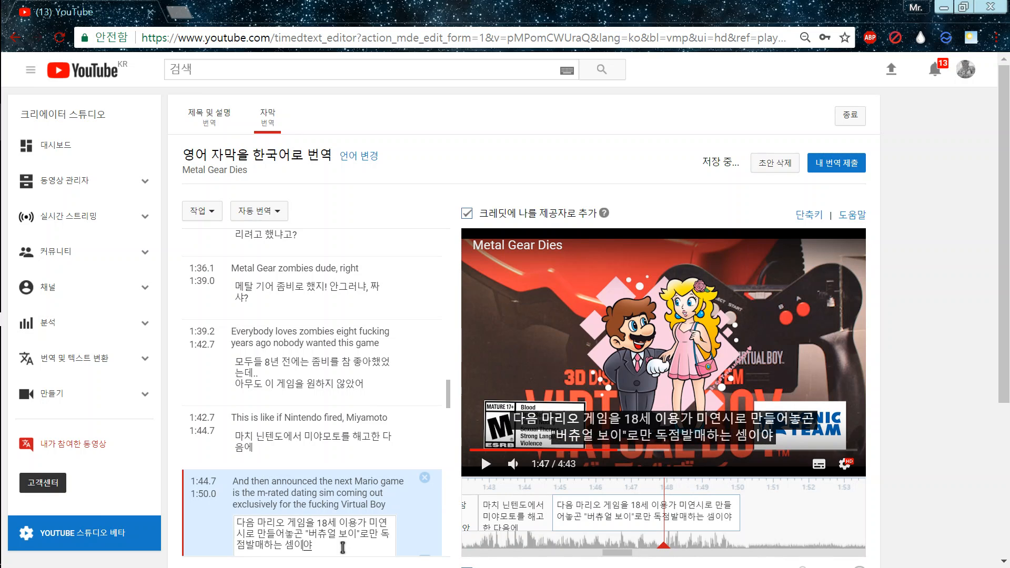
click(486, 463)
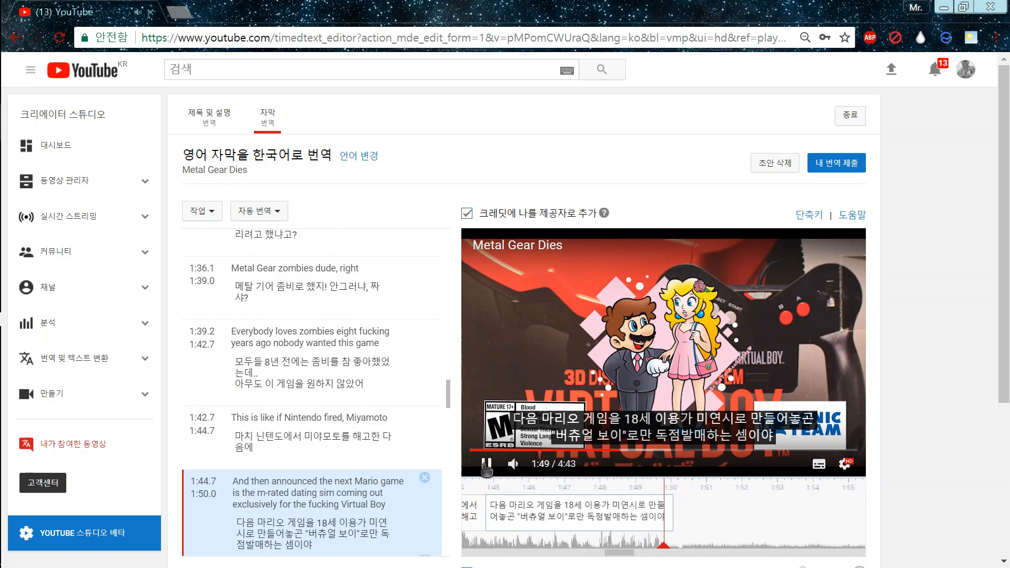
click(307, 537)
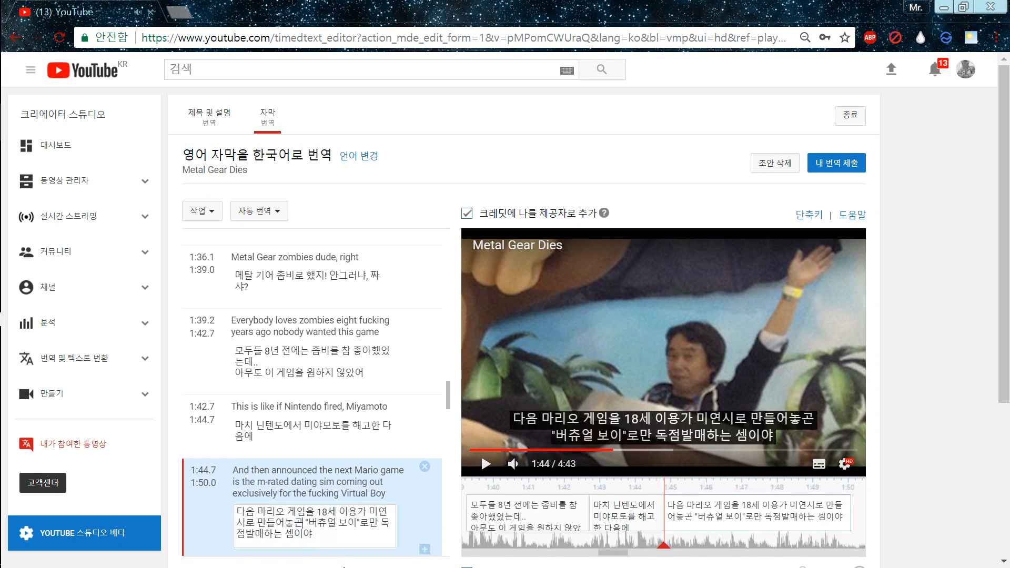
text(씨발놈의)
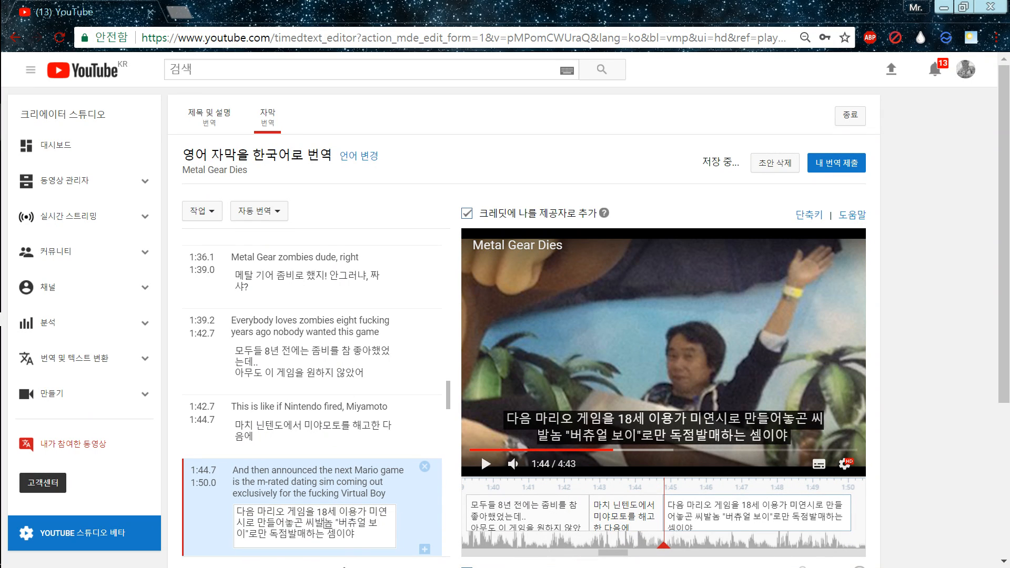
Step: Play on to the 1:56.7 caption, translate it as "이게 맞는지 확실하십니까?" in quotation marks, and dismiss the comment notification
click(594, 414)
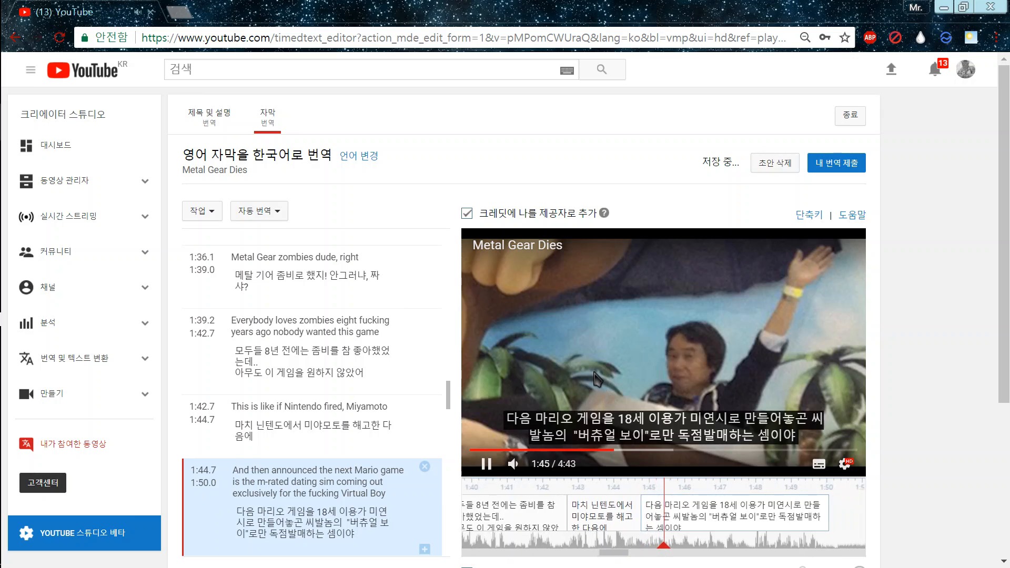
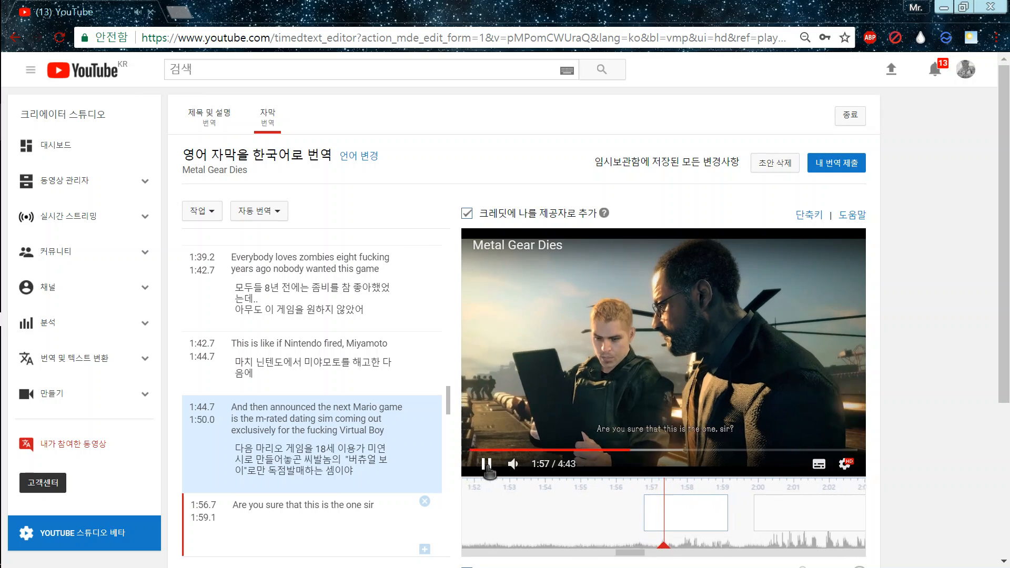
click(487, 468)
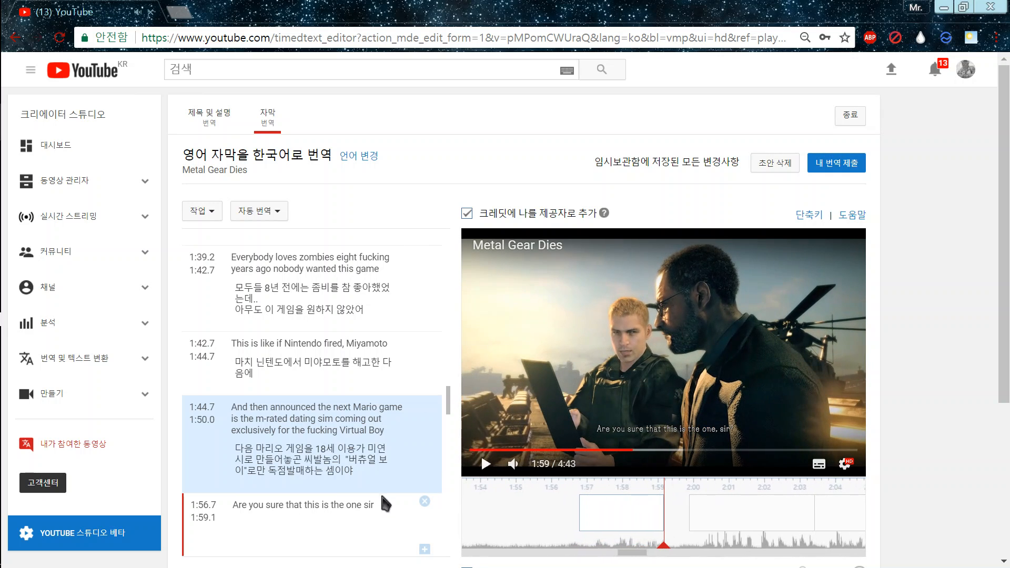
click(287, 533)
text("이게)
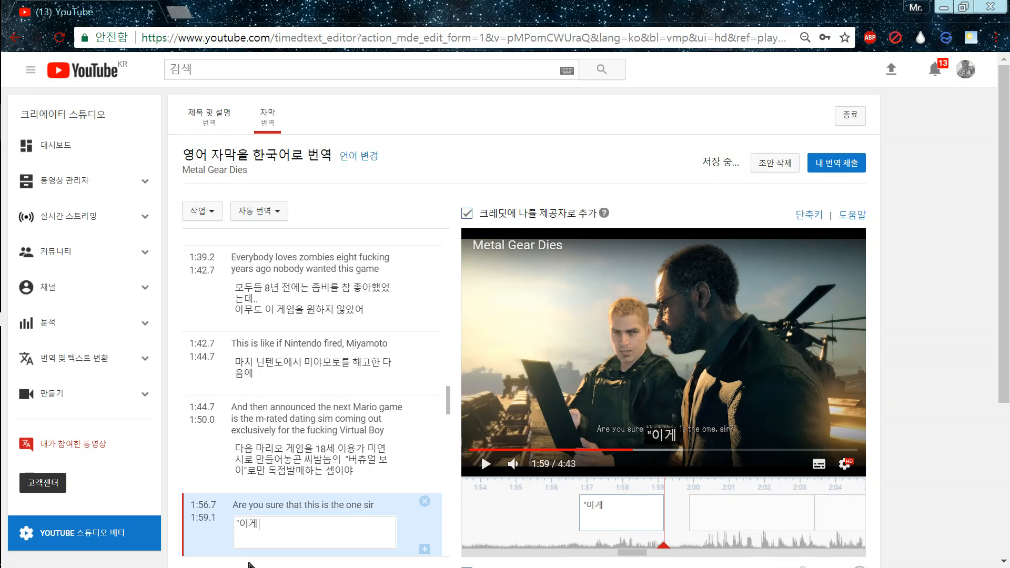
text( 맞는지)
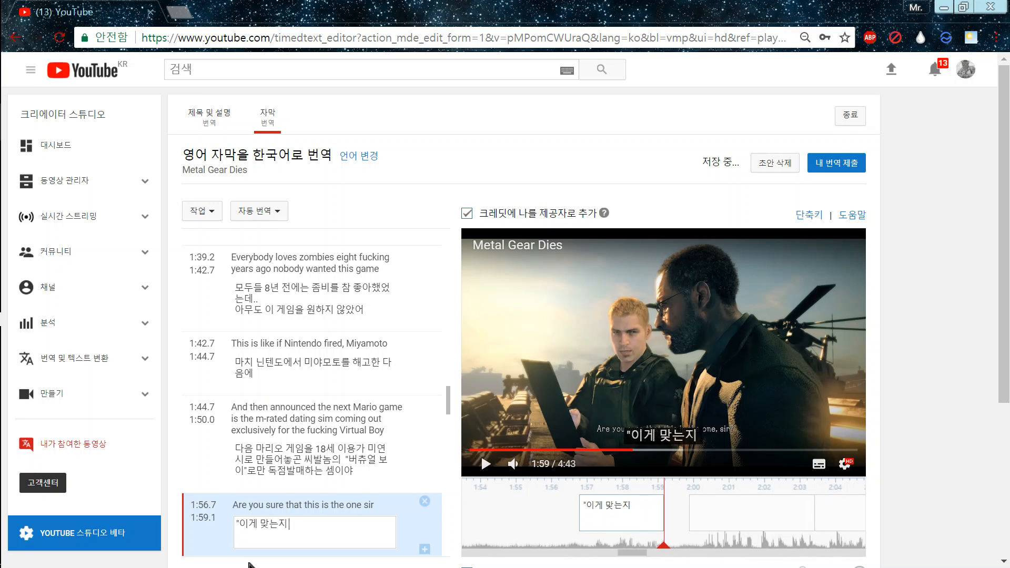
text( 확실하신가요)
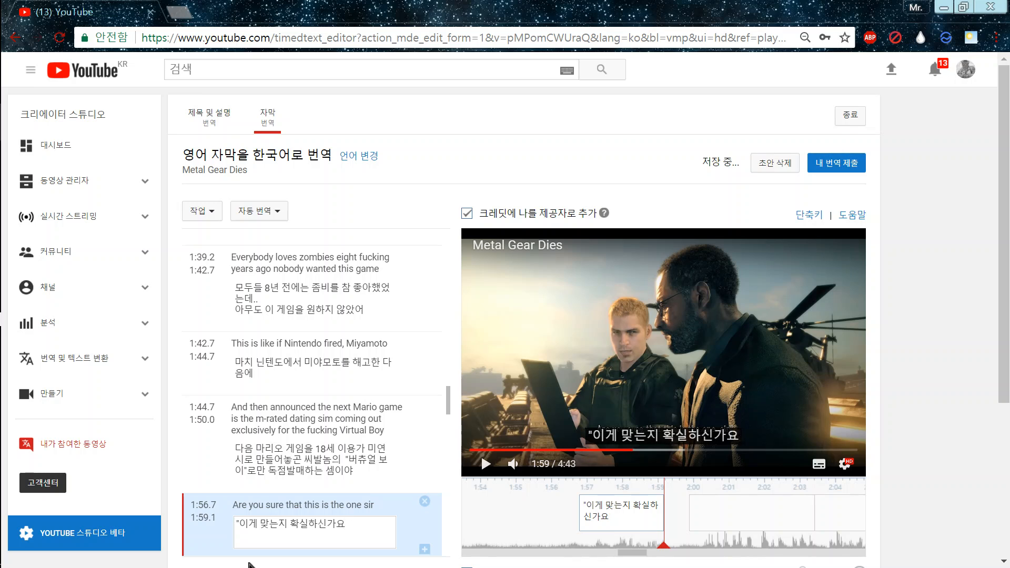
key(BackSpace)
key(BackSpace)
key(BackSpace)
key(BackSpace)
text(해)
text(십니까?")
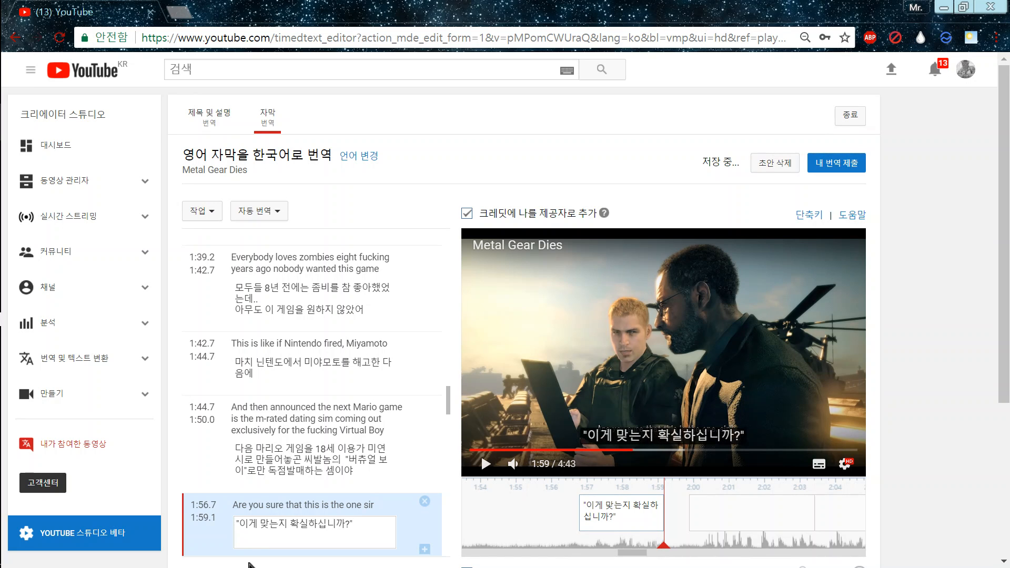
click(453, 398)
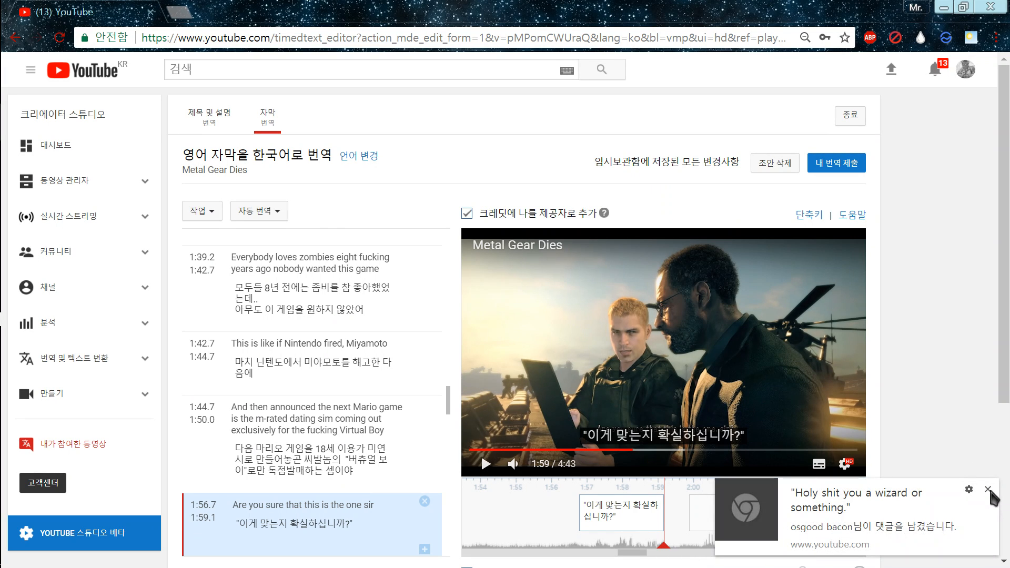
click(988, 489)
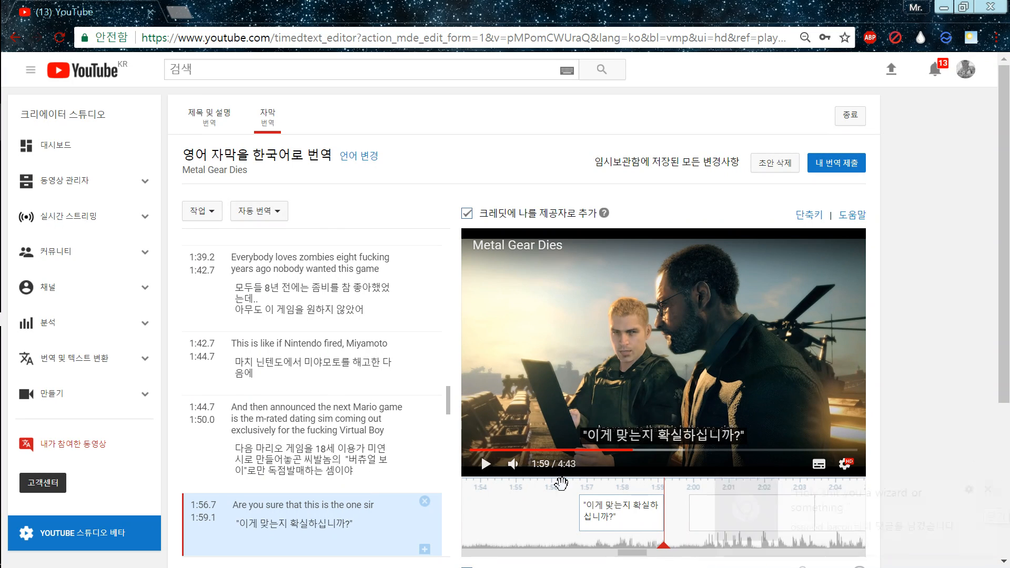
Step: Play the 1:59.8 caption and translate it on two lines as "이 게임이 훌륭했더라도 팬들은 싫어했겠지만" and "훌륭하게 나오지가 않았거든"
click(483, 463)
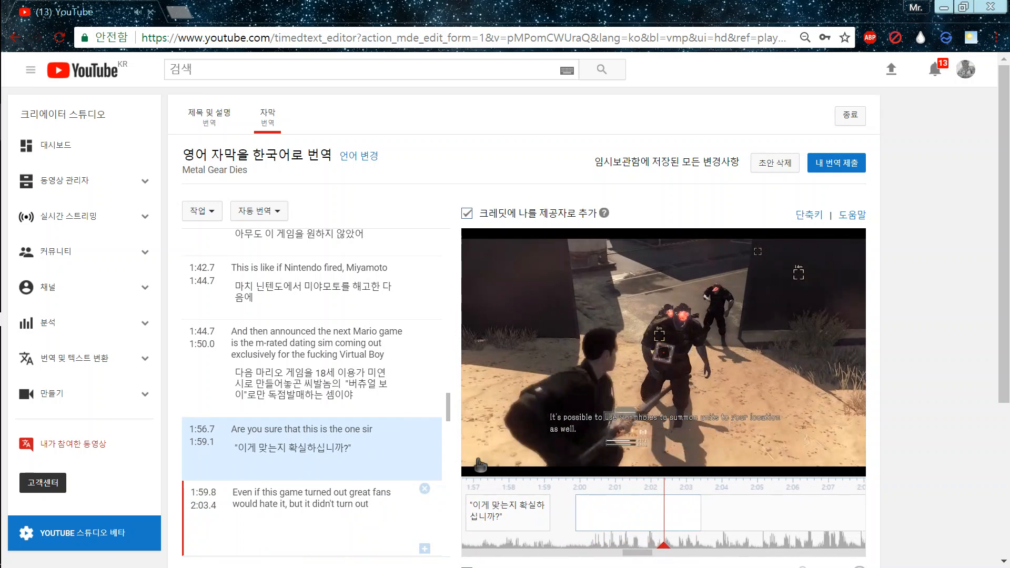
click(322, 450)
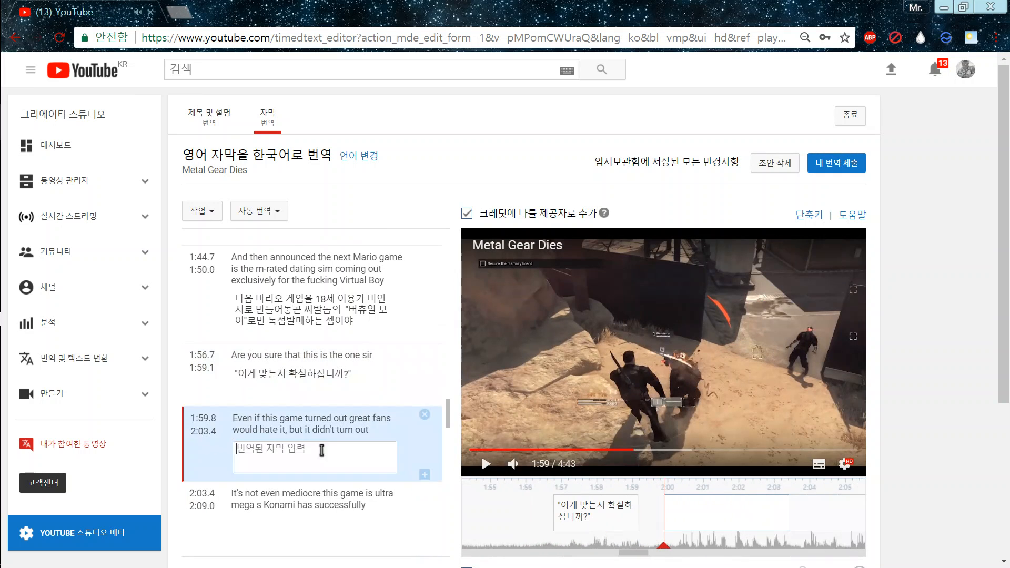
text(이 게임이 ㄱ)
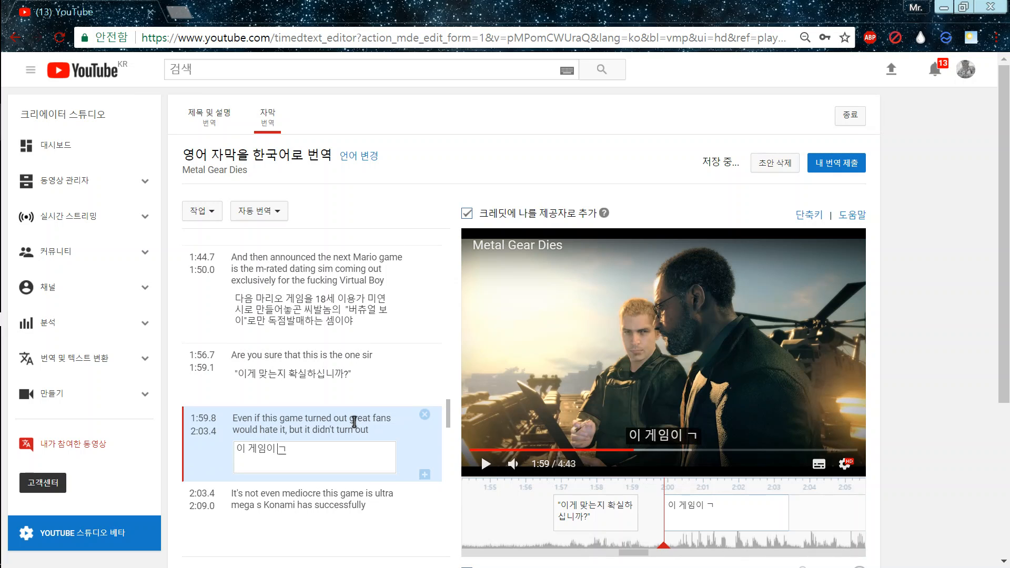
key(BackSpace)
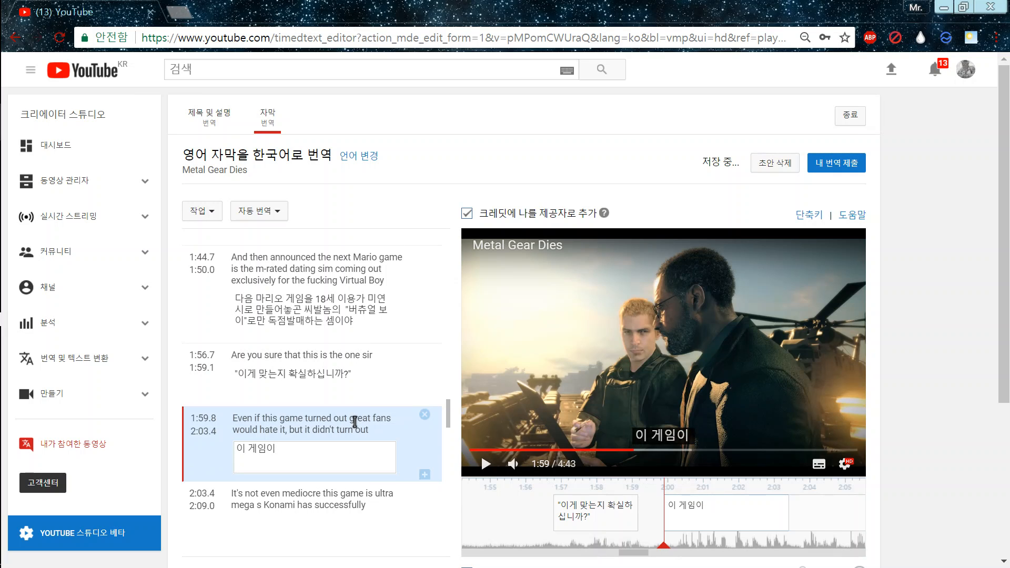
text(훌륭했더라도)
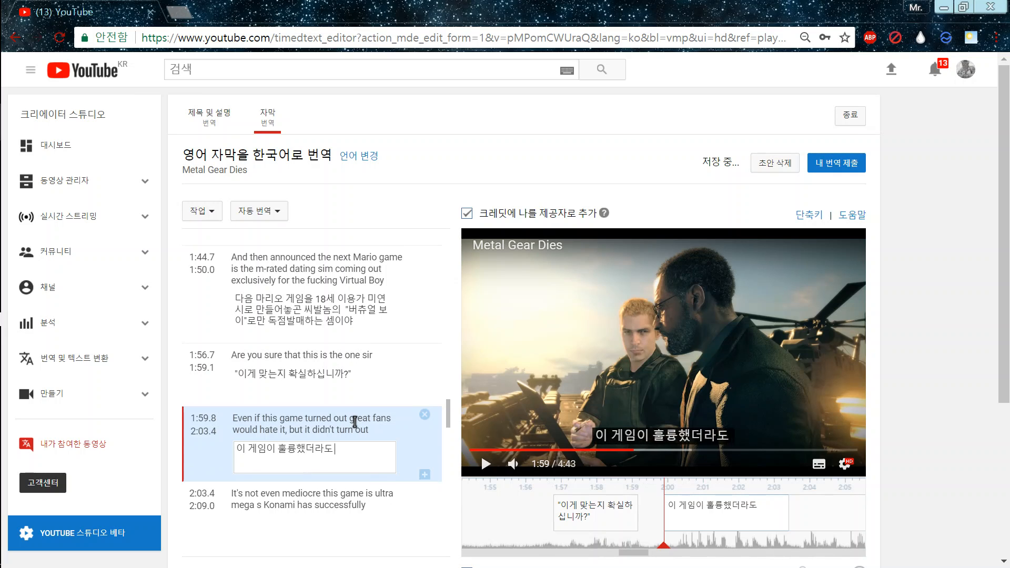
text( 팬드ㄹ은 실)
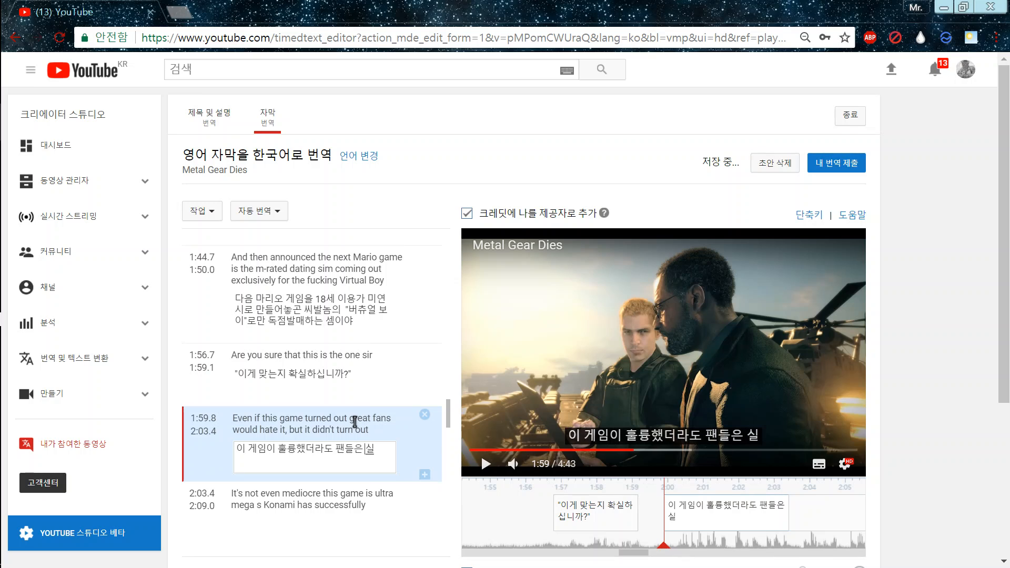
text(어했지)
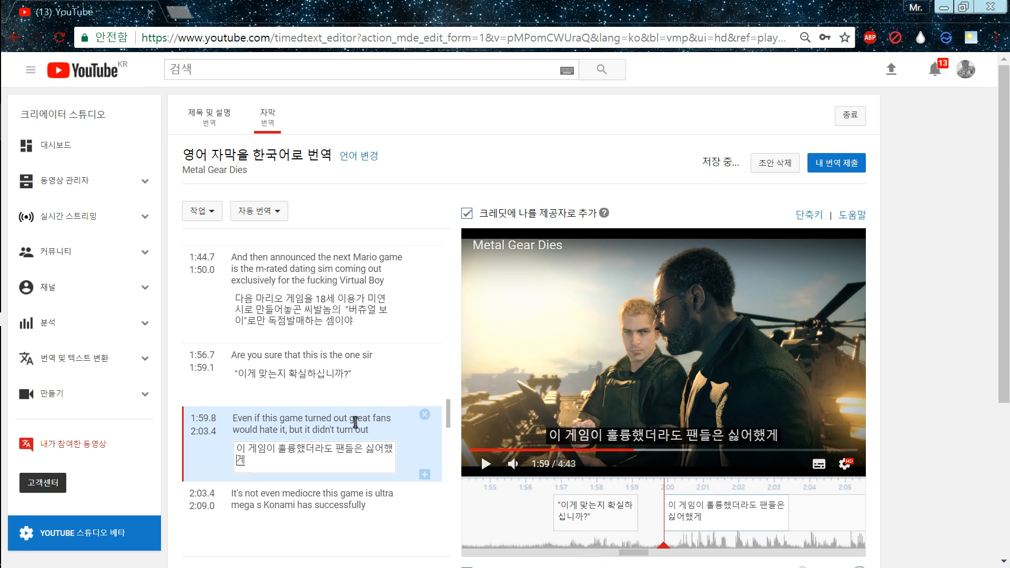
text(겠지만)
key(Return)
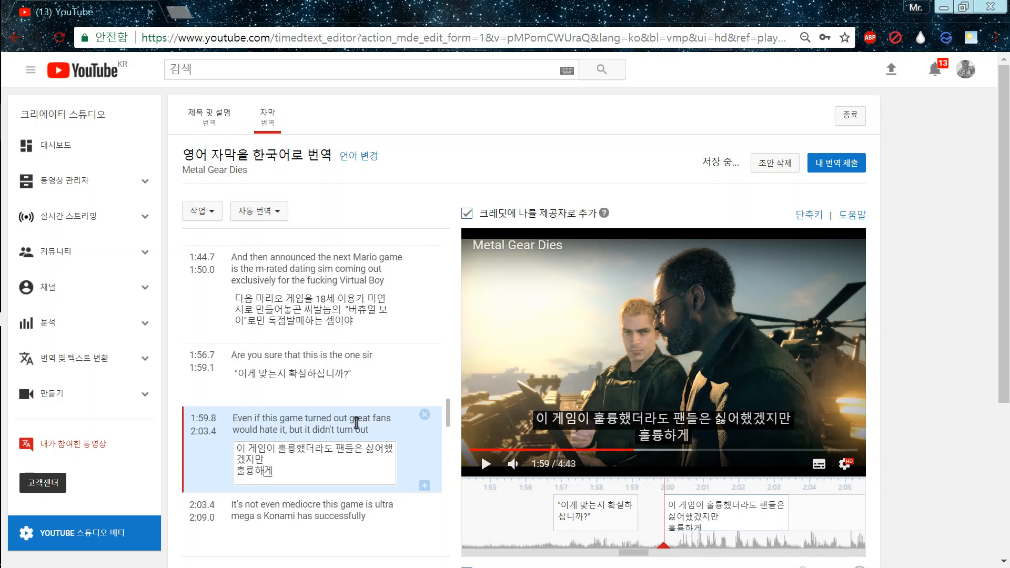
text(훌륭하게 나오지가 않았거든)
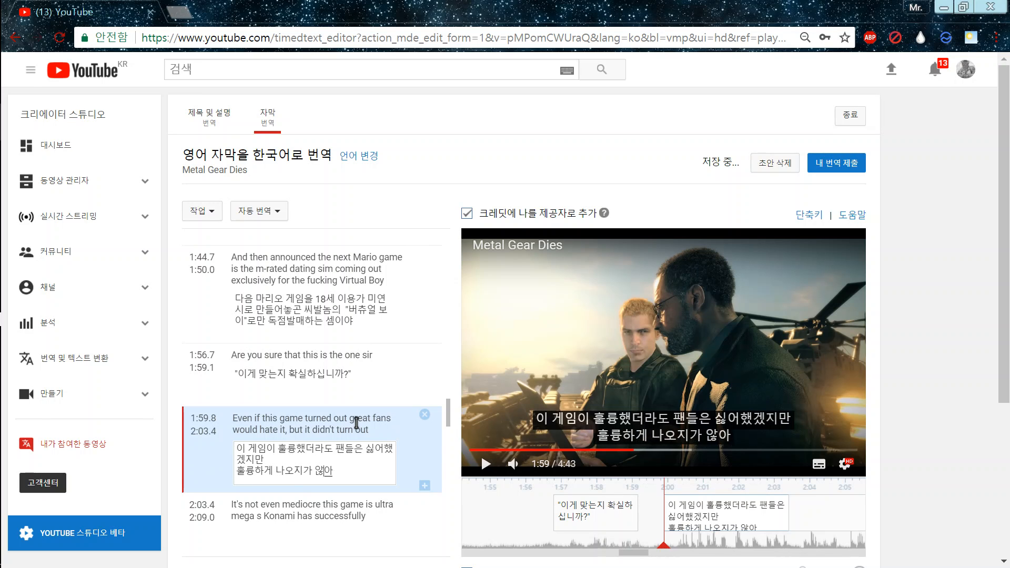
click(589, 289)
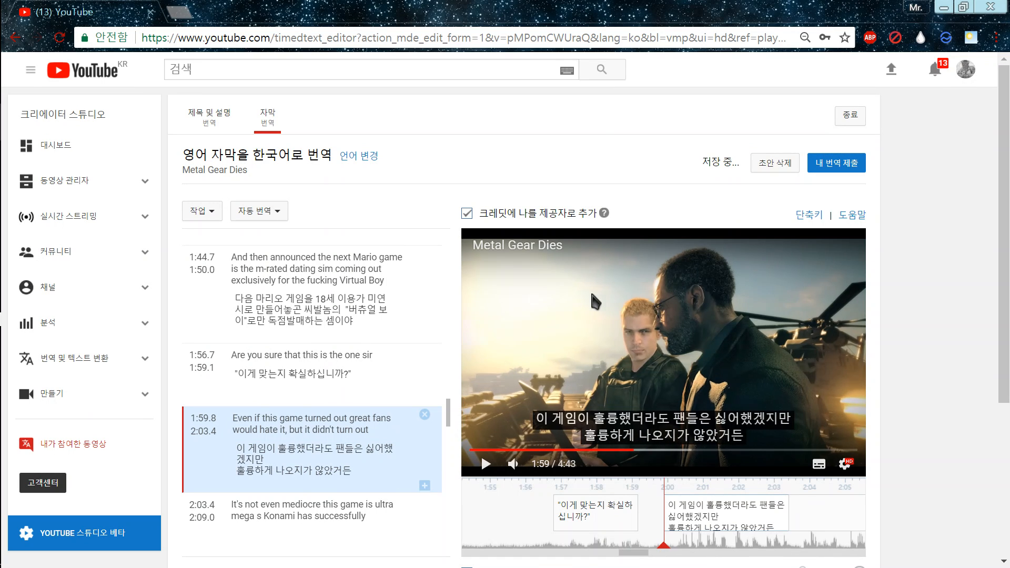
Step: Play the 2:03.4 caption and enter "평타도 못 쳐" as the first line of its translation
click(485, 466)
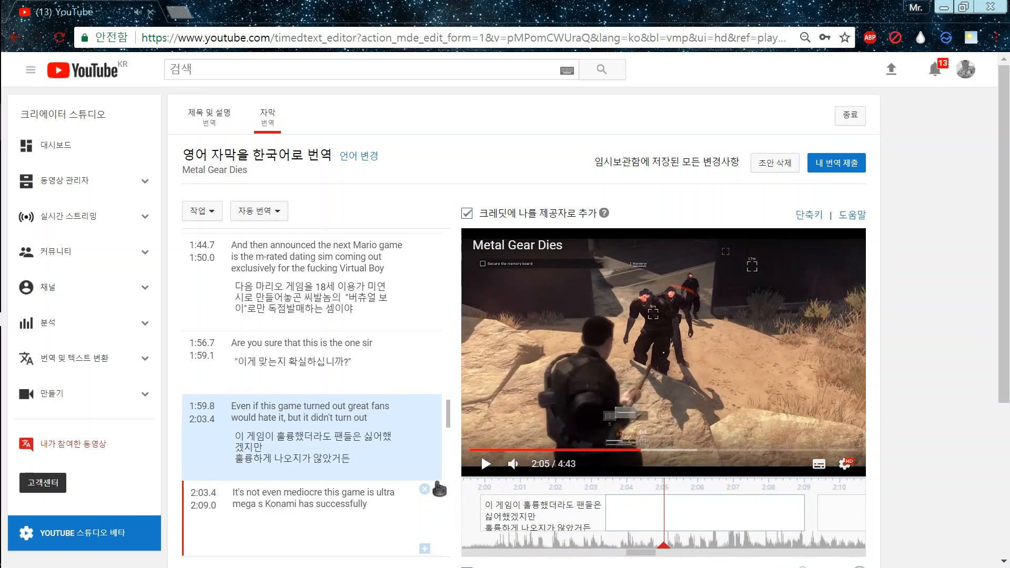
click(289, 528)
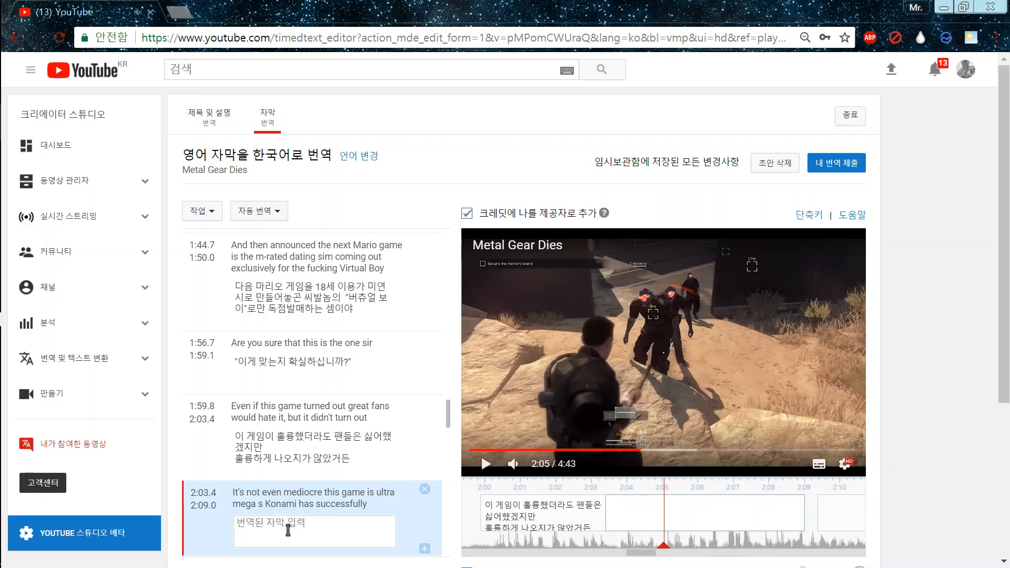
text(펴)
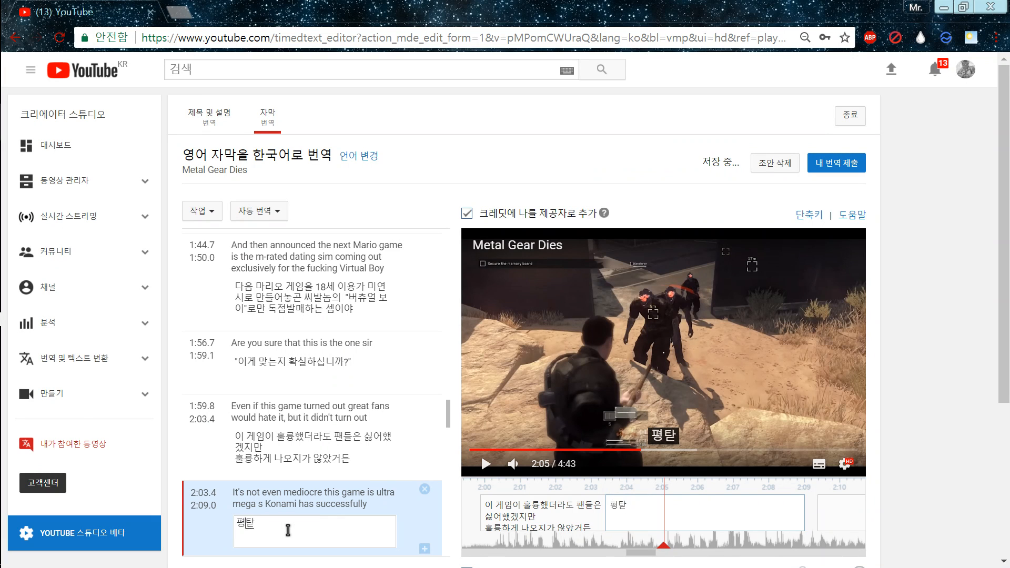
text(타도 모ㅅ 쳐)
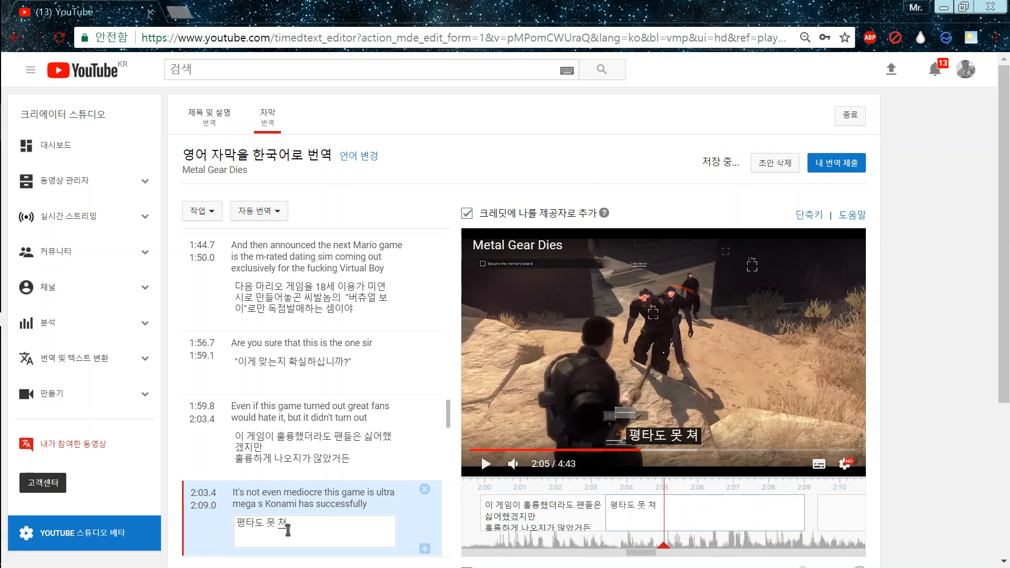
key(Return)
Step: Play more of the 2:03.4 caption and add "이 게임은 존나 엄청 구려" as the second line of its translation
click(486, 463)
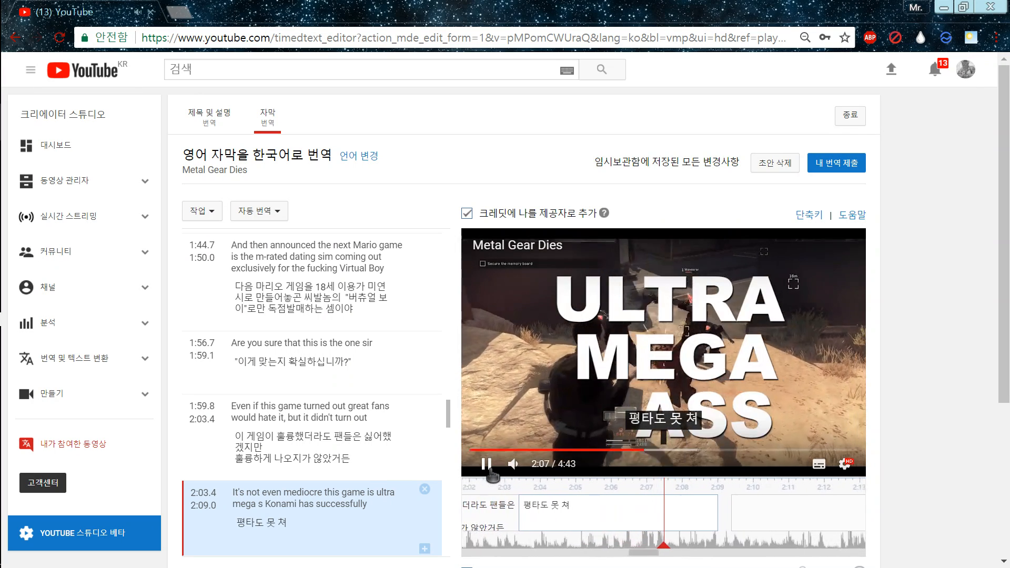
click(487, 465)
click(332, 524)
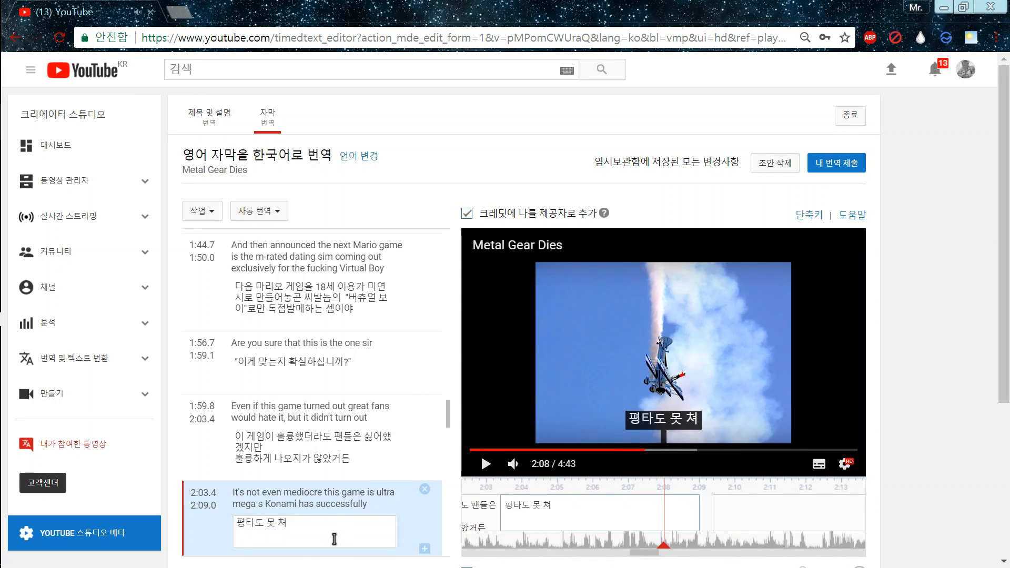
key(Return)
key(BackSpace)
text(이)
key(BackSpace)
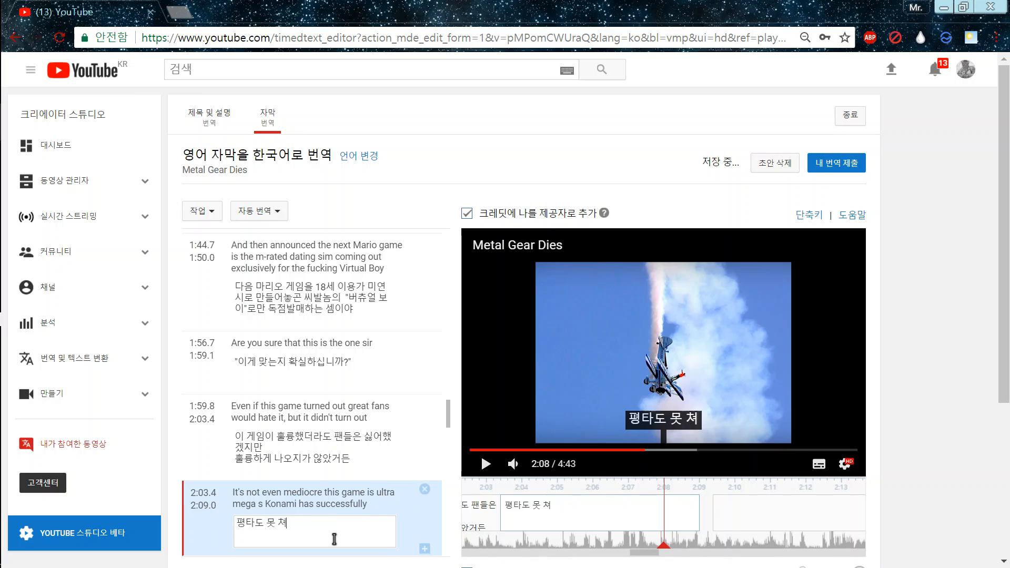
key(Return)
text(이 게임은 존나)
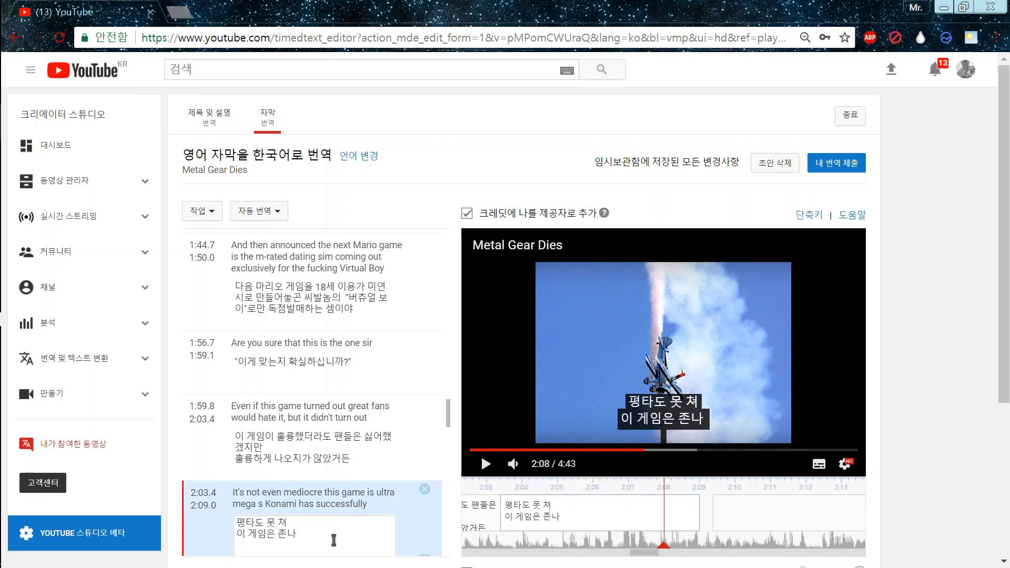
text(엄청 구려)
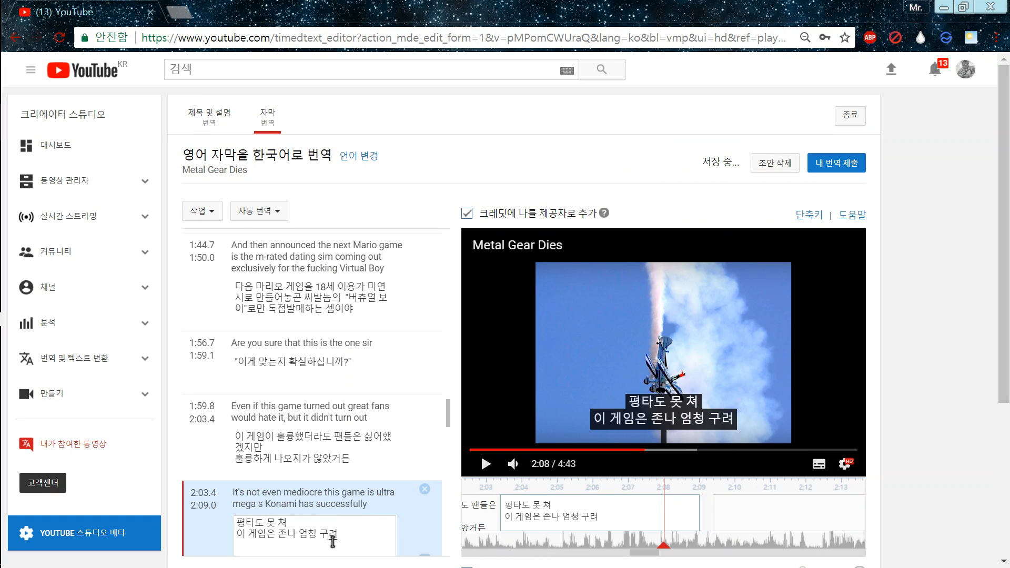
key(Return)
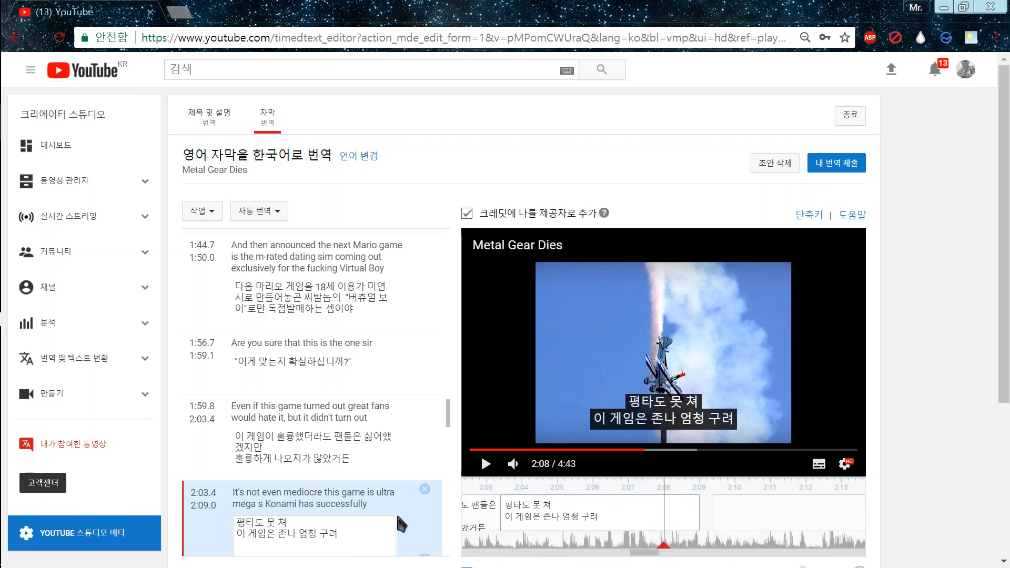
Step: Play the video on to about 2:12 and extend the 2:03.4 caption's end to 2:12.3
click(471, 462)
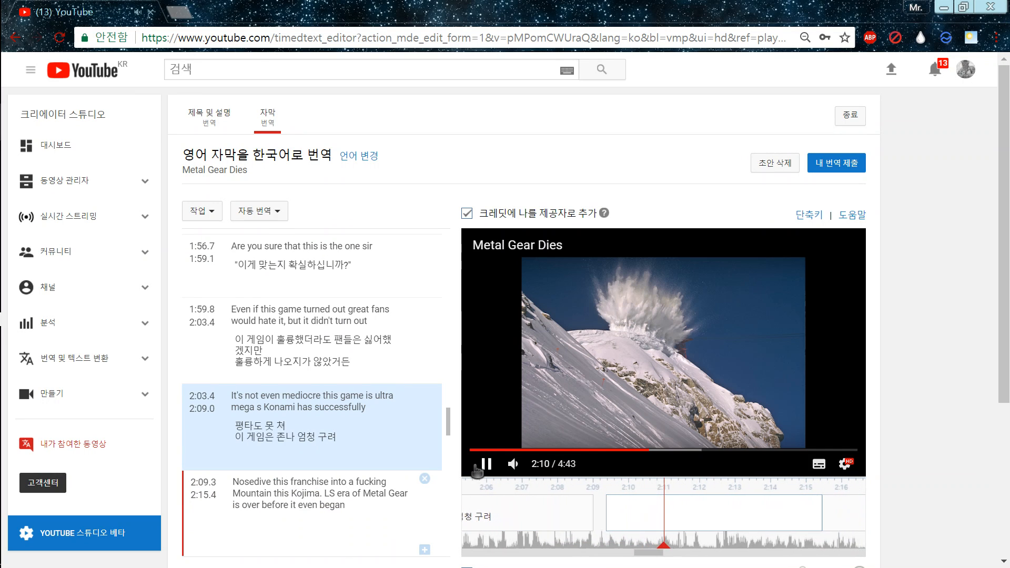
click(477, 465)
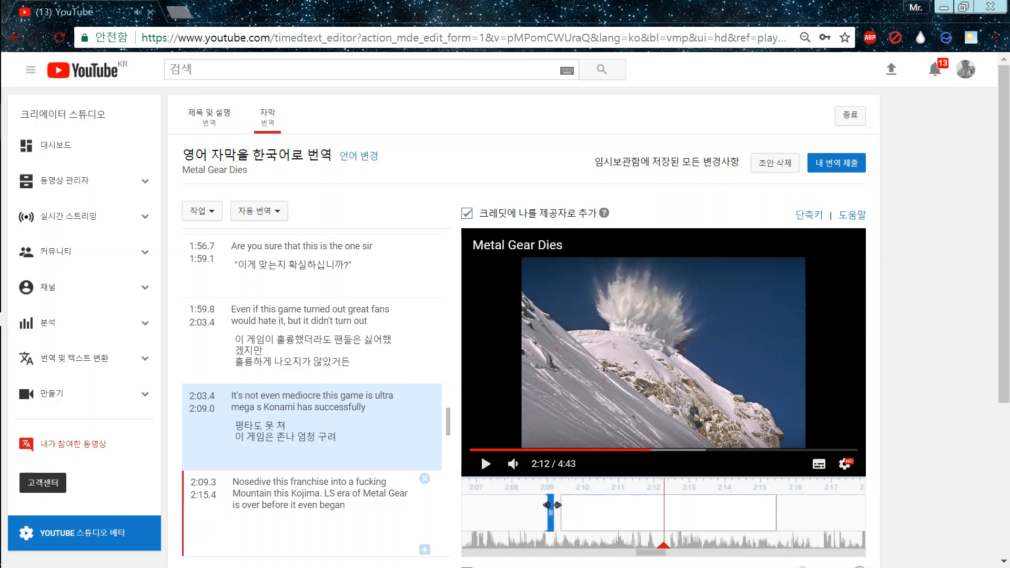
drag(551, 515, 663, 515)
Step: Add "코나미를 훌륭하게 이 프렌차이즈를 아주 산으로 쳐박아놨어" as the third line of the 2:03.4 caption's translation
click(323, 449)
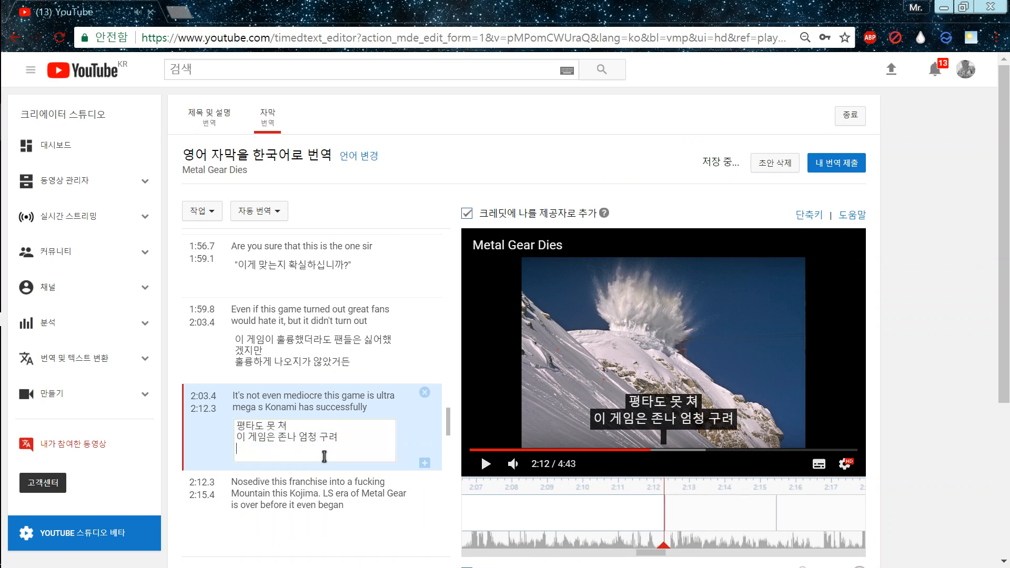
text(코나미를 훌륭하게)
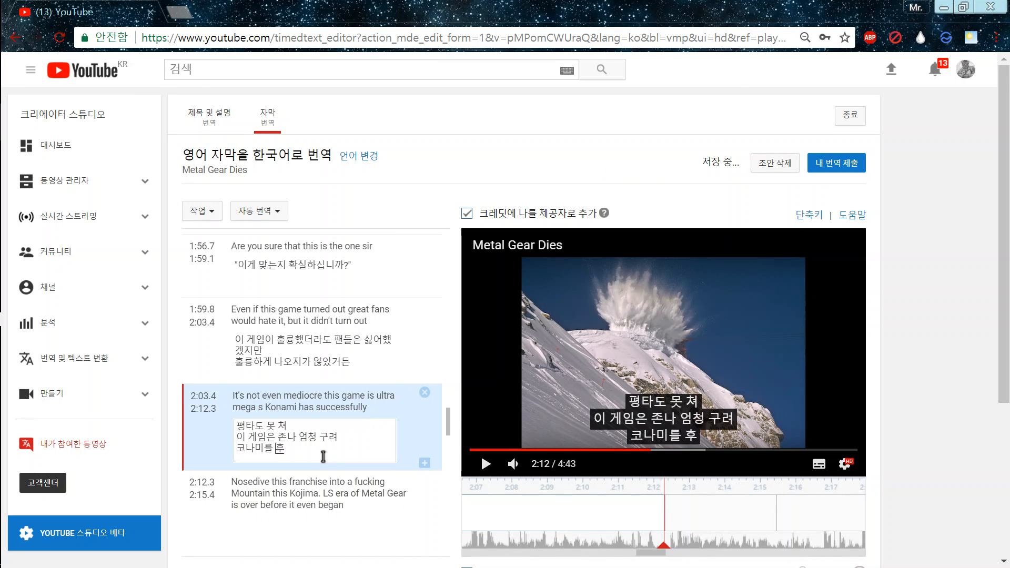
text( 이)
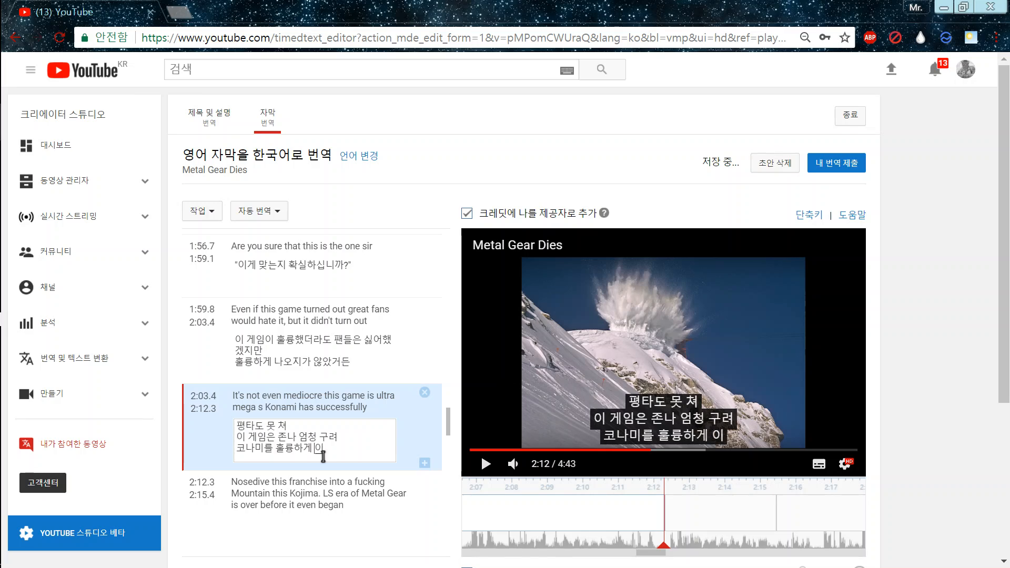
text( 프렌차잇즈를 아주)
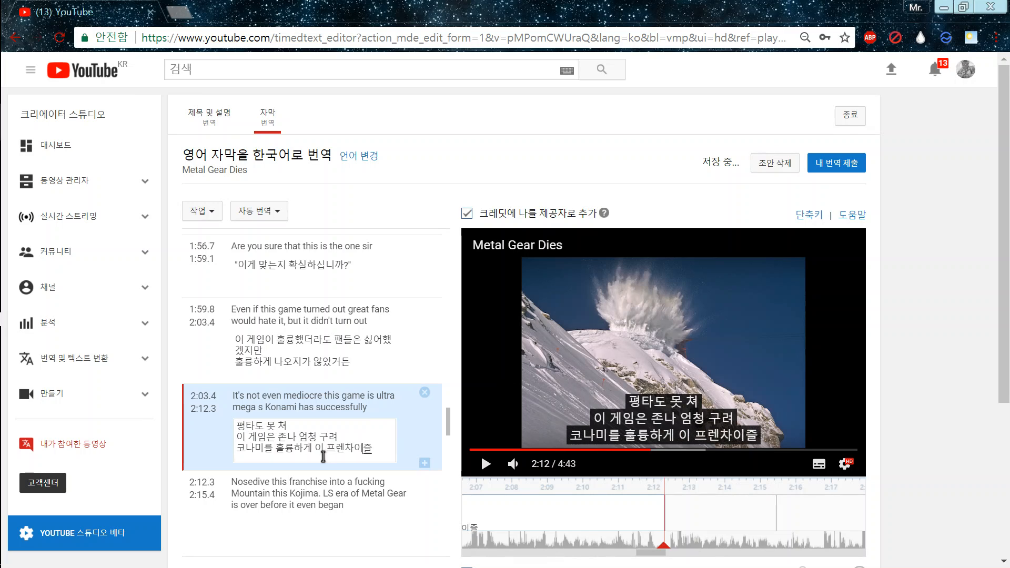
text( 산)
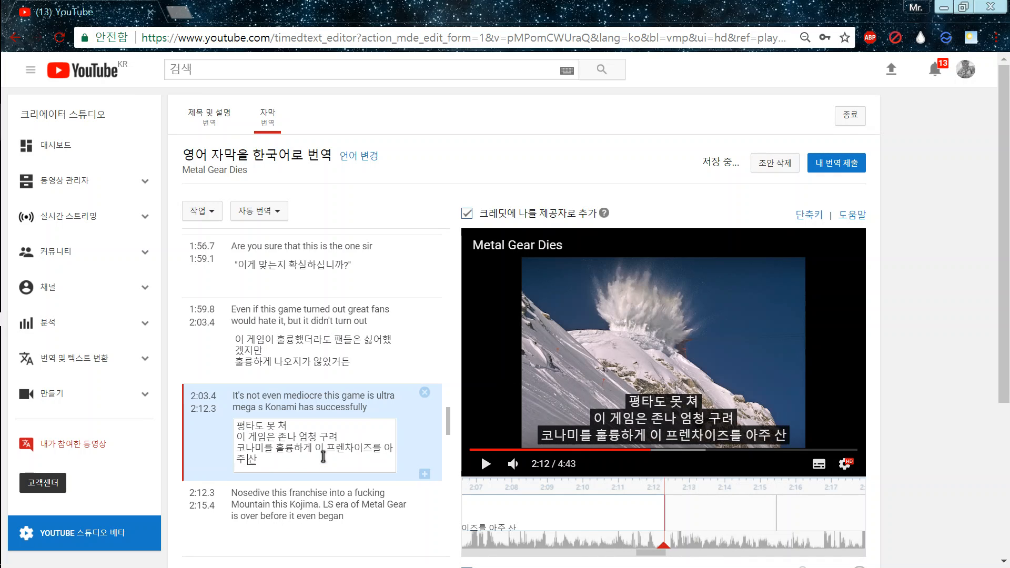
text(으로 쳐박아놔)
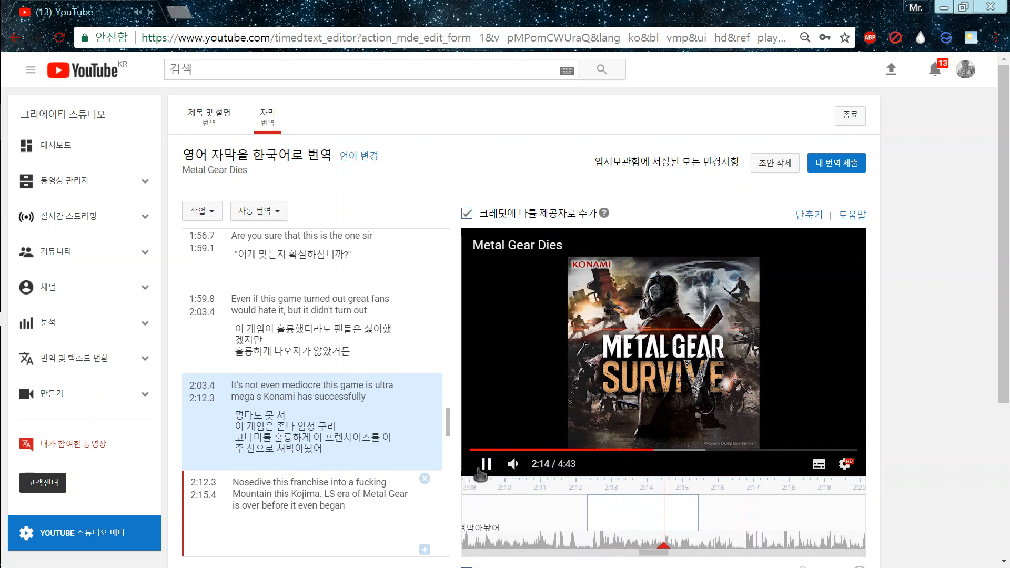
Step: Extend the 2:12.3 caption's end to 2:15.8 and translate it as "이 코지마 없는 메탈 기어 시대는 시작하기도 전에 끝난 셈이야"
click(652, 518)
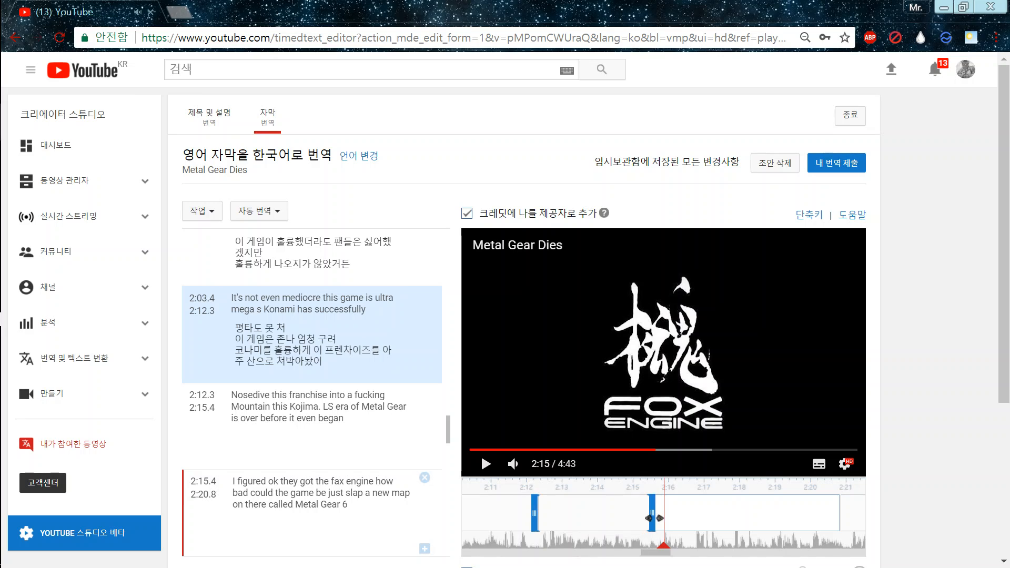
drag(664, 521, 679, 521)
click(359, 449)
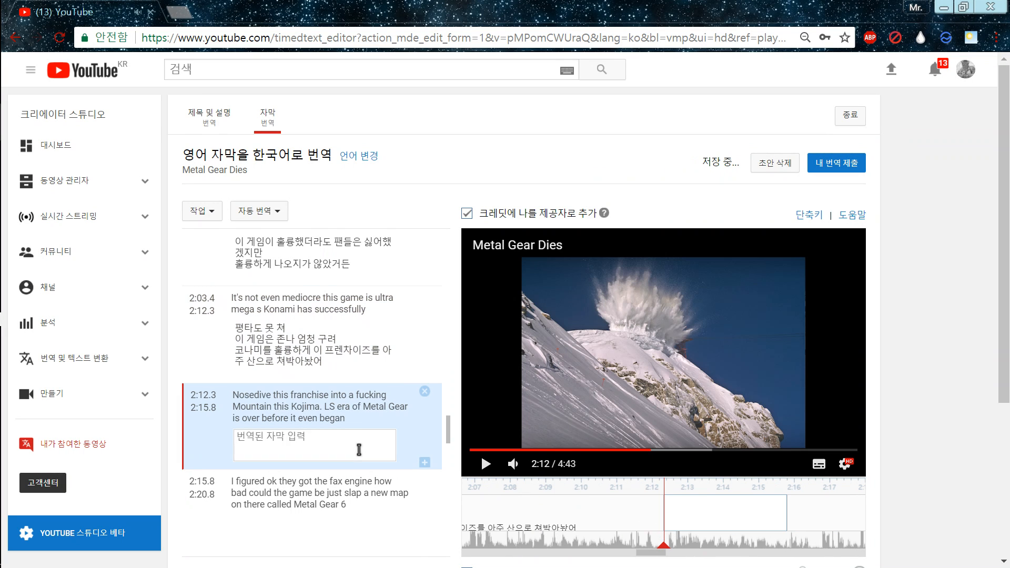
text(이코)
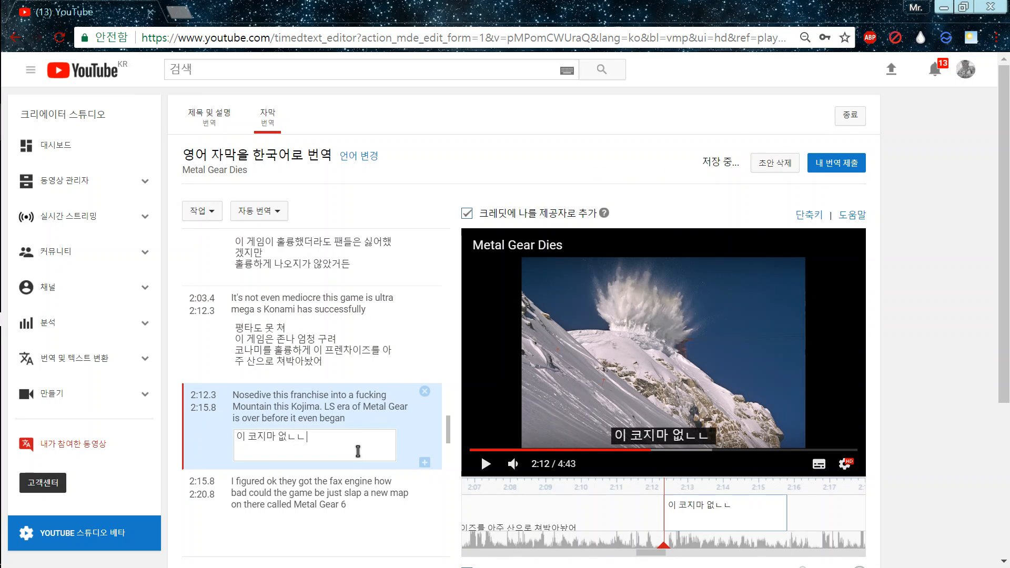
text(지마 없ㄴㄴ)
key(BackSpace)
key(BackSpace)
text(는 메탈)
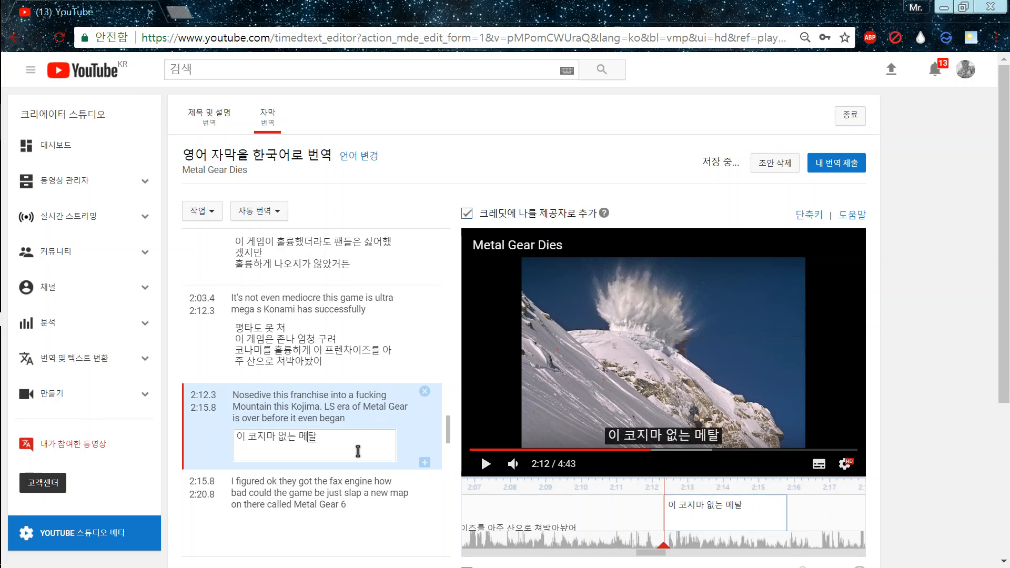
text( 기어 시)
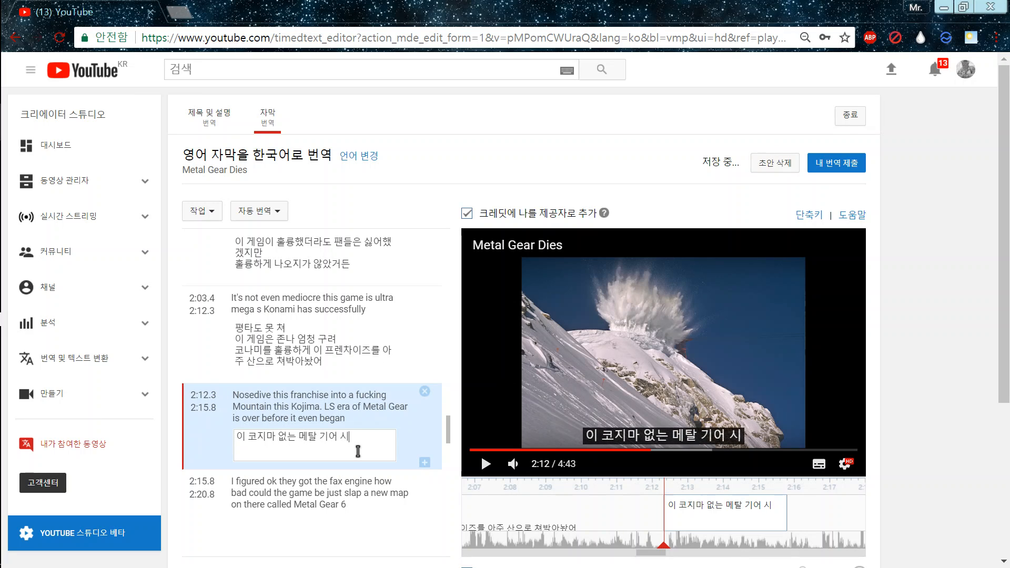
text(대는 시작하기도 ㅈ)
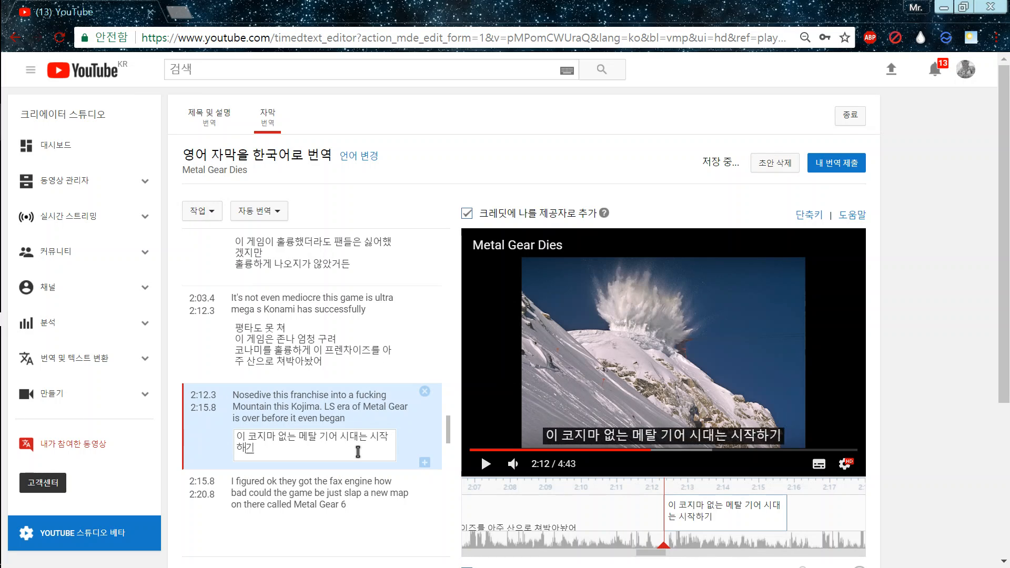
text(전에 끝난)
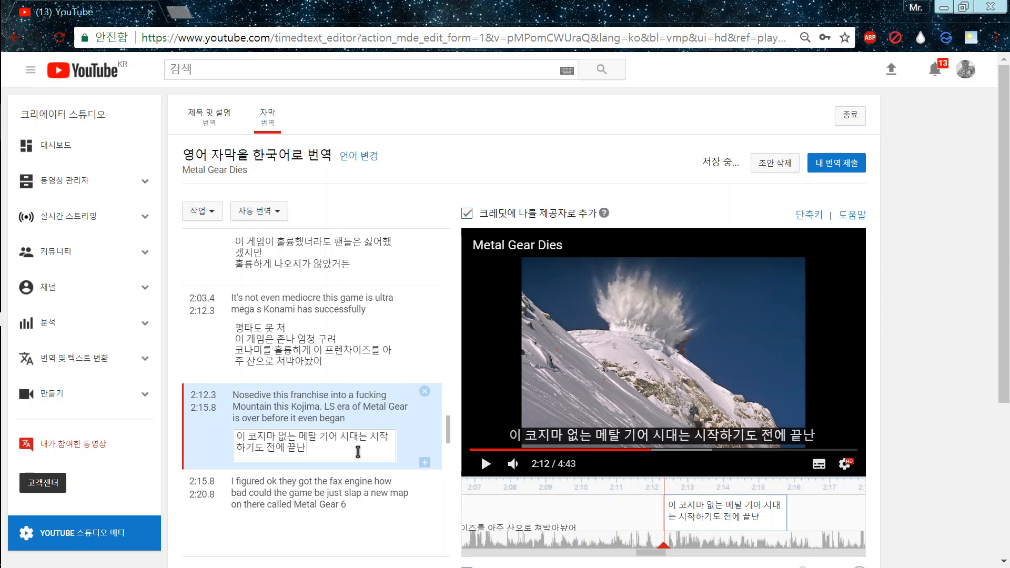
text( 셈이야)
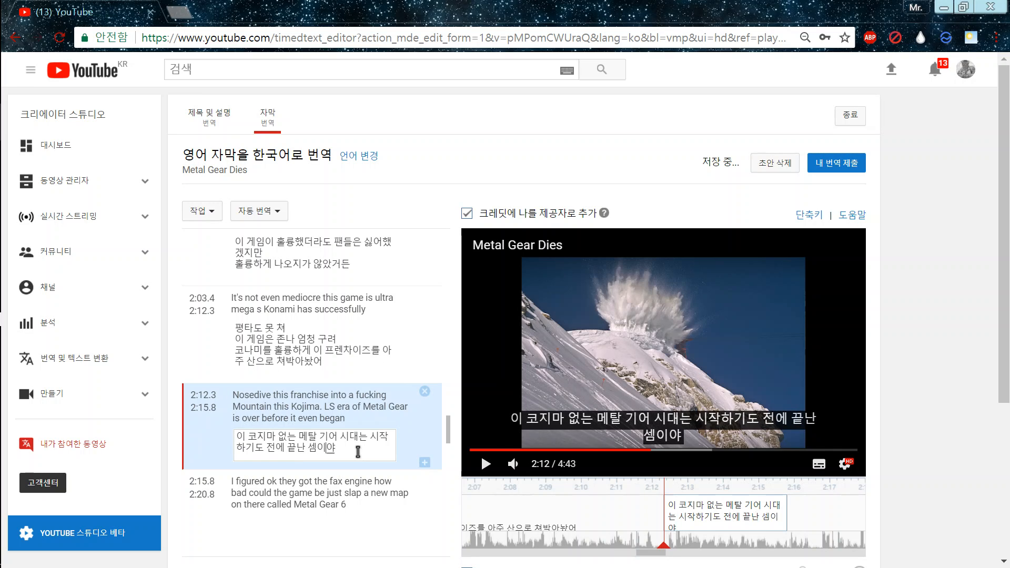
Step: Play the 2:15.8 caption to about 2:19 and begin its translation with "난 생각했었지"
click(726, 312)
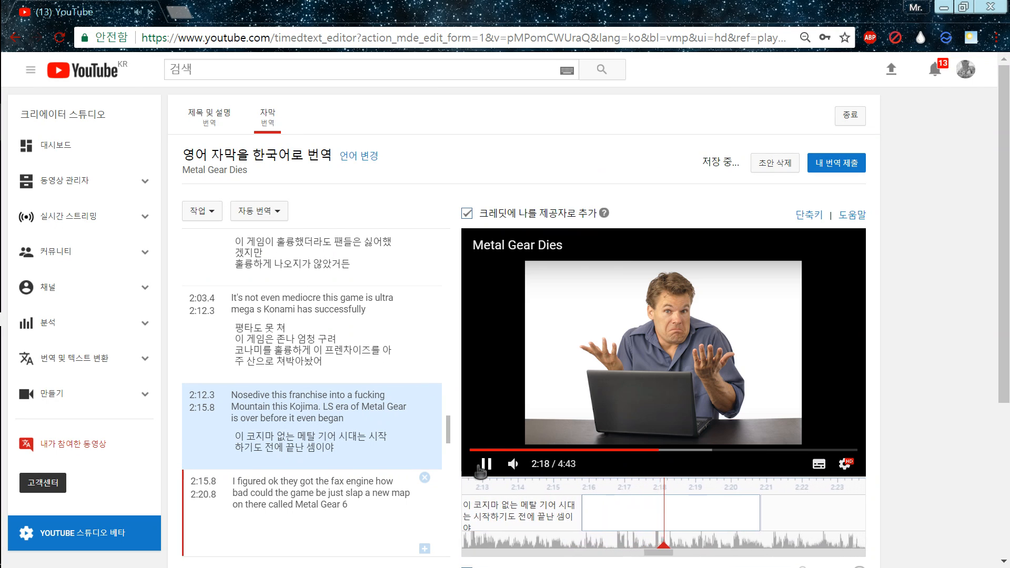
click(328, 527)
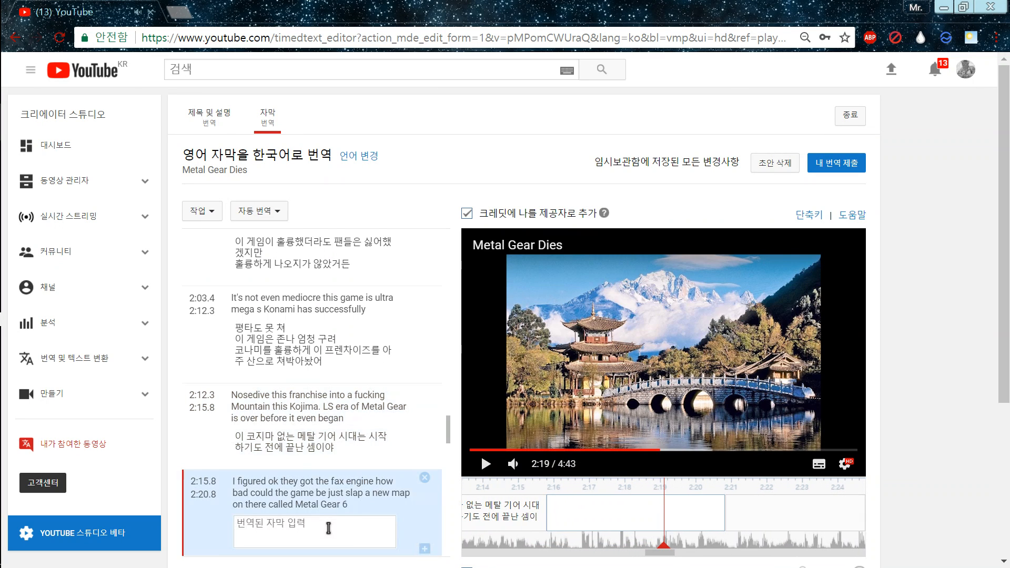
text(난 사)
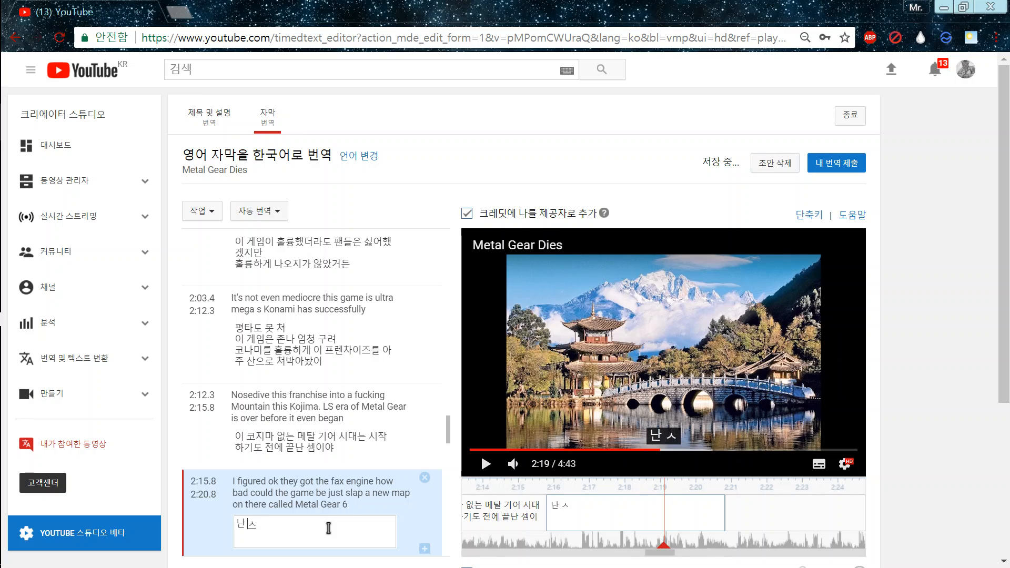
text(각했었ㅈ)
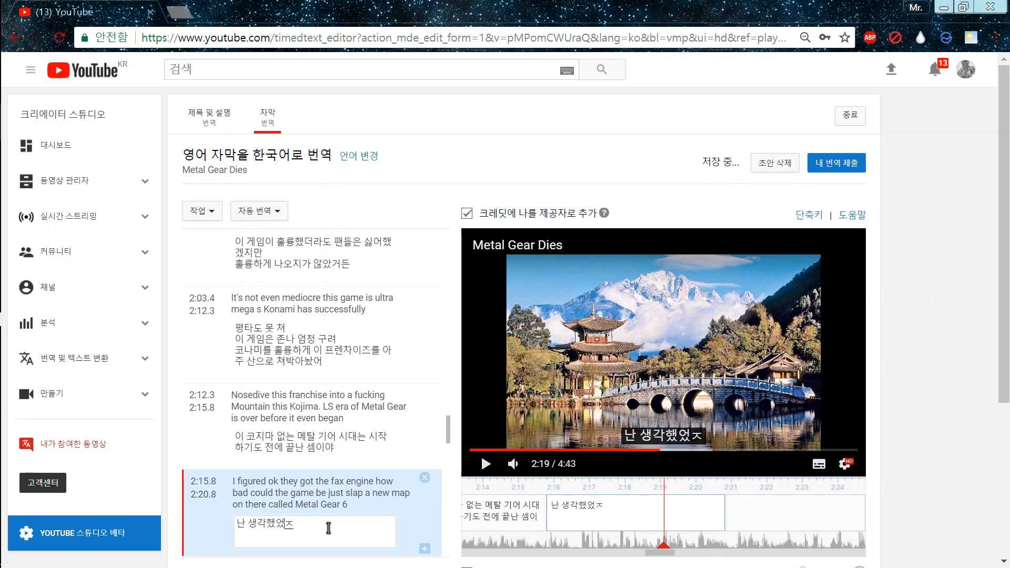
key(BackSpace)
key(BackSpace)
text(지)
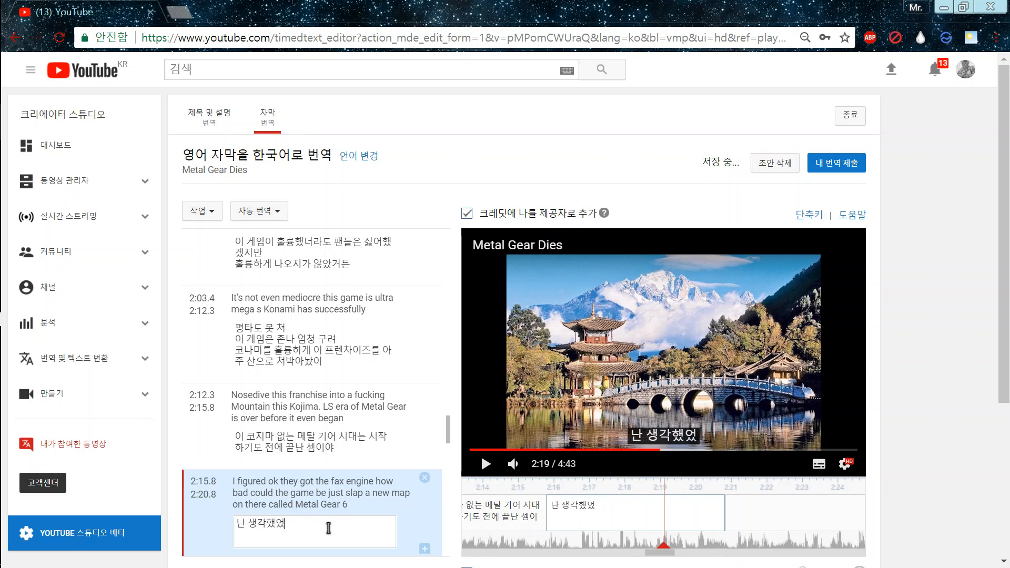
Step: Continue the 2:15.8 translation with a comma, an opening quotation mark and "좋아 이것들 폭스 엔진이 있는데 어떻게 그렇게 구리겠어?"
text(, "좋아)
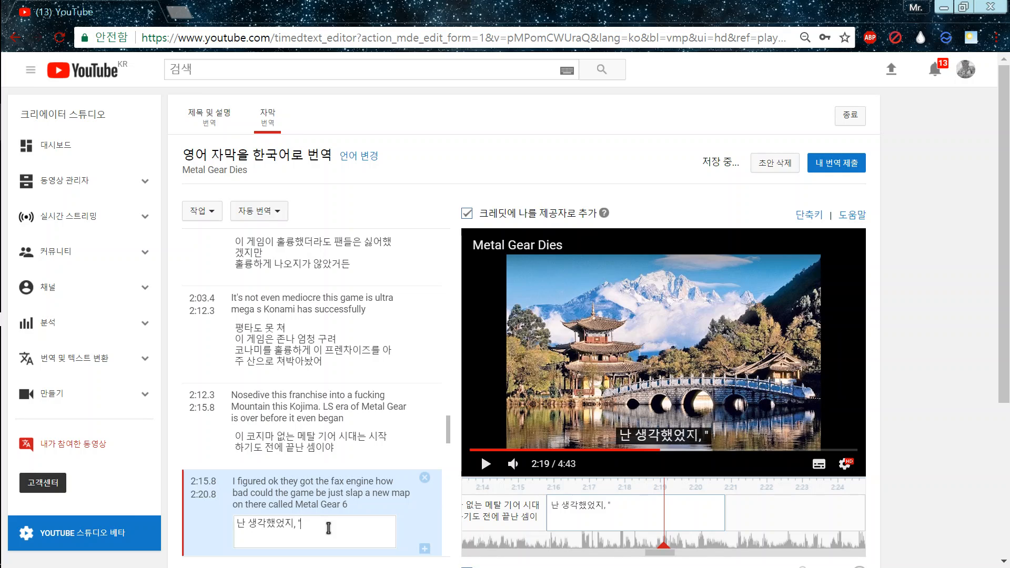
text( 이것들)
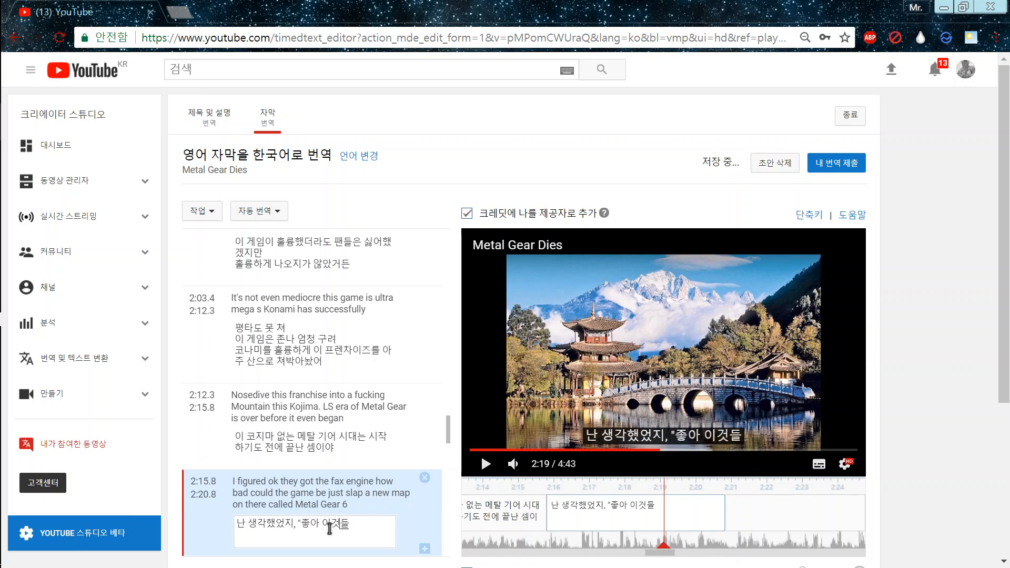
text( 폭스 엔진)
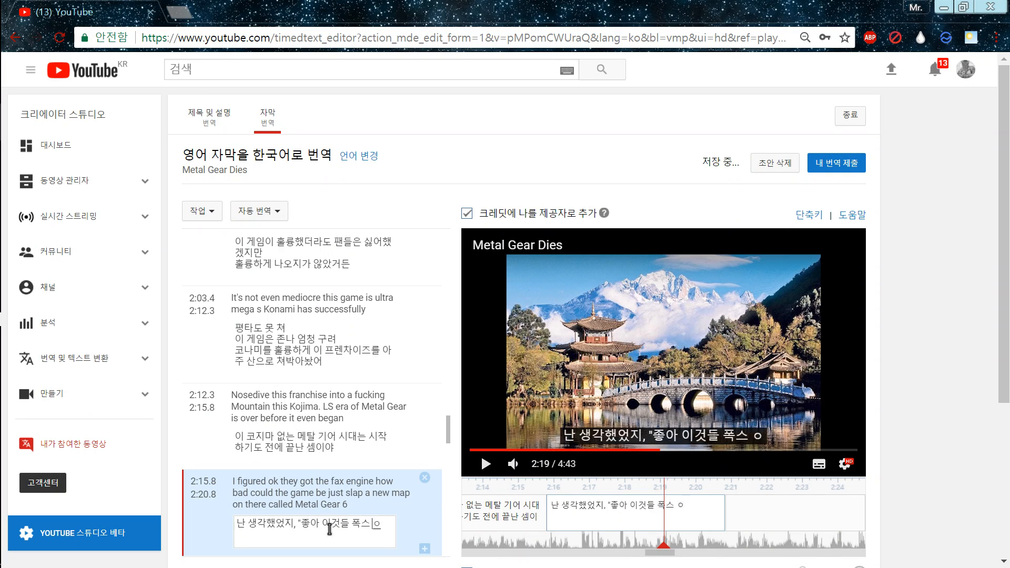
text(이 있는데)
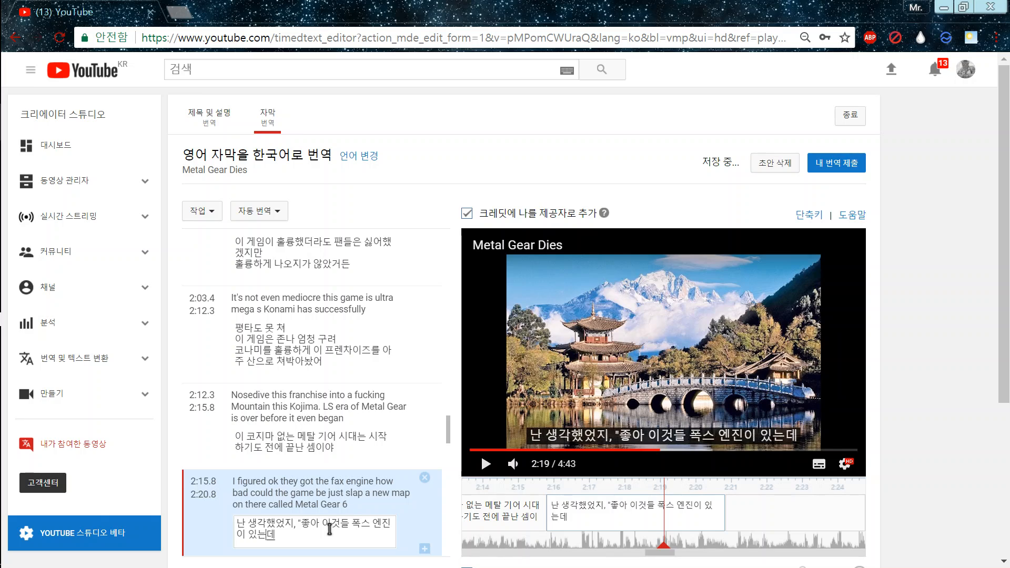
text( ㅇ어쩌)
text(떻게 그렇게 구리겠어?)
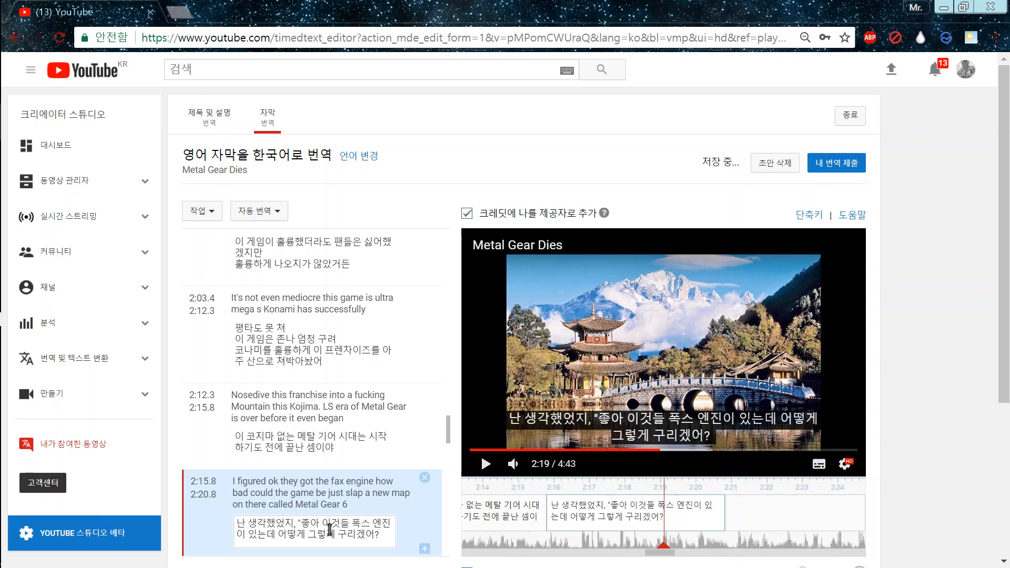
Step: Add "그냥 새 지도만 추가하고 메탈 기어 솔리드" to the 2:15.8 caption's translation
text( 그냥 새)
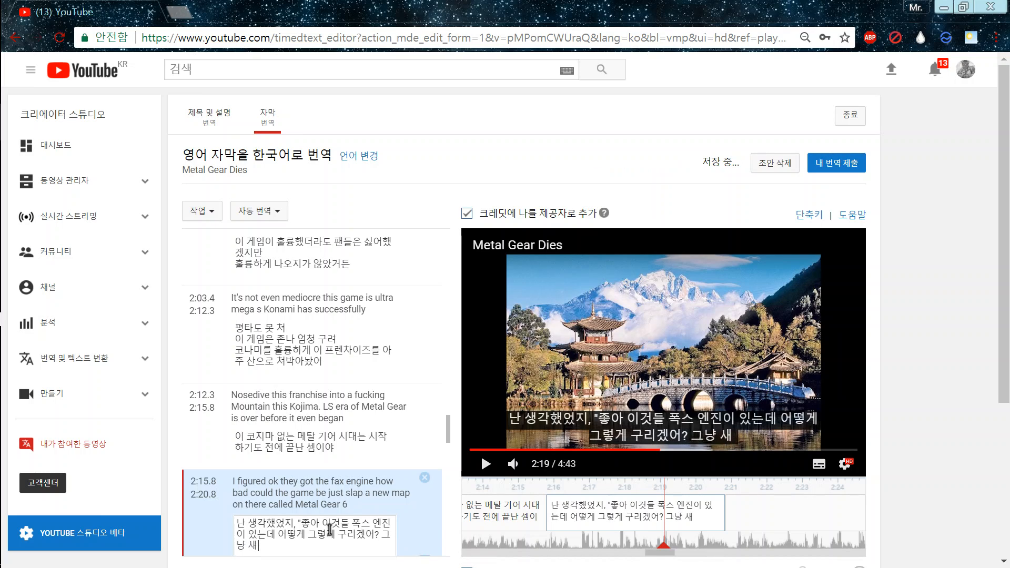
text( 지도만 추갈)
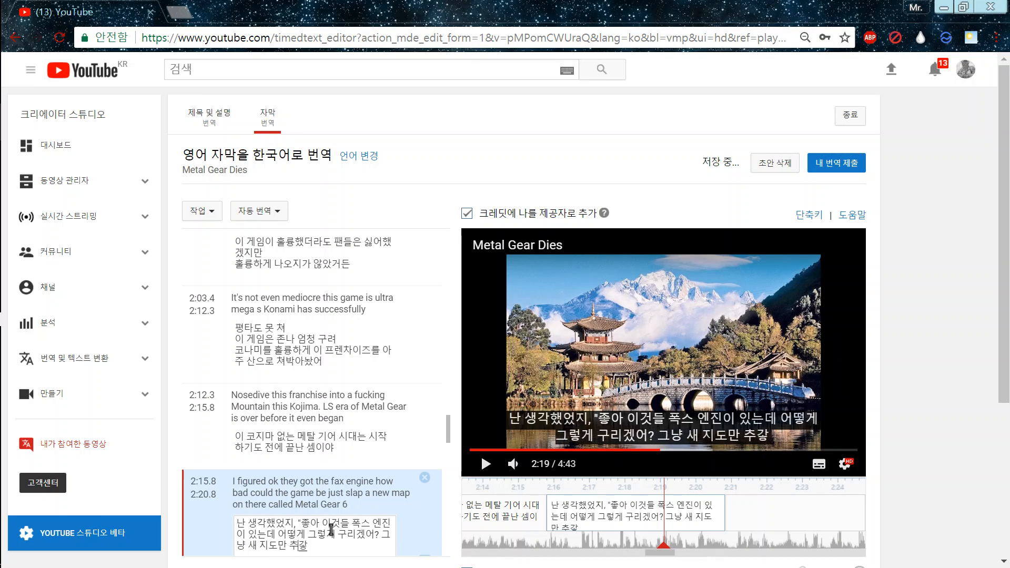
key(BackSpace)
text(하고 메탈 기어ㅅ)
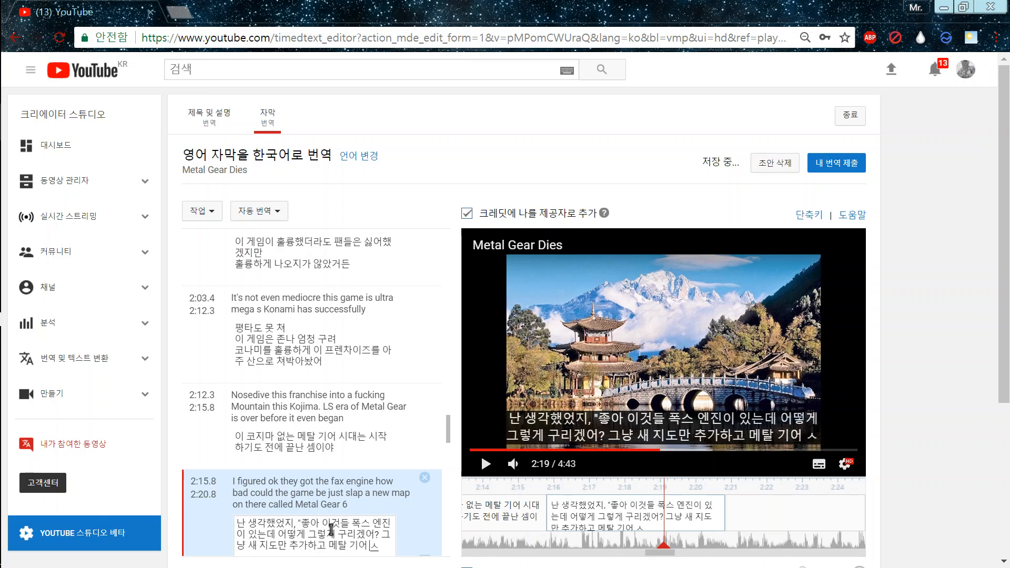
text(ㅗㄹㄹㅣㄷ)
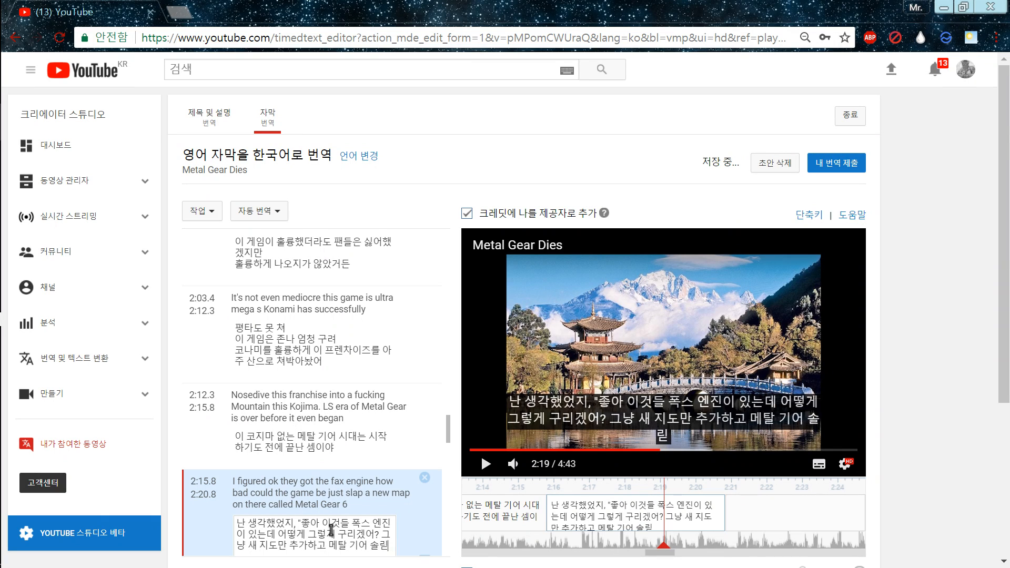
text(ㅡ)
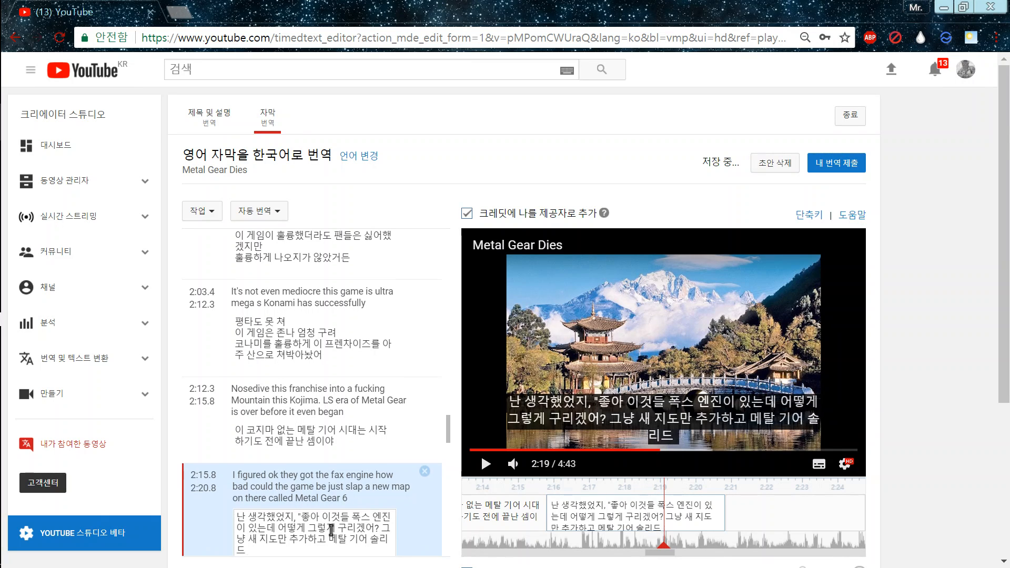
Step: Finish the 2:15.8 translation with "6", a closing quotation mark and "라고 하면 끝이지", and resume playback
text( 6"라고 함)
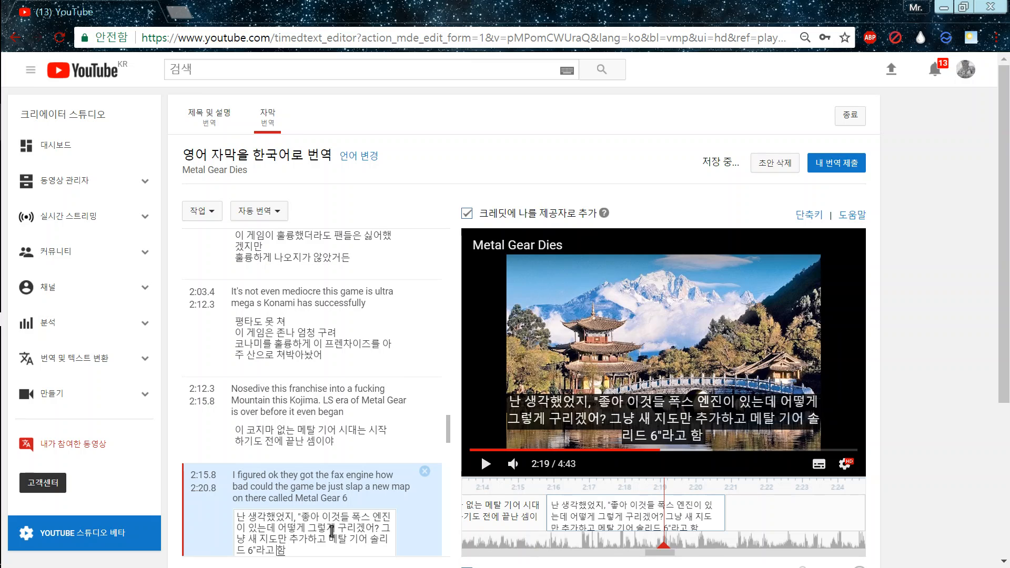
text(ㅕㄴ 도)
key(BackSpace)
key(BackSpace)
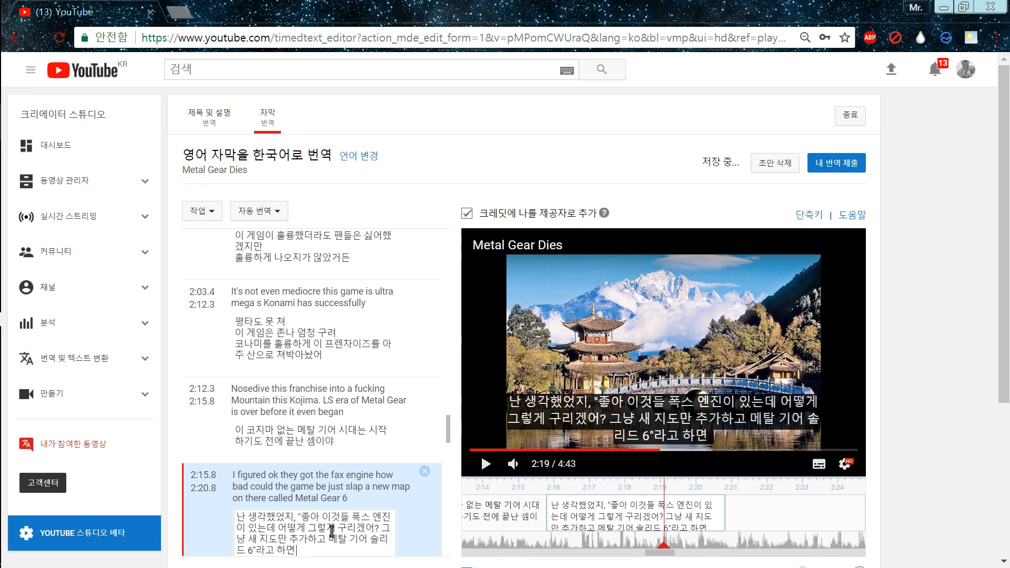
text(ㄲㅡㅌㅇㅣㅈㅣ)
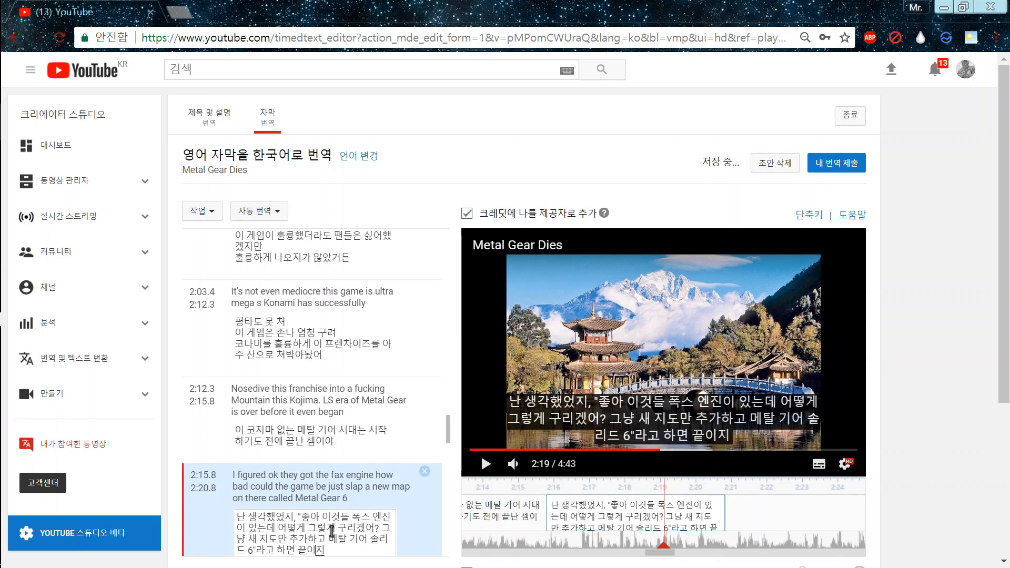
click(486, 463)
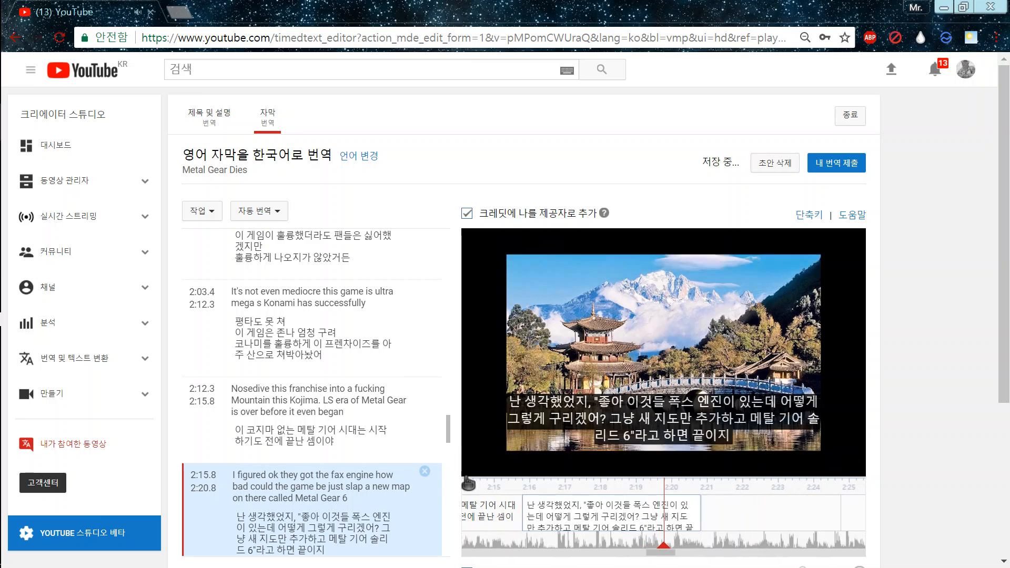
Step: Play to about 2:23 and translate the 2:20.8 caption's first sentence as "어쌔신 크리드"마냥 매년 나오는 프렌차이즈화하면 땡이지
click(491, 471)
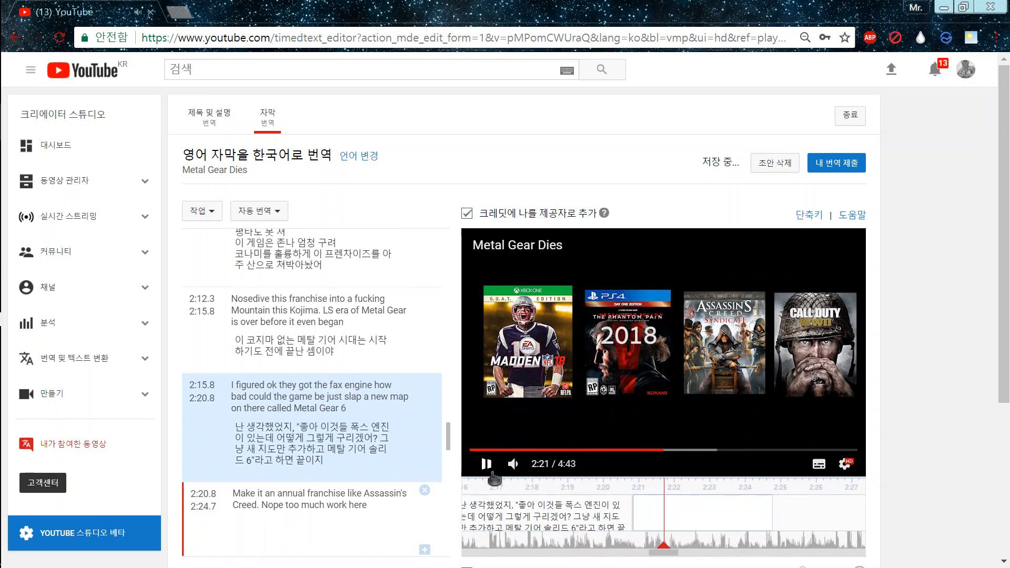
click(493, 471)
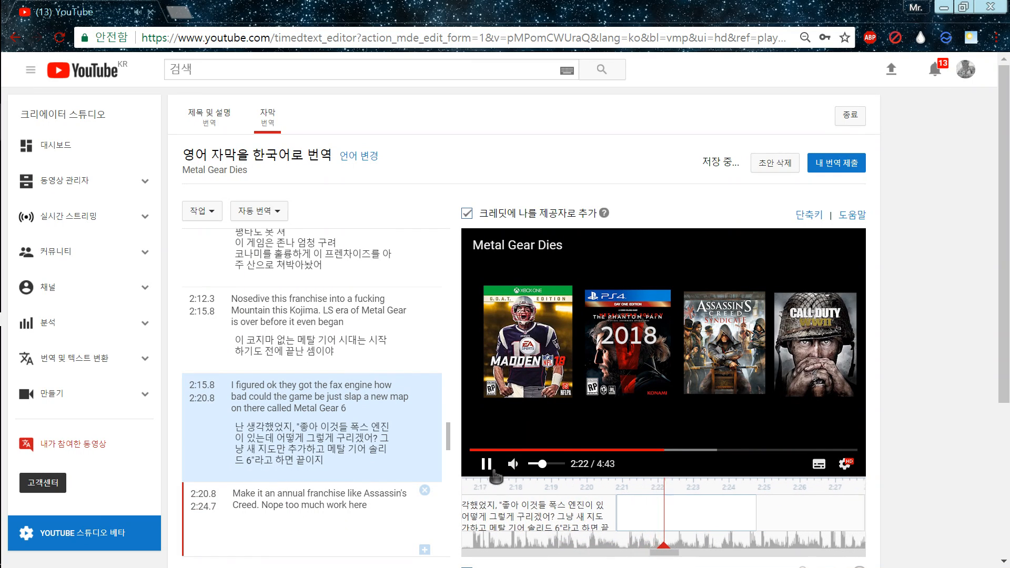
click(257, 526)
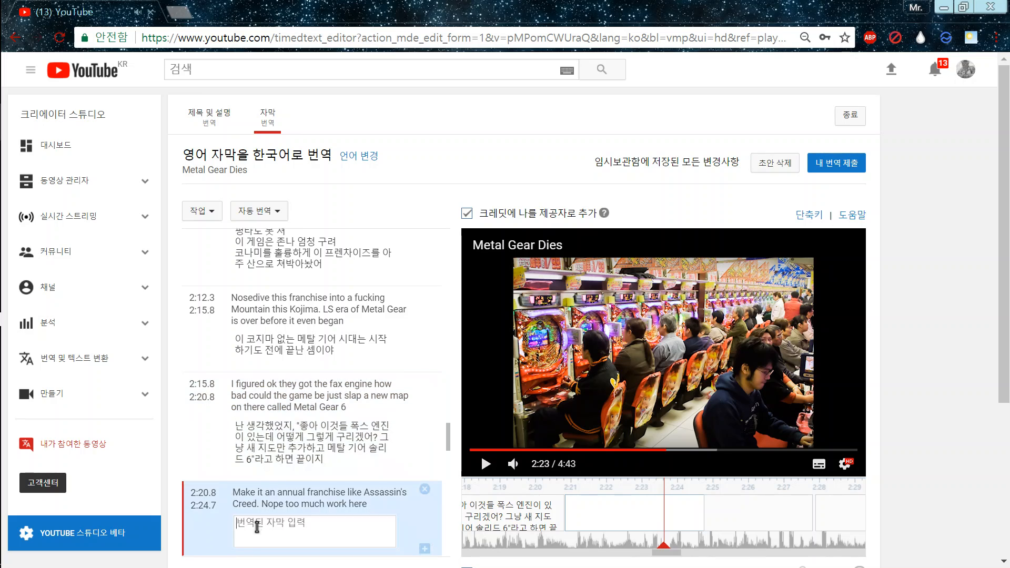
text("ㅇ)
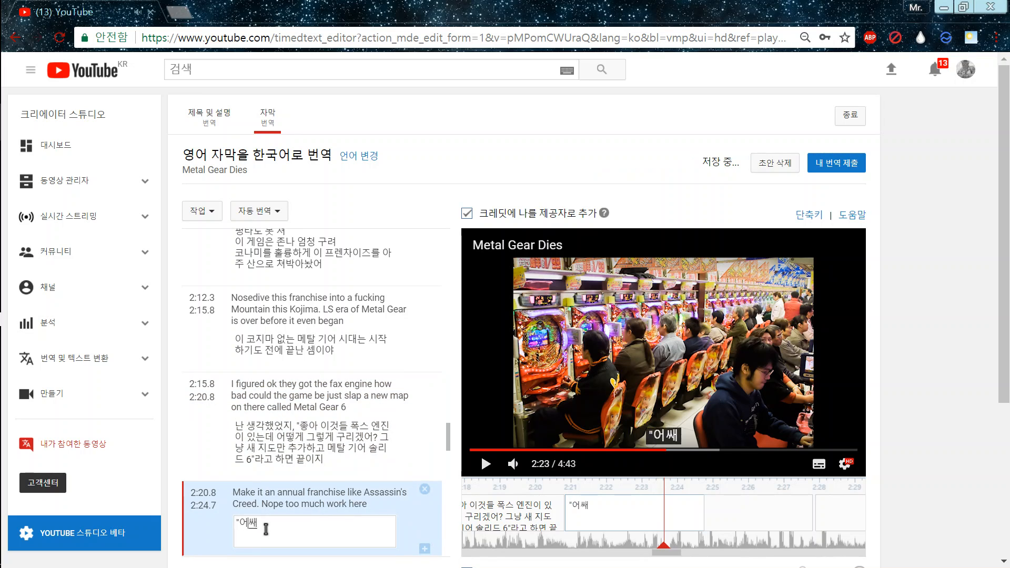
text(쌔신 크리드"마냫)
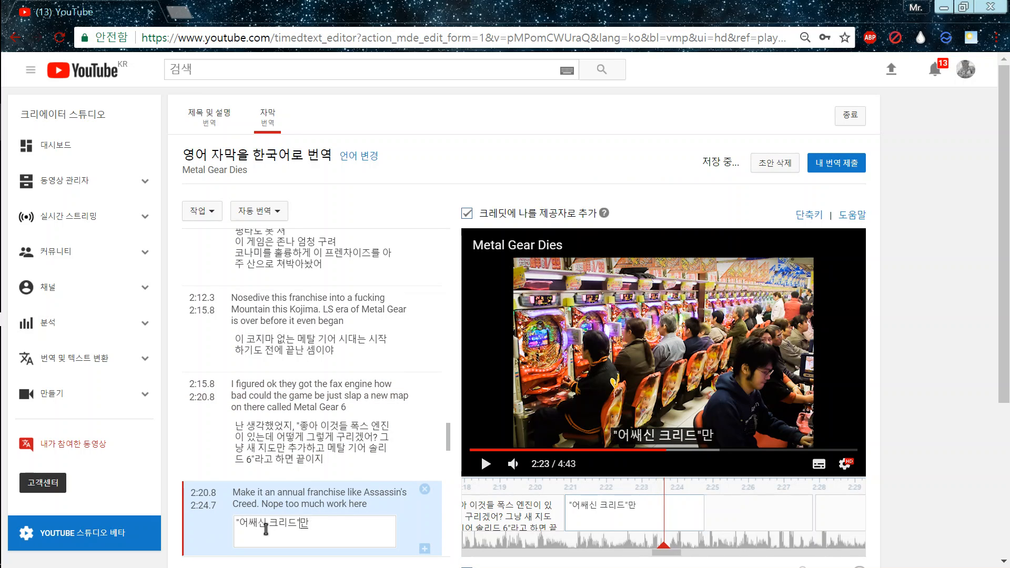
text( 매년)
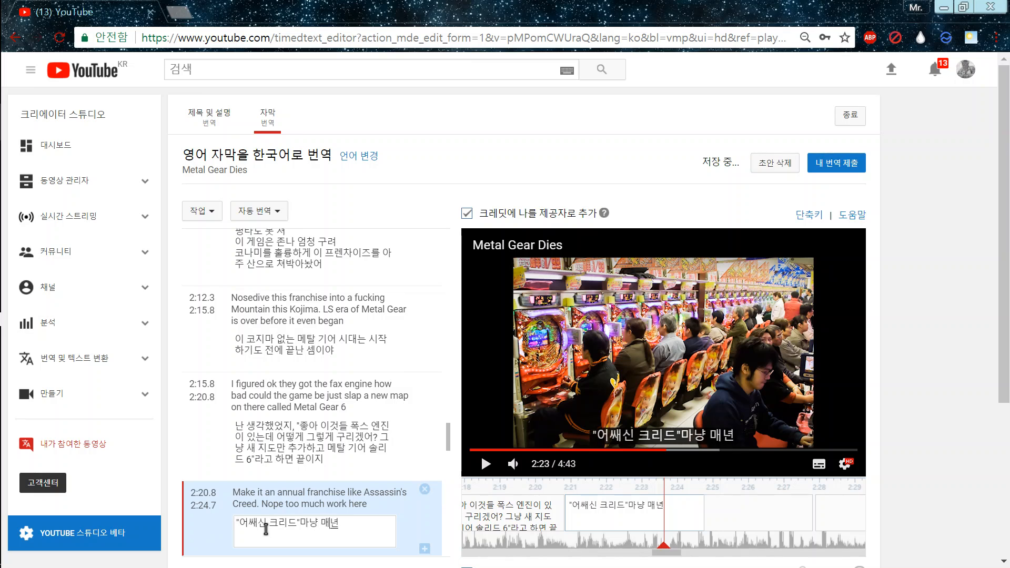
text(ㄴㅏ온)
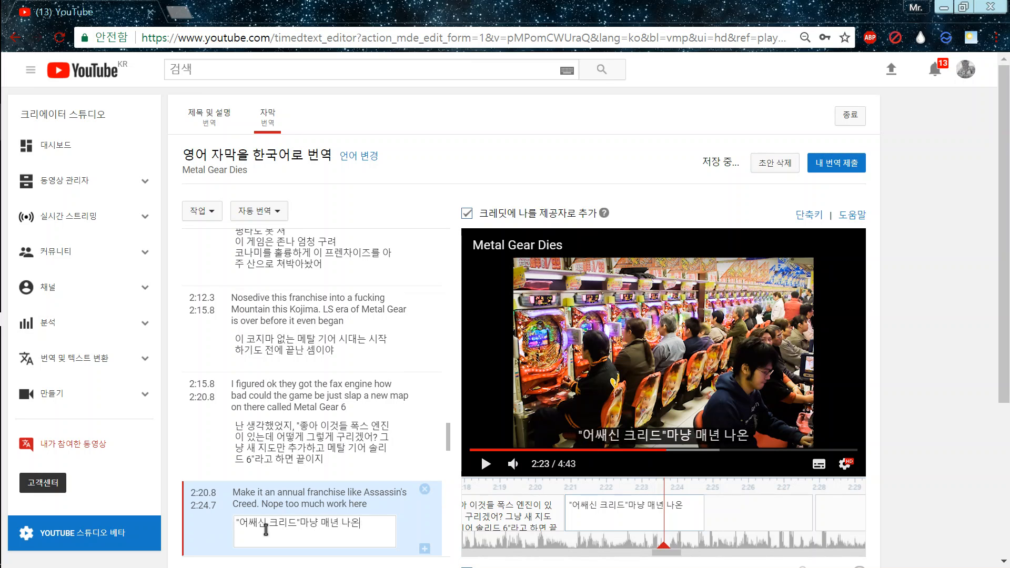
text(는 프렌차이)
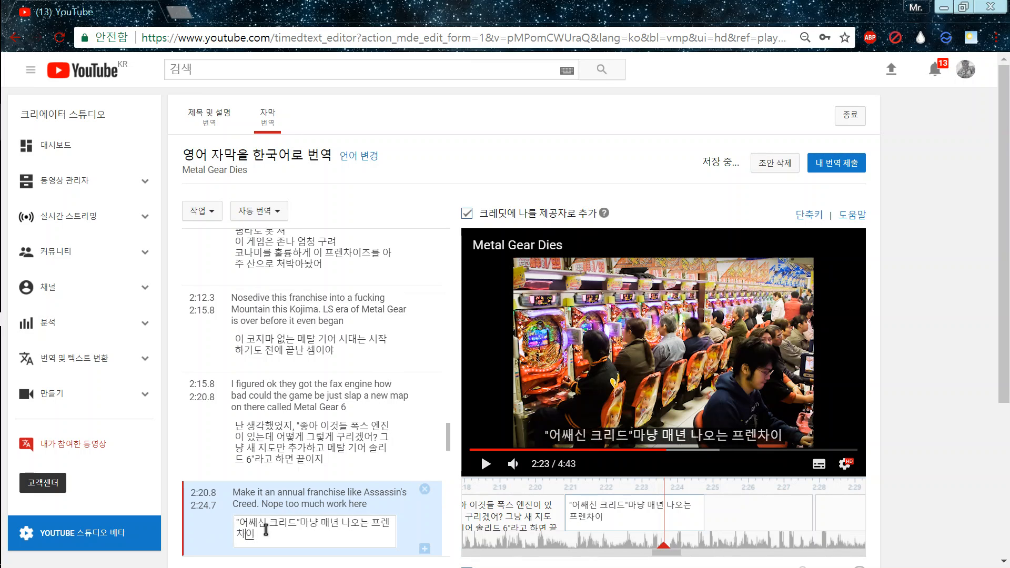
text(즈화하면 ㄷ)
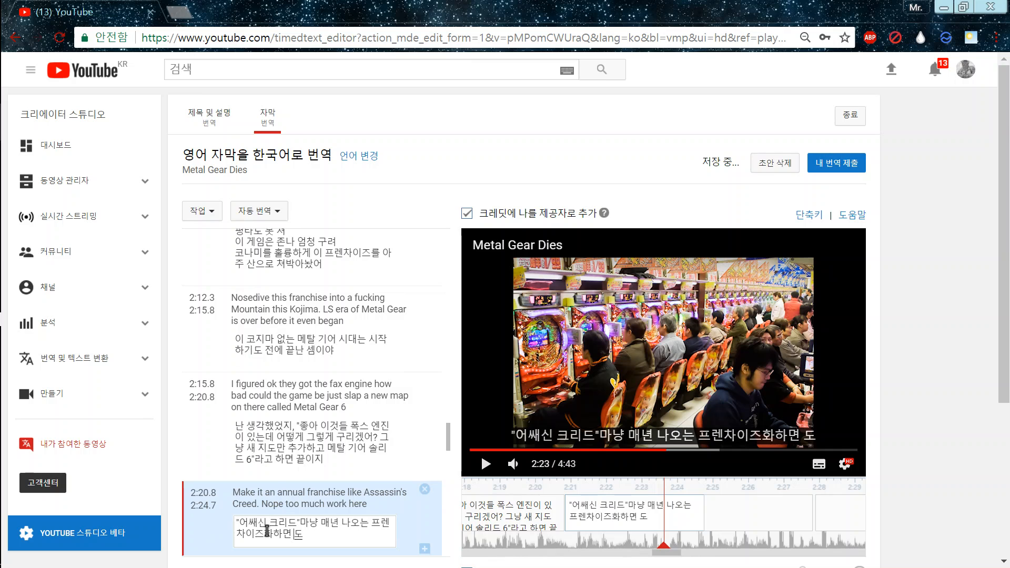
key(BackSpace)
text(땡이지)
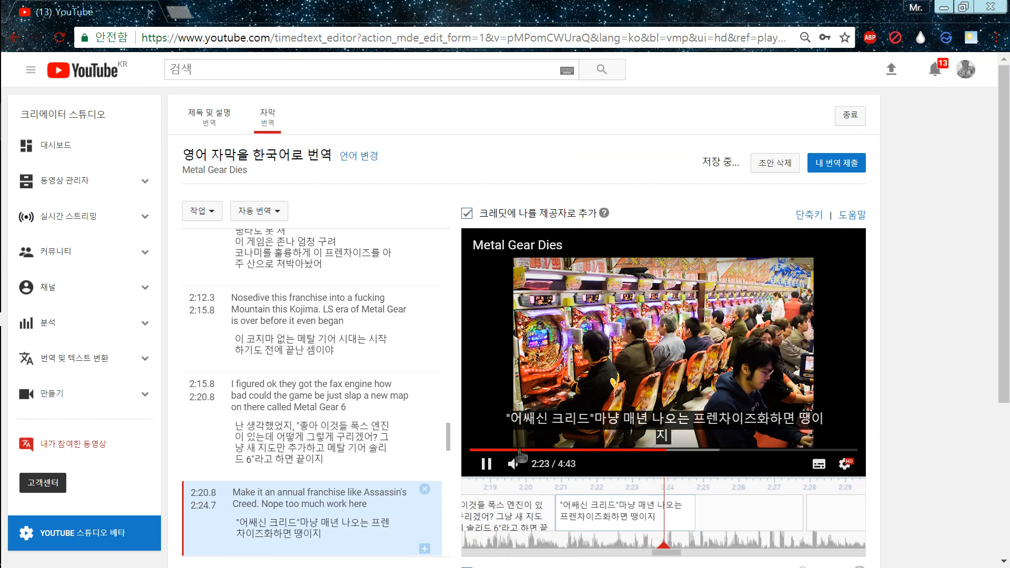
Step: Pause playback at about 2:24 and start a new line at the end of the 2:20.8 caption's translation
click(486, 464)
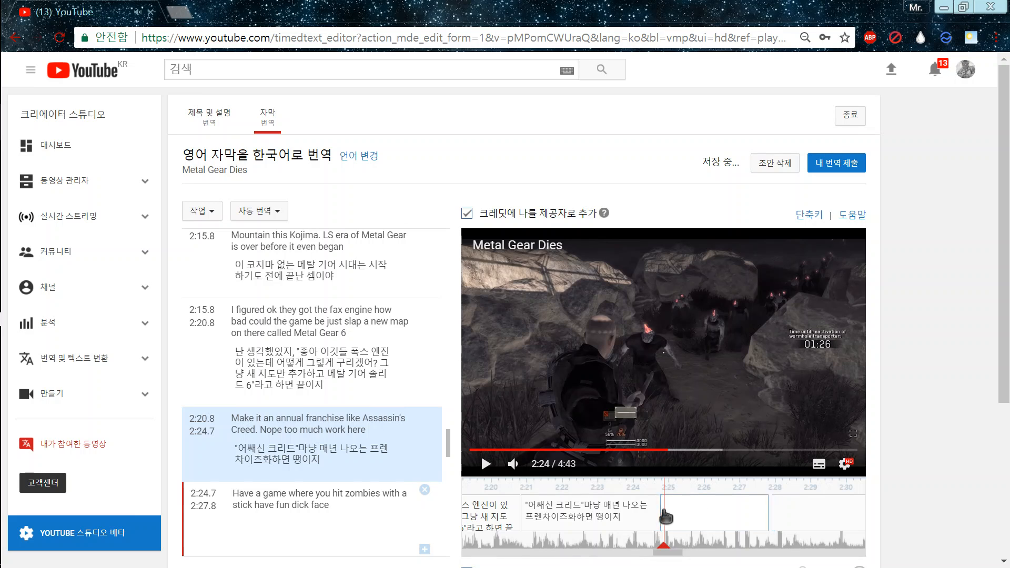
click(366, 473)
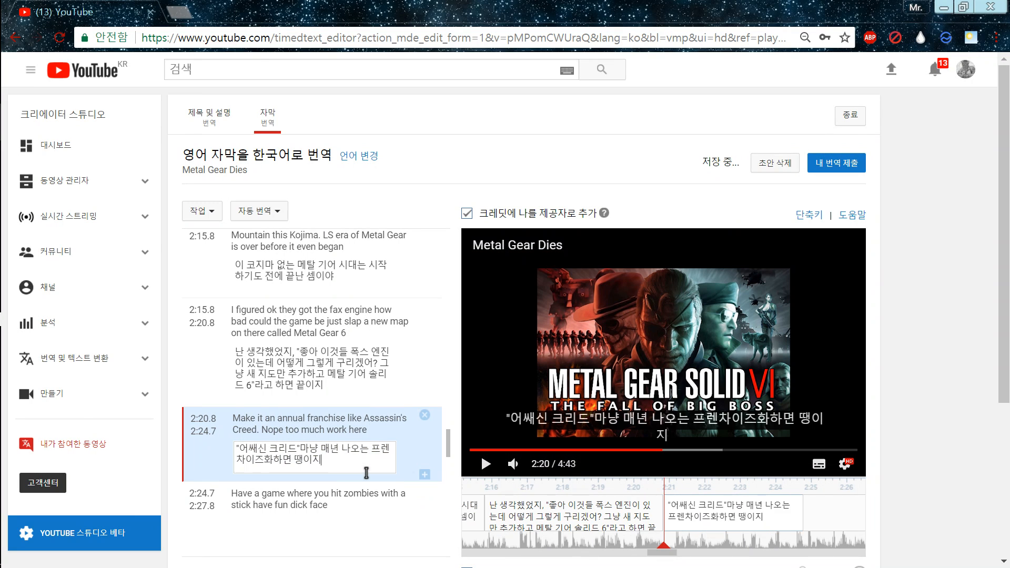
key(Return)
text(ㅇ)
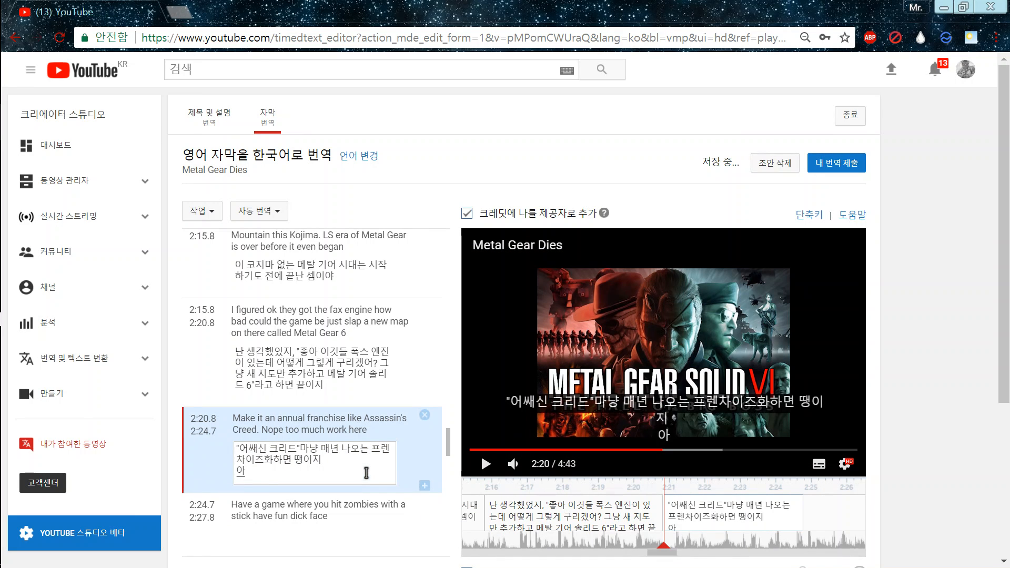
text(니렌다,)
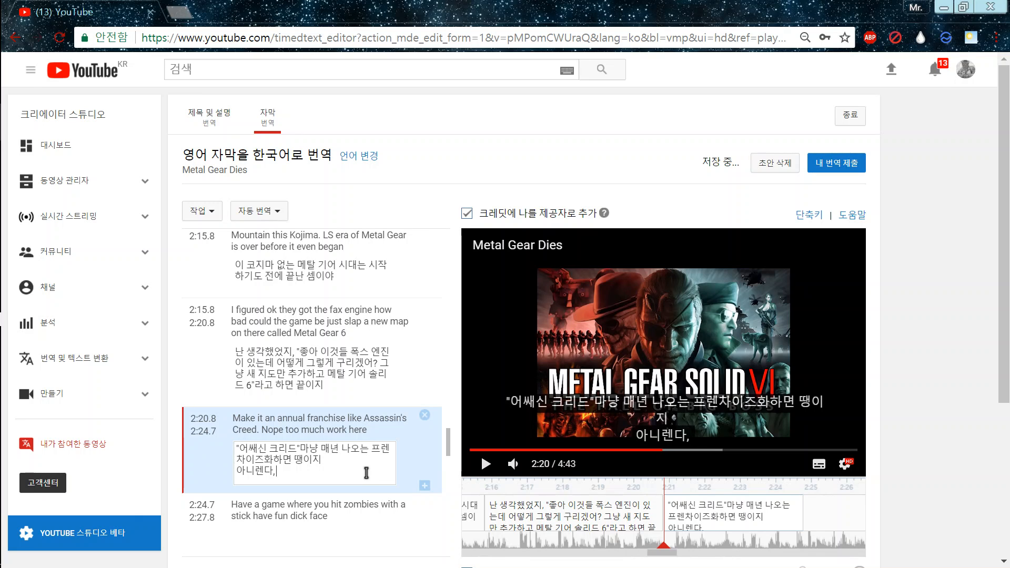
key(BackSpace)
key(BackSpace)
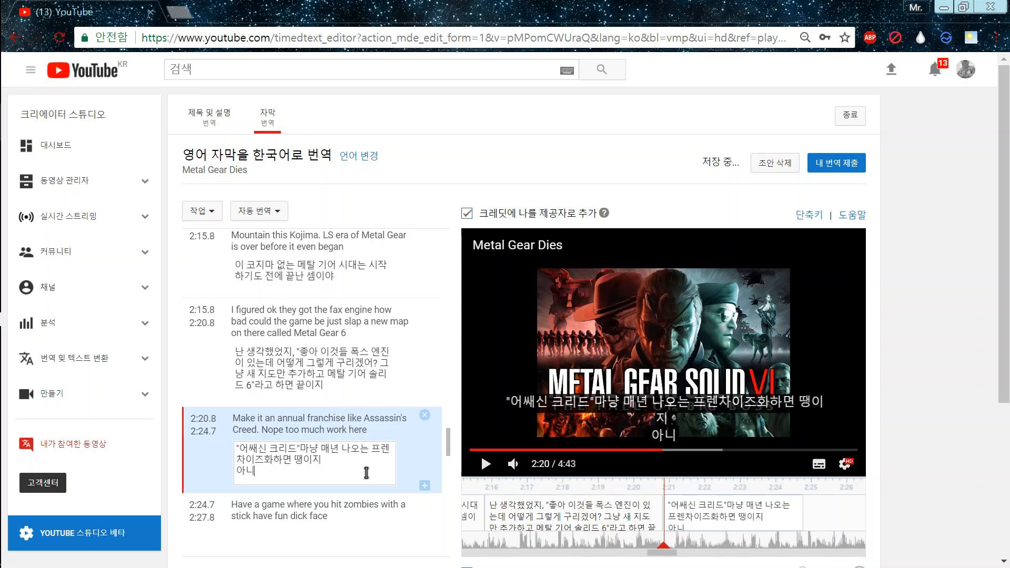
key(BackSpace)
key(BackSpace)
Step: Translate the second sentence of the 2:20.8 caption as "코나미한테는 너무 많은 일인가보지"
text(ㅋ코나미한테는 넘)
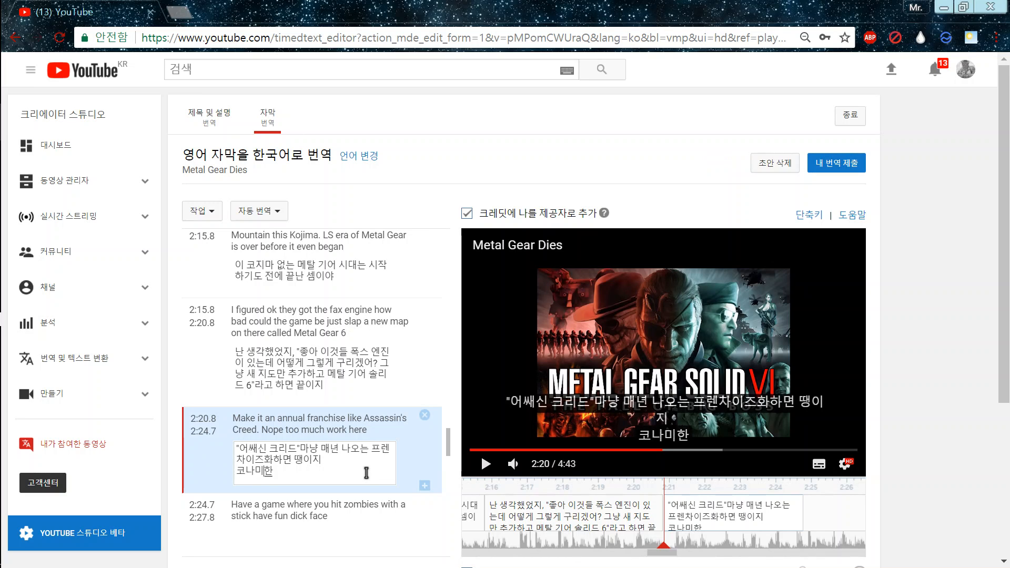
text(무 많은 이ㄹ)
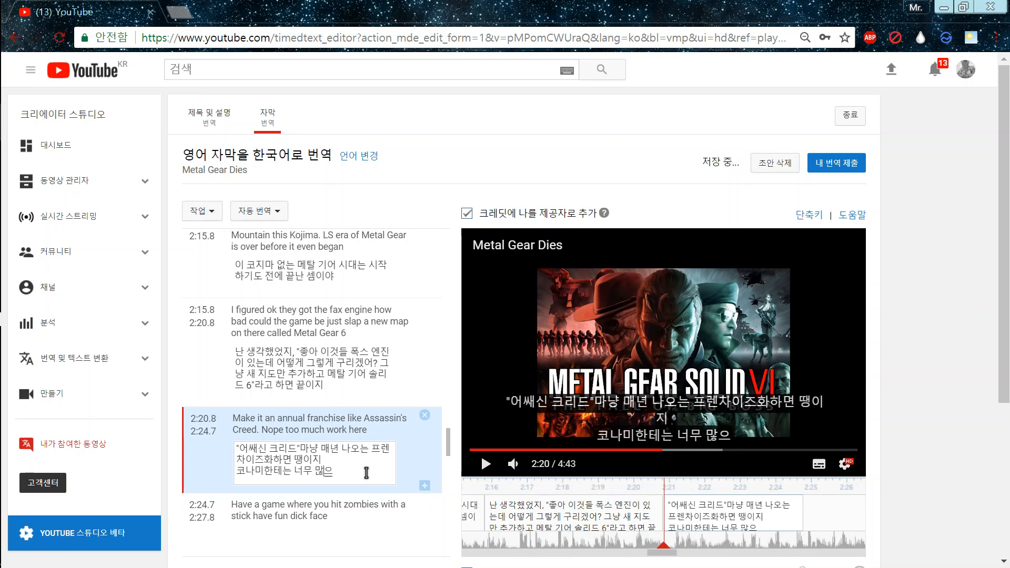
key(BackSpace)
key(BackSpace)
key(BackSpace)
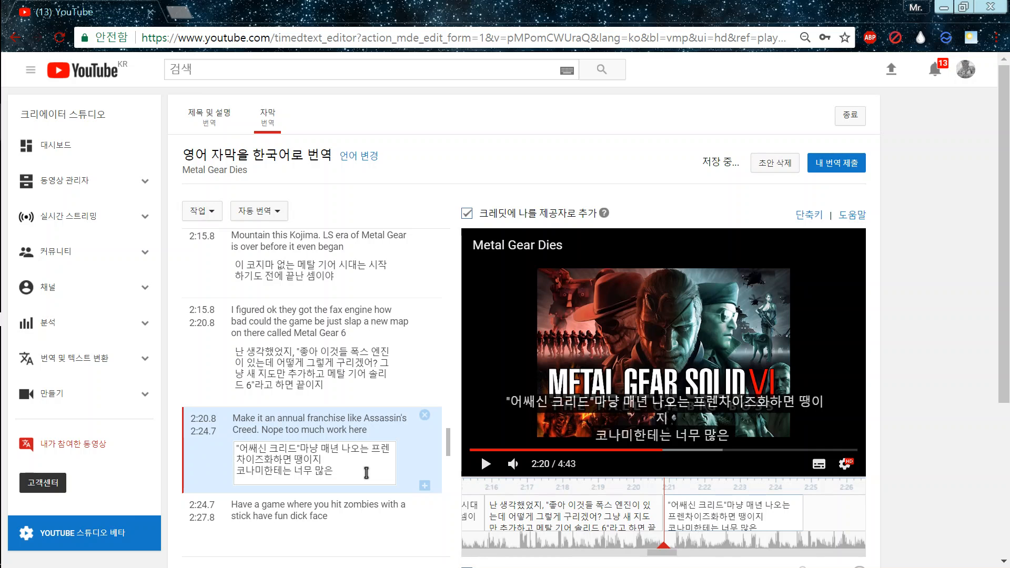
text(일인가보지)
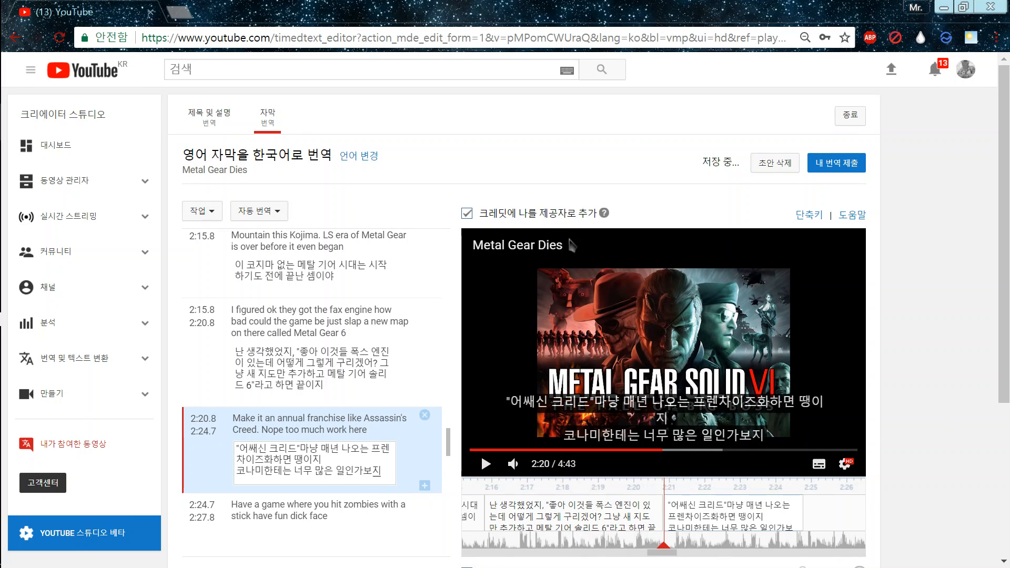
Step: Play the video to about 2:27 and move the boundary between the 2:20.8 caption and the following one to 2:24.5
click(573, 308)
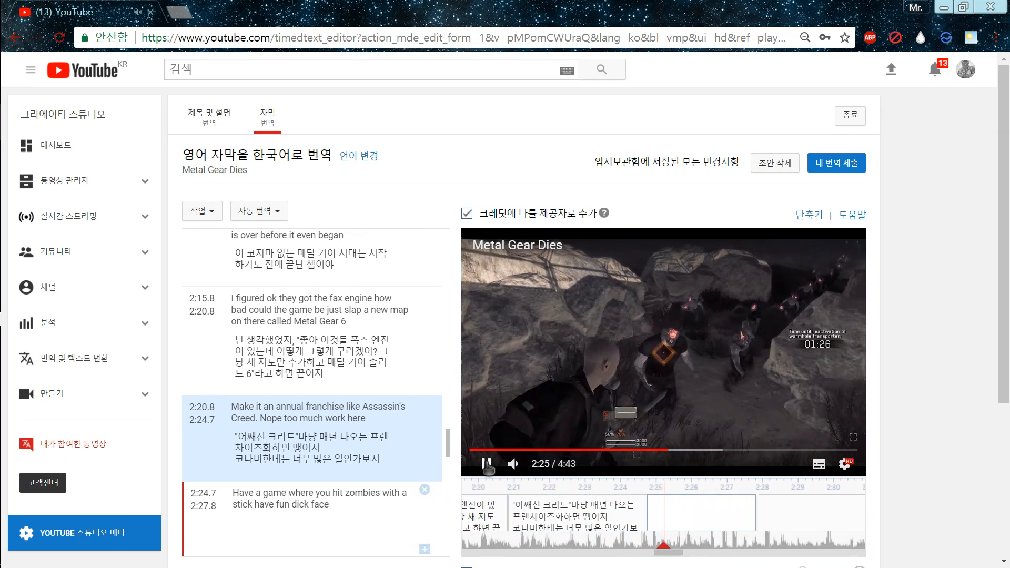
click(636, 513)
drag(627, 507, 617, 506)
click(481, 467)
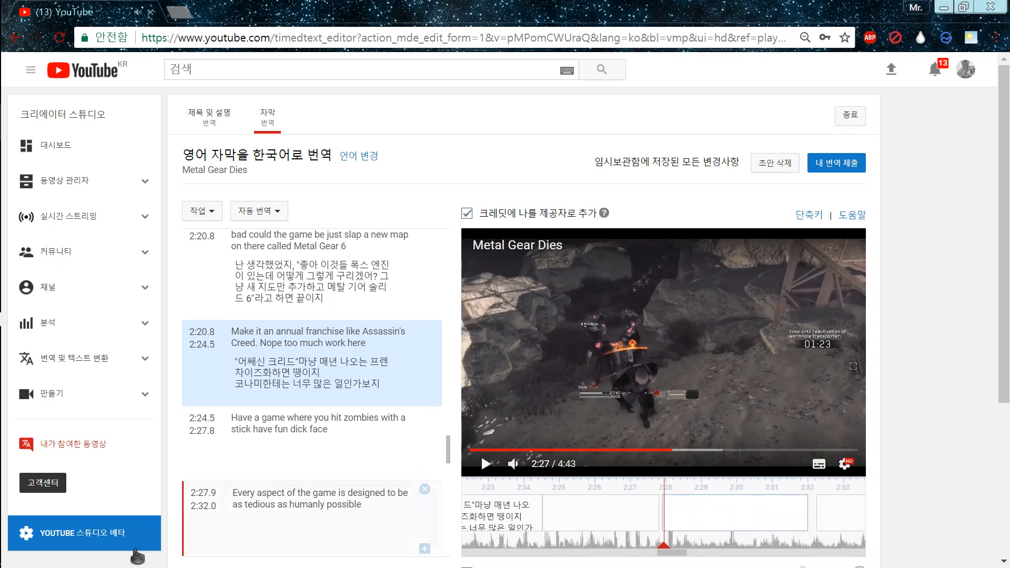
Step: Translate the first part of the 2:24.5 caption as "옛다, 좀비랑 봉 가지고 노는 게임이다"
click(246, 461)
text(예)
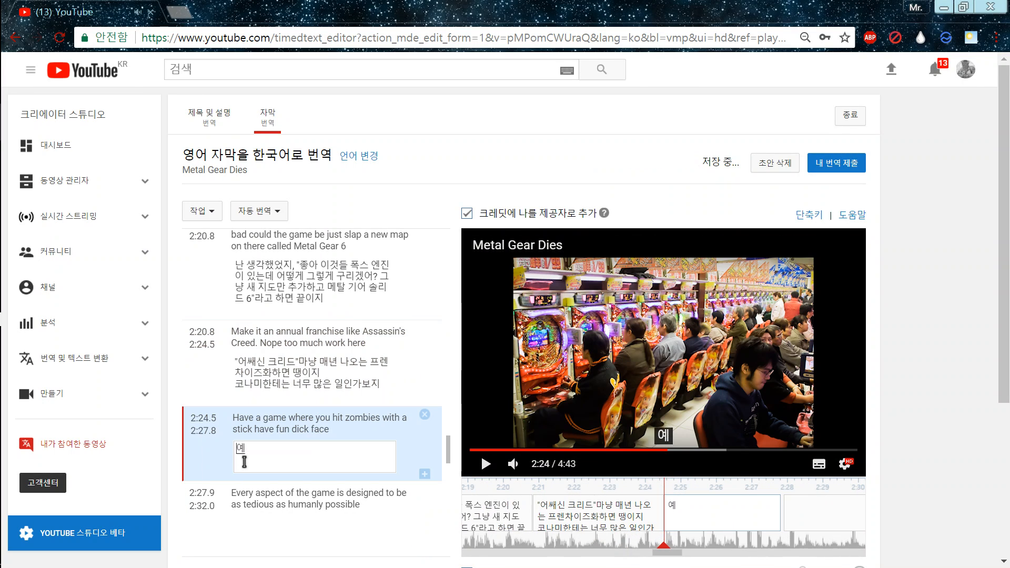
text(다, 조)
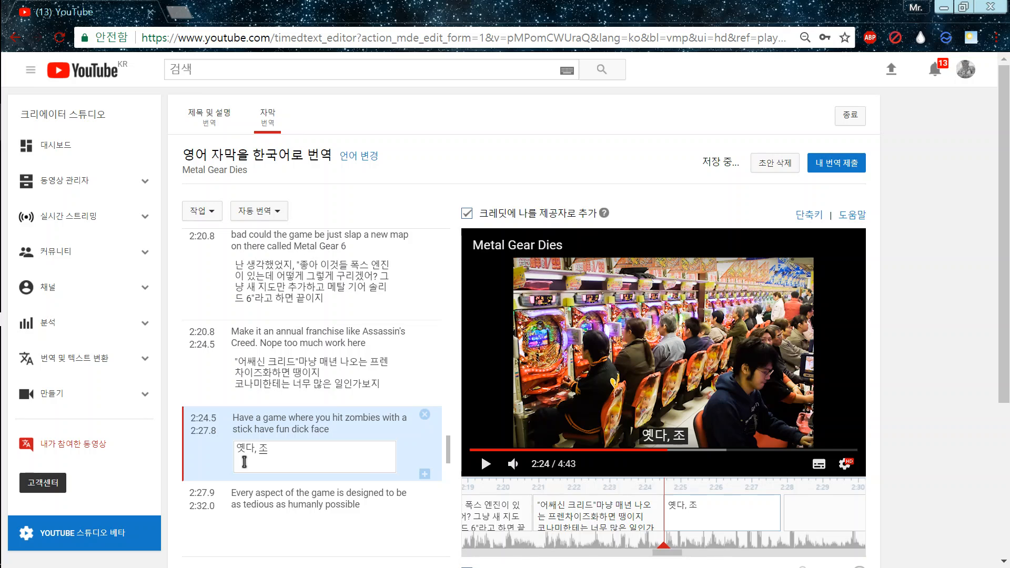
text(빌랑 보)
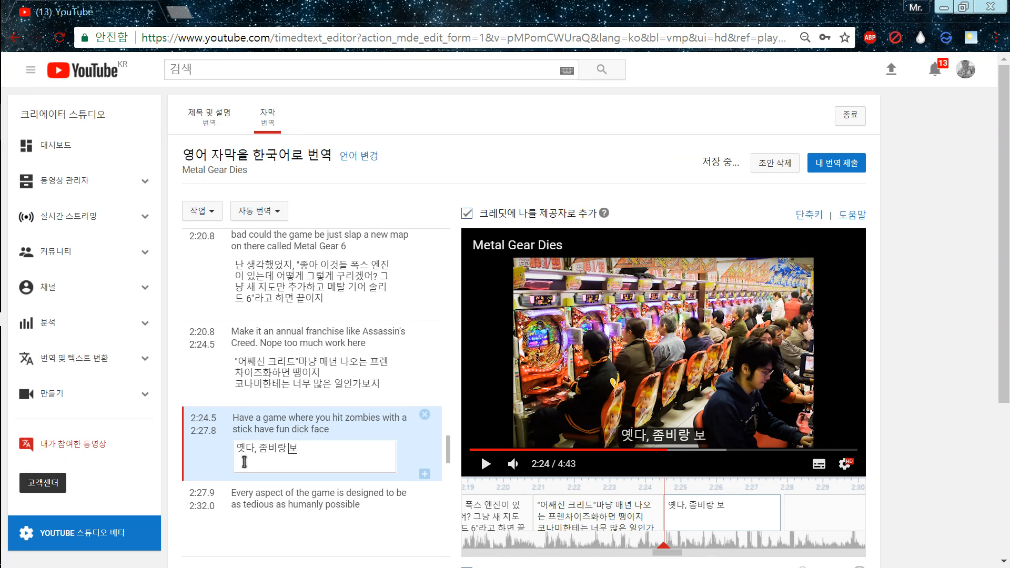
text(ㅇ 가지고 논ㄴ)
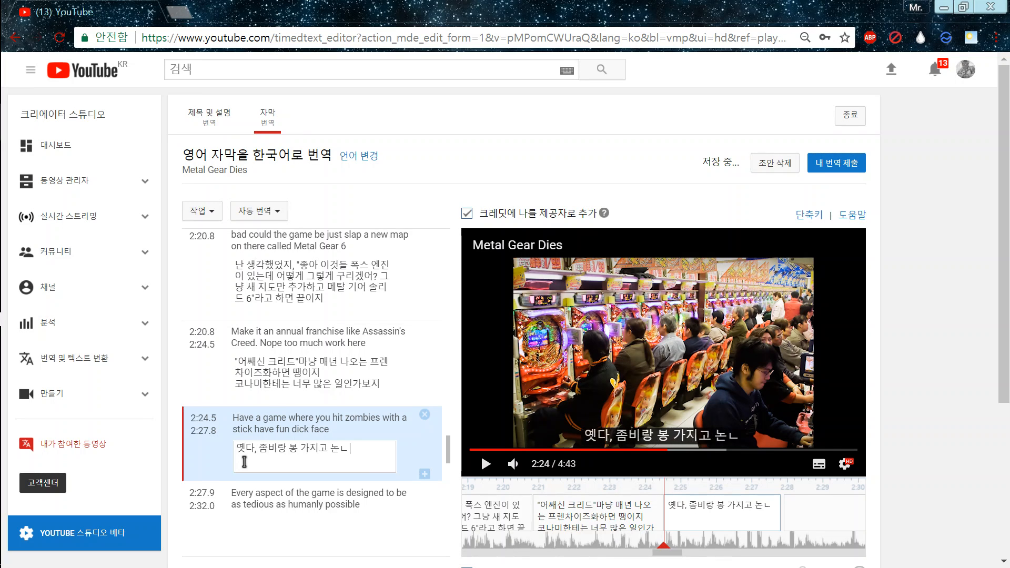
text(ㅡㄴ 게임이다)
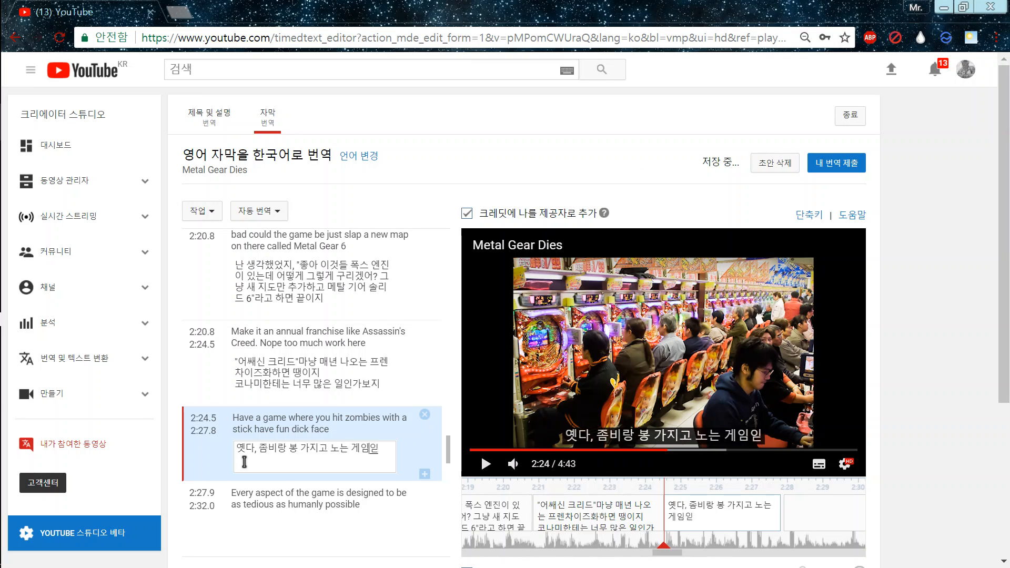
Step: Add "즐겁게 해라 좆대가리새끼야!" as a second line of the 2:24.5 caption's translation
key(Return)
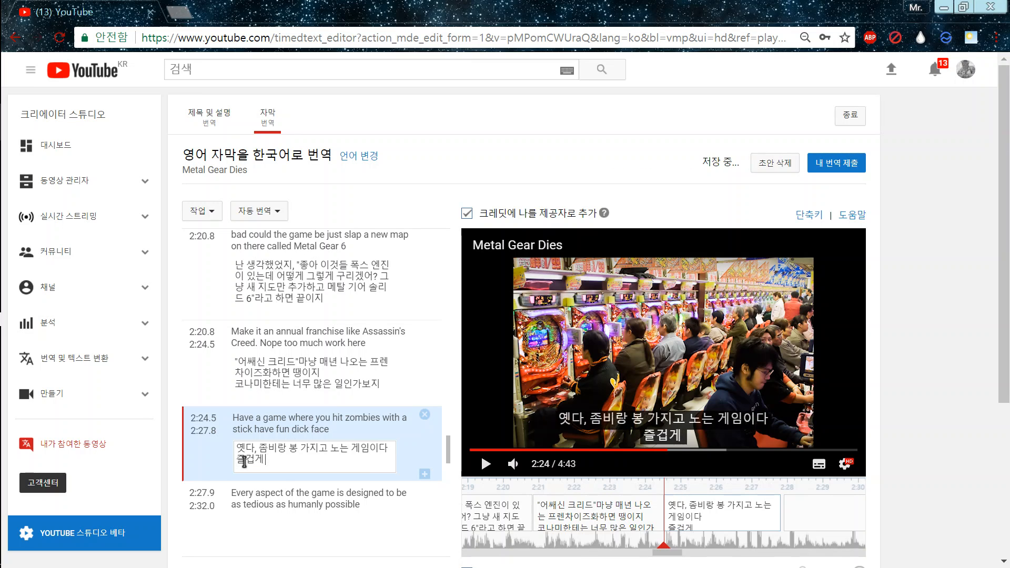
text(즐겁게 해라 좆대가리새끼)
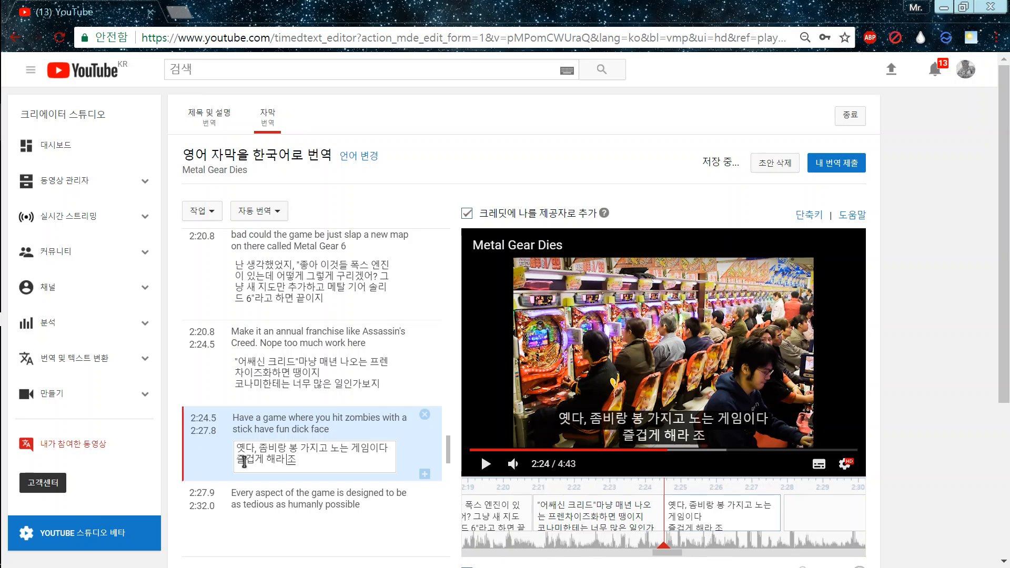
text(야!)
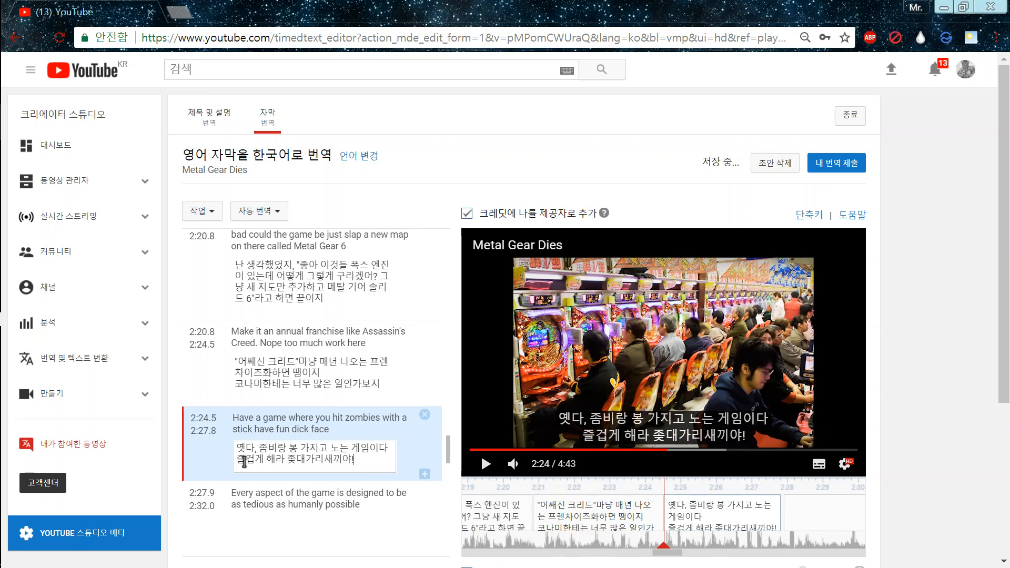
Step: Play the video to about 2:32, then extend the 2:27.9 caption's end and move the following caption's start to 2:32.6
click(485, 463)
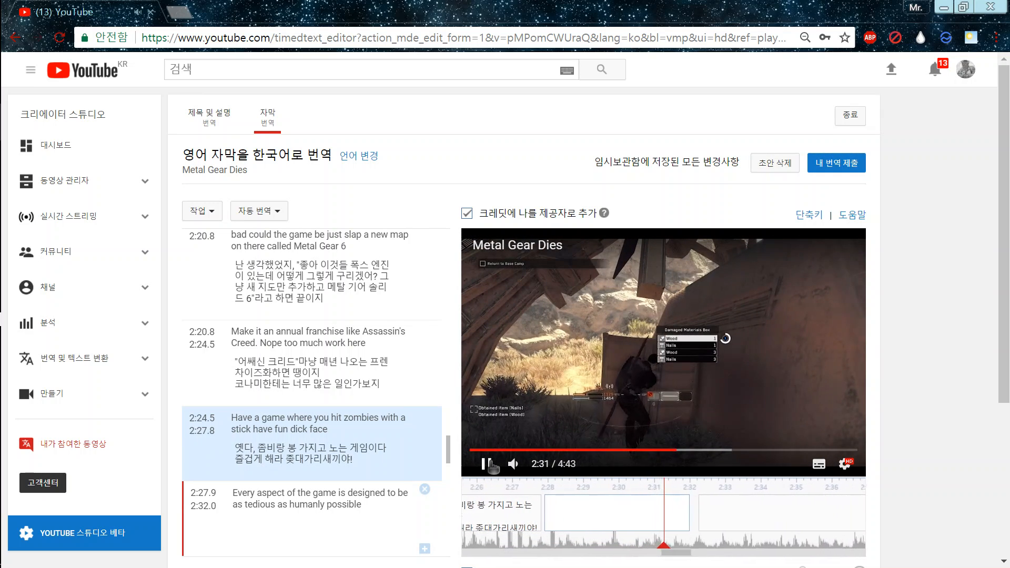
click(492, 464)
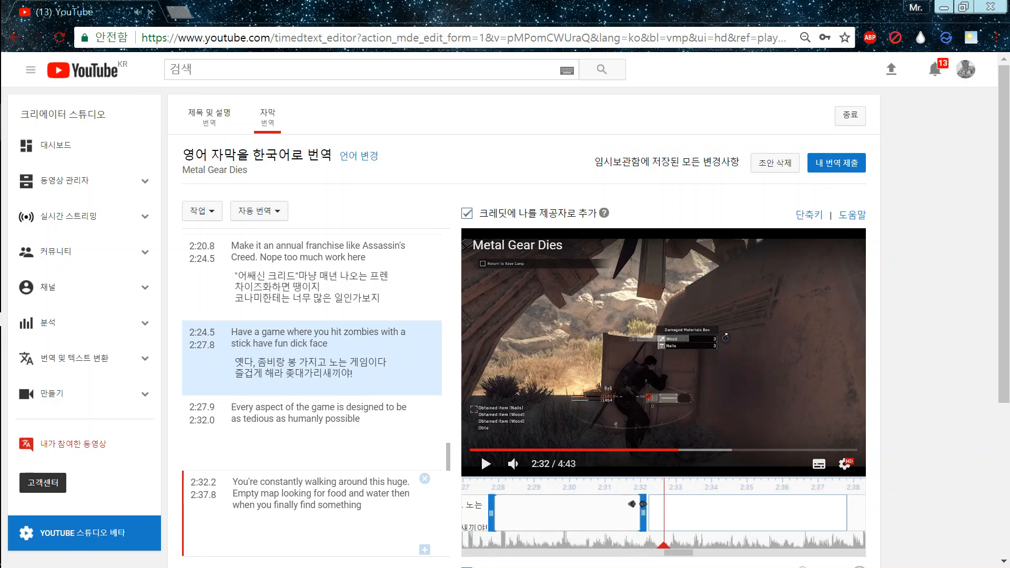
drag(656, 504, 670, 503)
Step: Translate the 2:27.9 caption as "이 게임의 모든 요소는 인간적으로 가능한 한계까지 짜증나게 되어 있어"
click(344, 445)
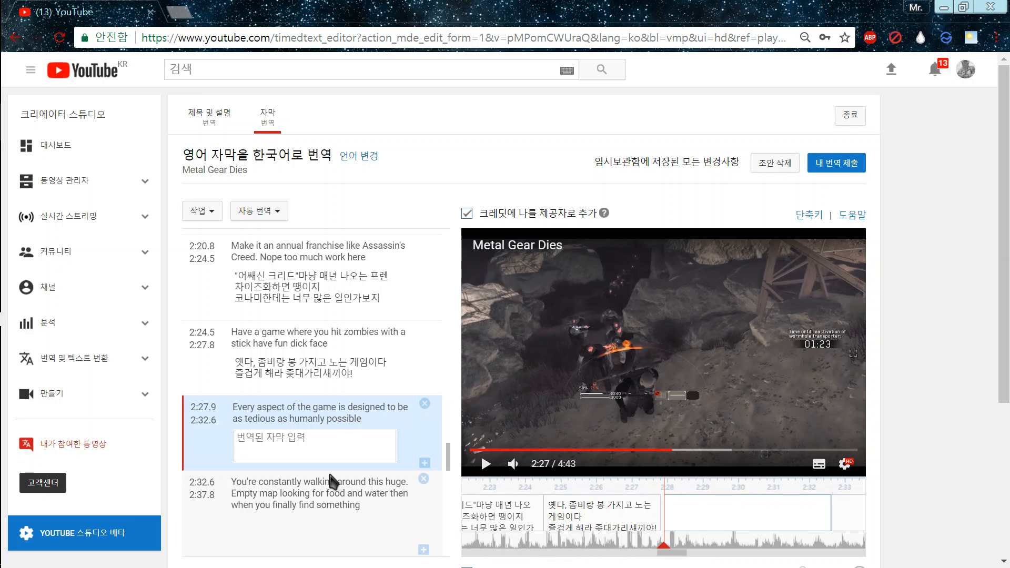
text(이 게임)
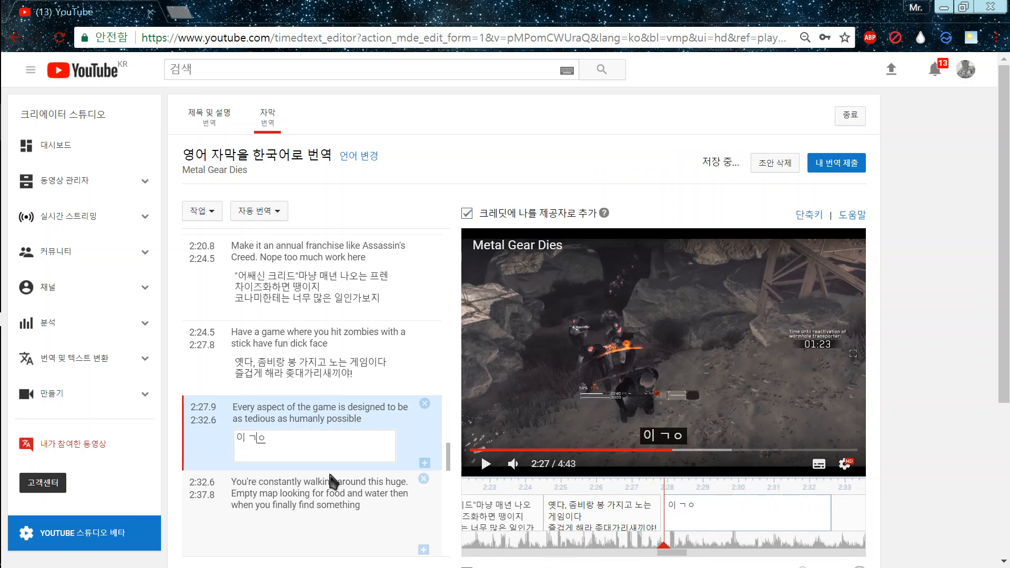
text(의 모)
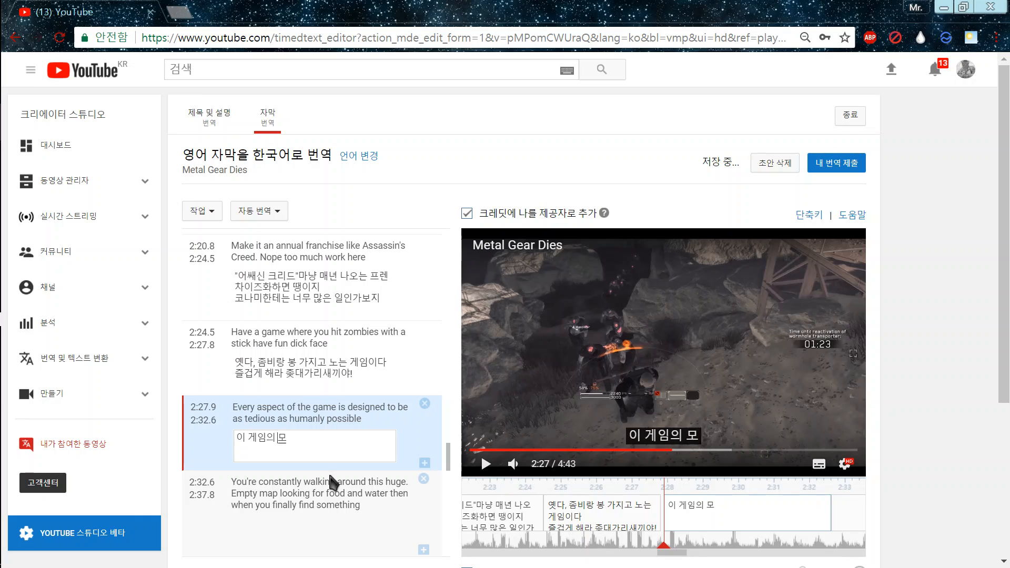
text(든 ㅇ요소는 인간적)
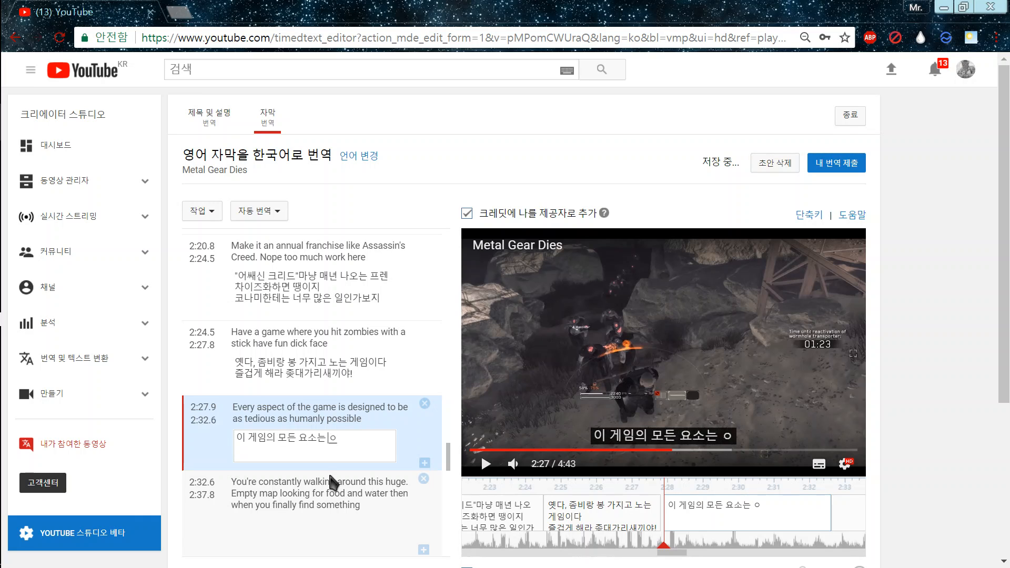
text(으로 가능한 ㅎ)
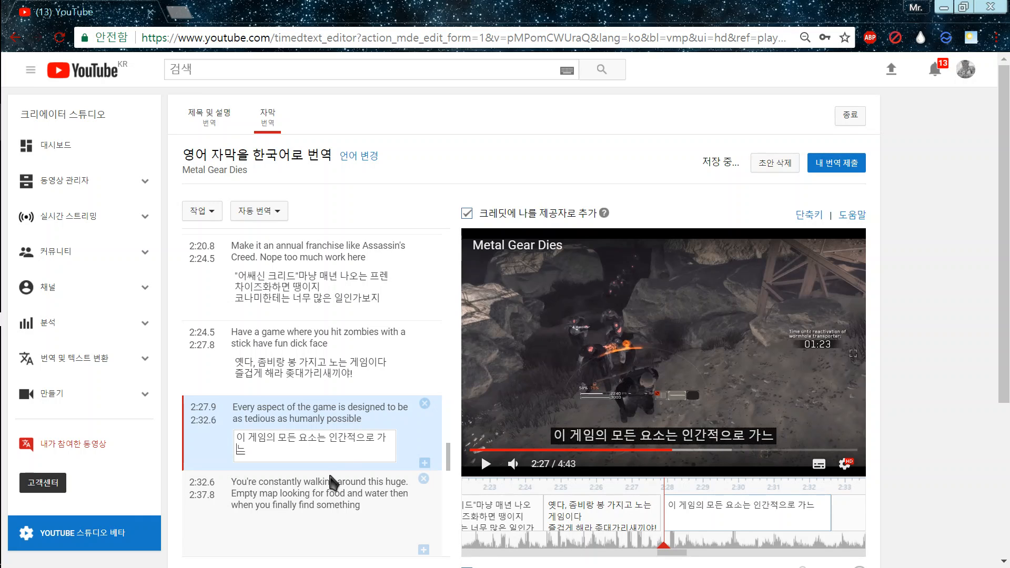
text(한ㄱ)
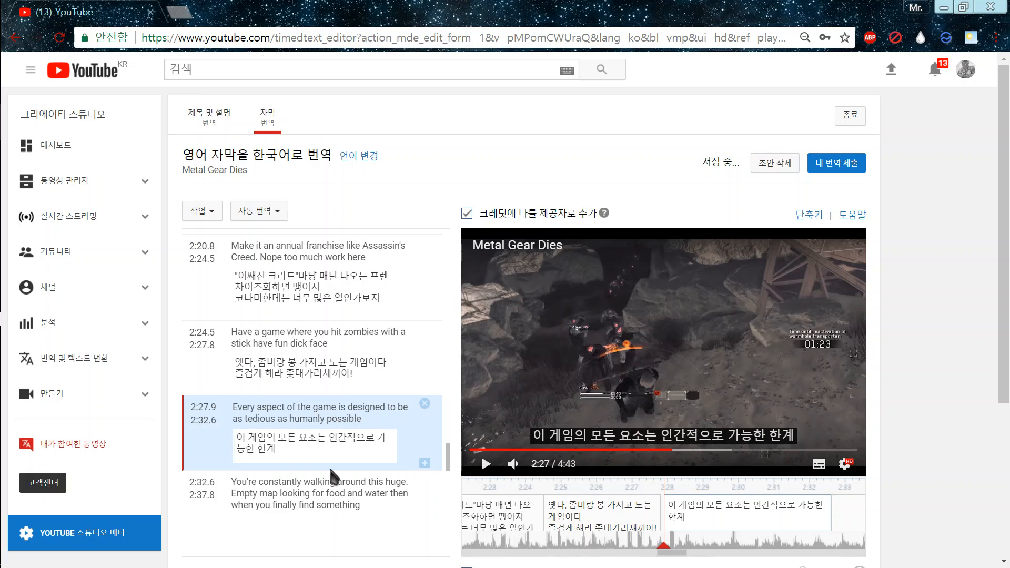
text(계까지 짜)
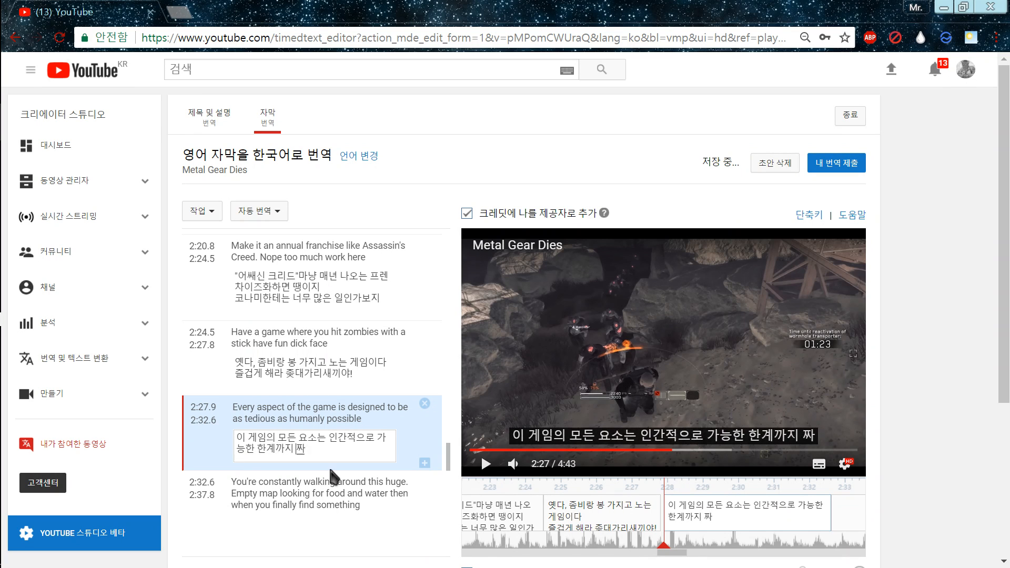
text(증나게 되어 있어)
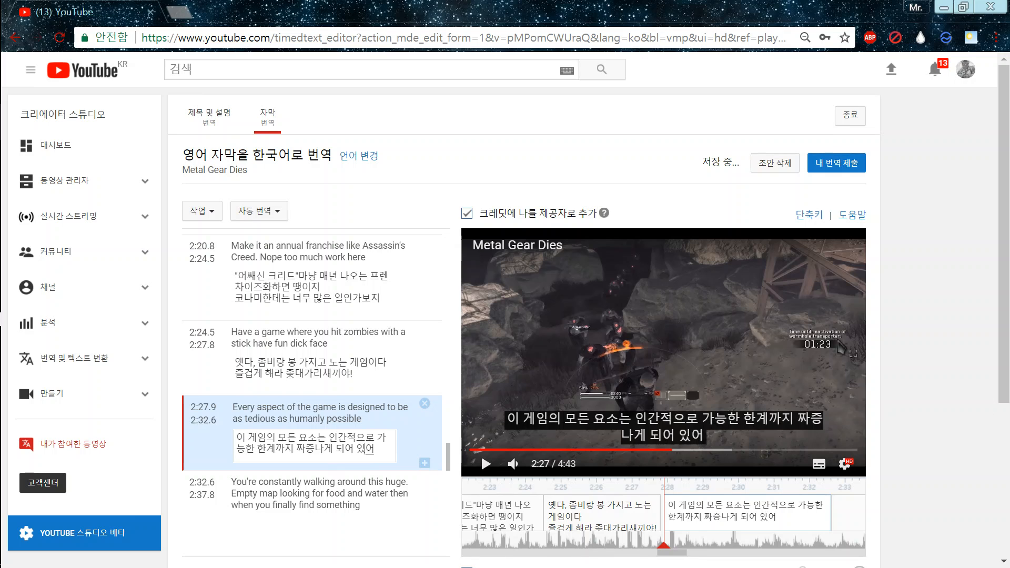
Step: Play the video to about 2:33 and translate the first part of the 2:32.6 caption as "이 크고 텅 빈 맵을 계속해서 걸어다니게 되는데"
click(816, 346)
click(364, 533)
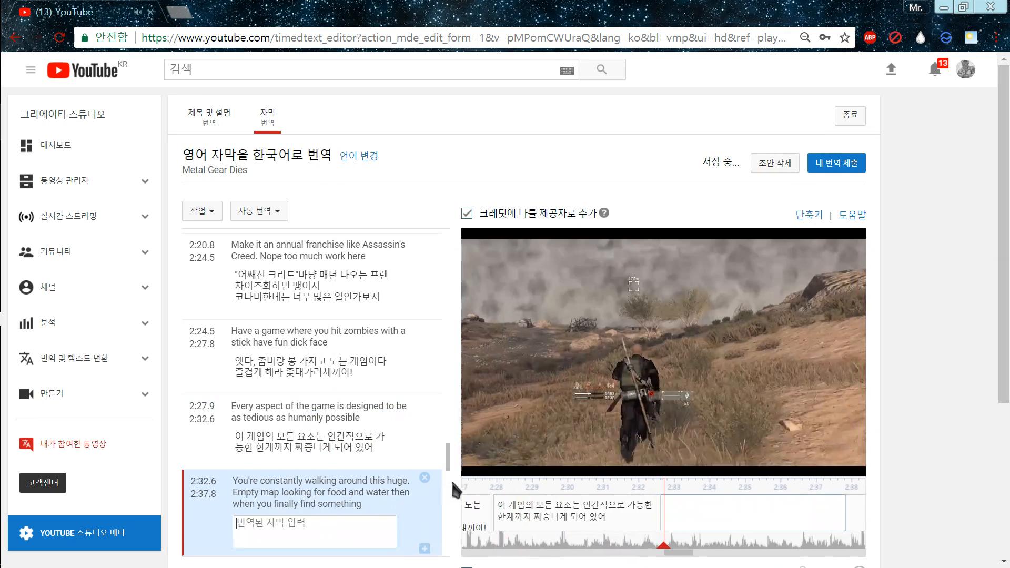
click(342, 524)
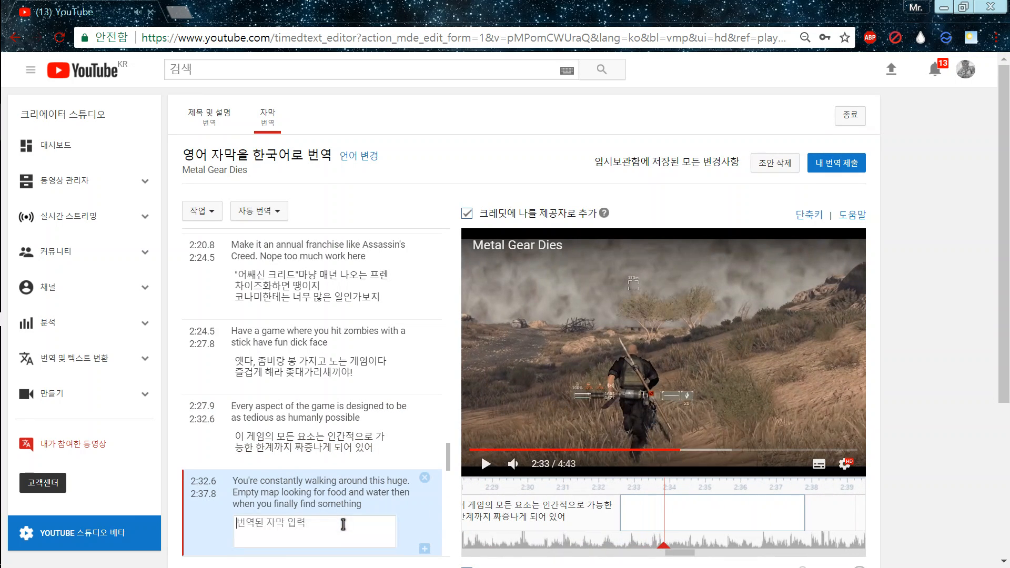
text(ㅇ)
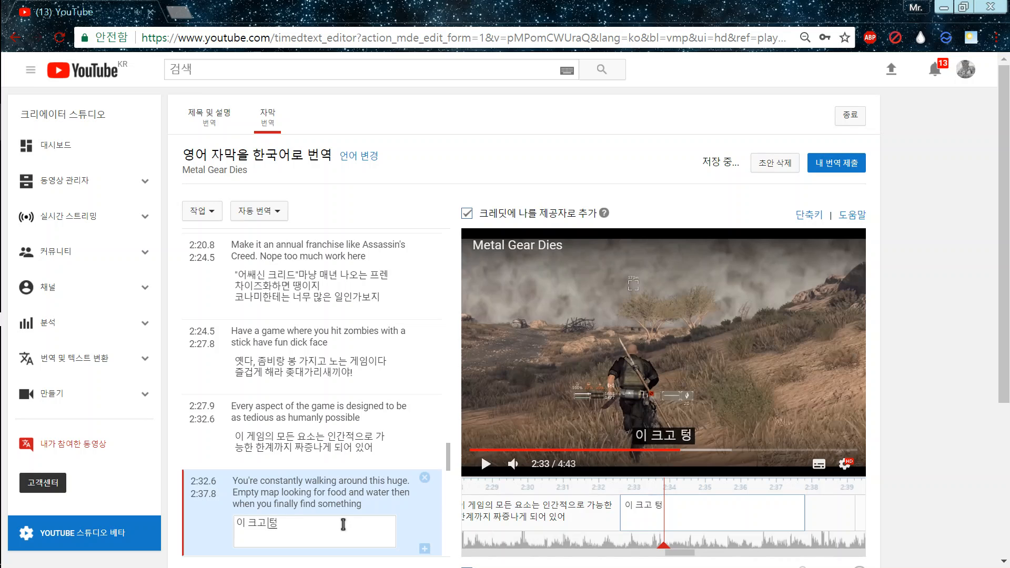
text( 크고 텅 빈 맵을 )
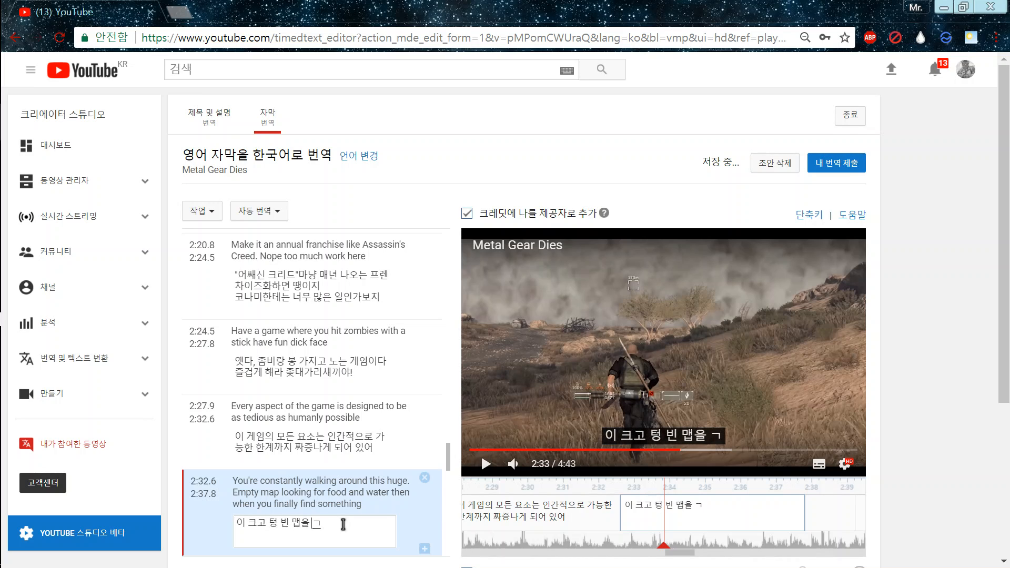
text(계속)
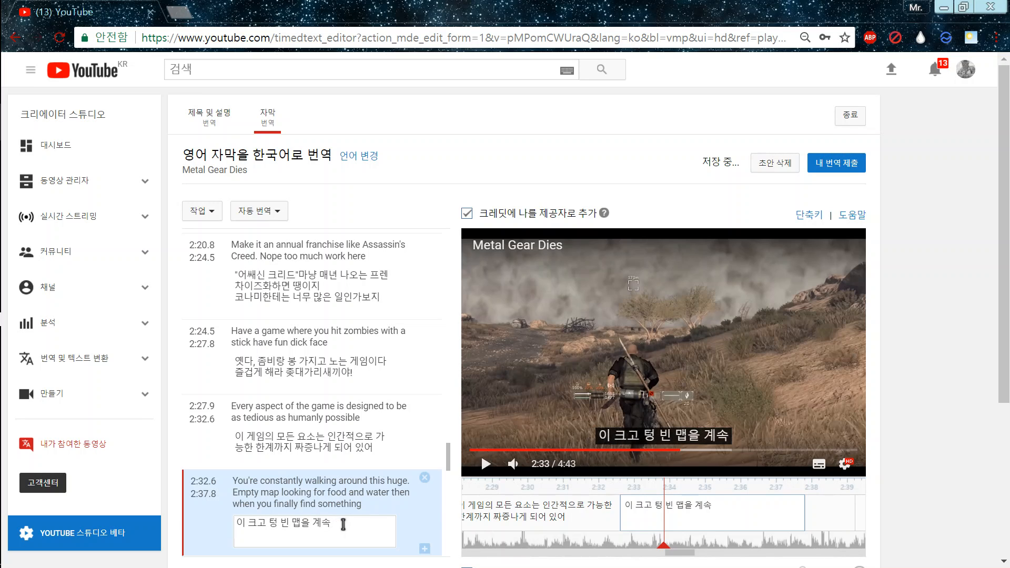
text(해서 걸어다니게)
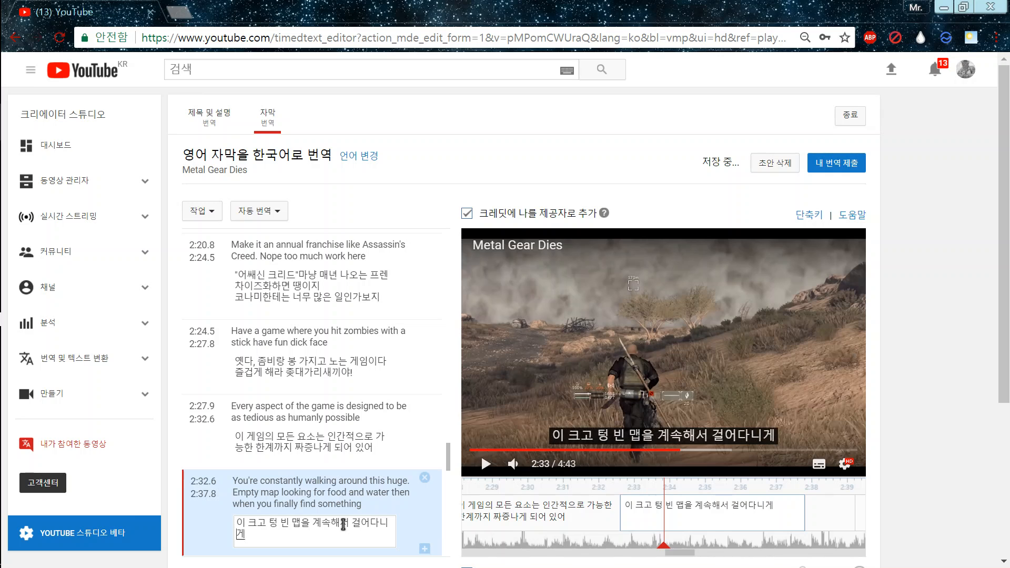
text( 되는ㄷ)
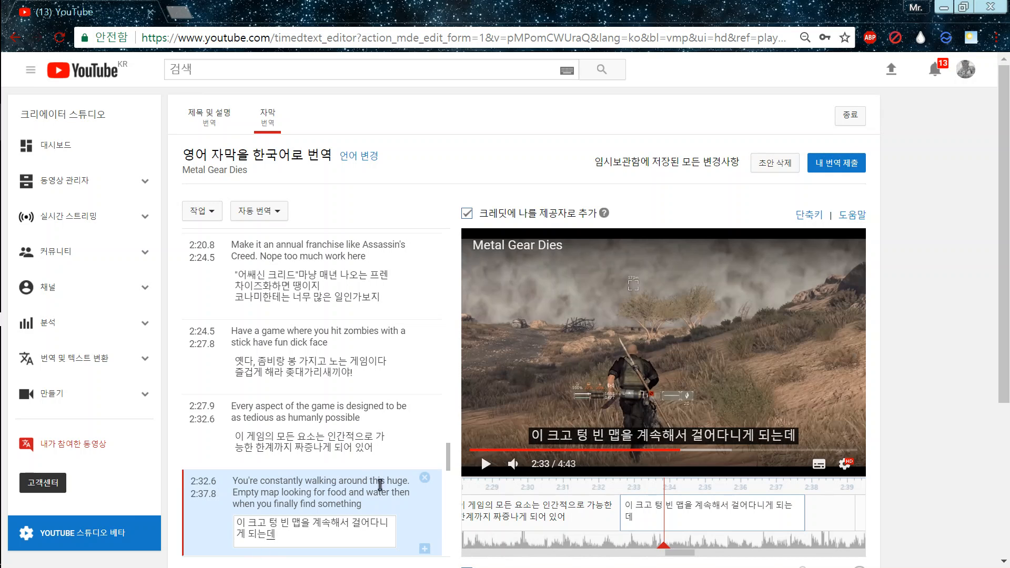
Step: Play the video to about 2:37, then insert "음식과 물을 찾아서" after "맵을" in the 2:32.6 caption's translation
click(485, 464)
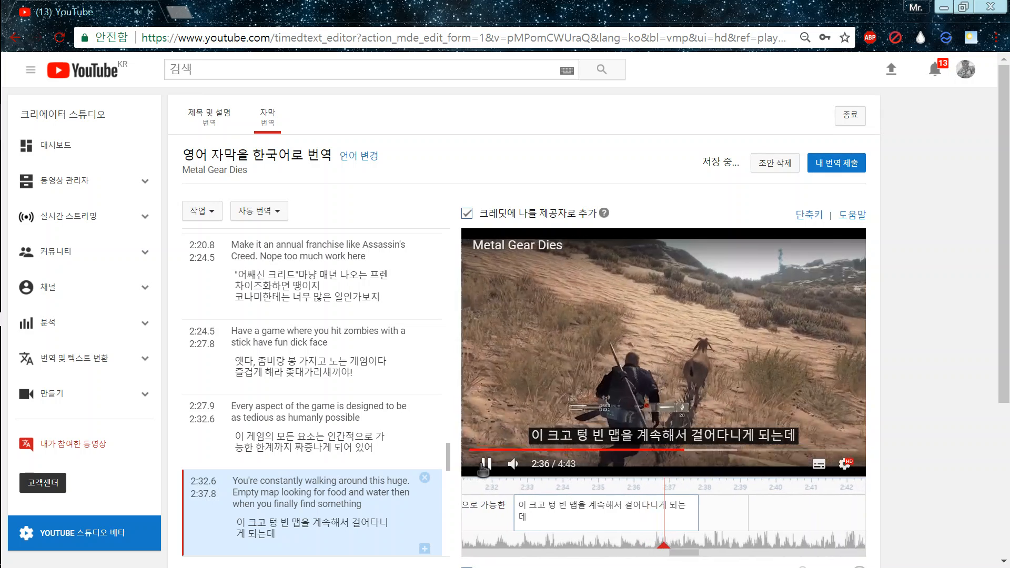
click(484, 466)
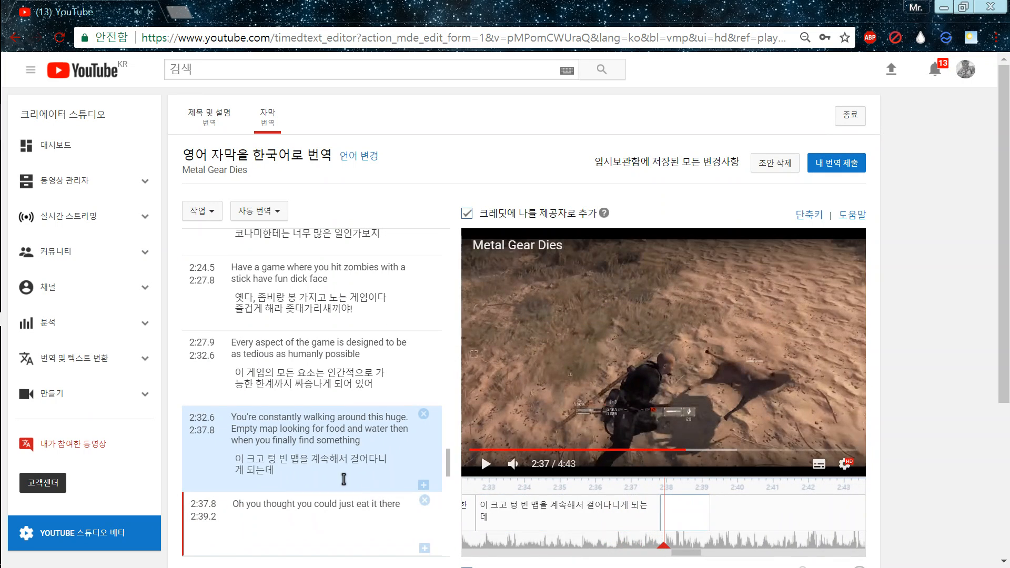
click(269, 467)
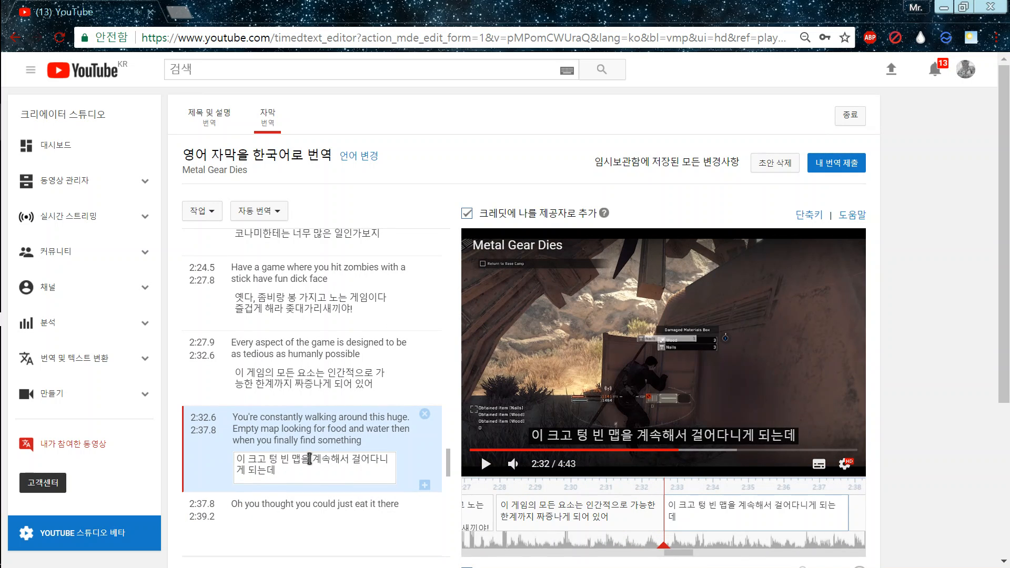
text(음식과 물을 )
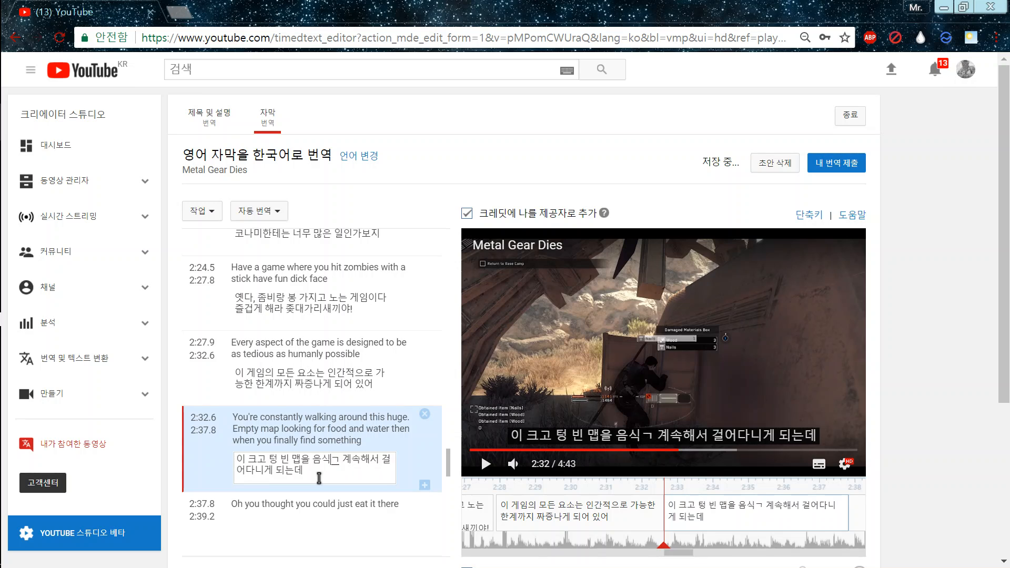
text(찾아서)
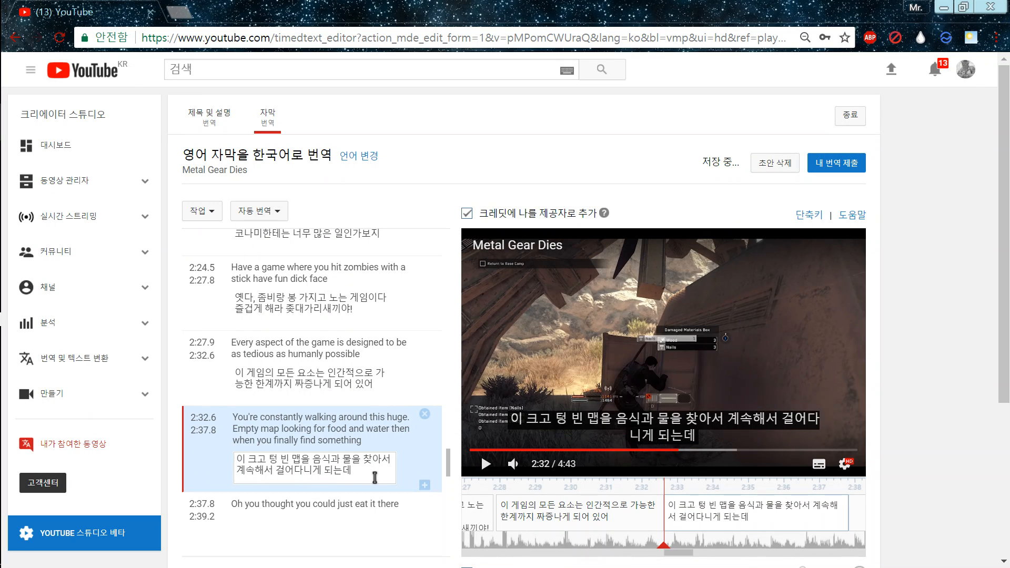
Step: Add "결국엔 뭔가 찾았다 싶더니만" as a new line of the 2:32.6 caption's translation
key(shift+Return)
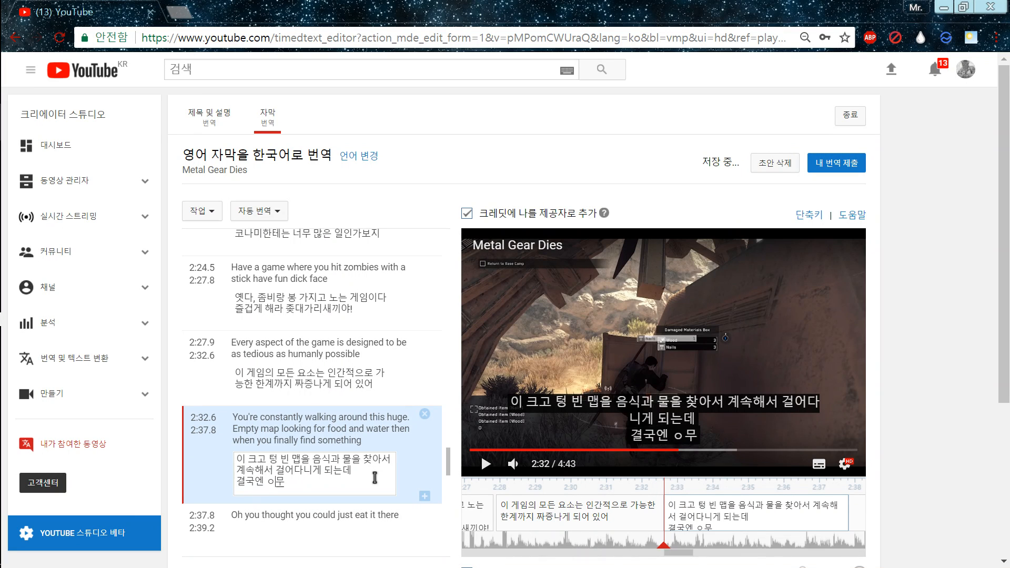
text(결국엔 뭔가 찾)
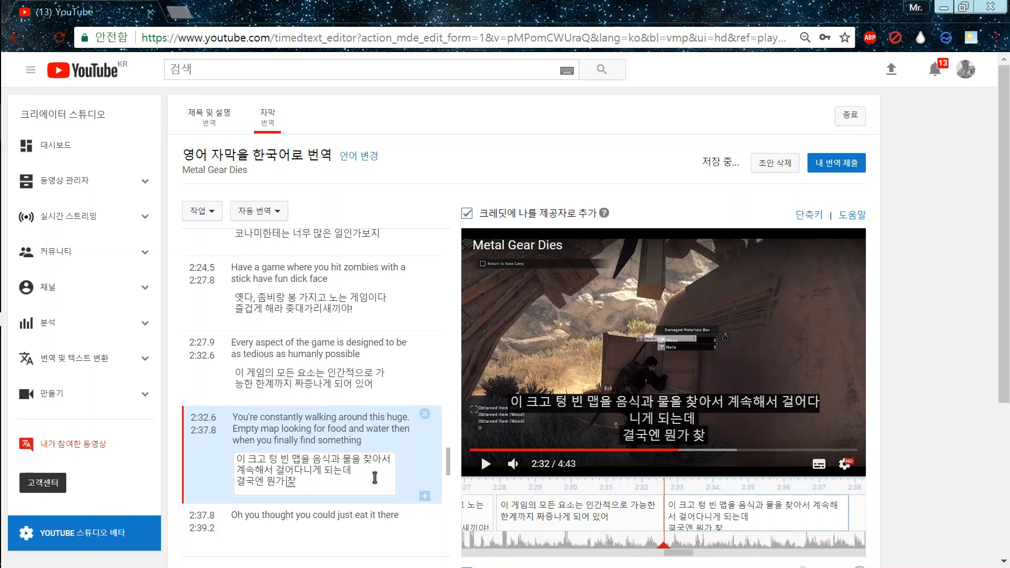
text(았다 싶더님)
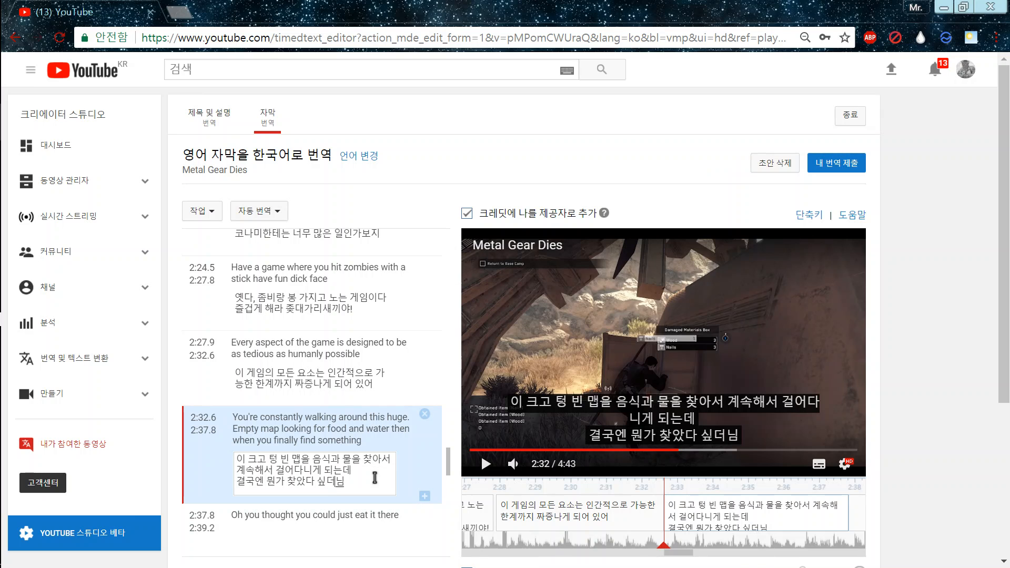
key(BackSpace)
text(니만)
Step: Play the video to about 2:39 and move the boundary between the 2:37.8 caption and the following one to 2:39.3
click(485, 465)
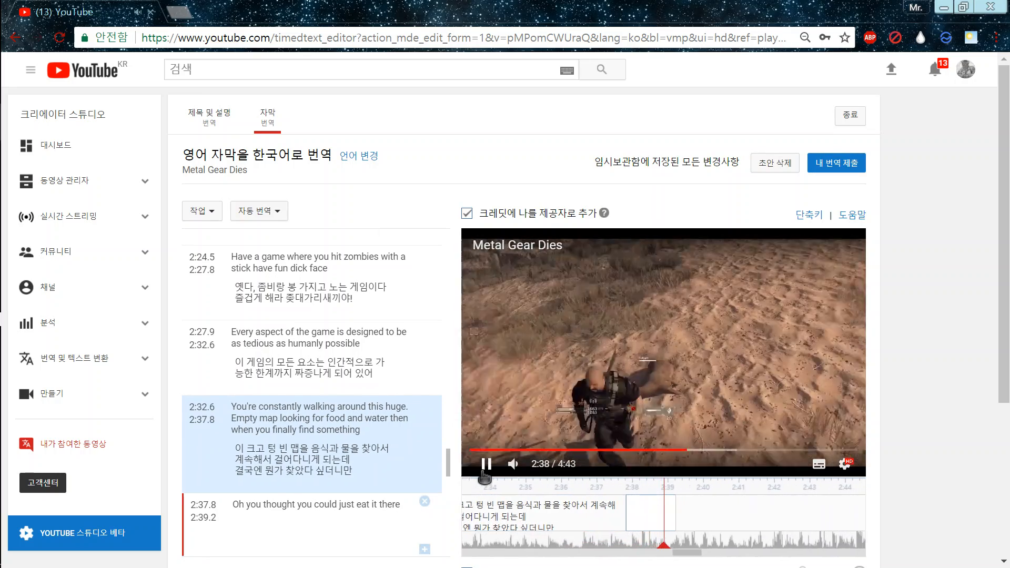
click(483, 470)
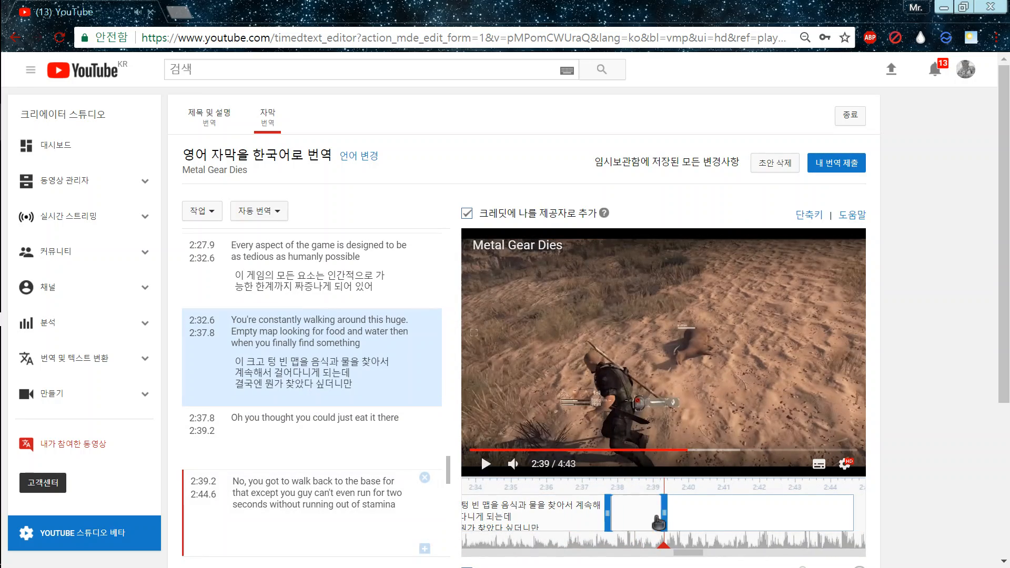
drag(662, 516, 667, 515)
Step: Translate the 2:37.8 caption as "오, 그냥 먹을 수 있는 줄 알았냐?"
click(331, 435)
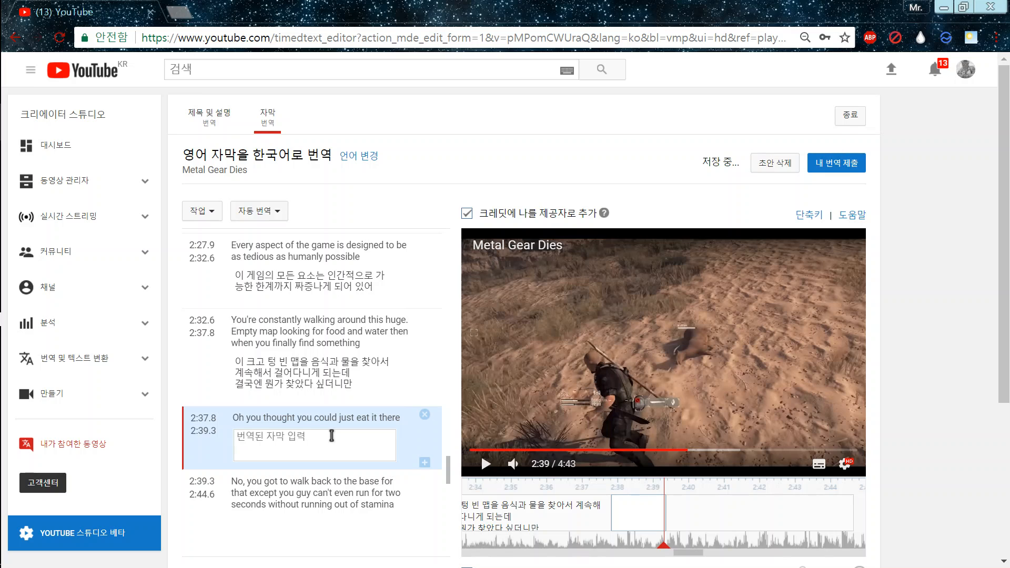
text(오, 그냥 먹을)
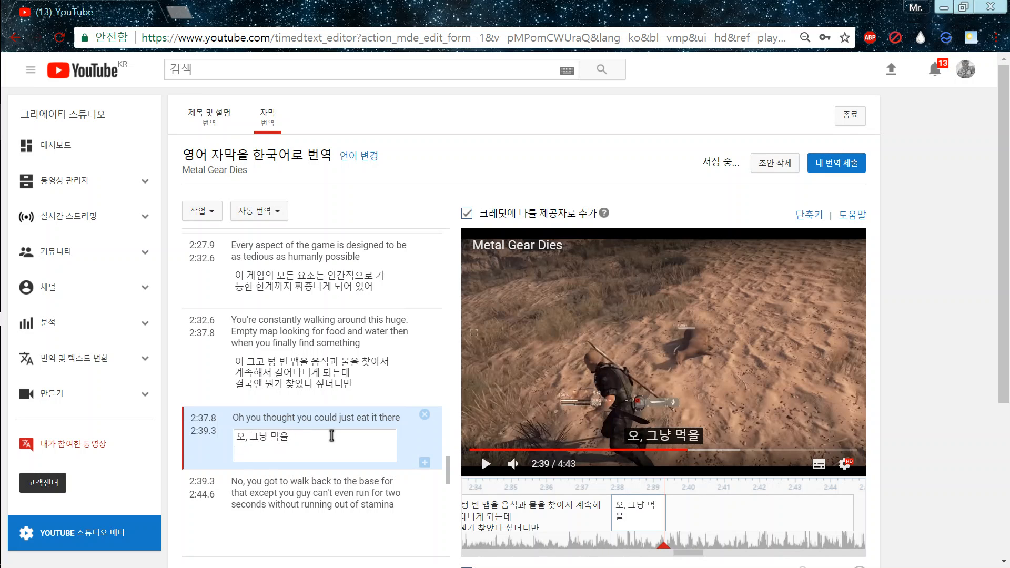
text( 수 있는 줄 알ㅇ)
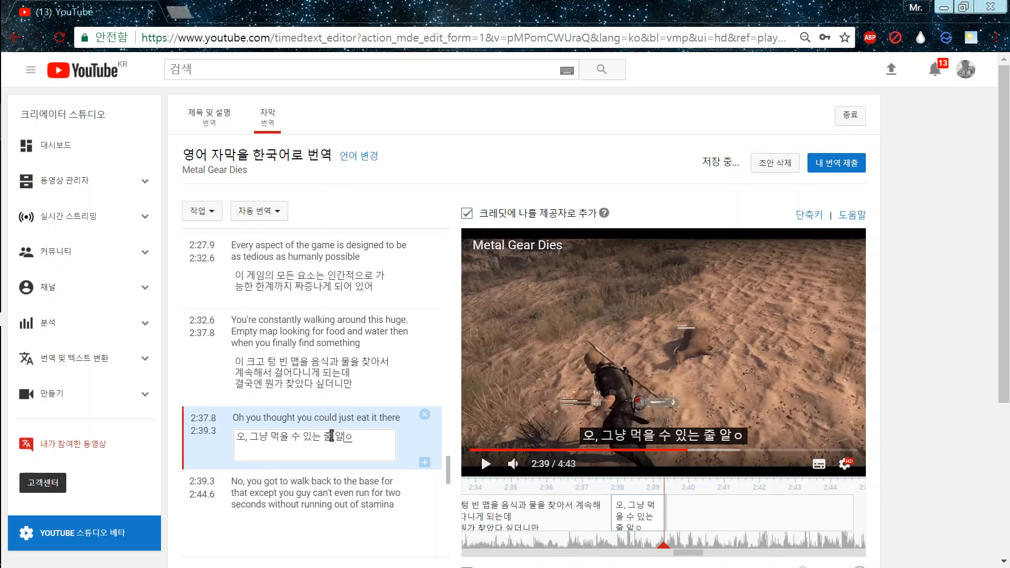
text(ㅁ)
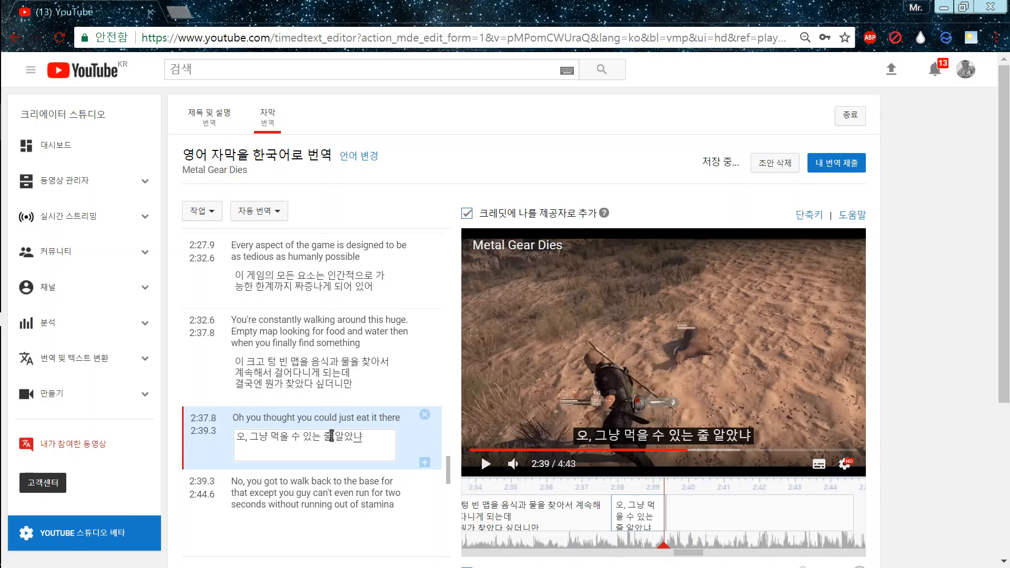
text(?)
Step: Play the video to about 2:41, translate the first part of the 2:39.3 caption as "아니, 그러려면 기지로 돌아가야 해", and resume playback
click(485, 463)
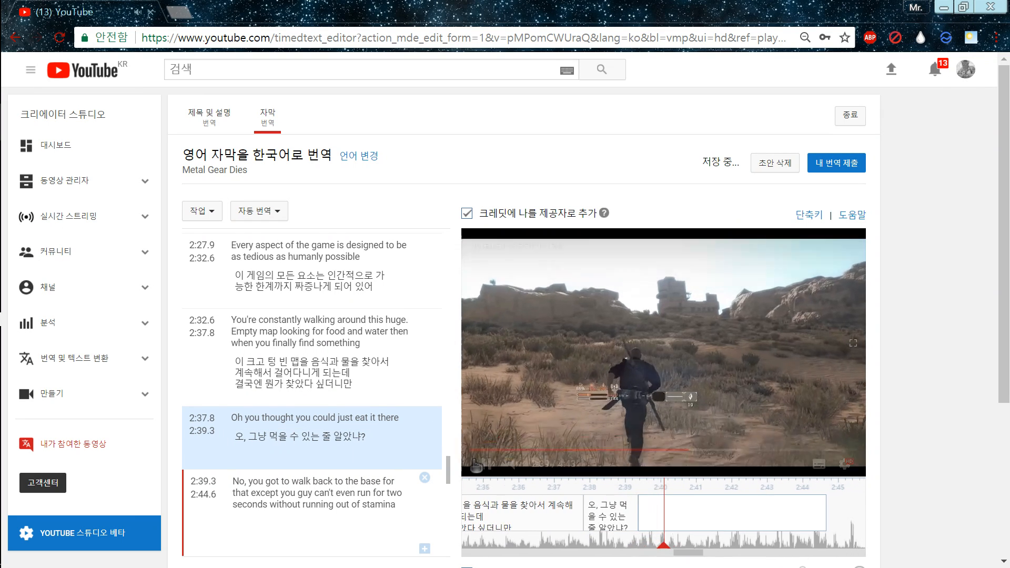
click(485, 463)
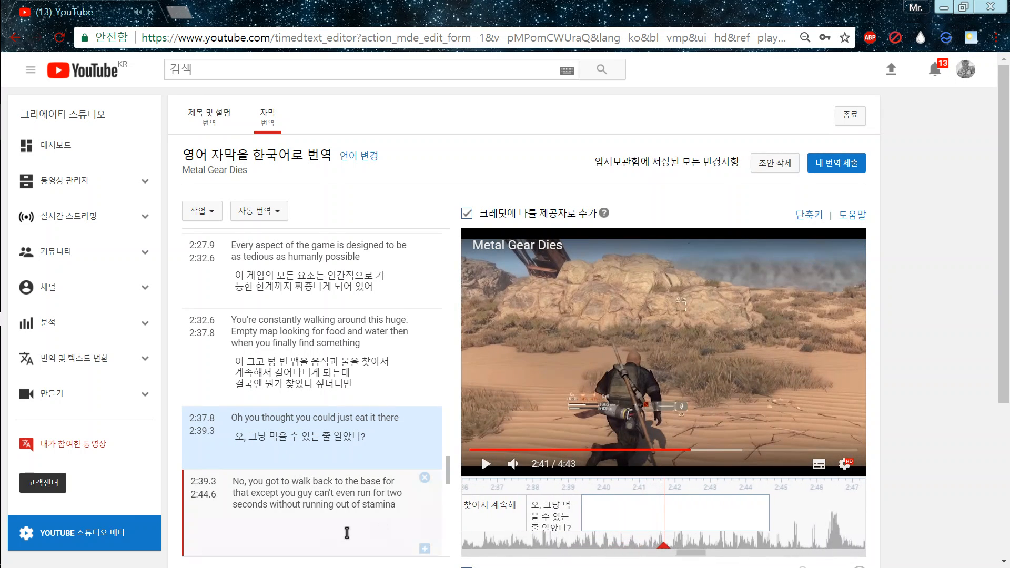
click(344, 533)
text(아니, 그러)
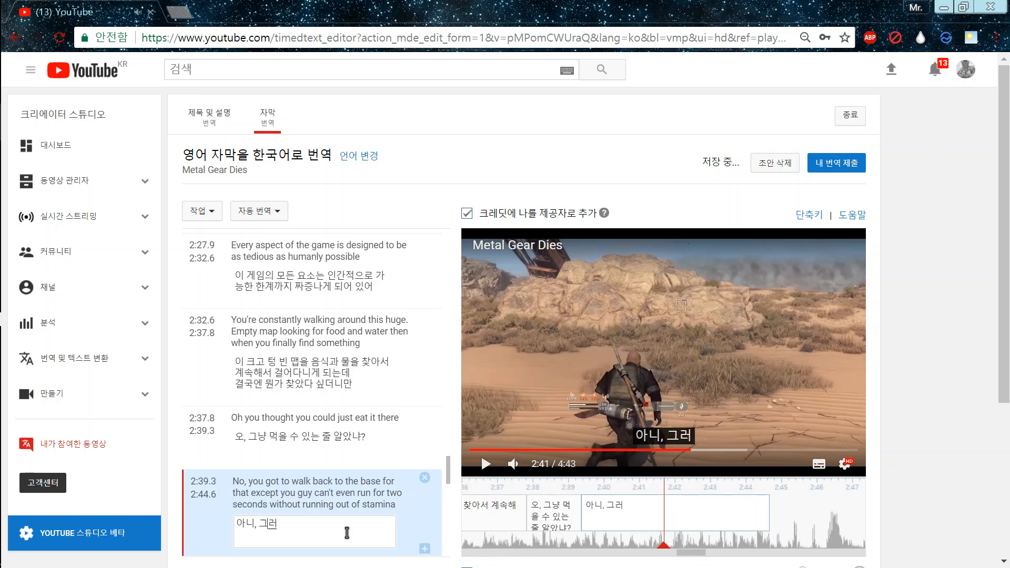
text(려면 기지)
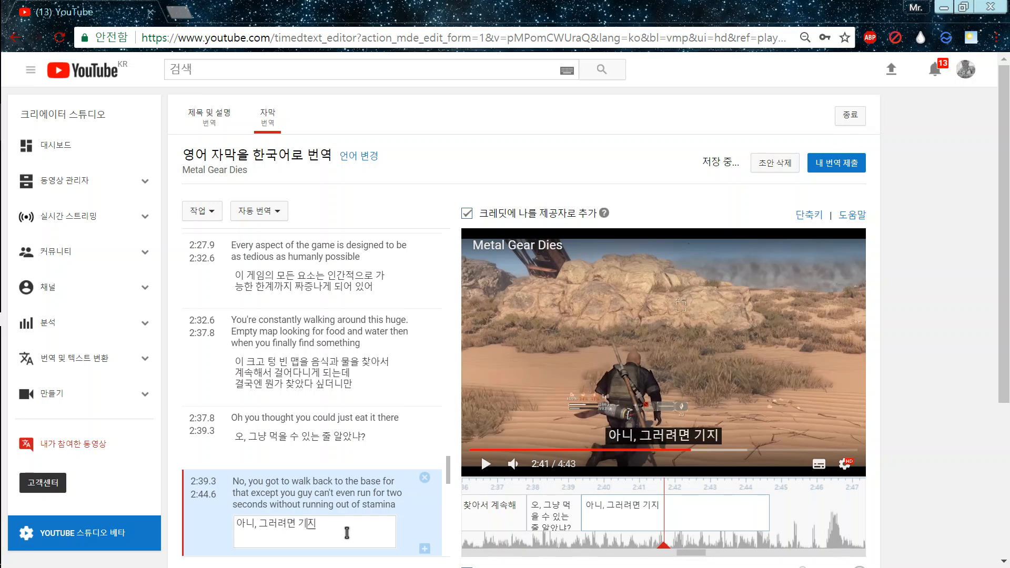
text(로 돌아가야 해)
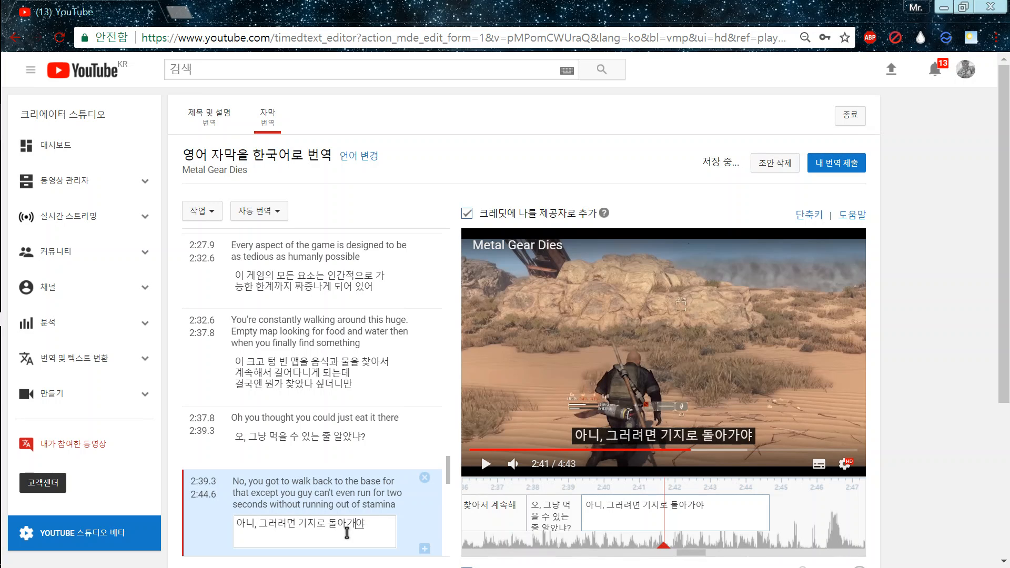
click(721, 379)
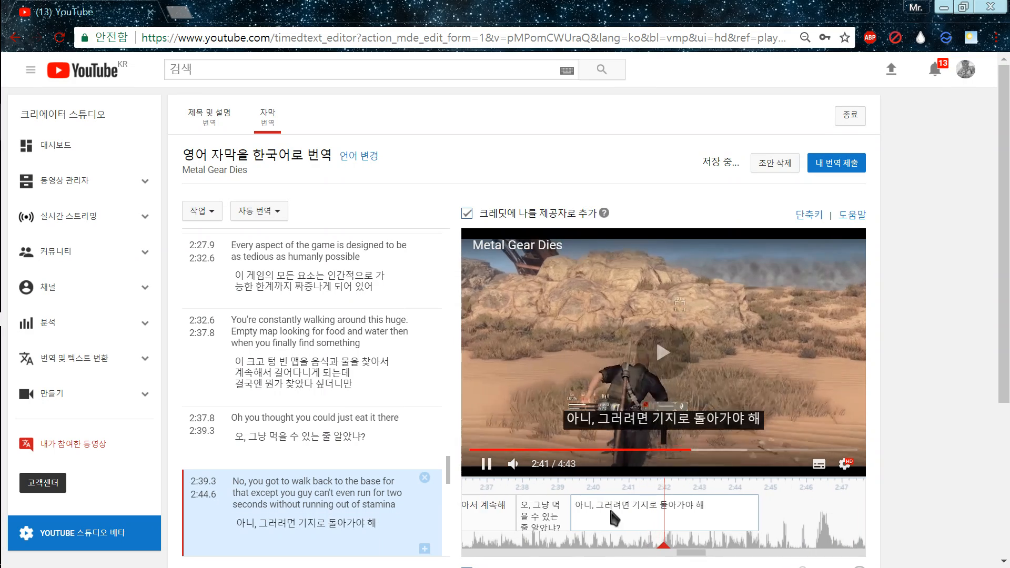
Step: Pause playback and add "하지만 주인공이 딱 2초만 달리면 스태미나가 다 달거든" as a new line of the 2:39.3 caption's translation
click(486, 465)
click(372, 540)
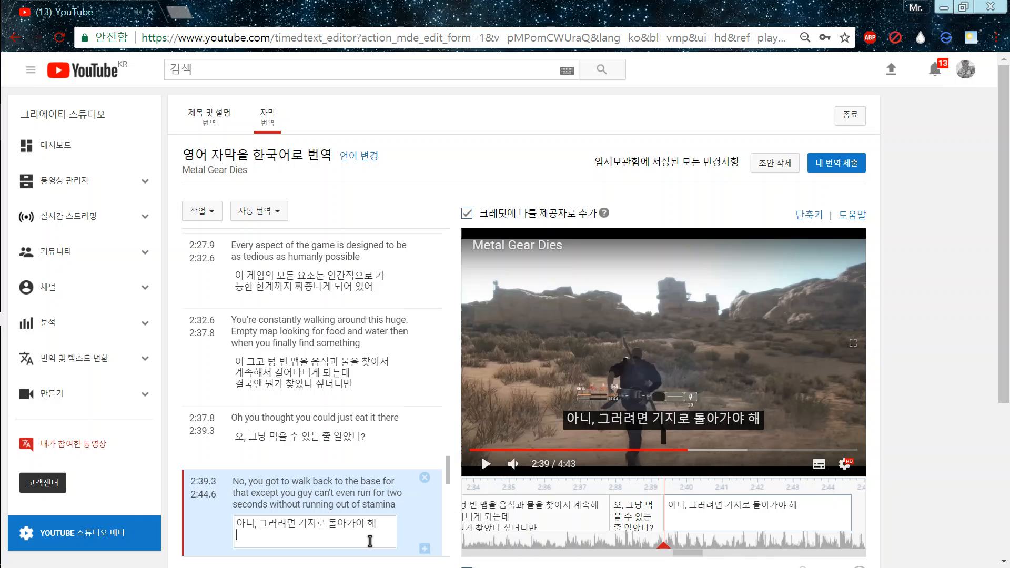
text(하지)
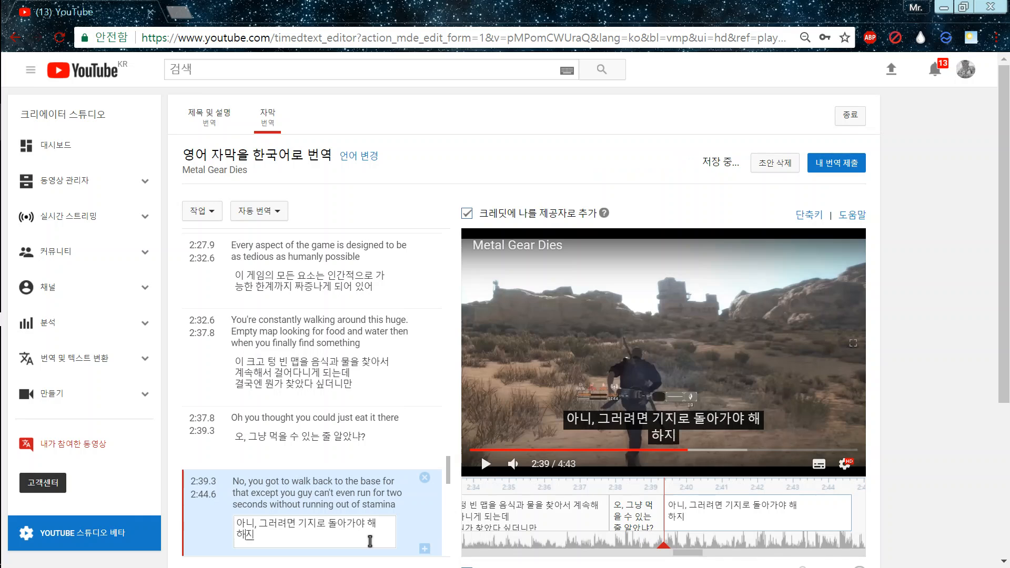
text(만 주인)
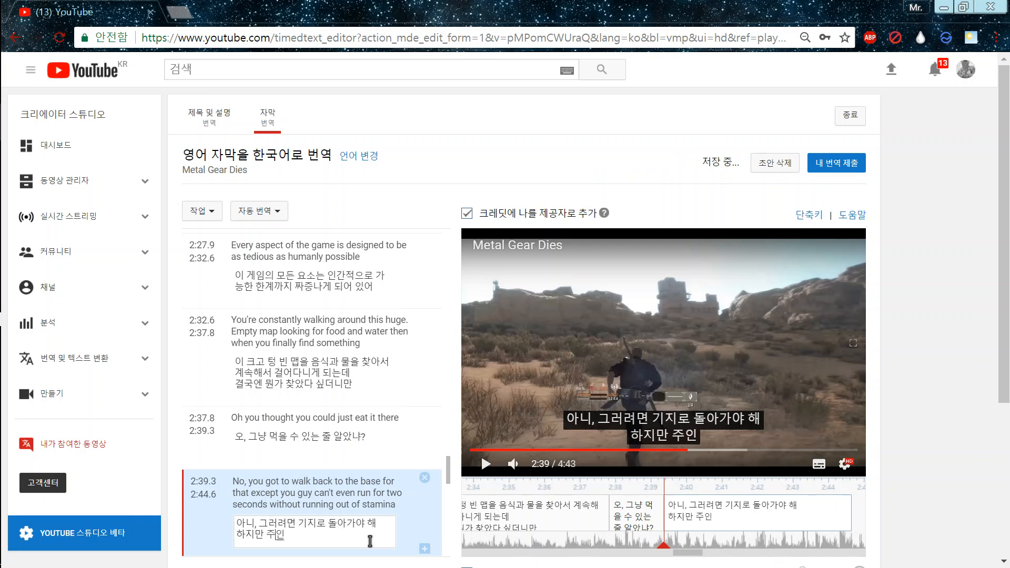
text(공이 딱 2초만 달리면 스)
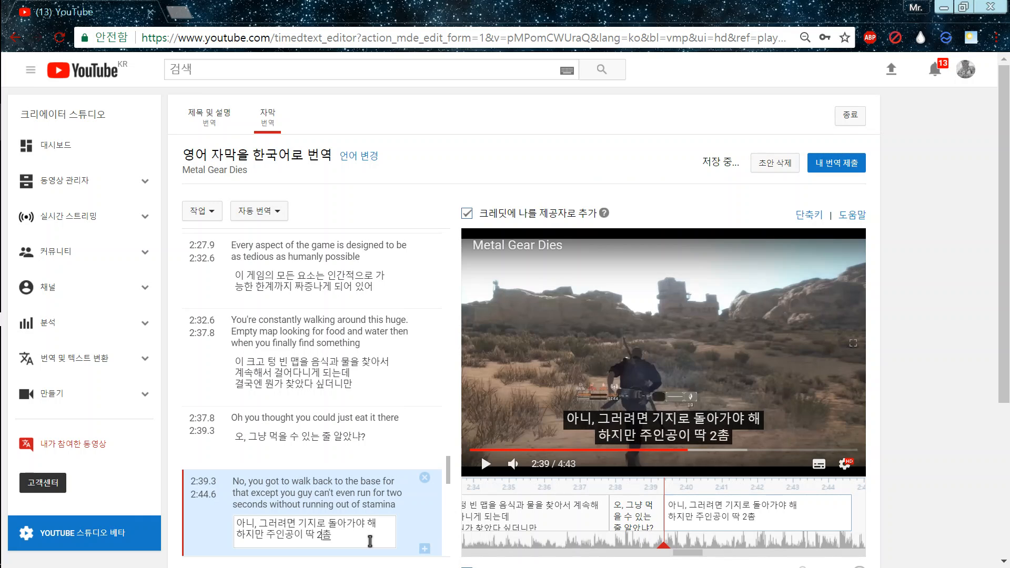
text(태)
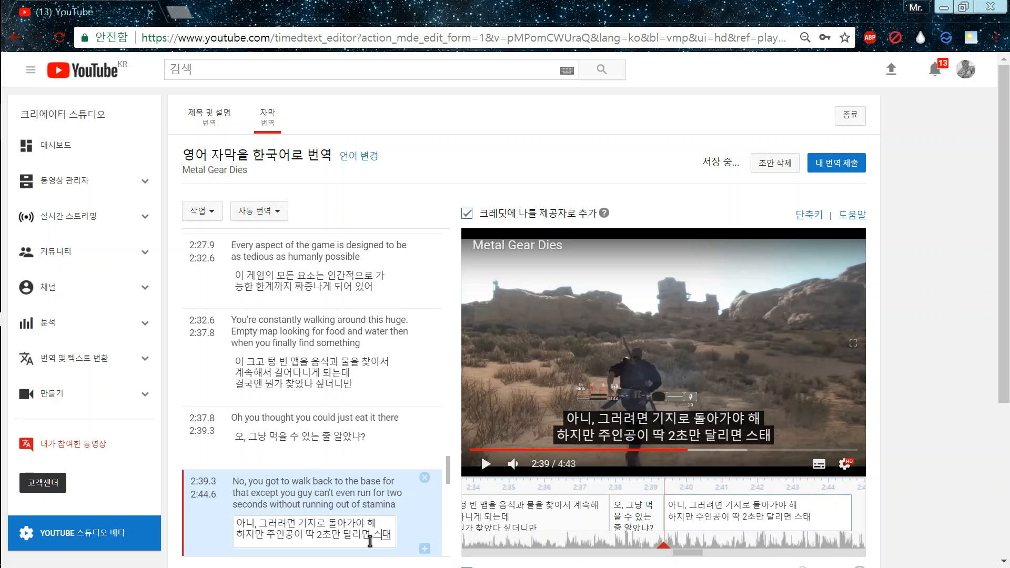
text(미나가 다 달거든)
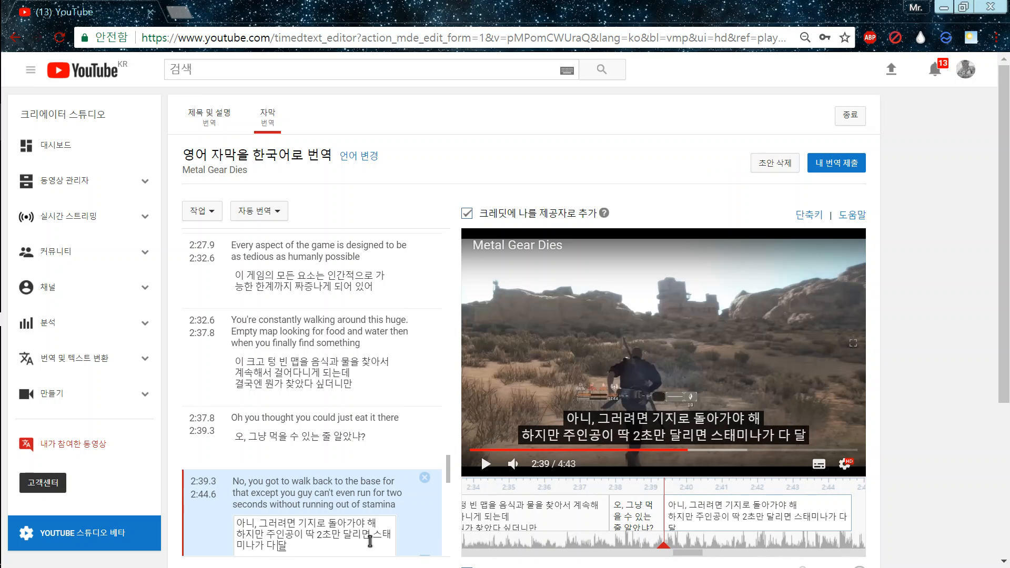
Step: Play the video to about 3:05 and move the boundary between the 3:03.2 caption and the following one to 3:05.8
click(575, 384)
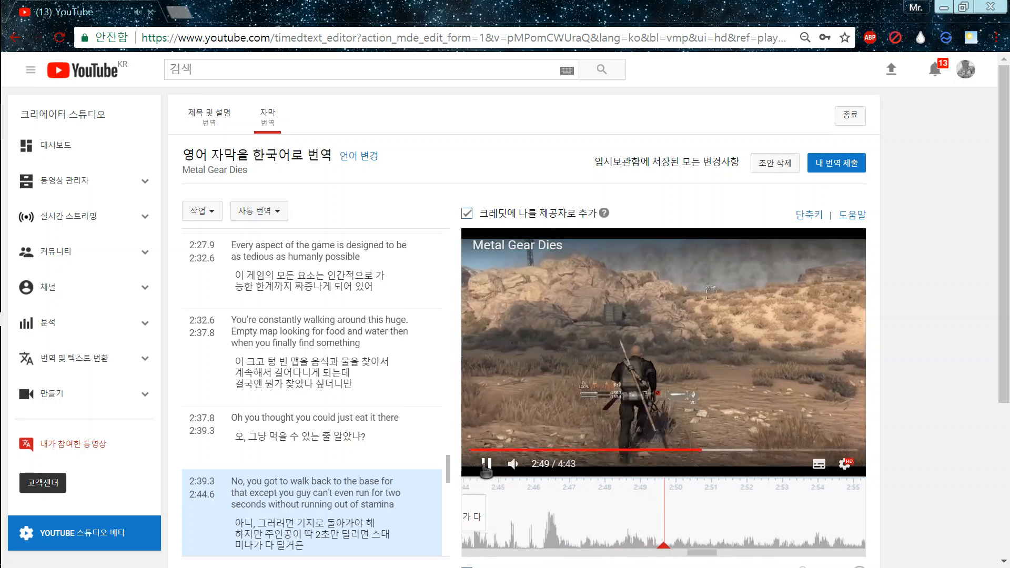
click(485, 464)
scroll(386, 448, down, 1)
scroll(386, 448, down, 8)
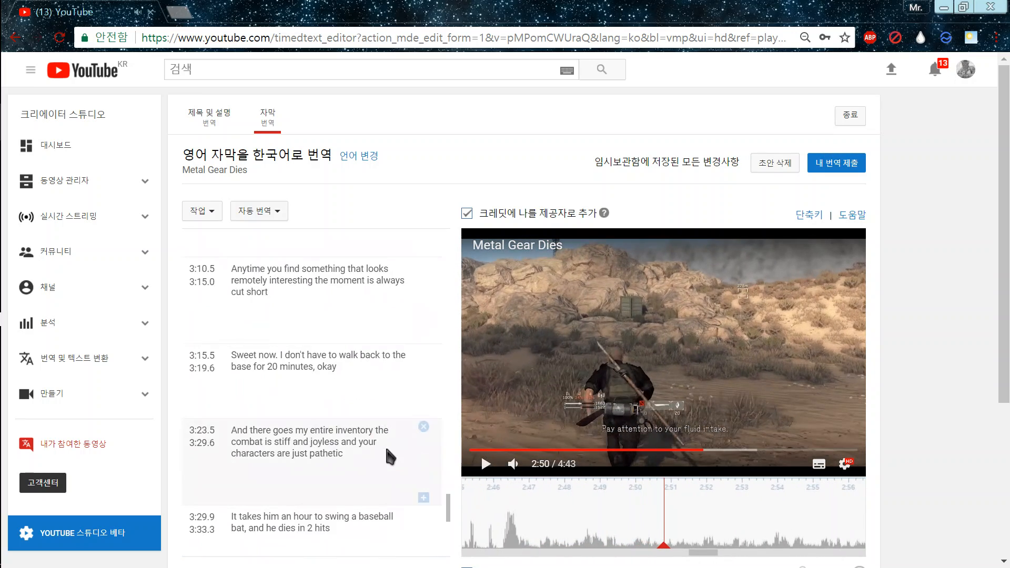
scroll(388, 455, up, 4)
scroll(389, 455, up, 2)
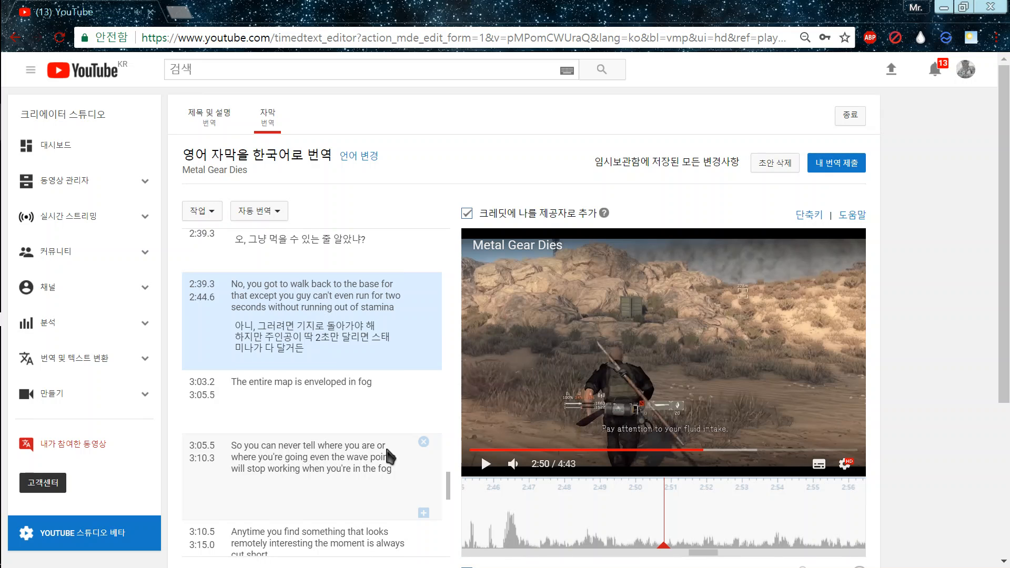
click(480, 466)
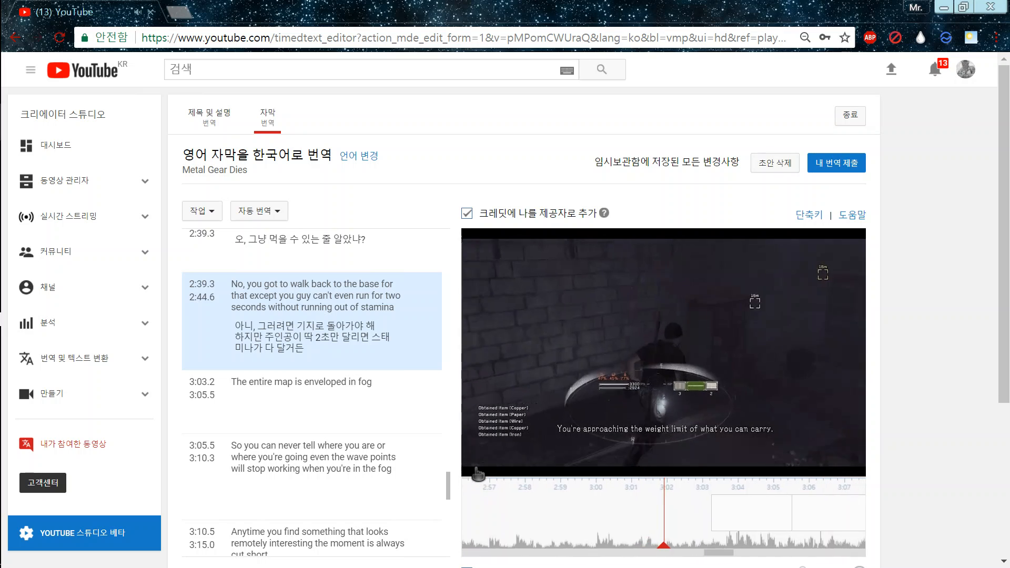
mouse_move(491, 465)
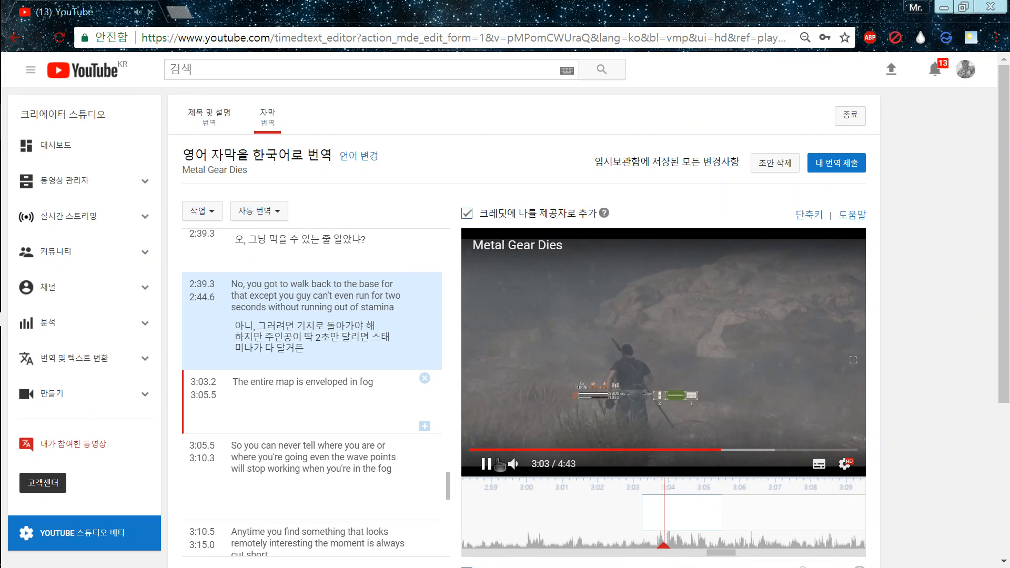
click(487, 464)
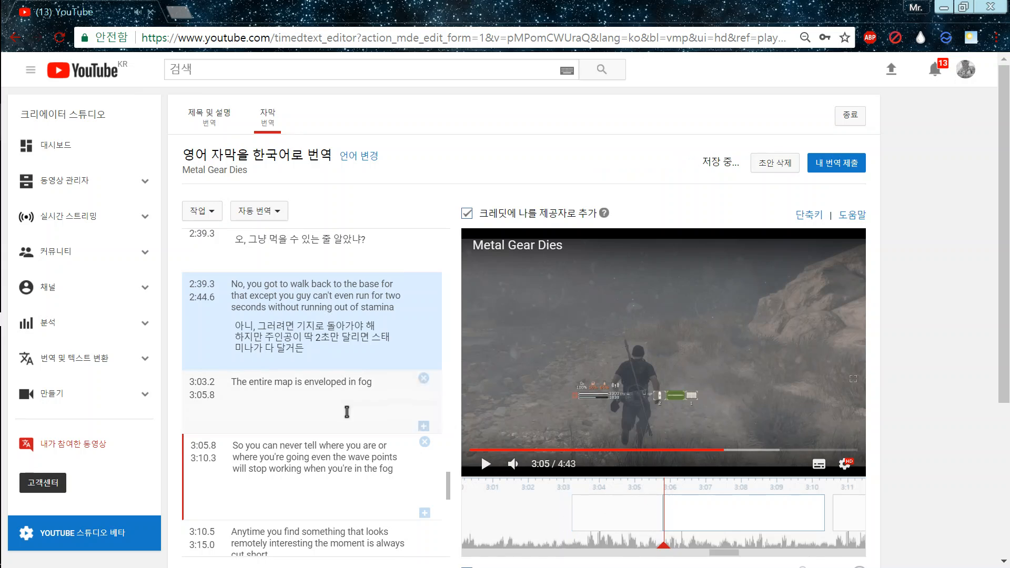
Step: Translate the 3:03.2 caption as "맵의 전체는 안개로 감싸져 있어" and play the video from the following caption to about 3:08
click(344, 411)
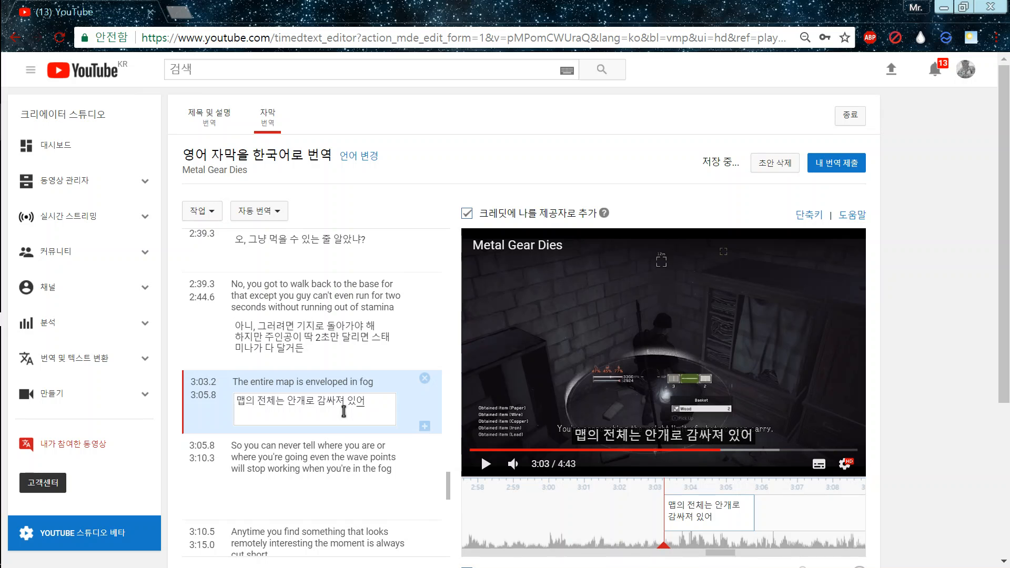
click(342, 484)
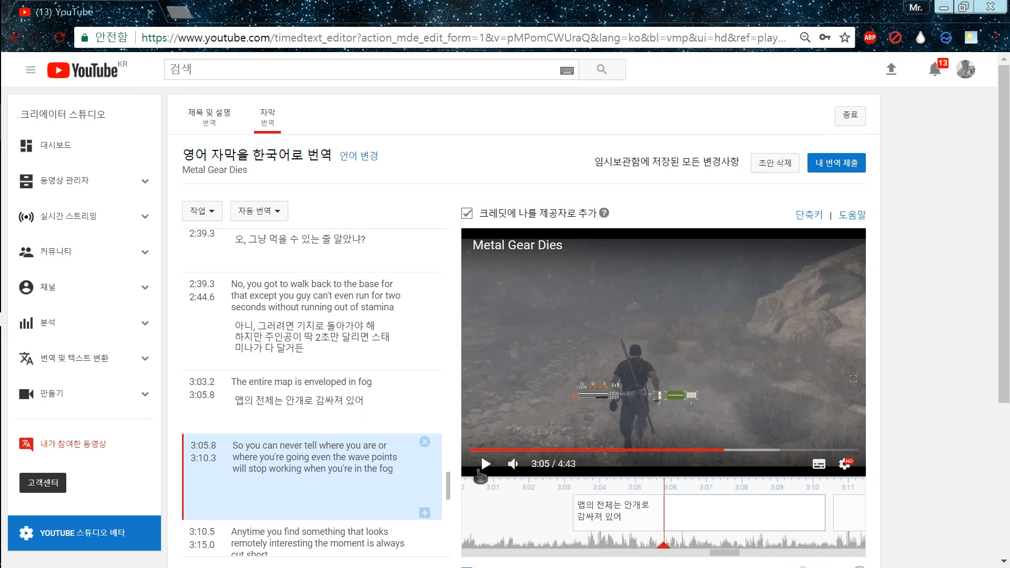
click(480, 475)
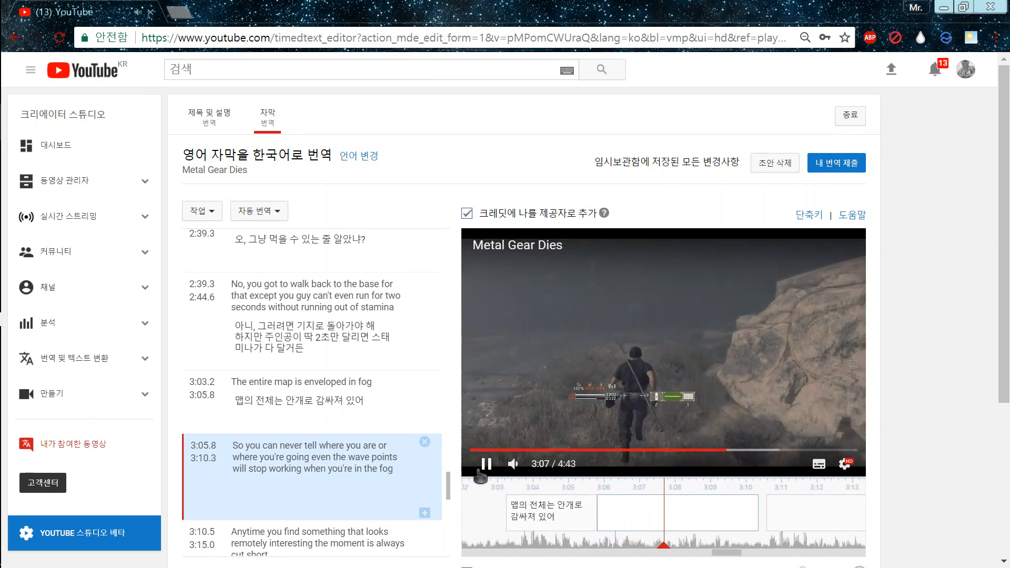
click(480, 475)
Step: Translate the first part of the 3:05.8 caption as "그러니 너가 어디에 있는 거고 어디로 가는건지 알 수가 없지"
click(287, 494)
text(그러니 너가)
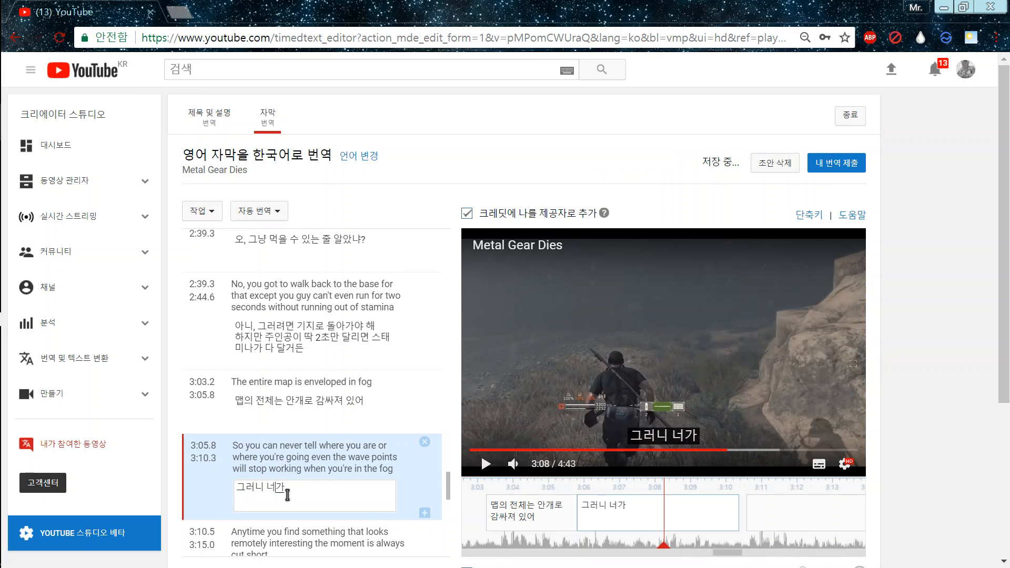
text( 어디에 있는)
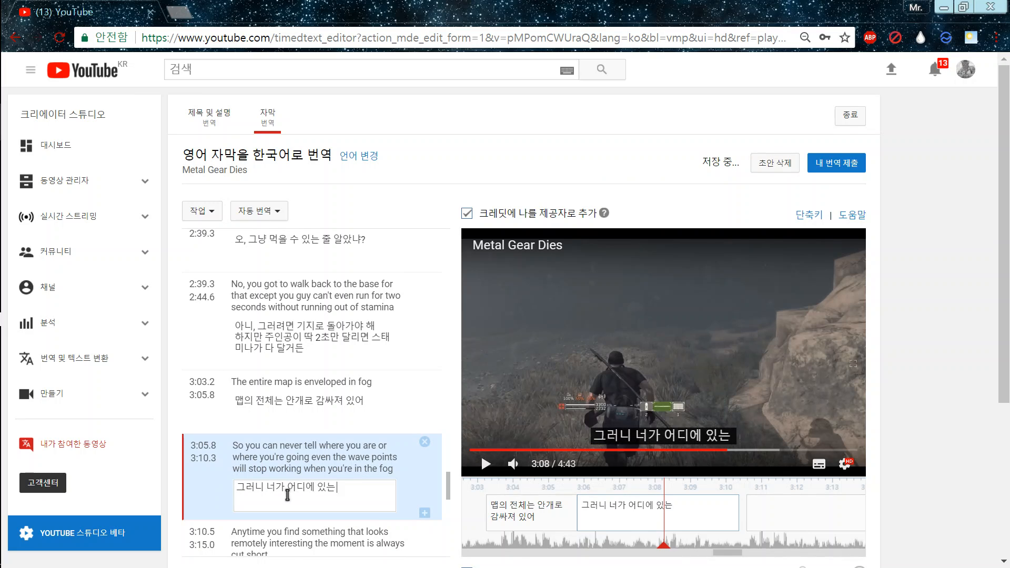
text( 거고 어디로 가느)
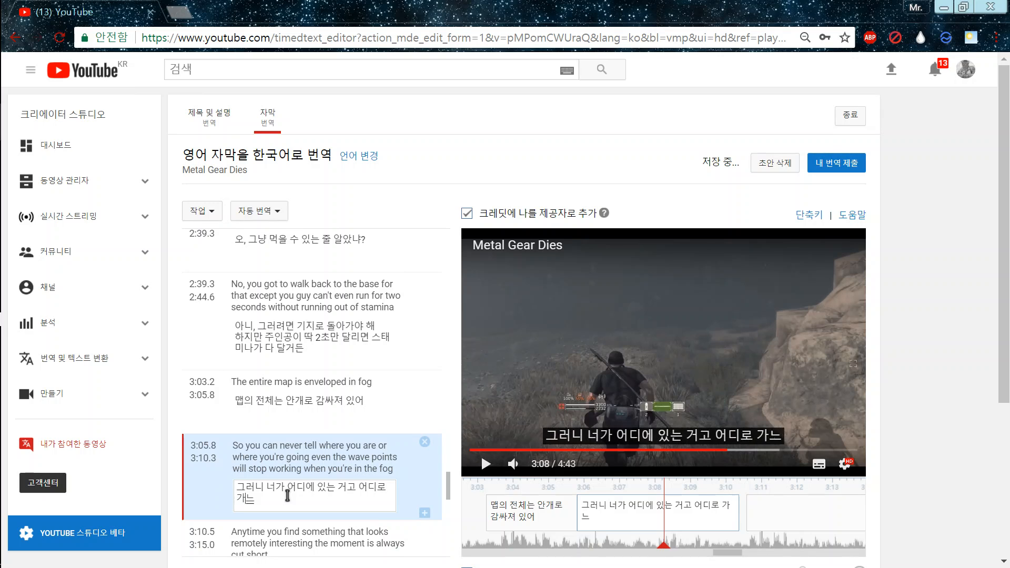
text(건지 알 수가 업)
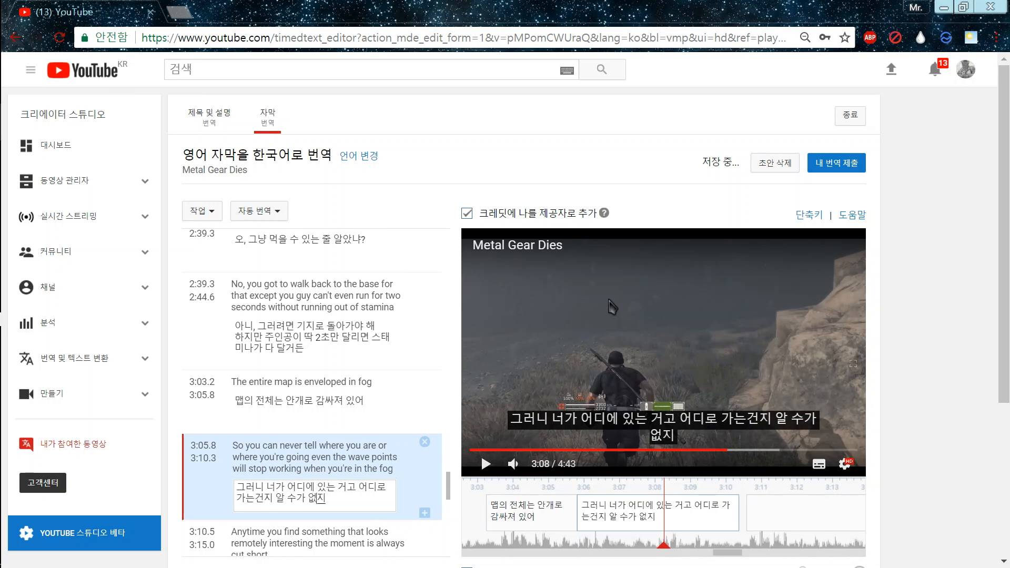
Step: Play the video to about 3:10 and move the boundary between the 3:05.8 caption and the following one to 3:10.6
click(610, 306)
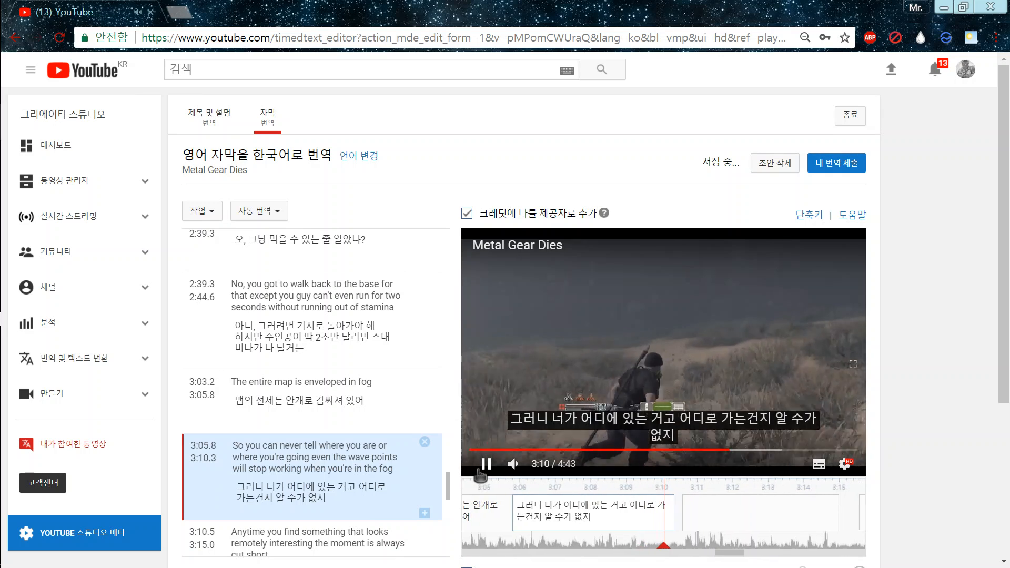
click(480, 468)
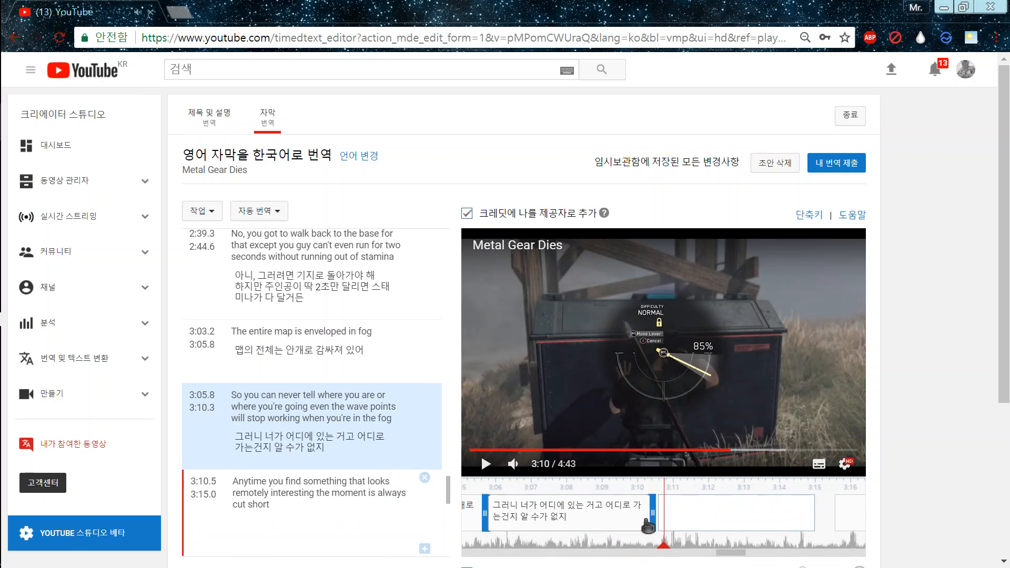
drag(647, 523, 659, 524)
Step: Add "웨이포인트 시스템도 안개 속에선 안 먹혀" as a new line of the 3:05.8 caption's translation
click(333, 456)
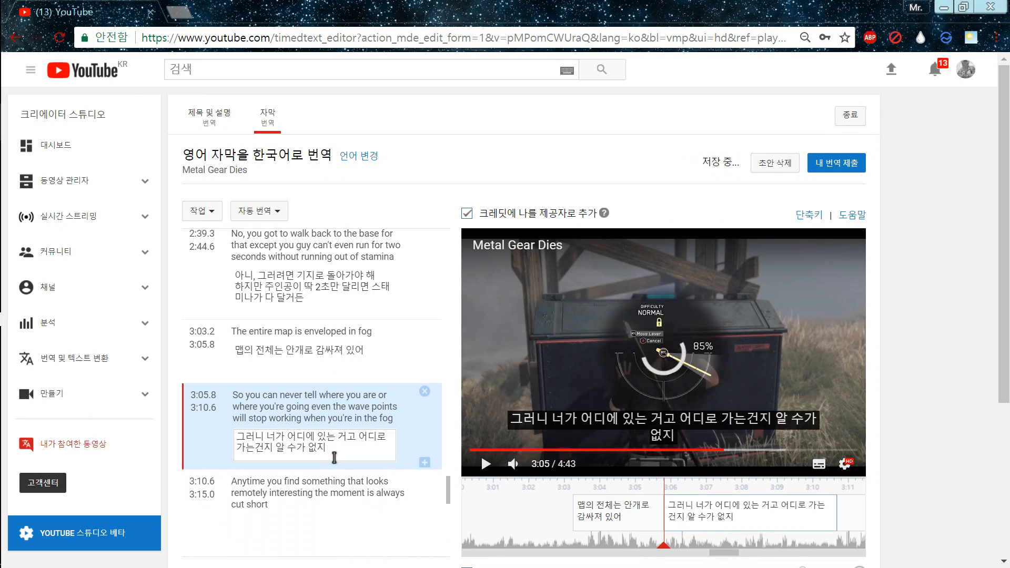
key(Return)
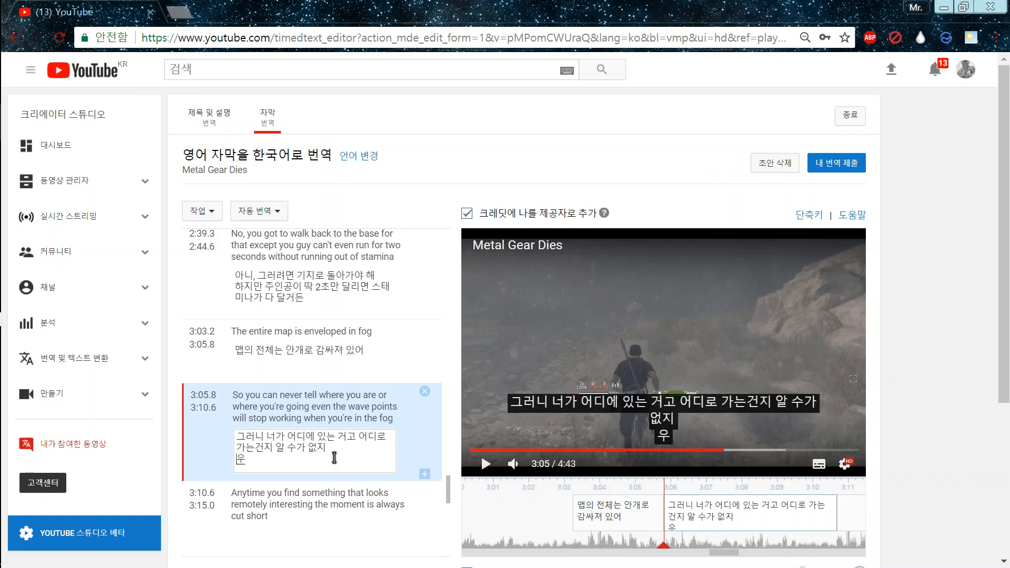
text(웨이포인트 시스)
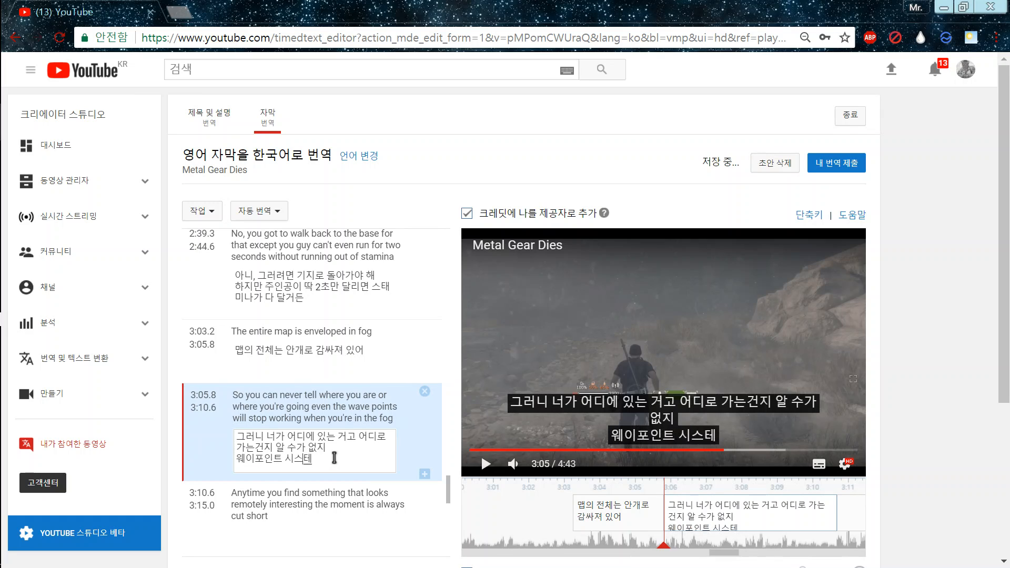
text(템도 안개 속엣)
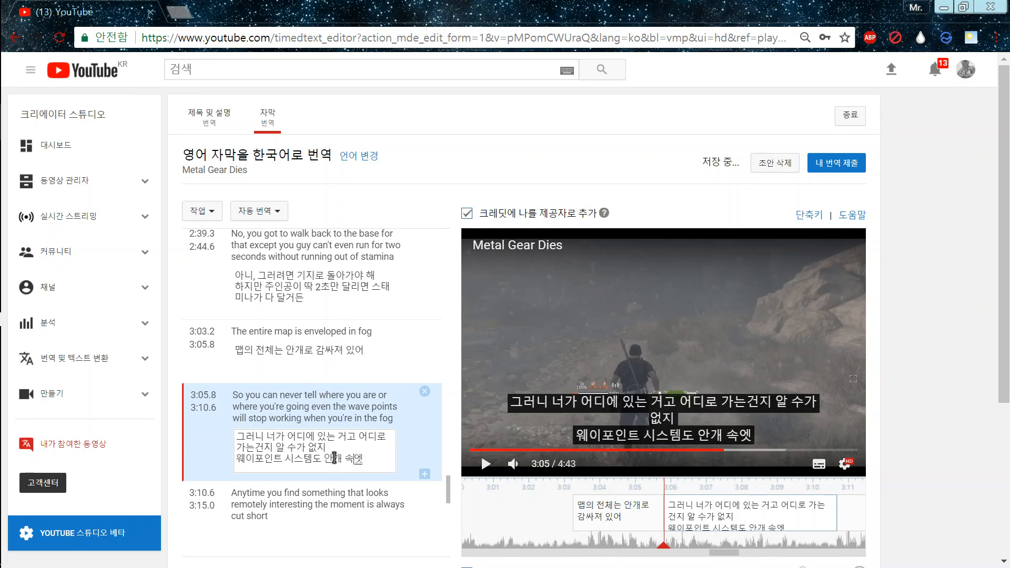
key(BackSpace)
text(에선 안 먹혀)
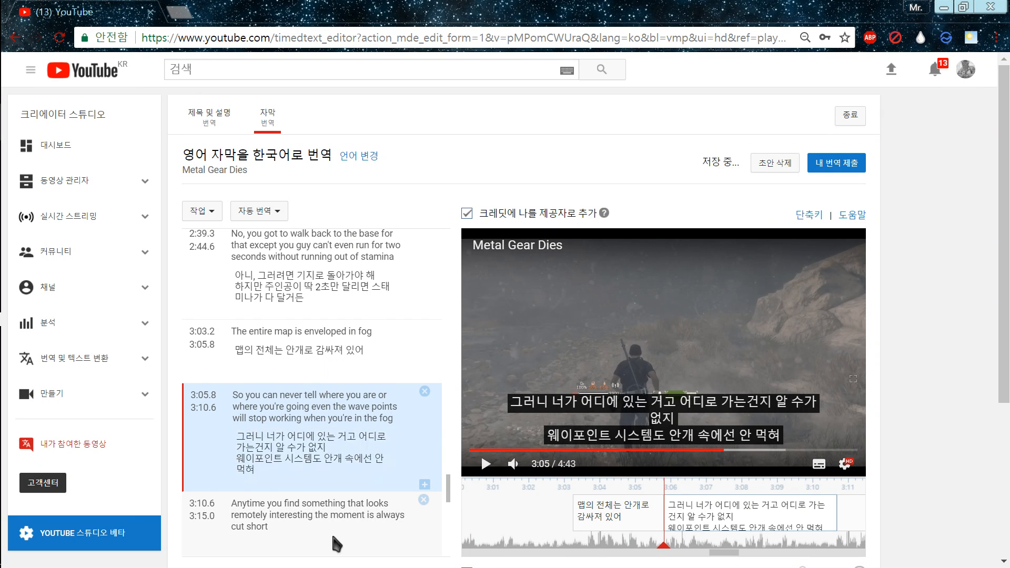
Step: Translate the first part of the 3:10.6 caption as "아주 조금만이라도 흥미로운 걸 발견했다 싶으면" and play the video to about 3:15
click(331, 531)
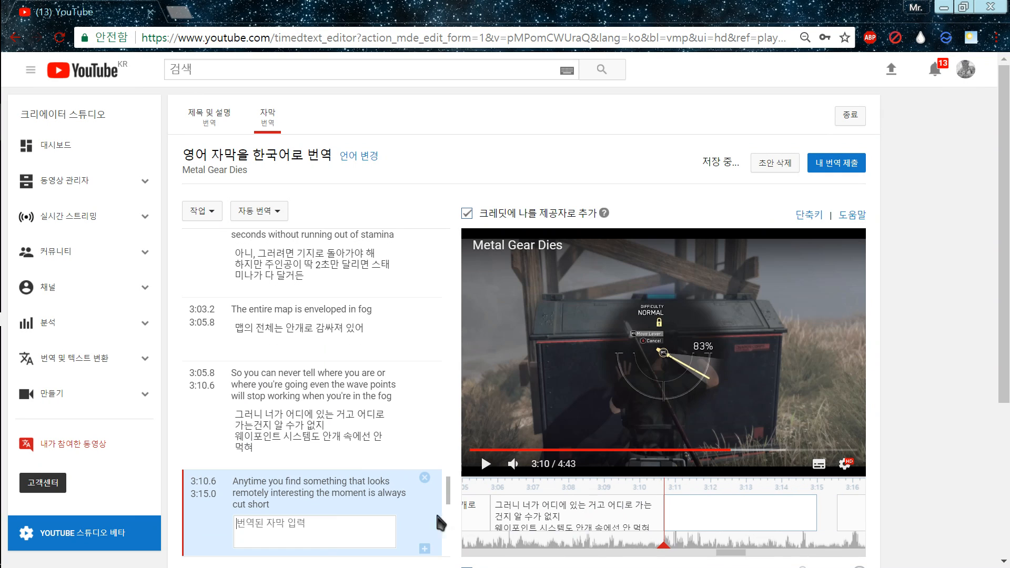
click(476, 470)
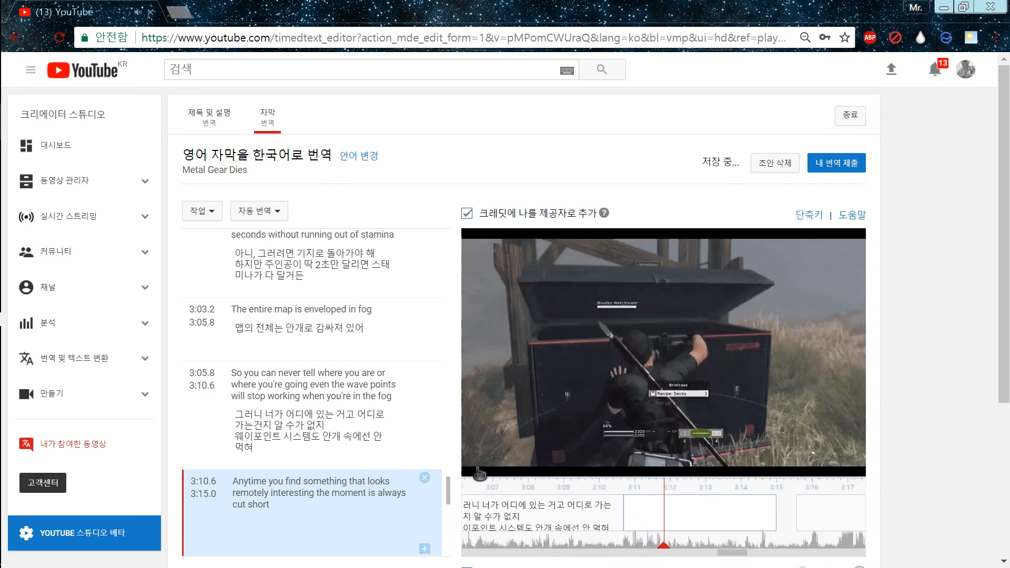
click(333, 521)
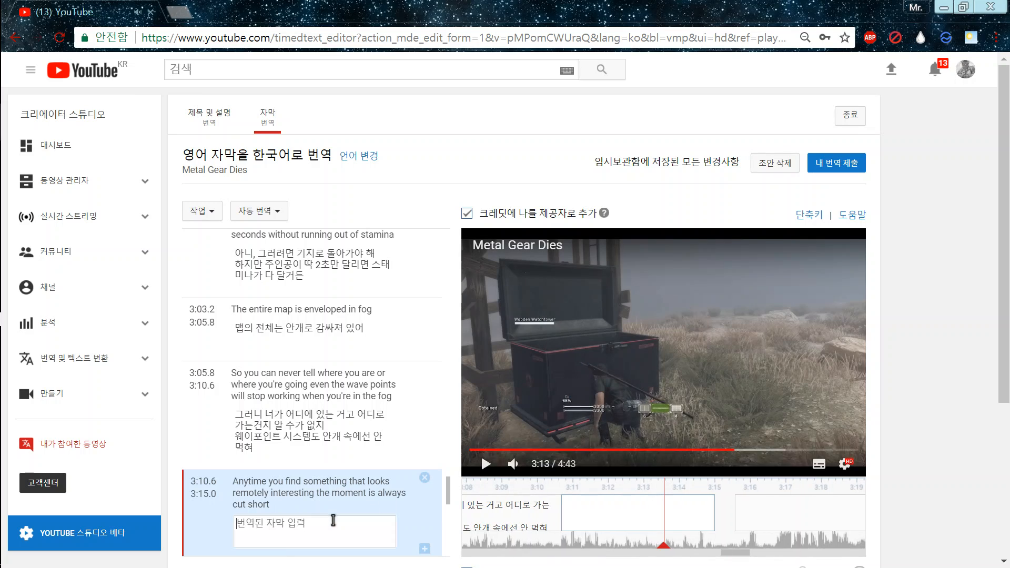
text(아주 조금만)
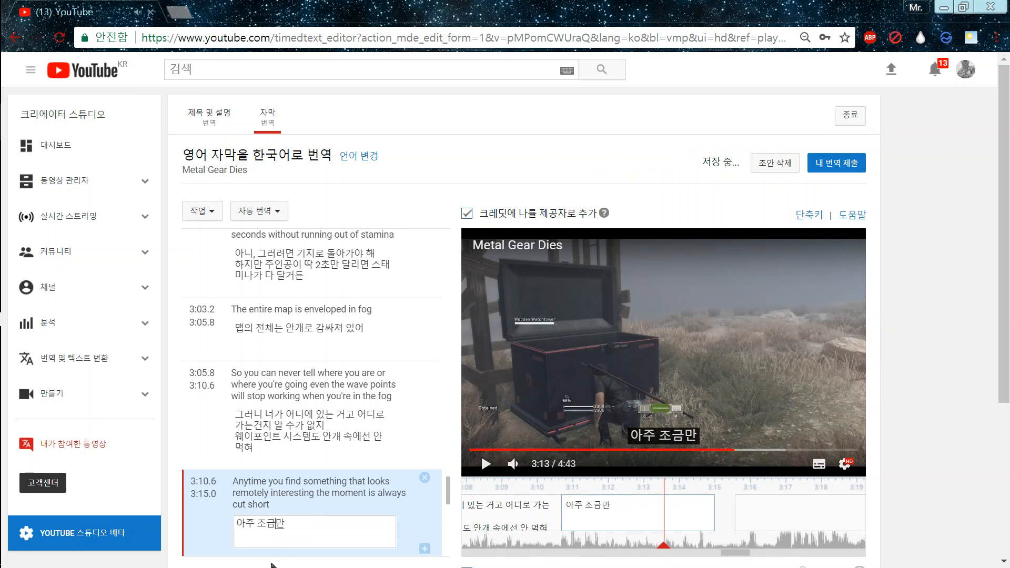
text(이라도 흥미롱)
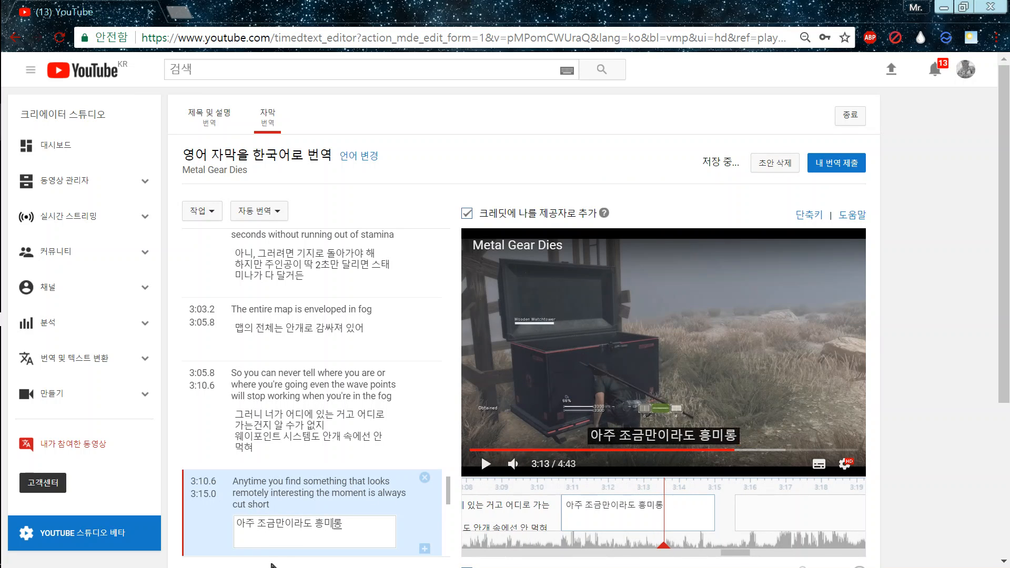
key(BackSpace)
text(로운 걸 발견해)
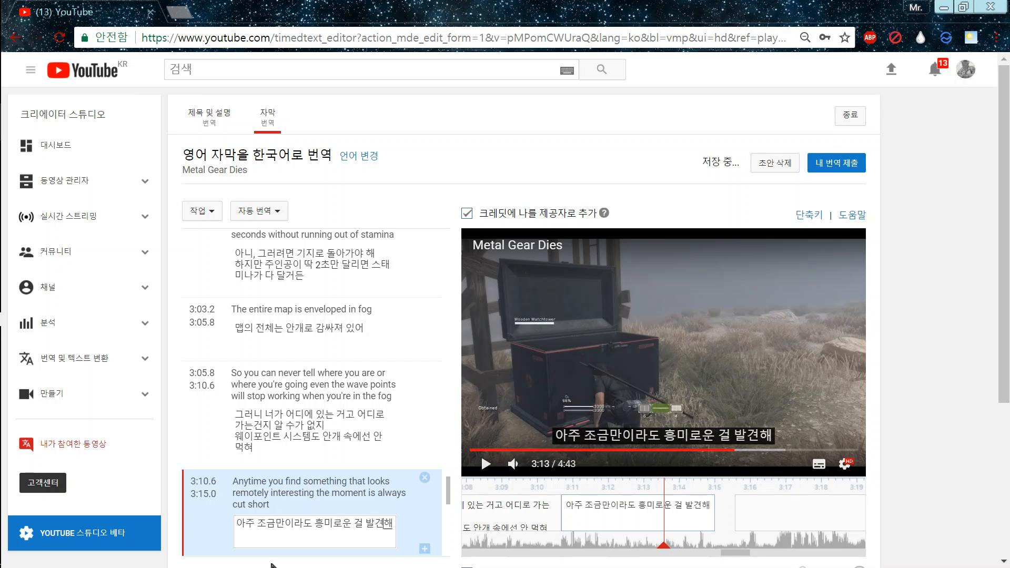
key(BackSpace)
text(했다 싶으면)
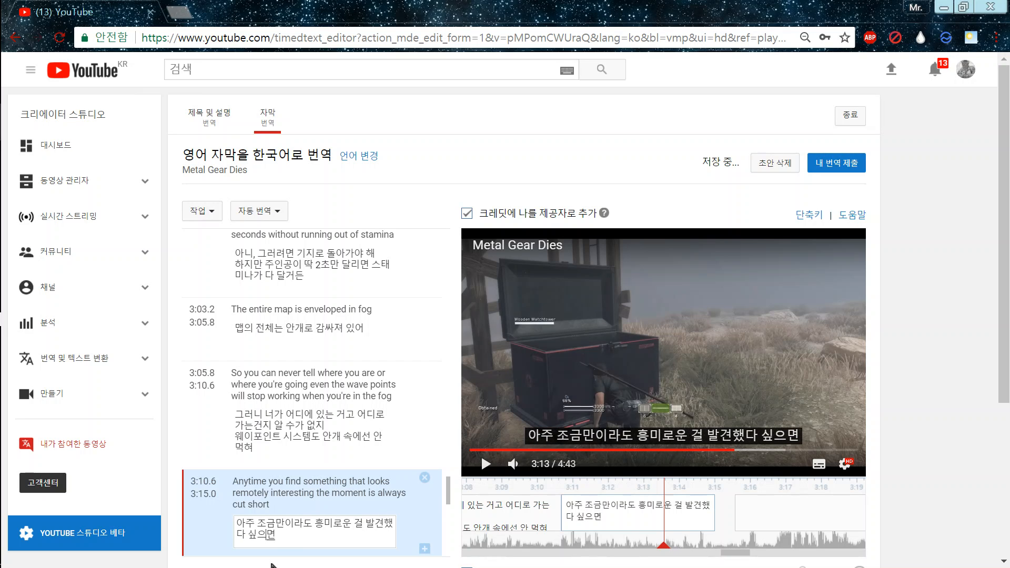
click(478, 468)
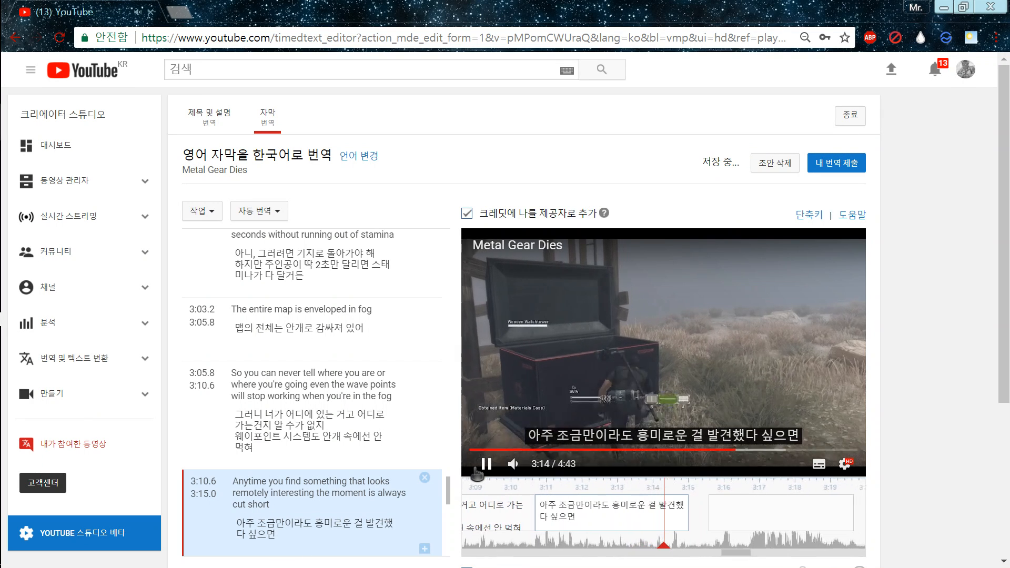
click(479, 467)
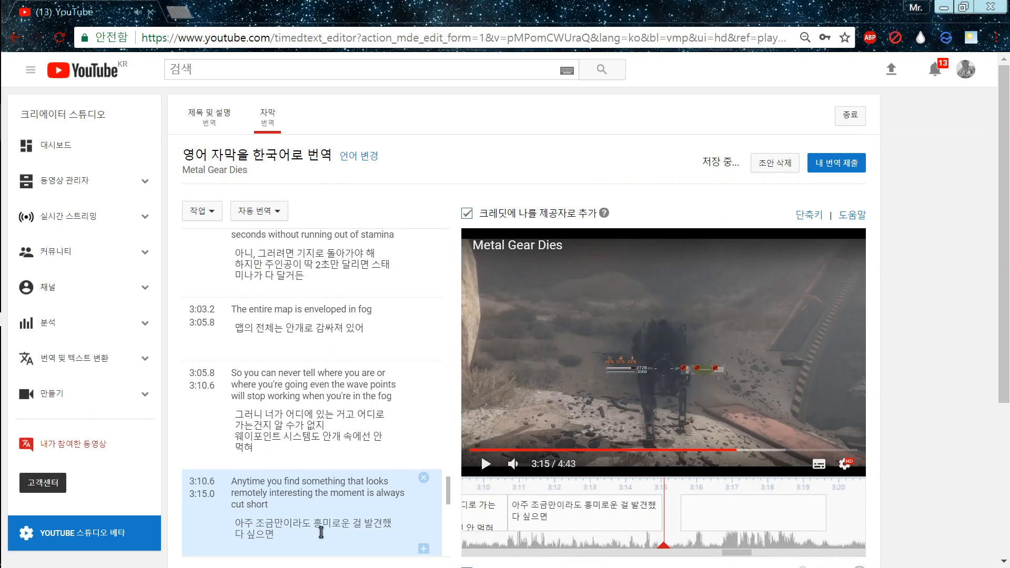
Step: Add "곧바로 그 흥미는 날아가버려" as a new line of the 3:10.6 caption's translation and play the video to about 3:18
click(310, 539)
key(shift+Return)
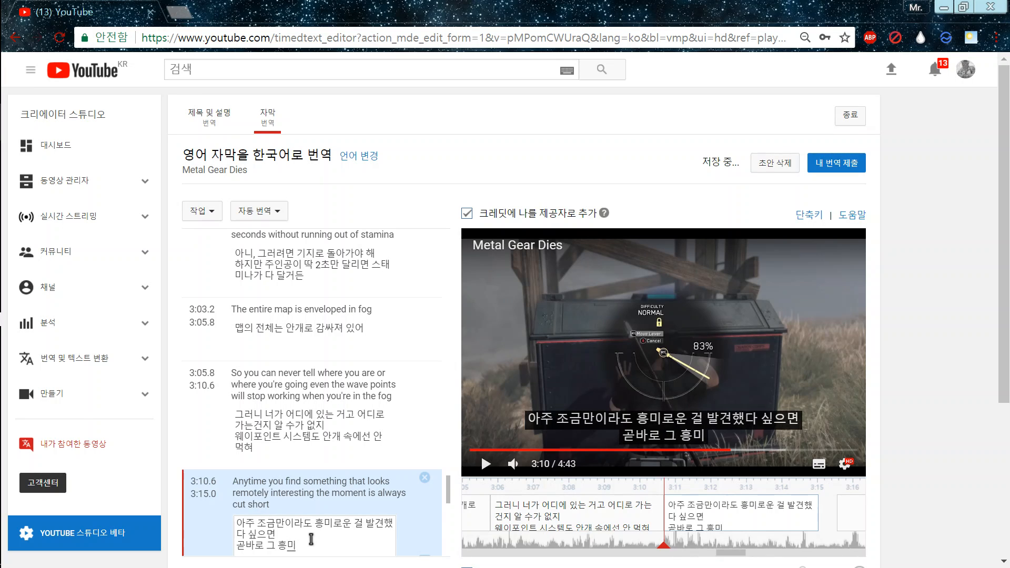
text(날아가)
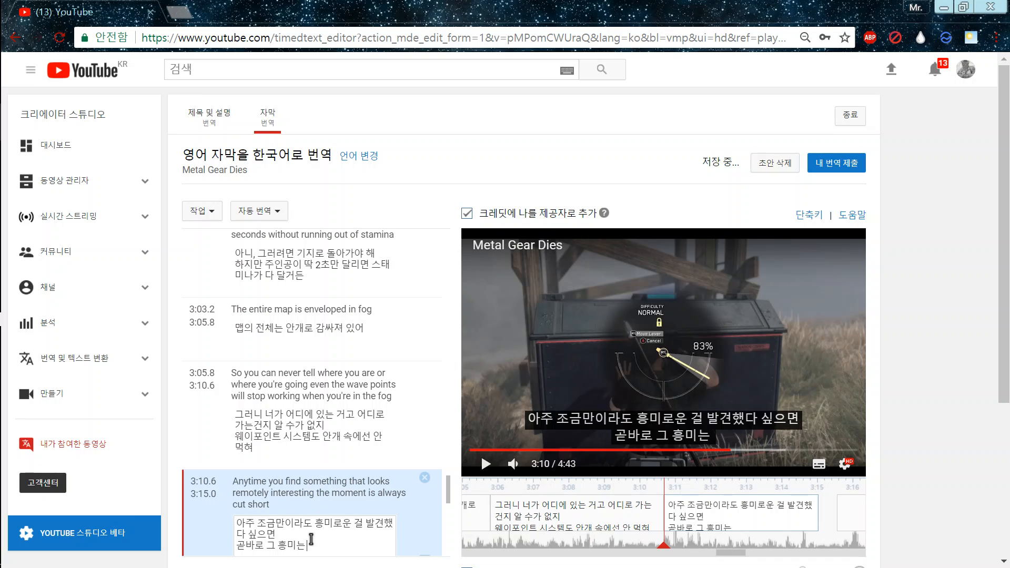
text(버려)
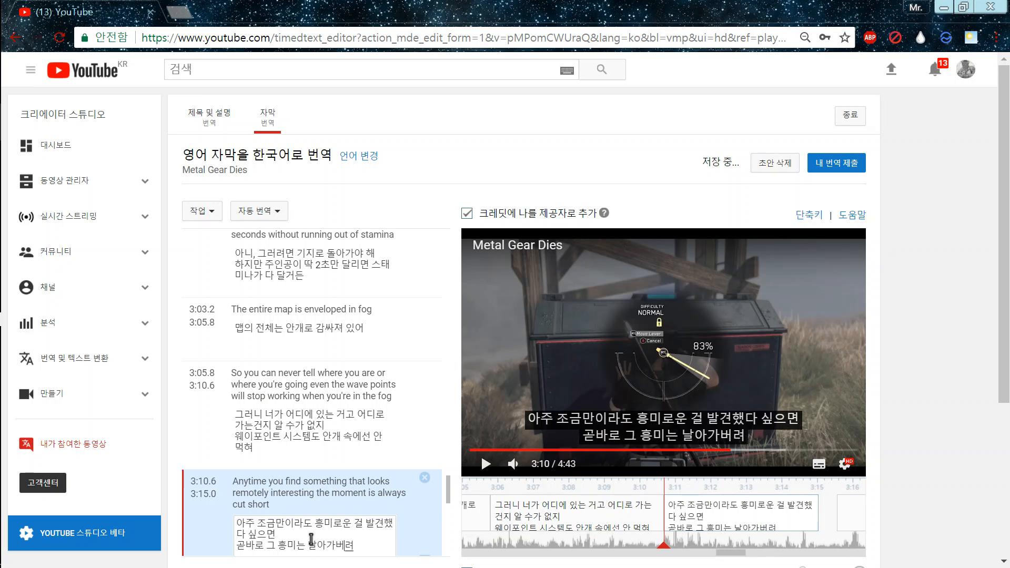
click(576, 392)
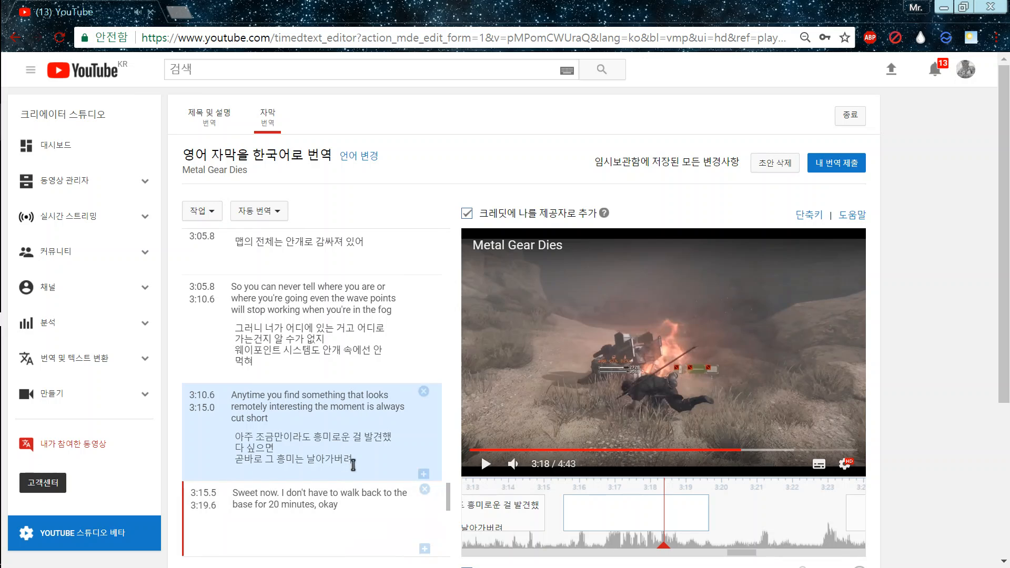
Step: Reword the end of the 3:10.6 caption's last line so it reads "곧바로 그 기쁨은 날아가버려"
drag(354, 460, 288, 465)
key(BackSpace)
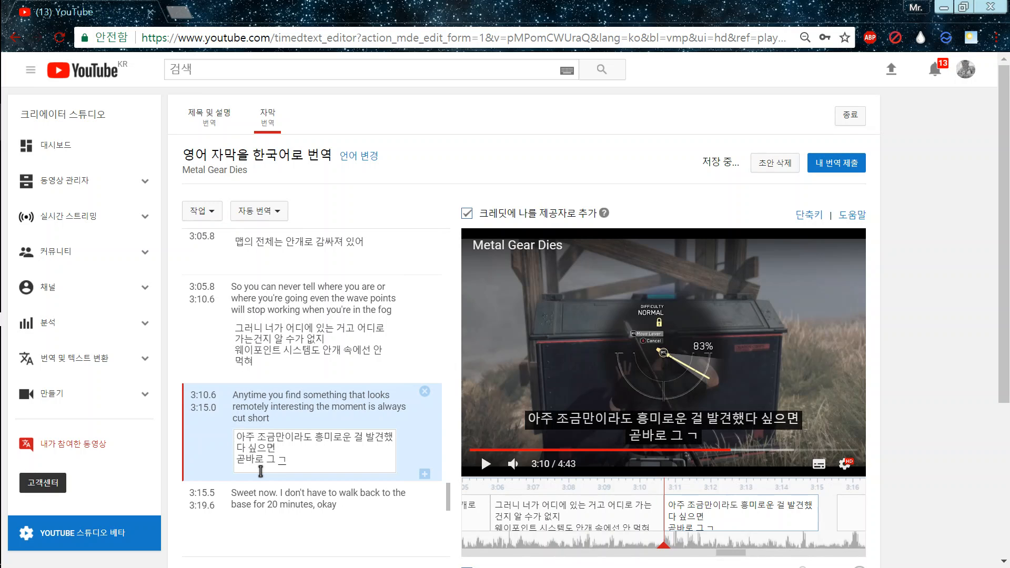
text(기쁨은 날아가버)
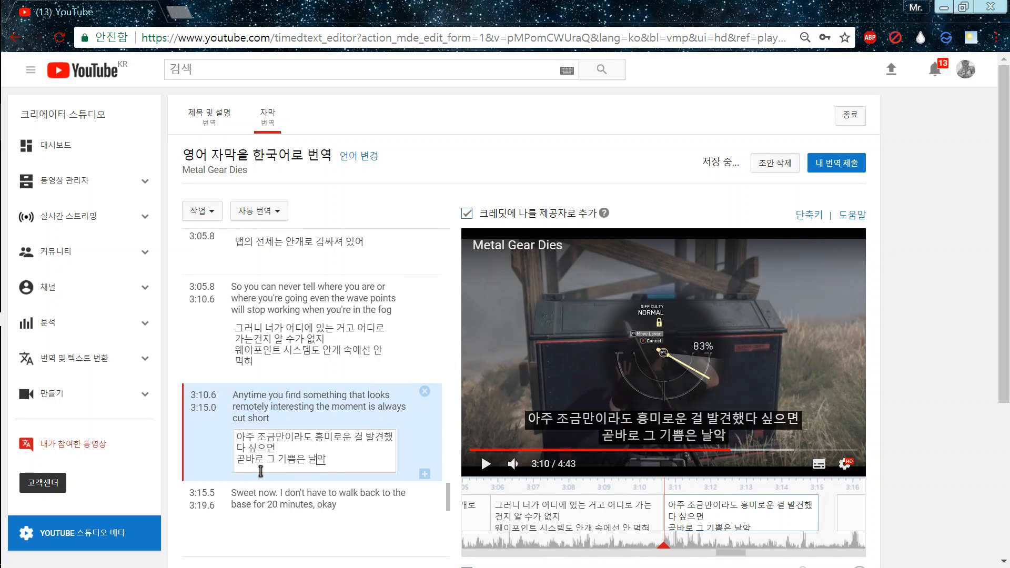
text(려)
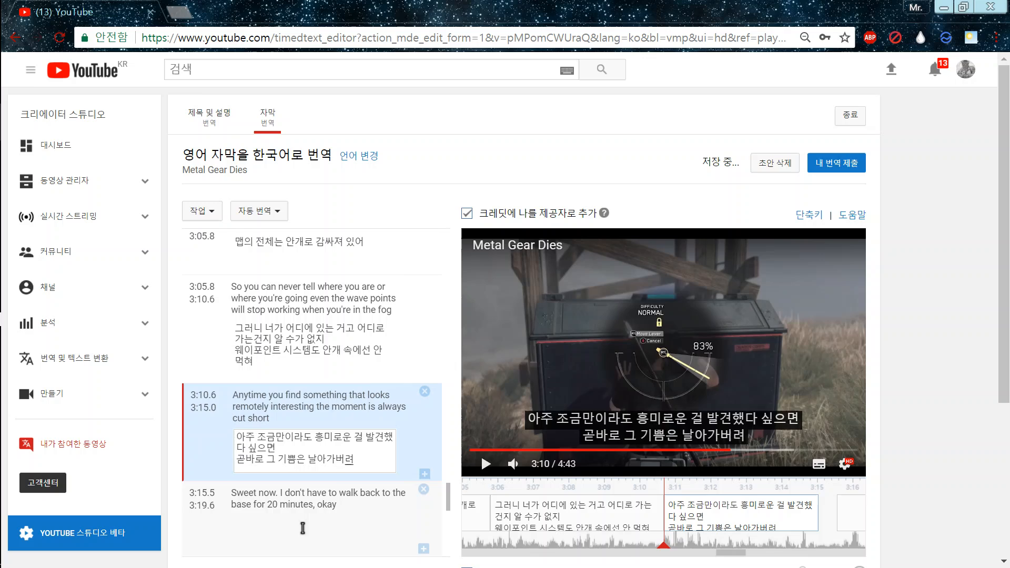
Step: Translate the first part of the 3:15.5 caption, in quotation marks, as "좋았어! 이제 기지까지 20분동안 걸을 일은 없구만"
click(303, 529)
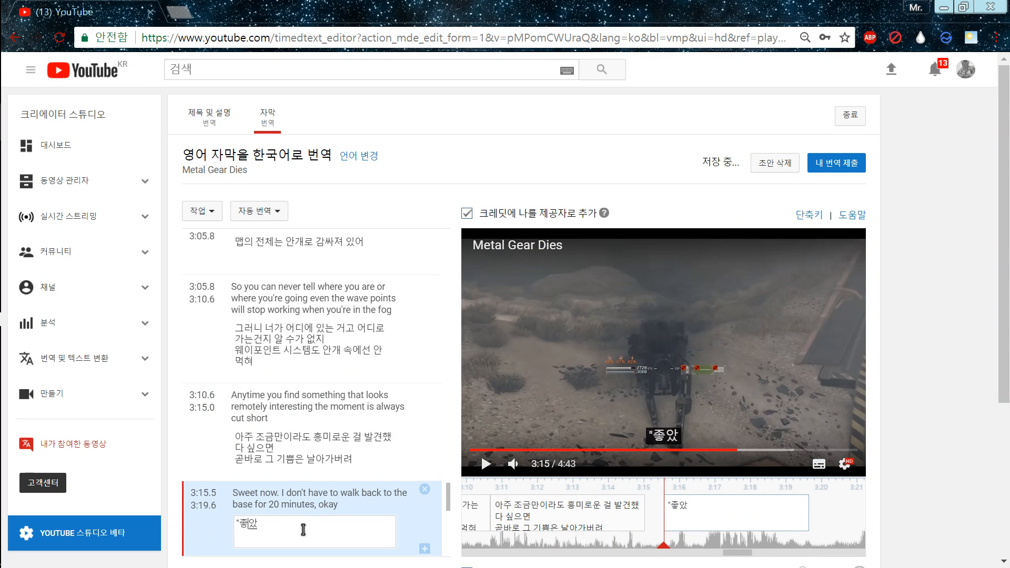
text("좋았어! 이제)
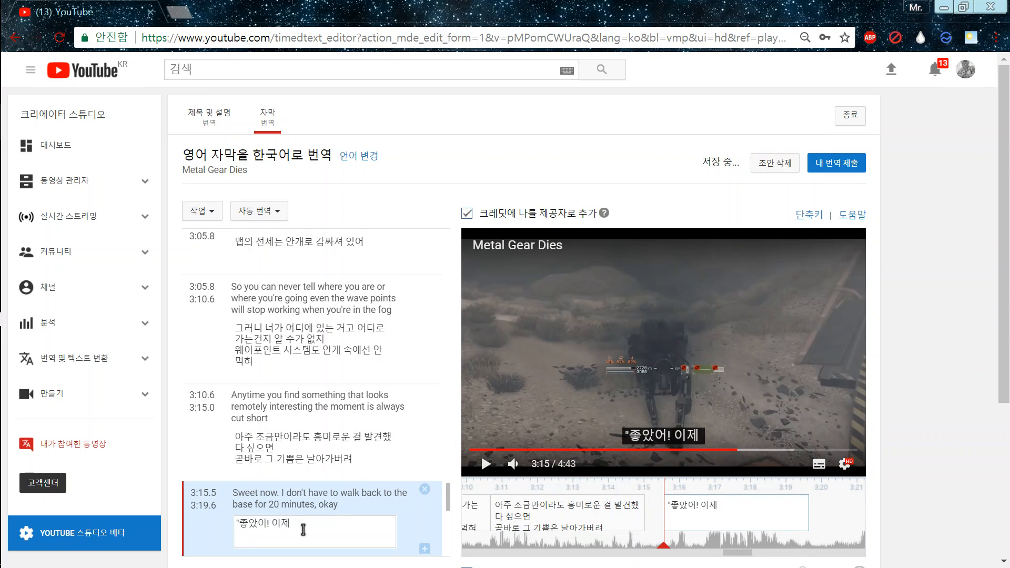
text( 기지까지 20ㅂ)
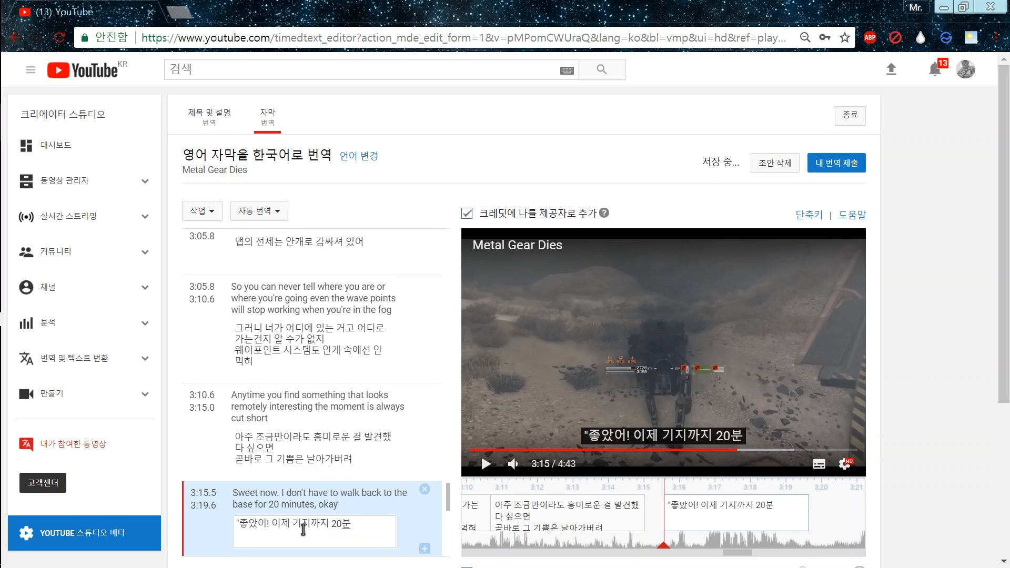
text(동안 걸을 일ㅇ)
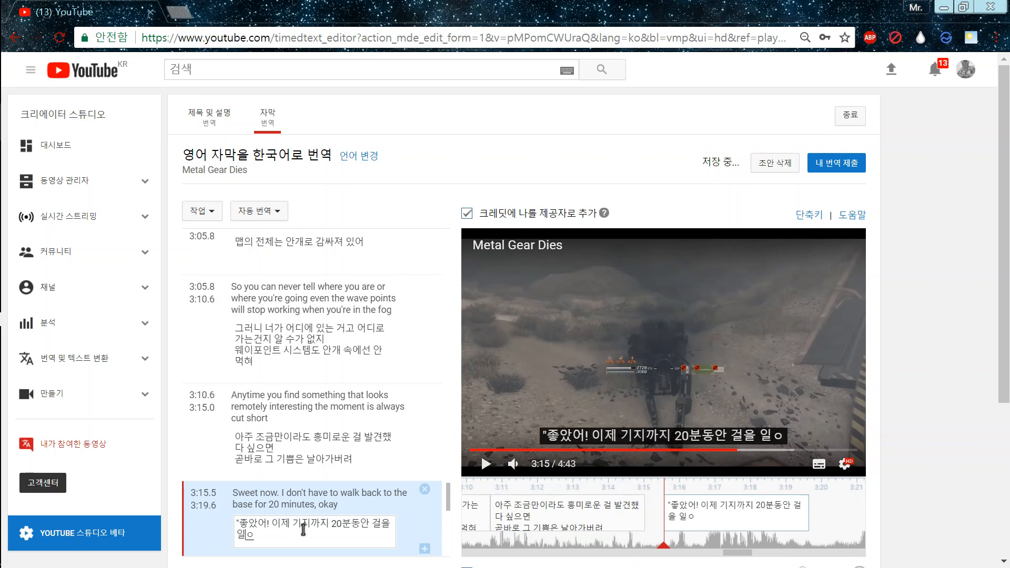
key(BackSpace)
text(은 없구만)
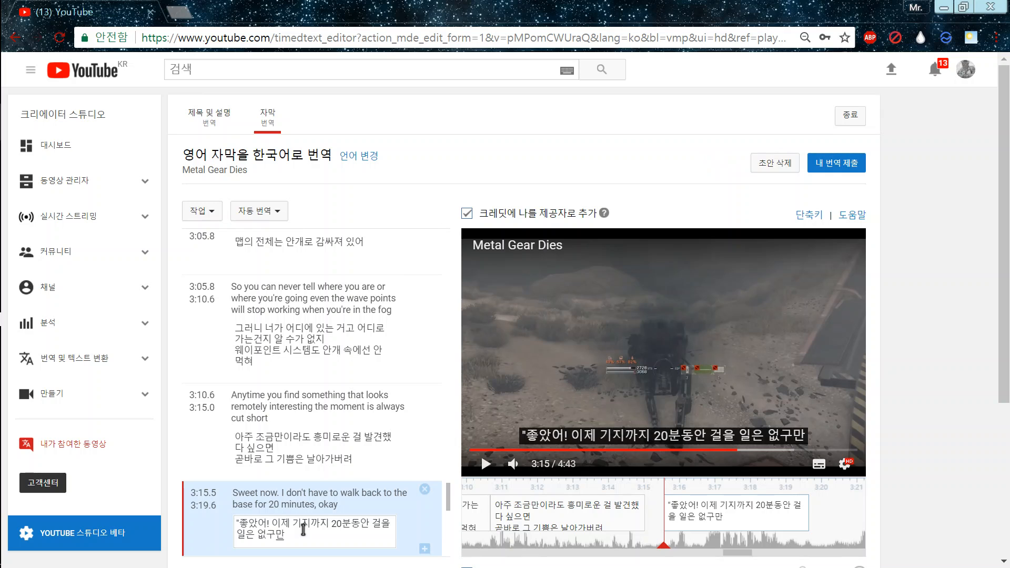
text(")
key(Return)
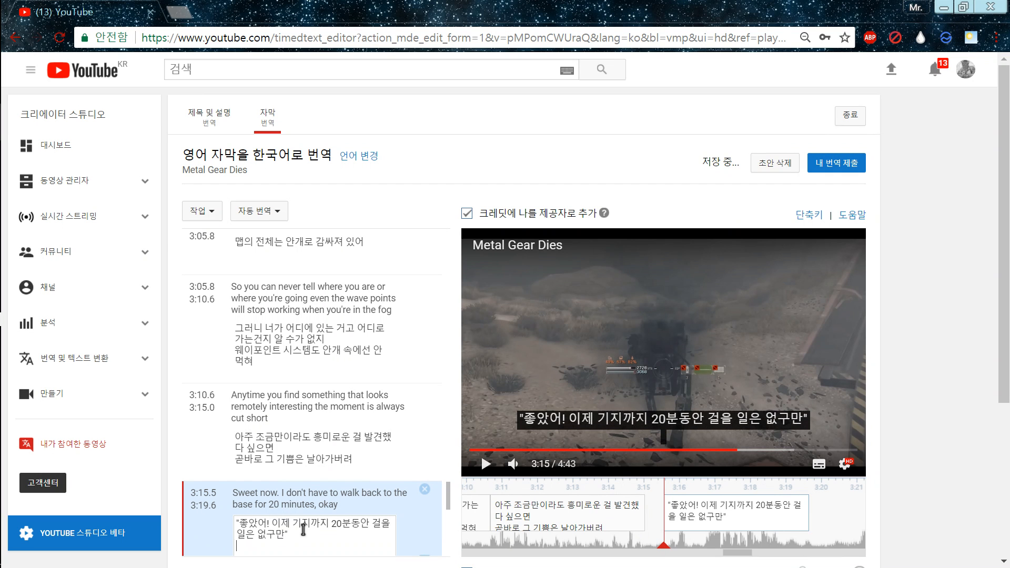
Step: Play the video to about 3:19 and add "아..그래.." as a new line of the 3:15.5 caption's translation
click(486, 463)
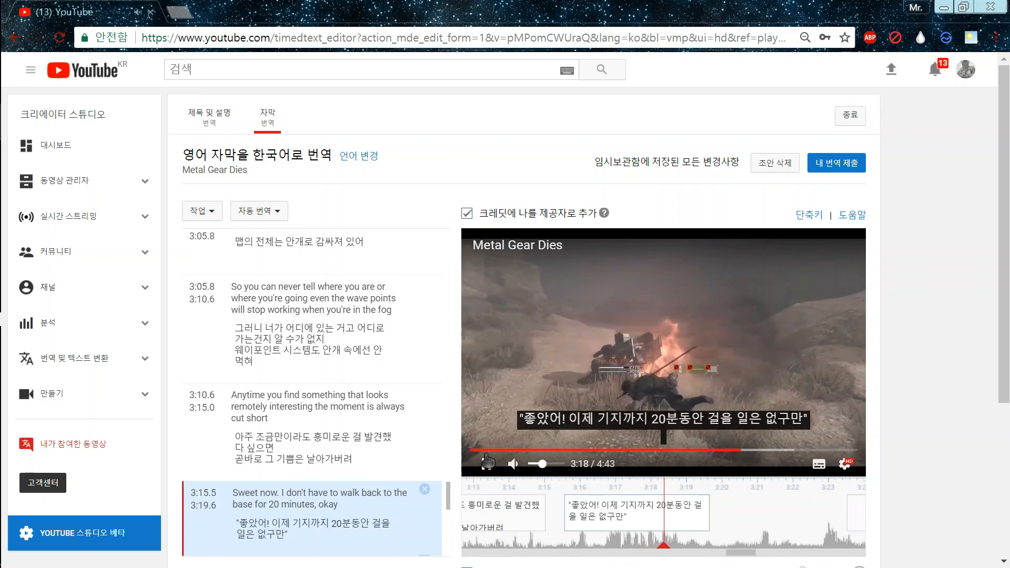
click(487, 463)
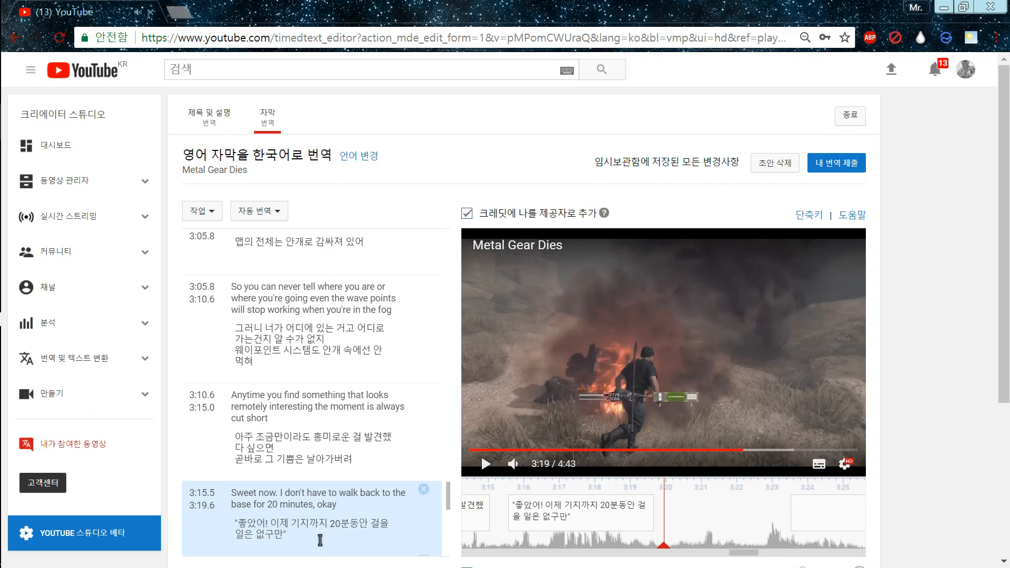
click(323, 540)
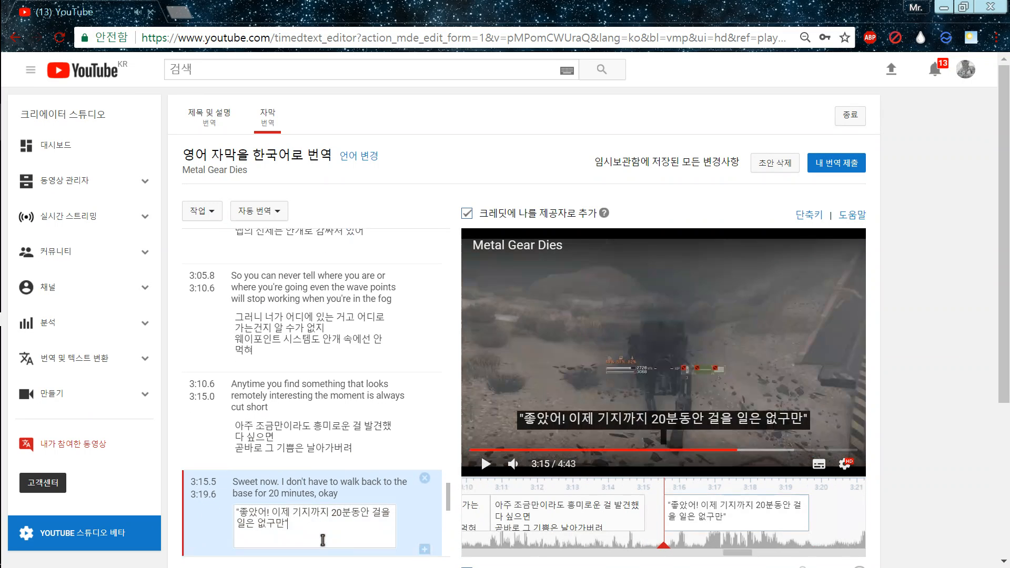
text(아..그래..)
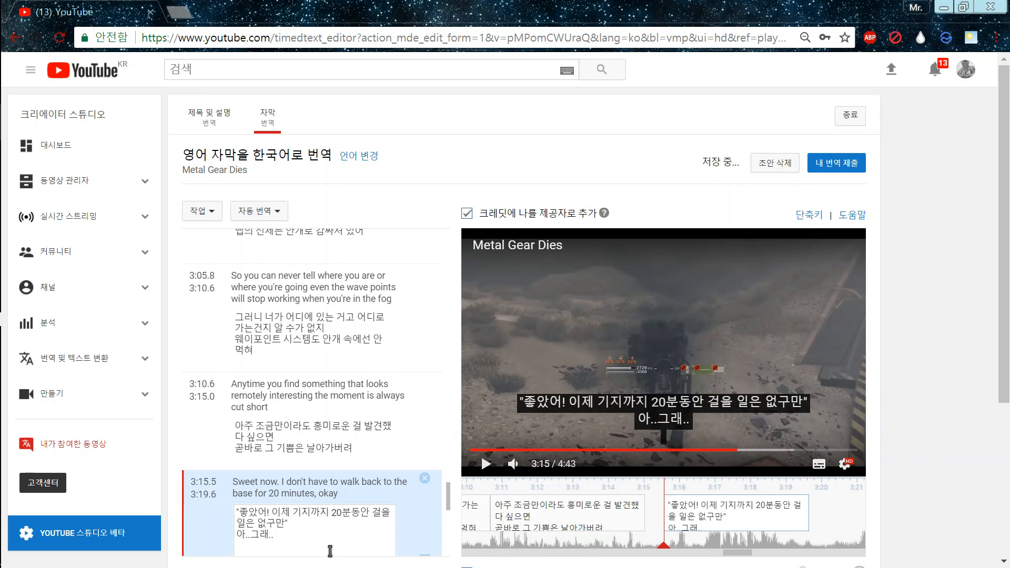
key(BackSpace)
Step: Play the video to about 3:24, move the start of the following untranslated caption to 3:24.1, and resume playback
click(806, 316)
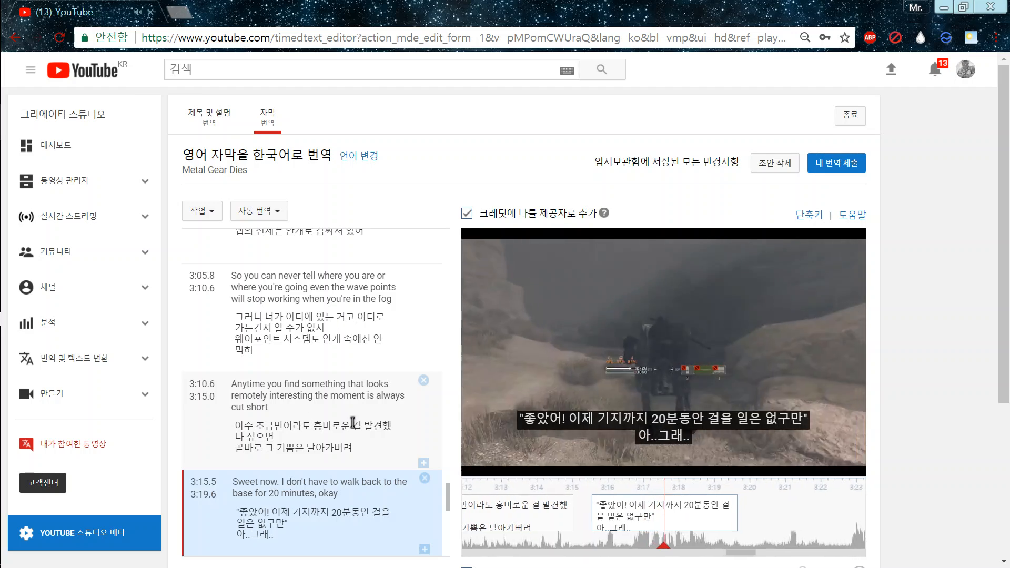
mouse_move(491, 460)
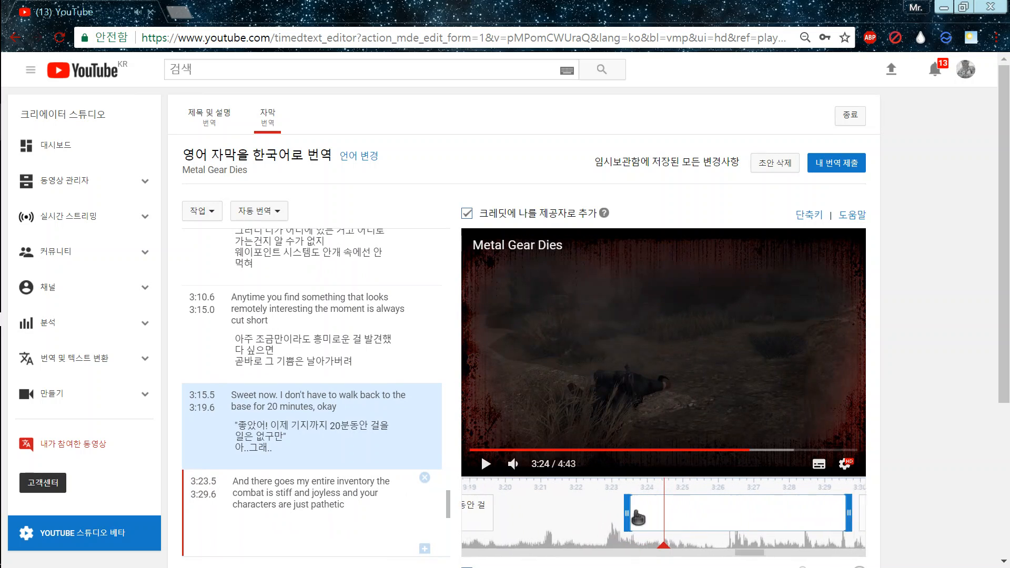
drag(662, 514, 664, 514)
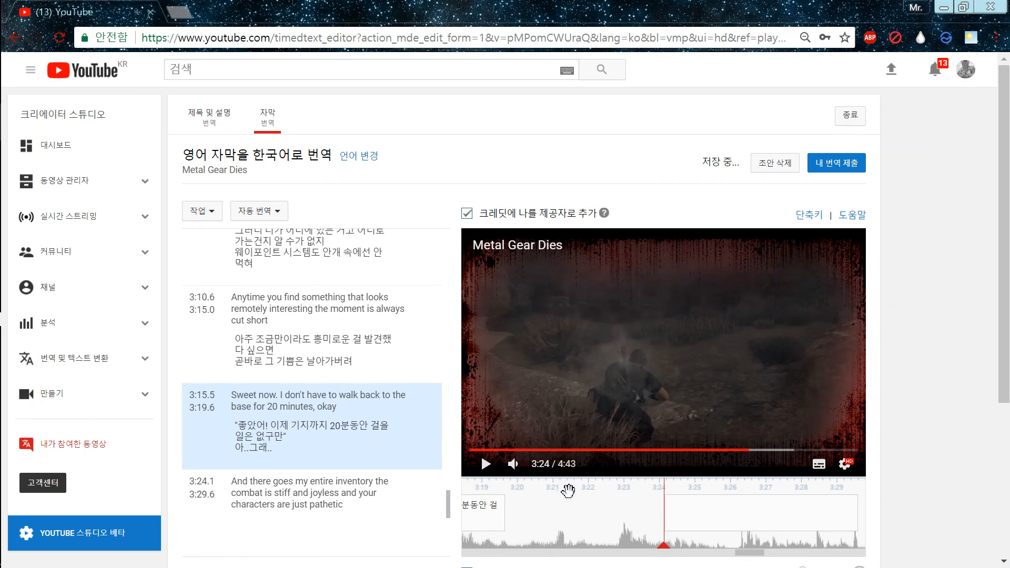
click(471, 470)
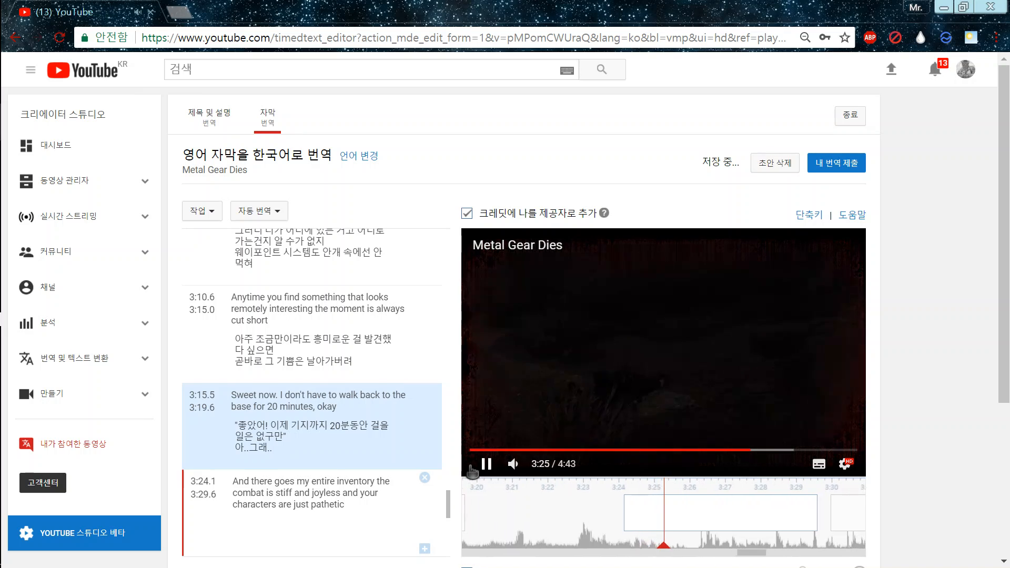
Step: Translate the first part of the 3:24.1 caption as "이렇게 내 인벤토리가 다 날라가는구만.." and move its end to 3:29.8 after playing to about 3:29
click(308, 532)
text(")
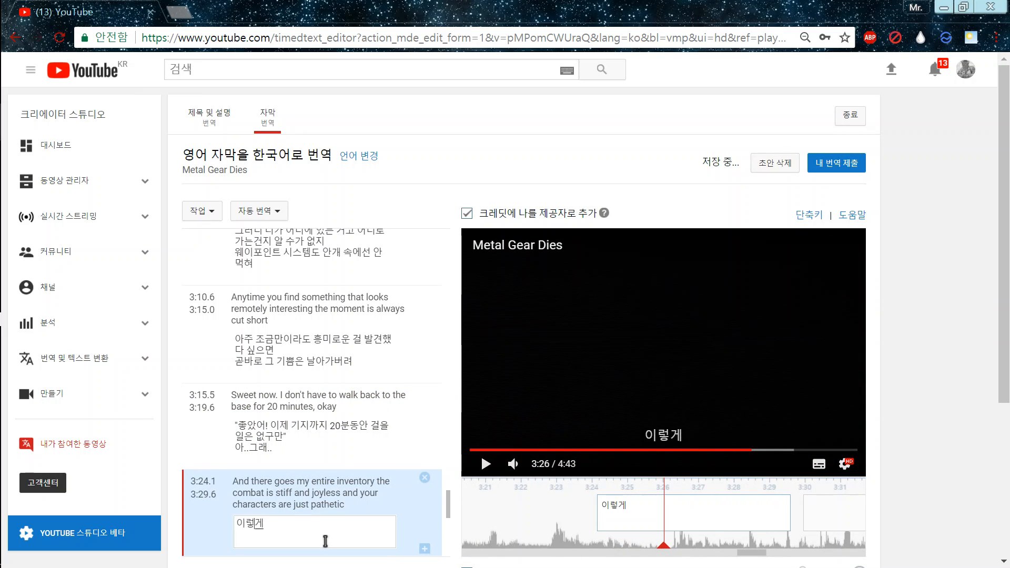
text(렇게 내 인벤토)
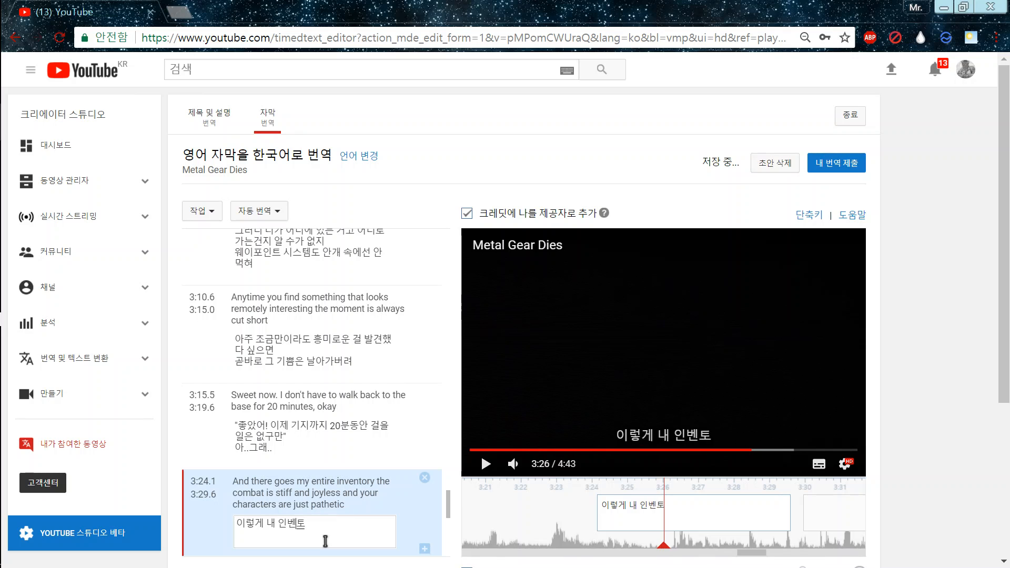
text(리가 다 날락)
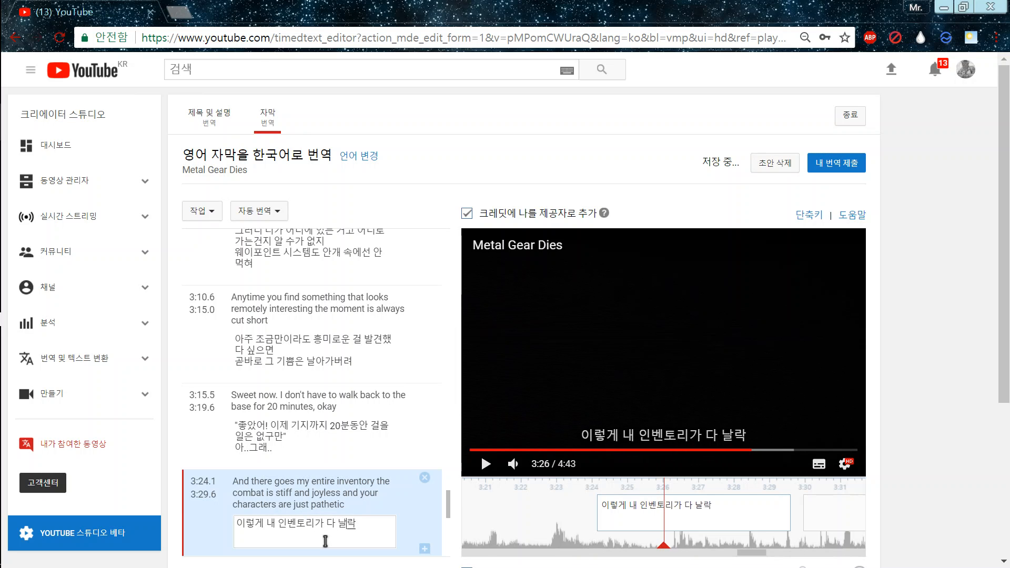
key(BackSpace)
text(라가는구만..)
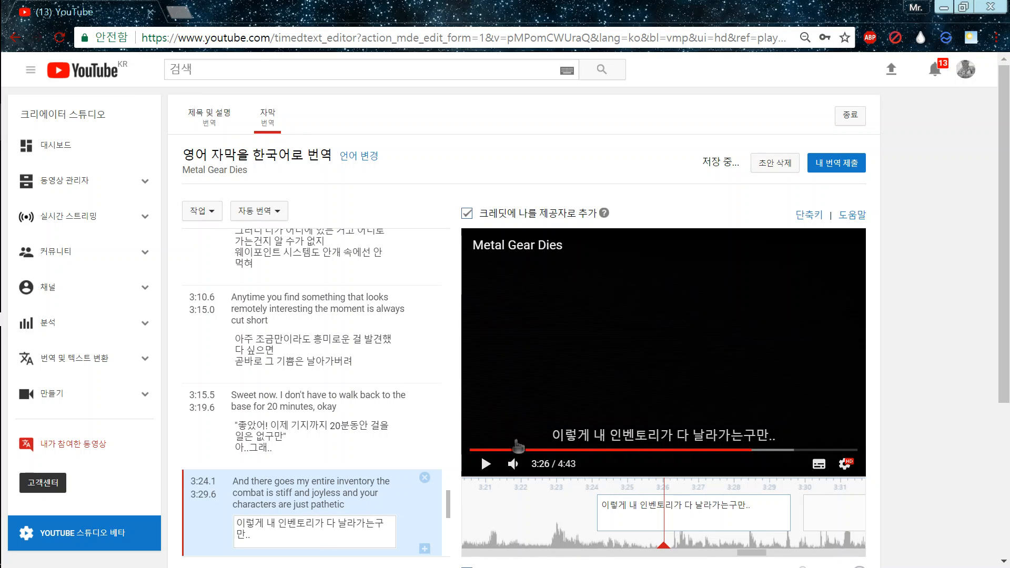
click(486, 464)
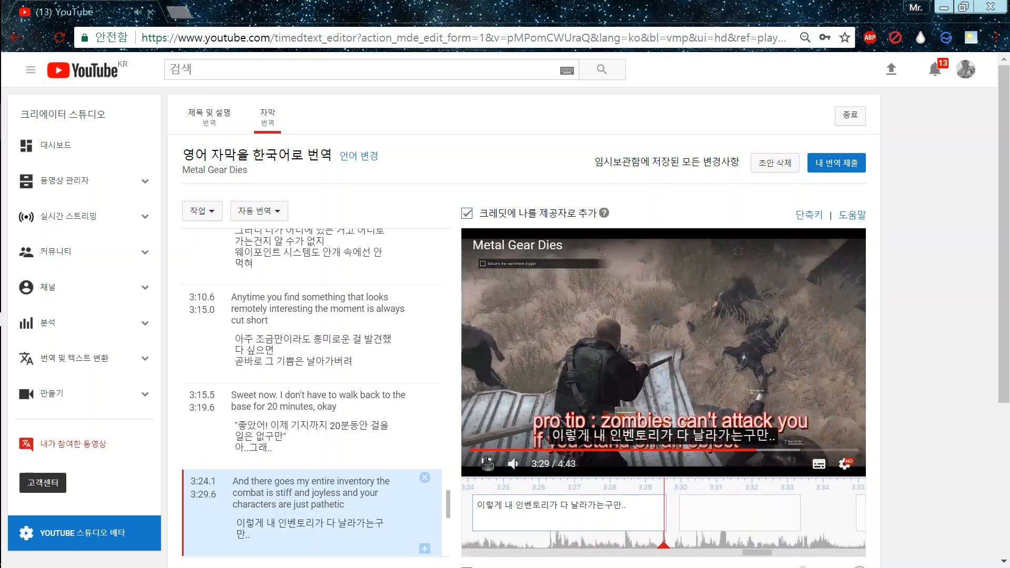
drag(659, 505, 666, 505)
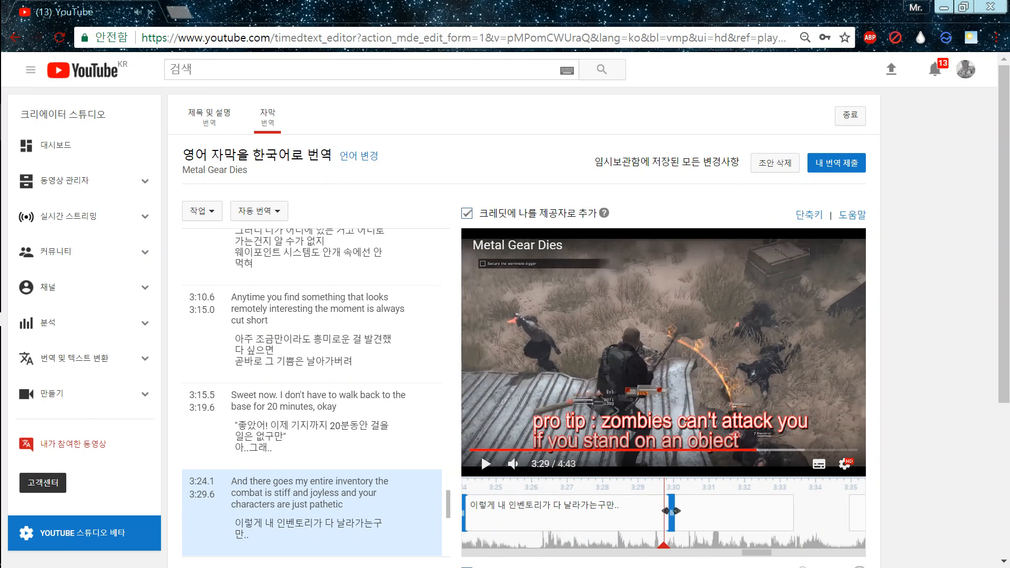
Step: Add "[프로 팁 : 오브젝트 위에 올라가면 좀비가 공격 못함]" as a new line of the 3:24.1 caption's translation
click(327, 540)
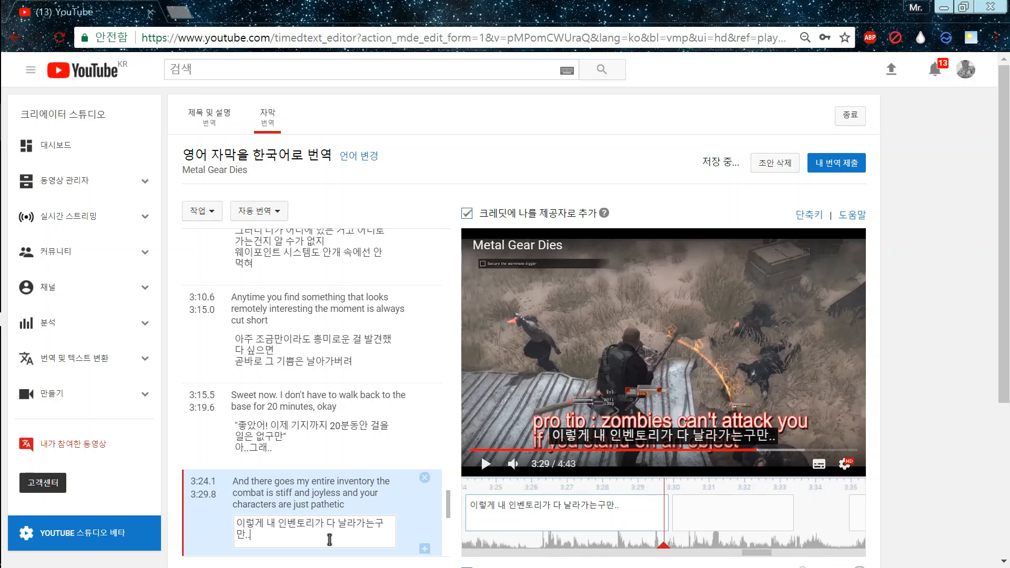
key(shift+Return)
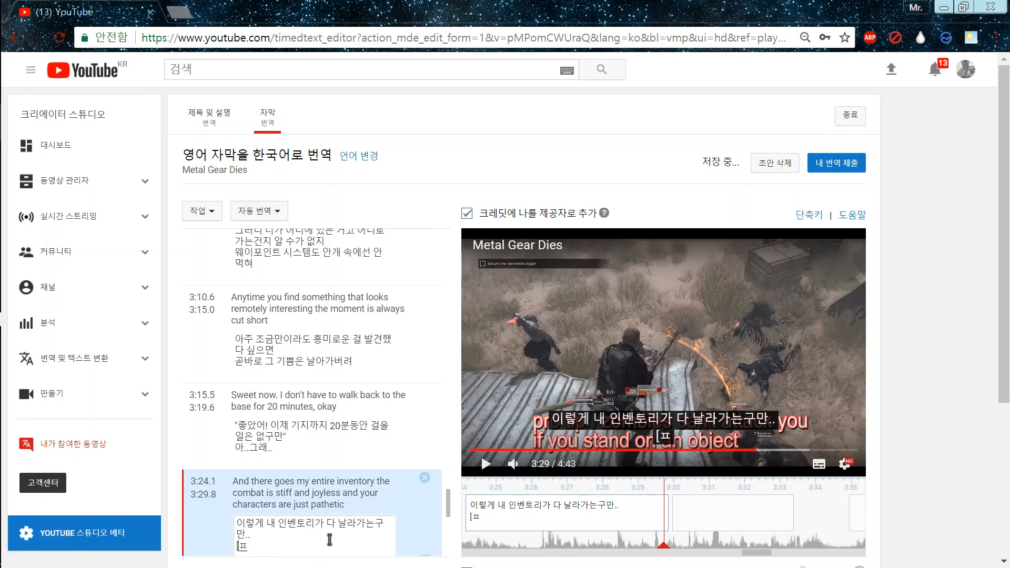
text([프로 팁)
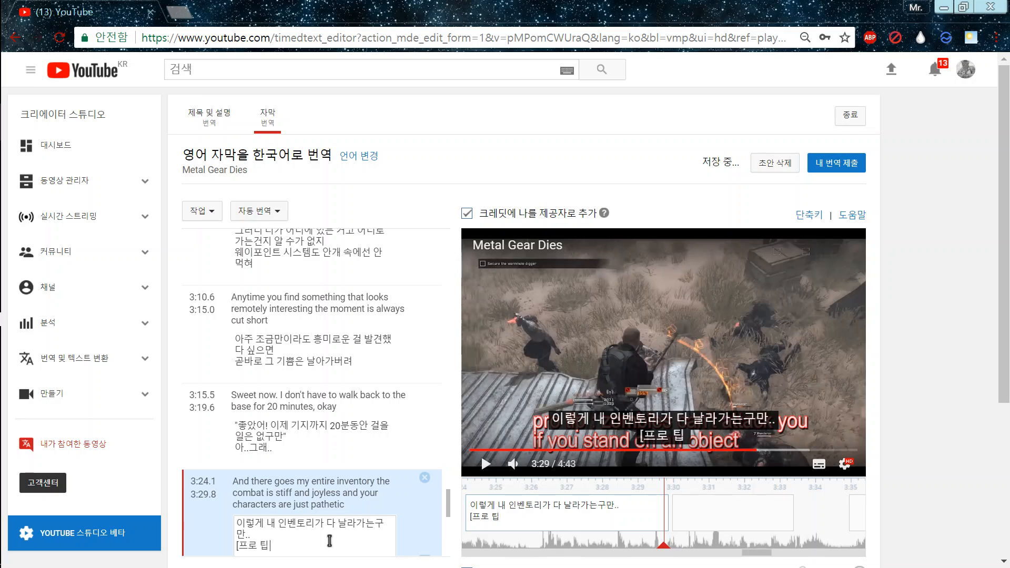
text( : 오브젝트 윙[)
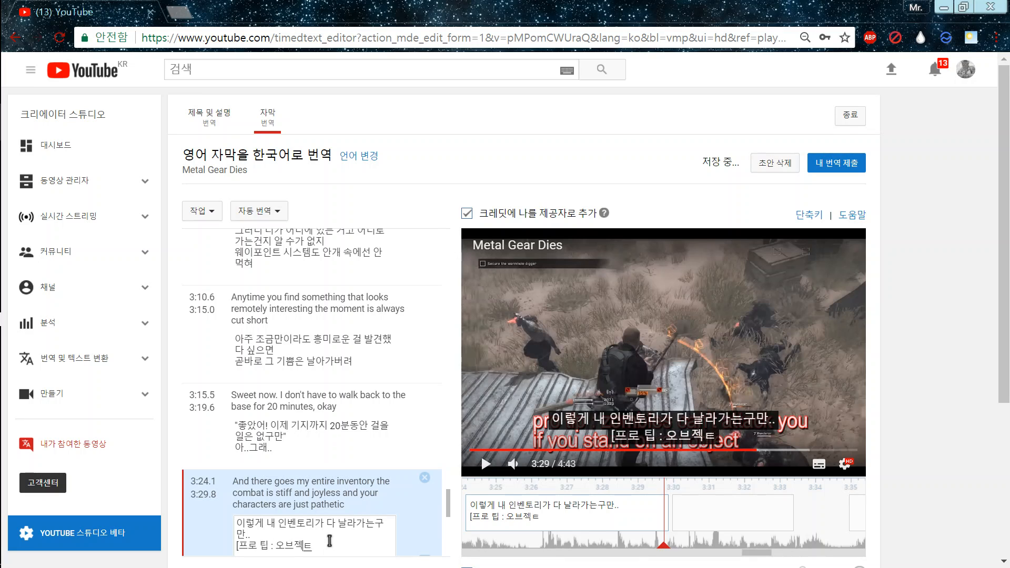
key(BackSpace)
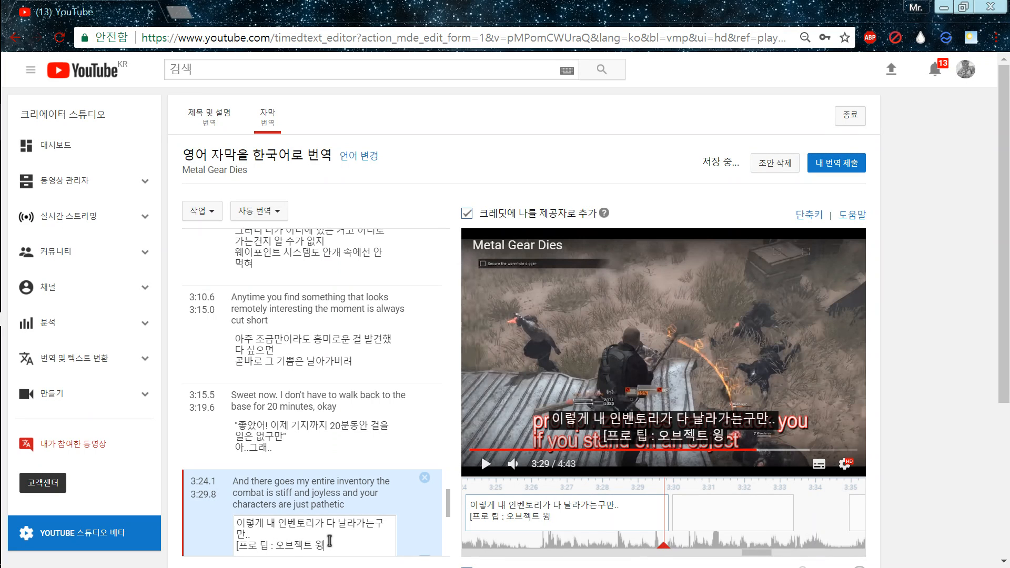
text(에 올라가면)
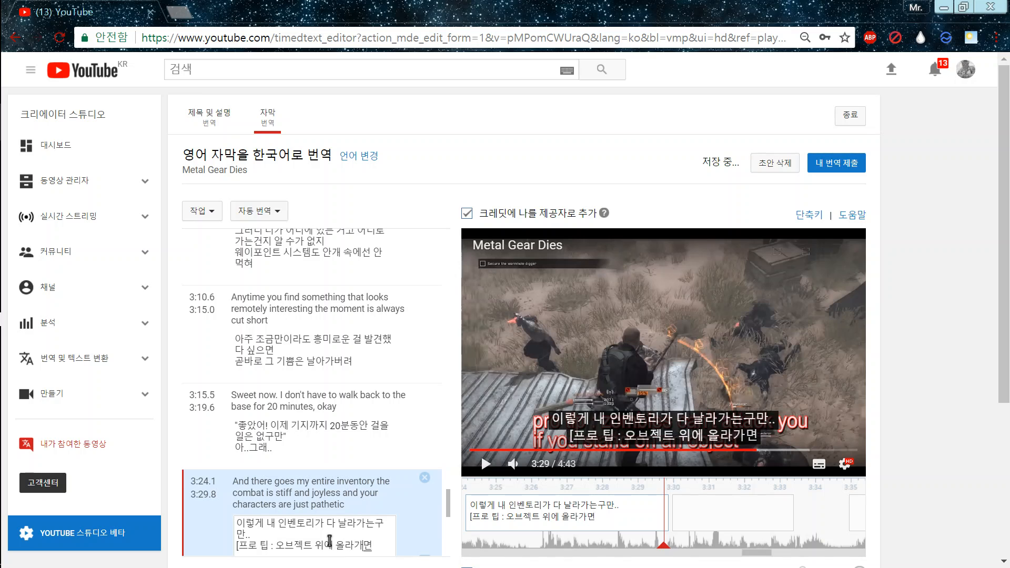
text( 좀비가고)
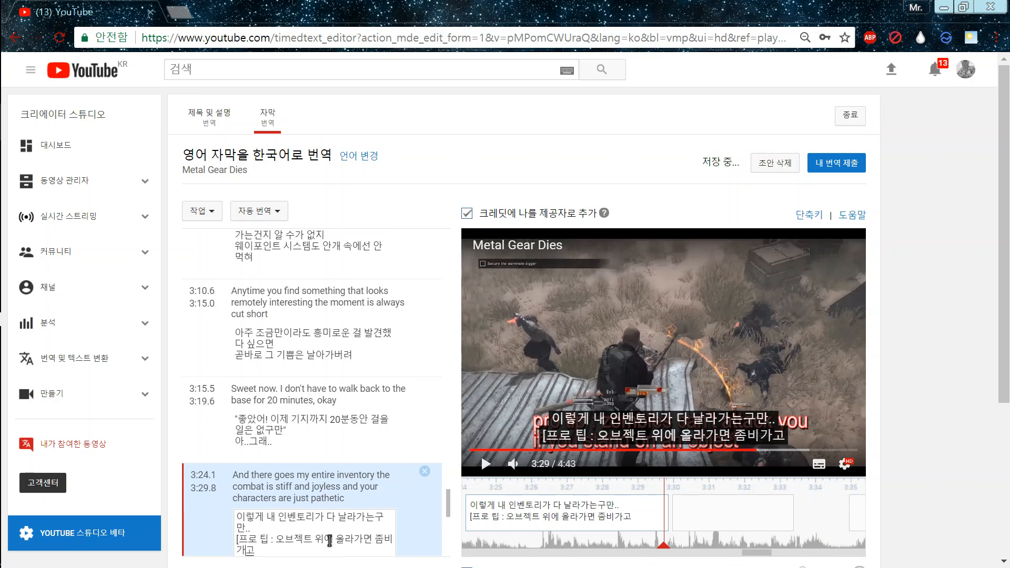
key(BackSpace)
text( 공격 못하)
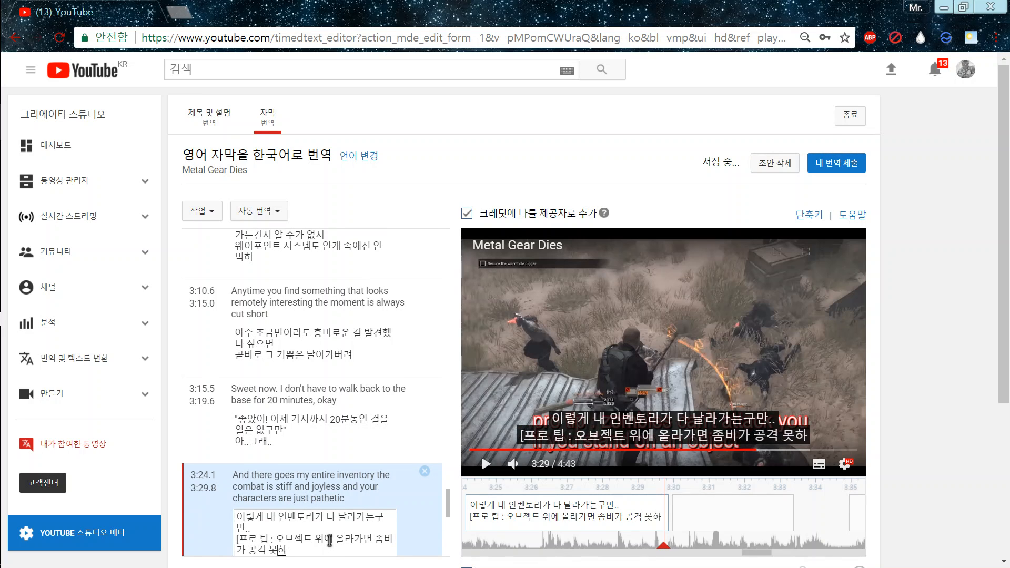
key(BackSpace)
text(함])
Step: Add "전투는 완전 딱딱하고 재미없어, 게다가 주인공은 그냥 존나 한심해" as the last line of the 3:24.1 caption's translation
key(Return)
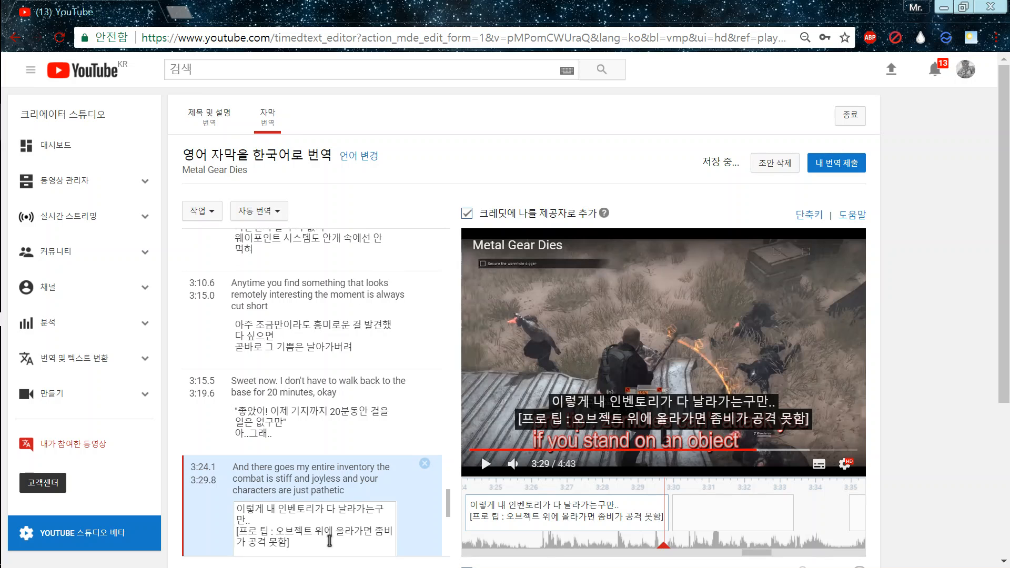
text(전투는)
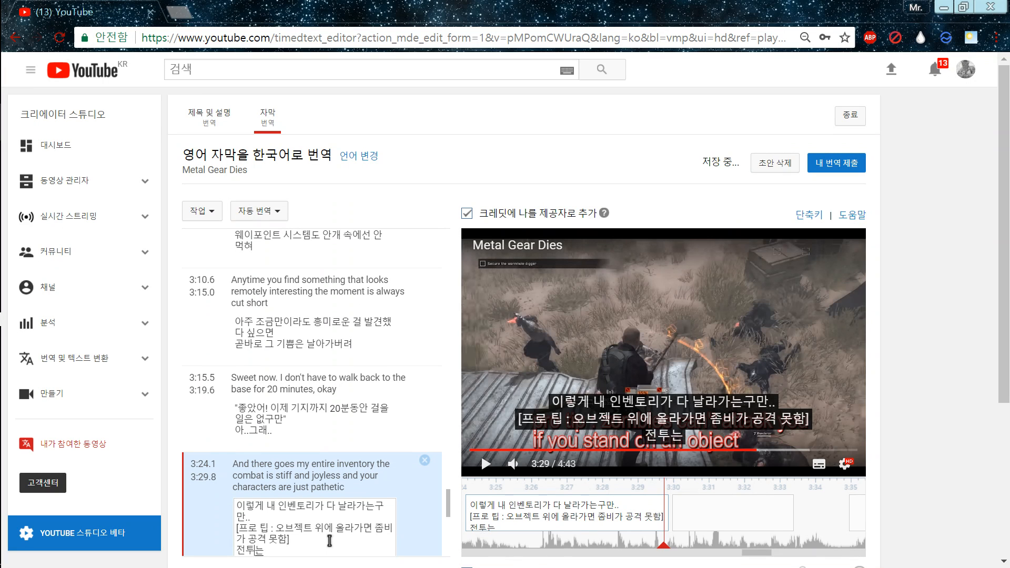
text( 완전)
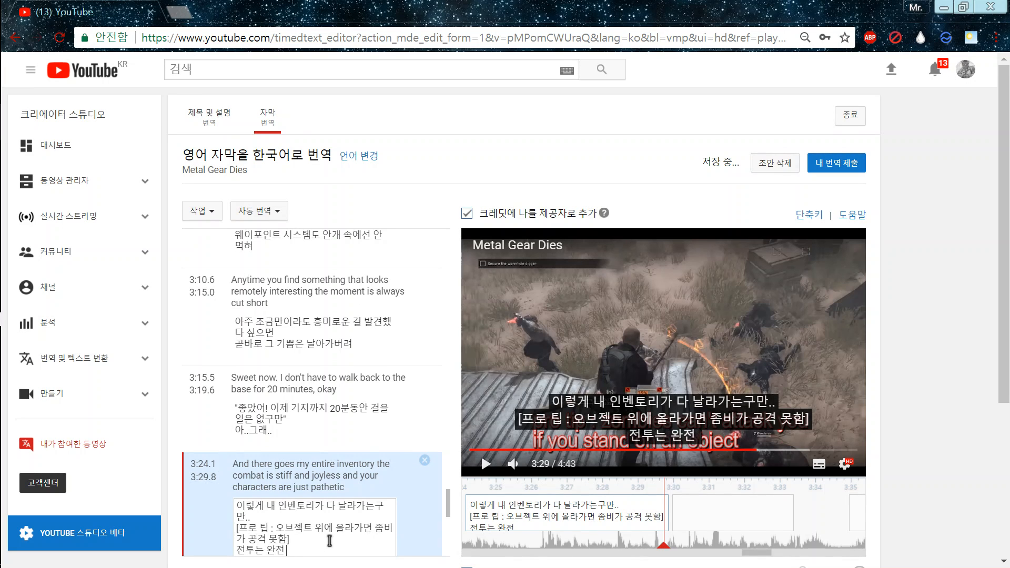
text( 딱딱하고)
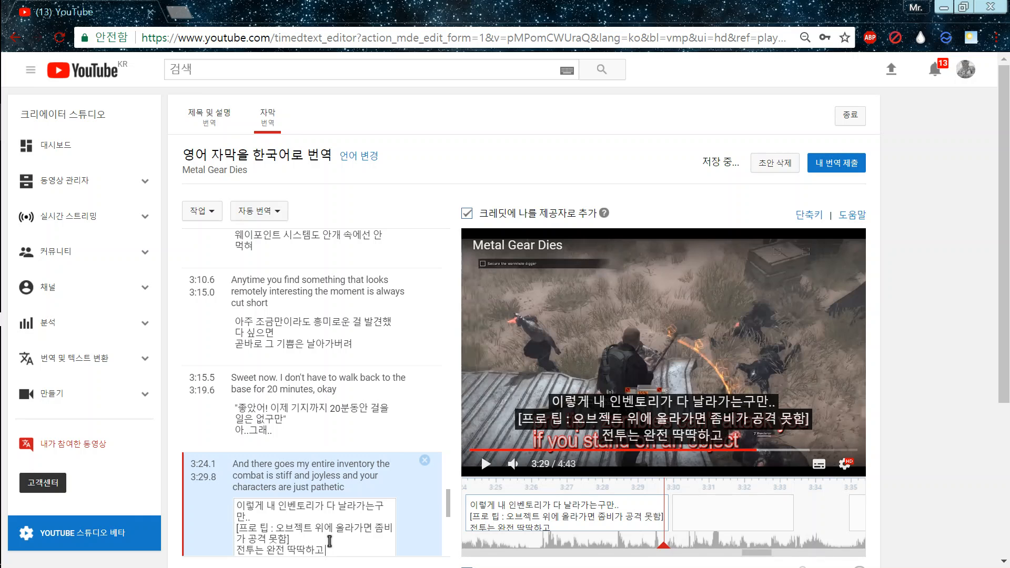
text( 재미없어,)
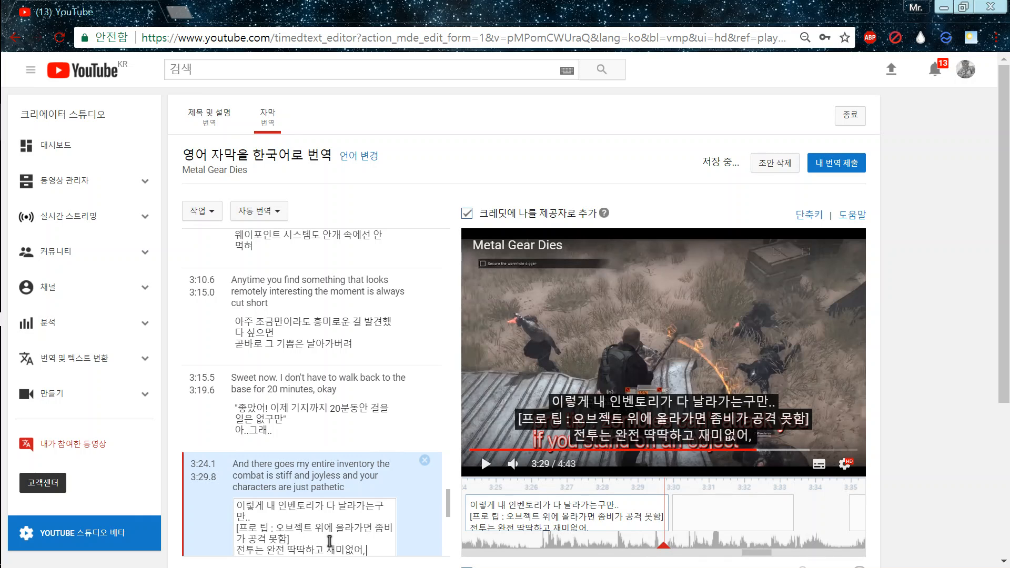
text( 그게다가 주인공으)
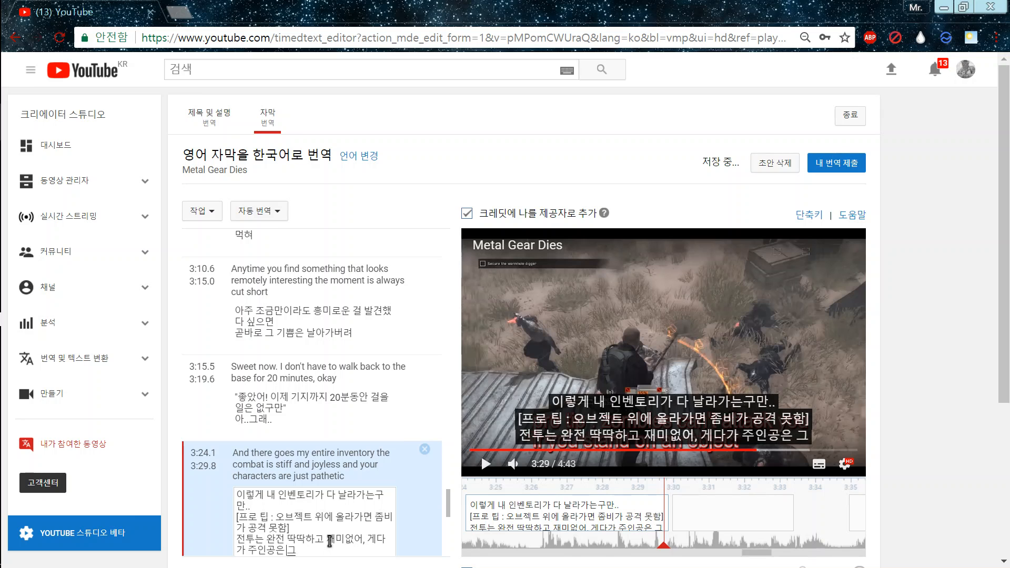
text(은 그냥 존나 한심)
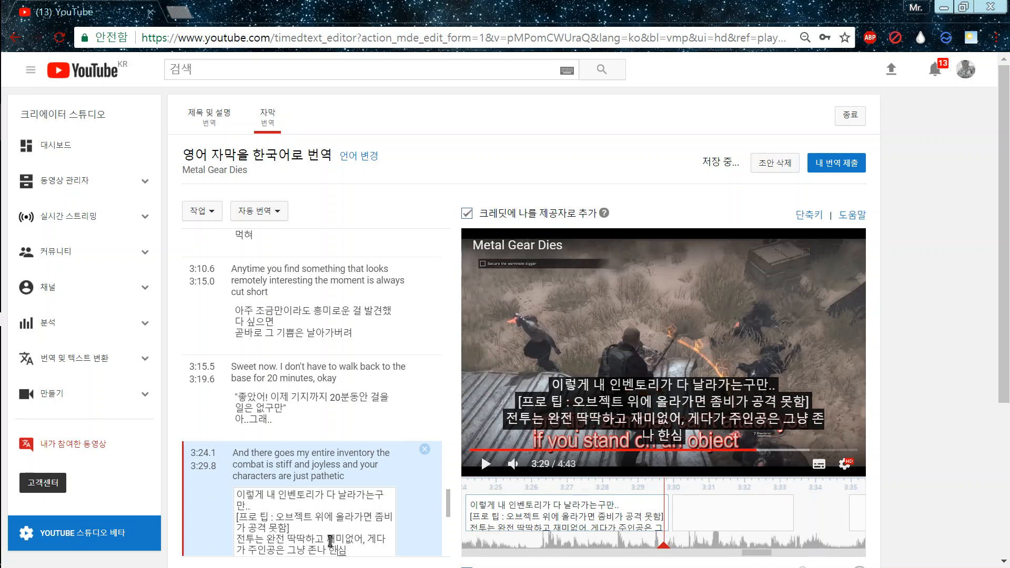
text(해)
Step: Move the boundary between the 3:24.1 caption and the following one to 3:30.2, and the following caption's end to 3:33.7, playing to about 3:33
click(484, 464)
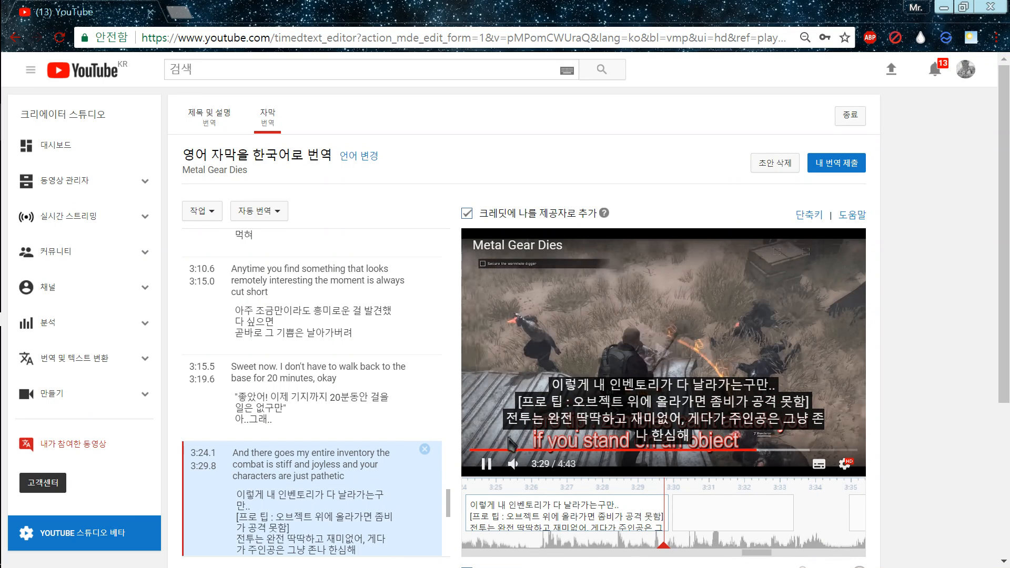
click(485, 464)
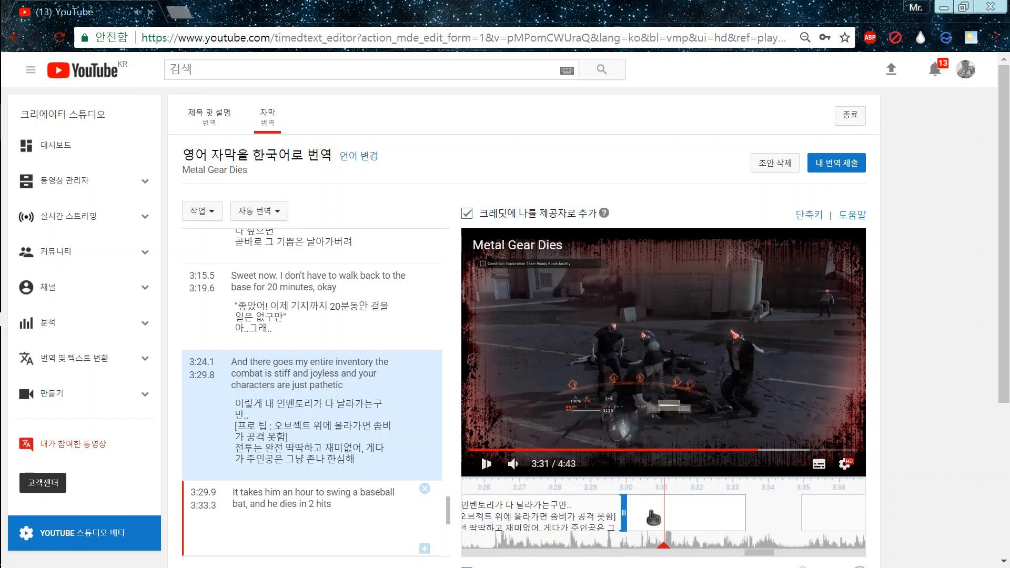
drag(636, 509, 635, 510)
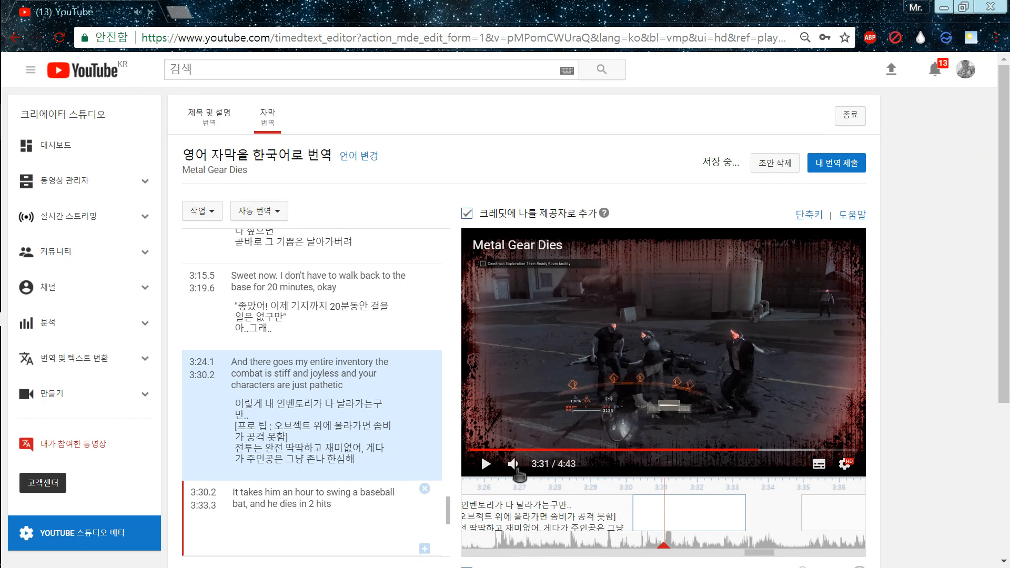
click(484, 464)
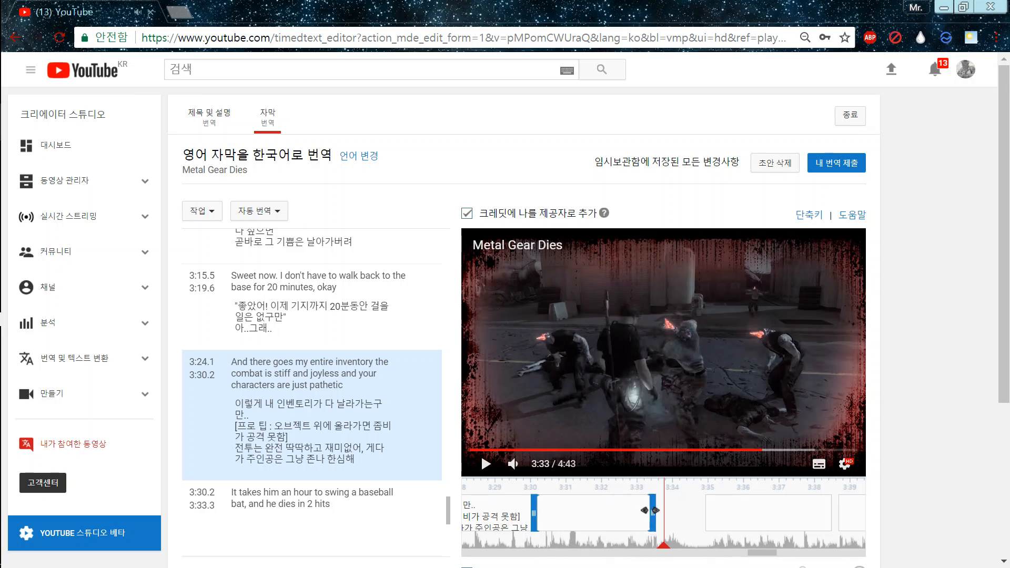
mouse_move(649, 510)
mouse_down()
mouse_move(677, 511)
mouse_move(664, 511)
mouse_up()
Step: Translate the 3:30.2 caption in two lines as "야구빠따 하나 휘두르는데 한시간은 걸리는데" and "2방만 맞으면 죽어"
click(300, 525)
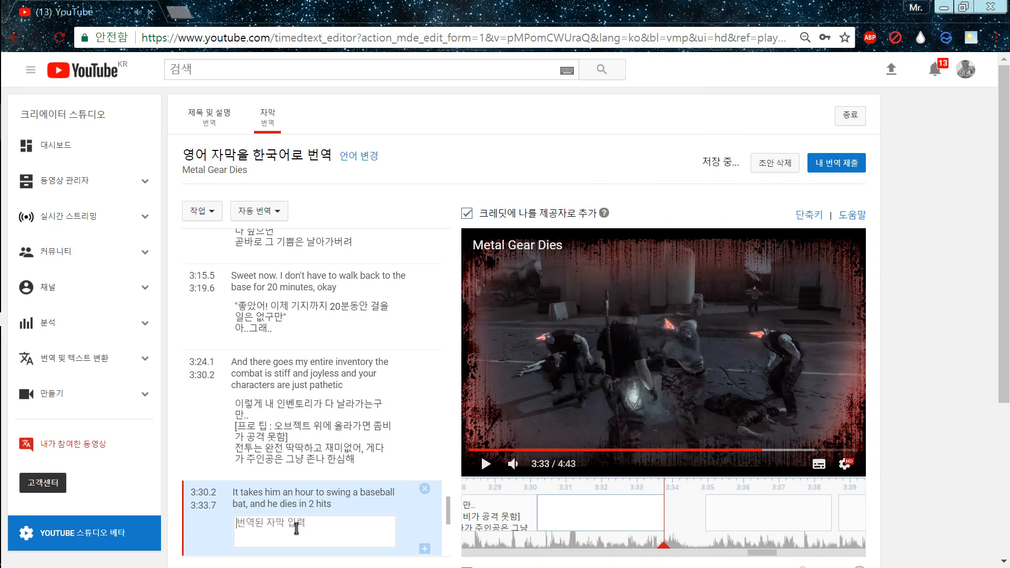
text(약)
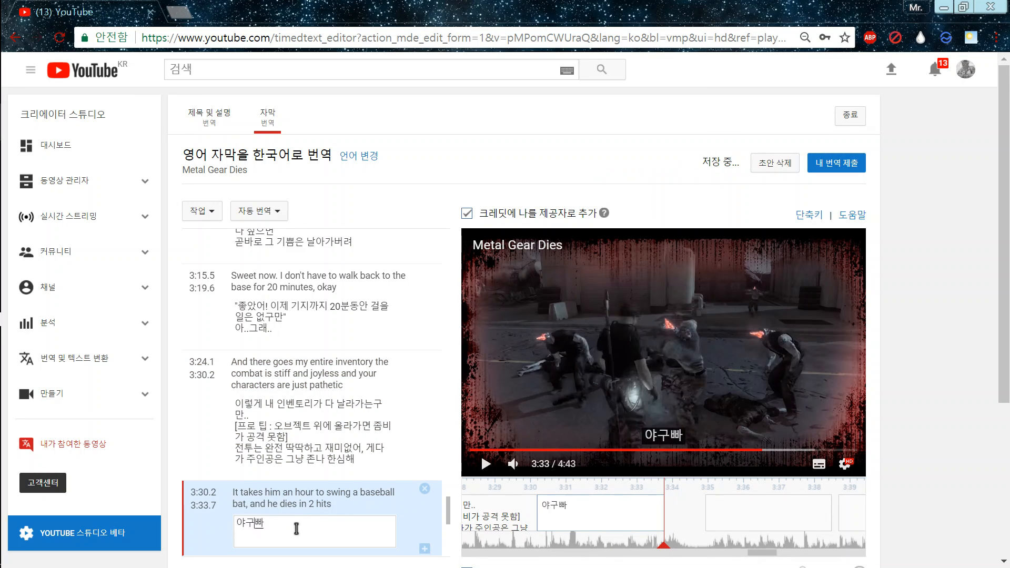
text(구빠따하나)
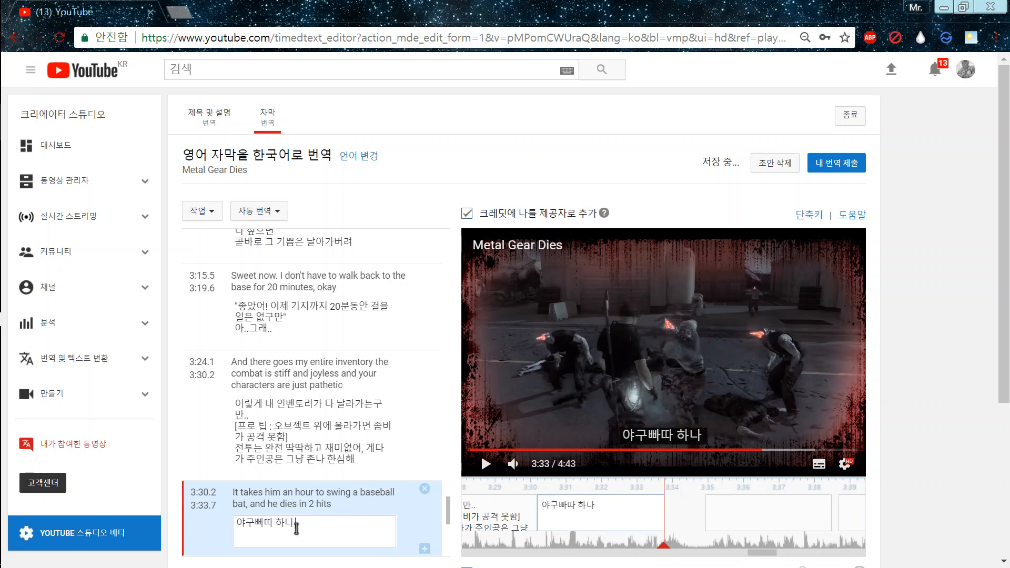
text( 휘드르는)
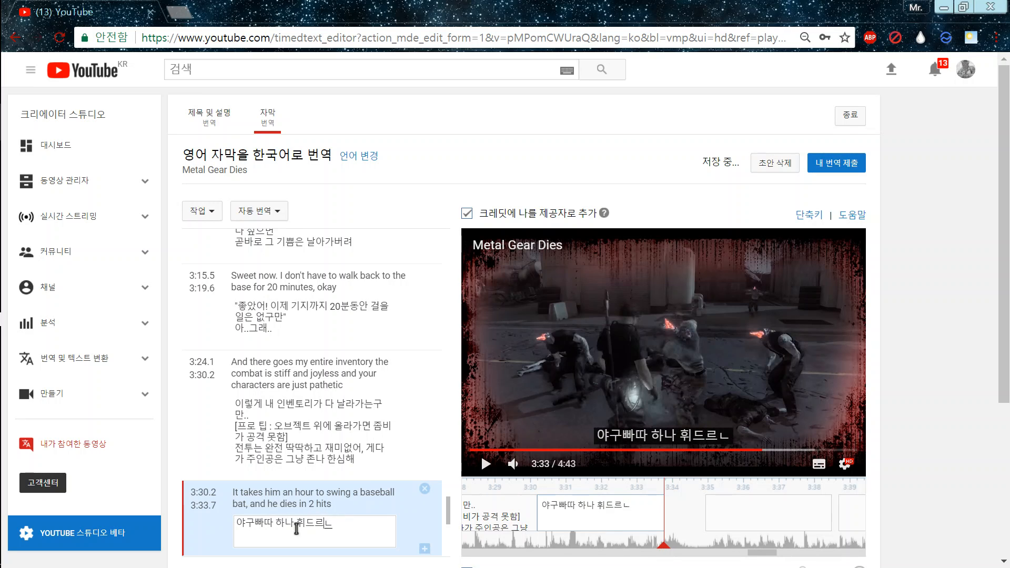
key(BackSpace)
key(BackSpace)
key(BackSpace)
text(두르는데 한)
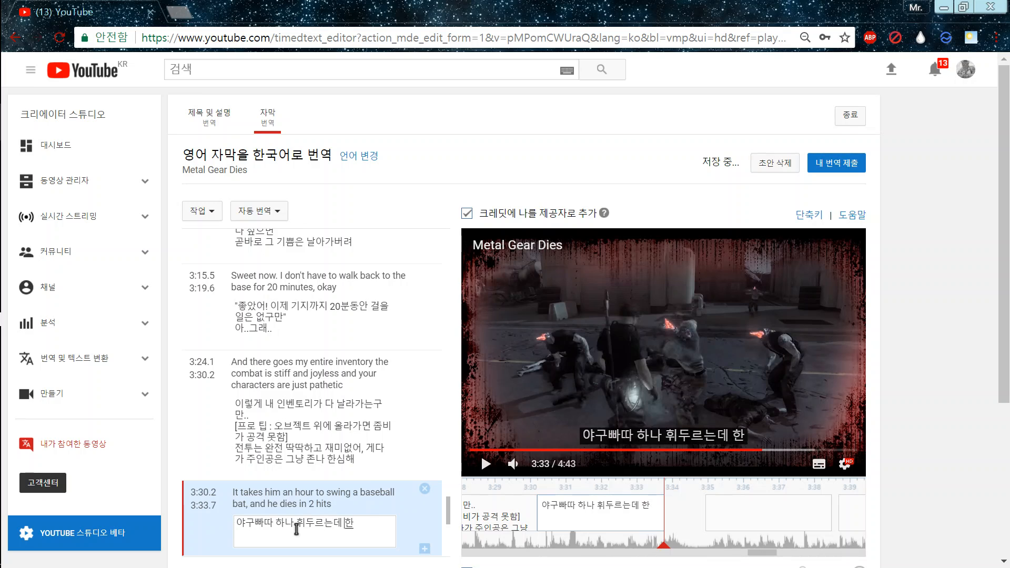
text(시간은 걸리는데)
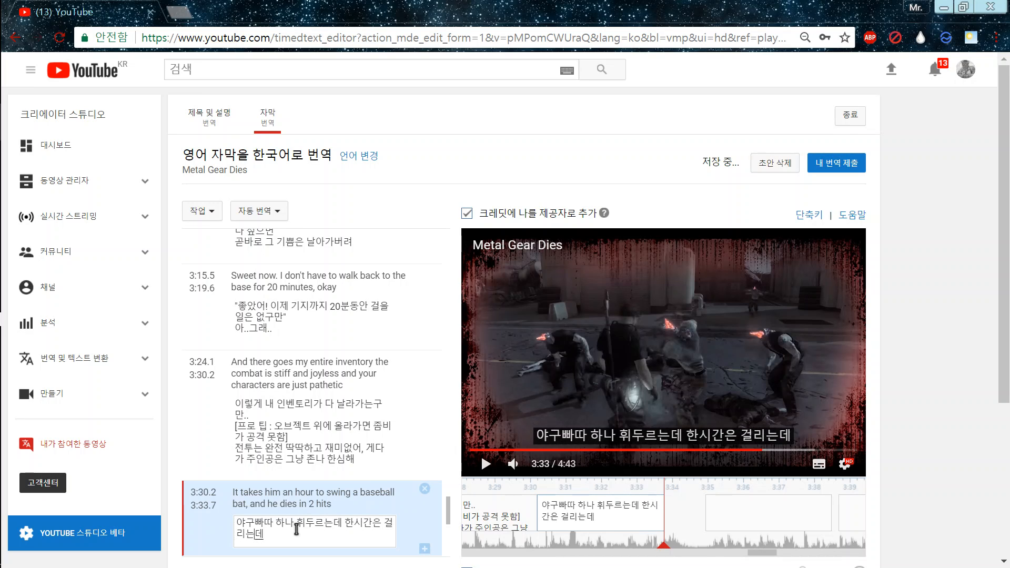
key(Return)
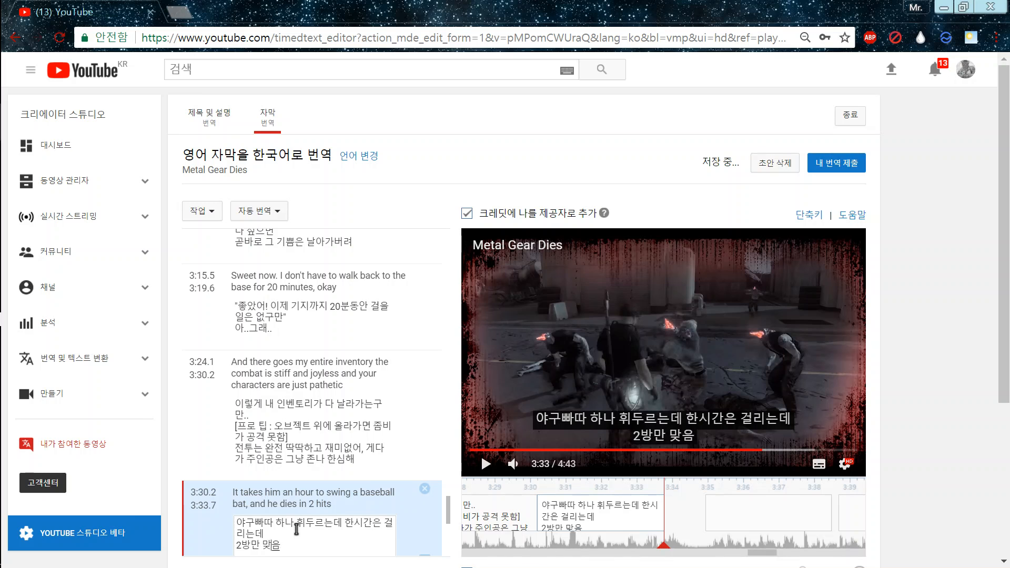
text(2방만 맞으면 죽어)
Step: Play the video to about 3:38 and move the end of the 3:34.9 caption to 3:38.6
click(486, 463)
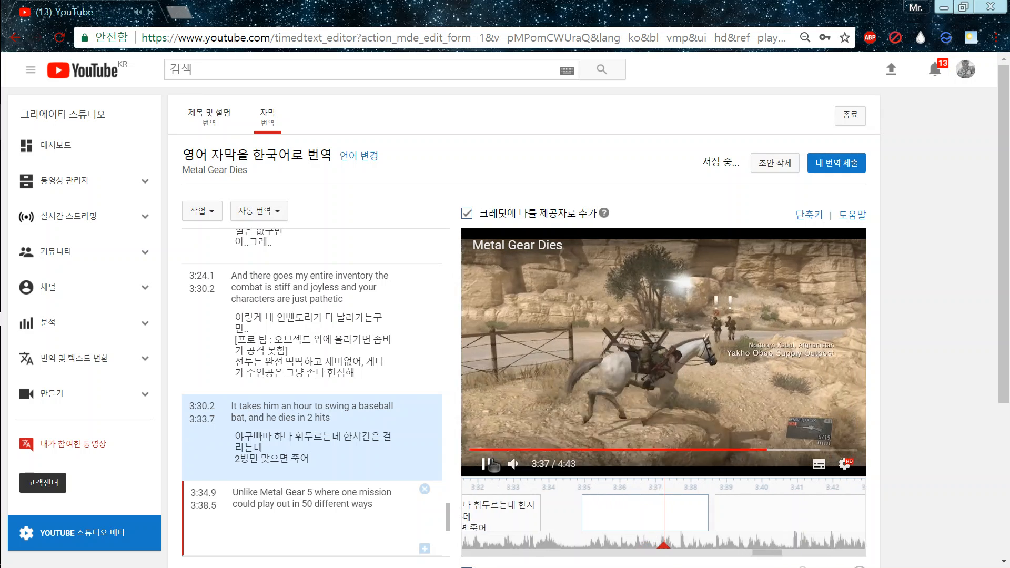
click(497, 464)
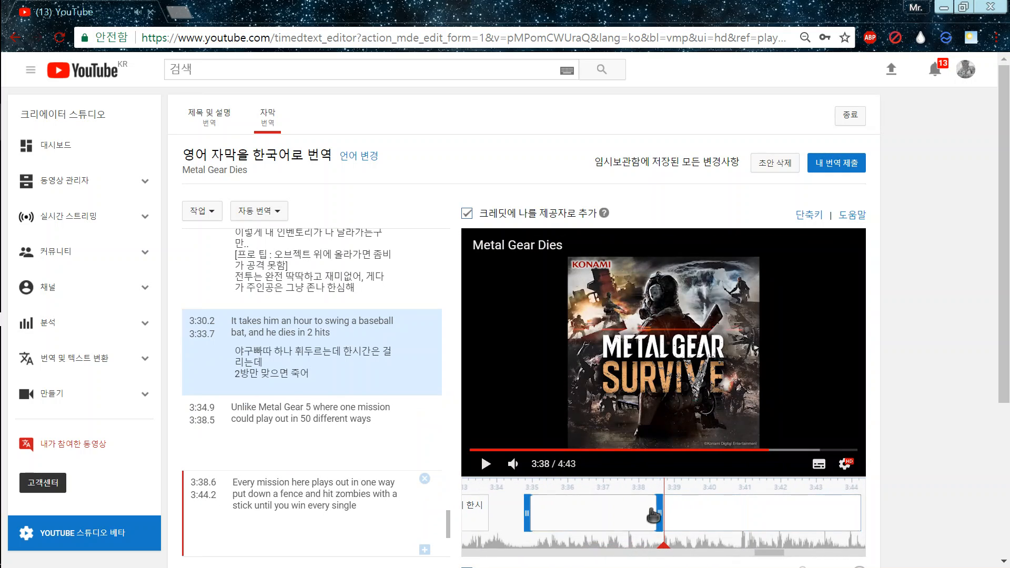
Step: Translate the 3:34.9 caption as '한 미션을 50개의 다른 방법으로 할 수 있는 "메탈 기어 솔리드 5"와는 달리'
click(306, 455)
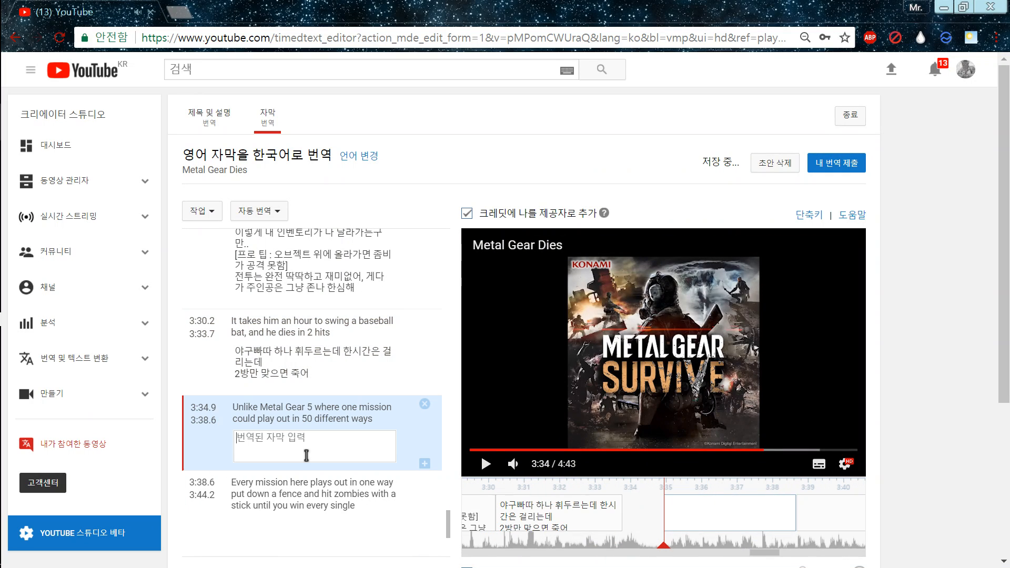
text(한 미션을)
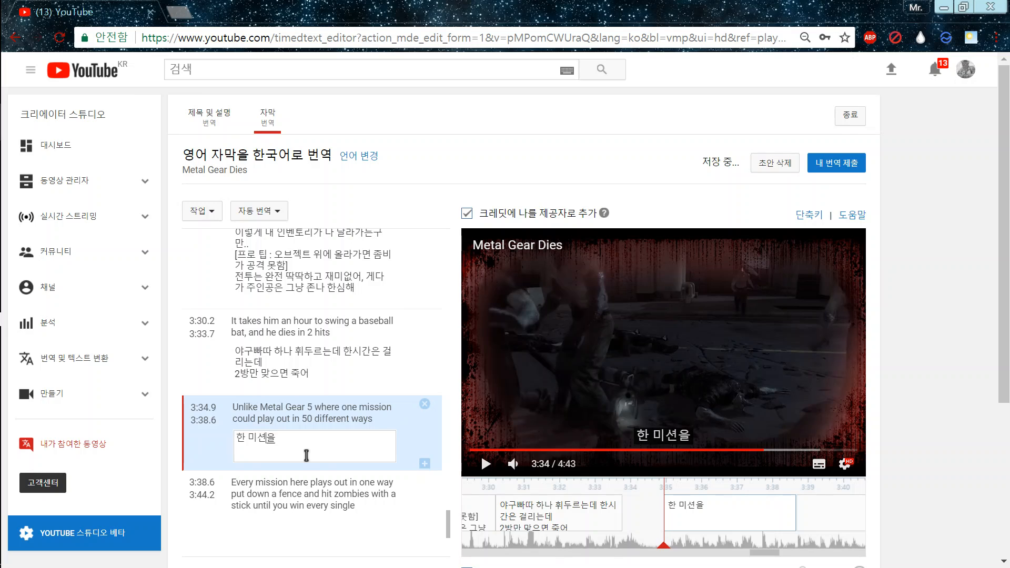
text( 50ㄱ)
text(의 다른 방법으로)
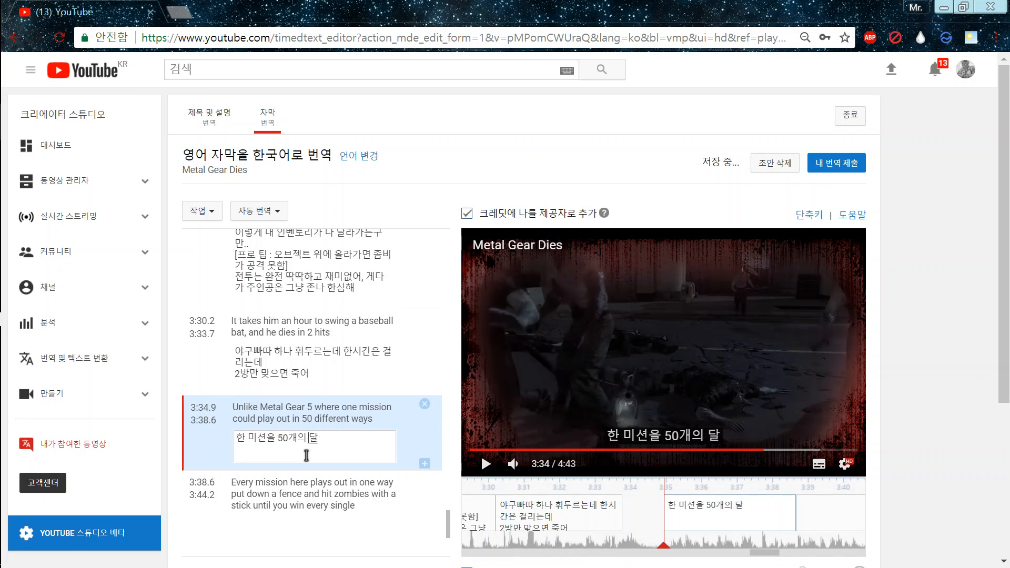
text( 할)
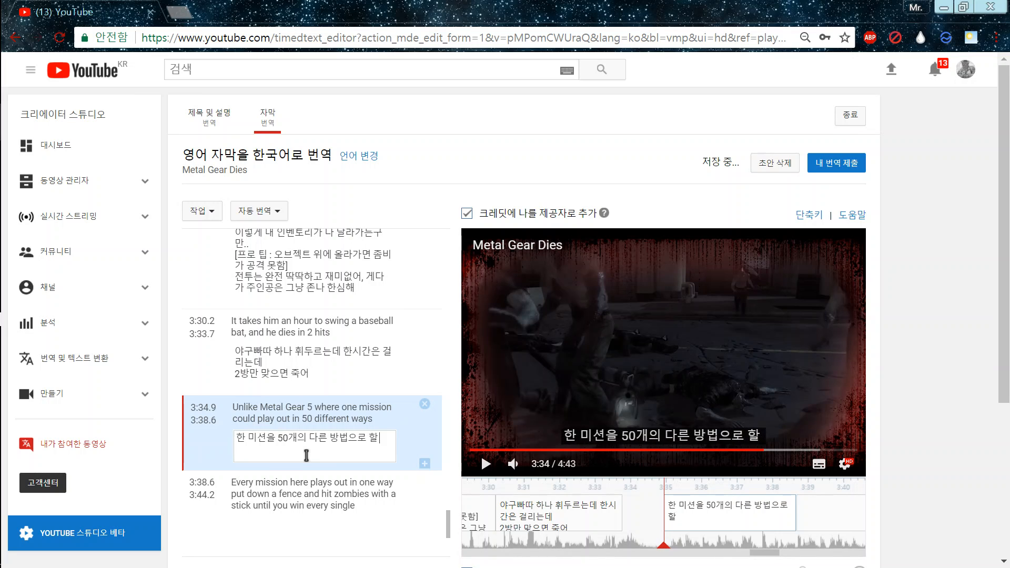
text( 수 ㅇ는)
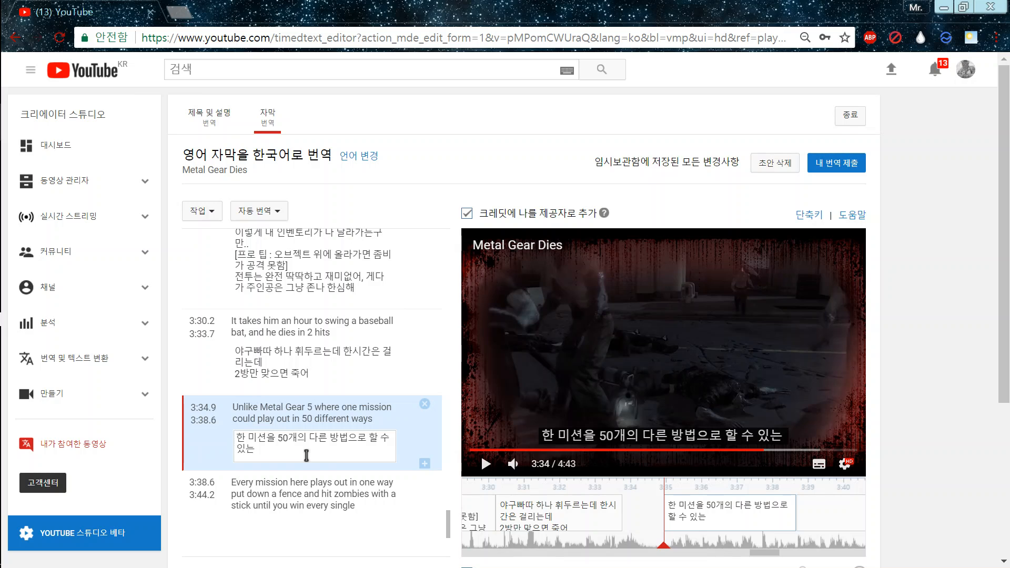
text( ㅁ)
key(BackSpace)
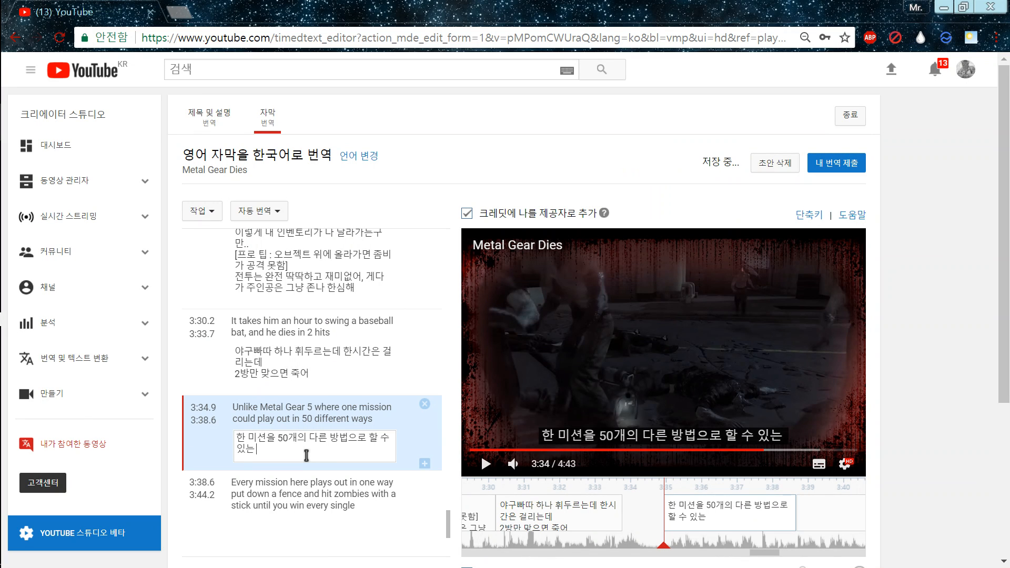
text("메탈 기어 ㅅ솔리드 5"와는 달리)
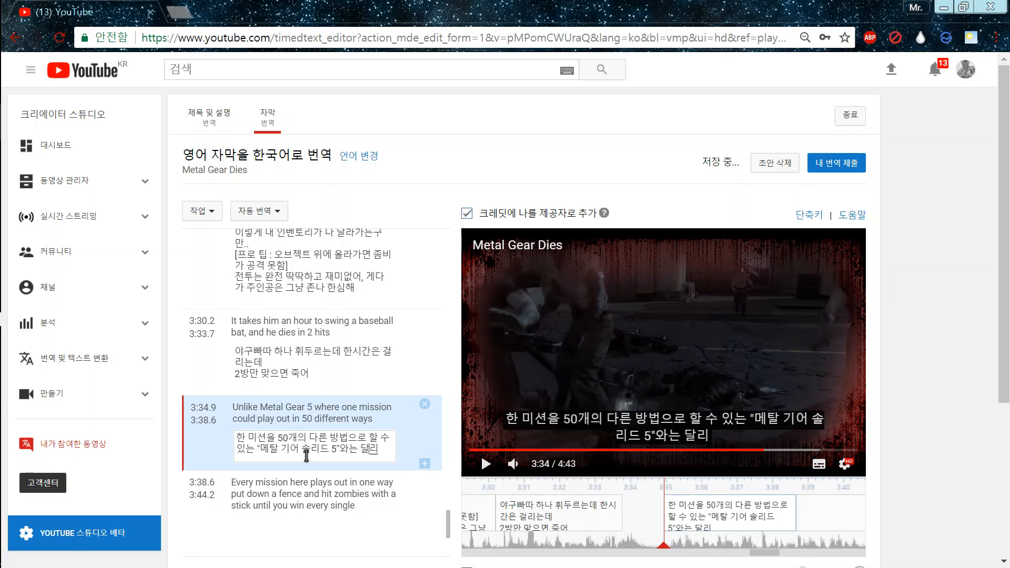
Step: Play the video to about 3:40 and translate the 3:38.6 caption's first line as "이 게임에선 모든 미션이 다 똑같이 플레이되지"
click(485, 465)
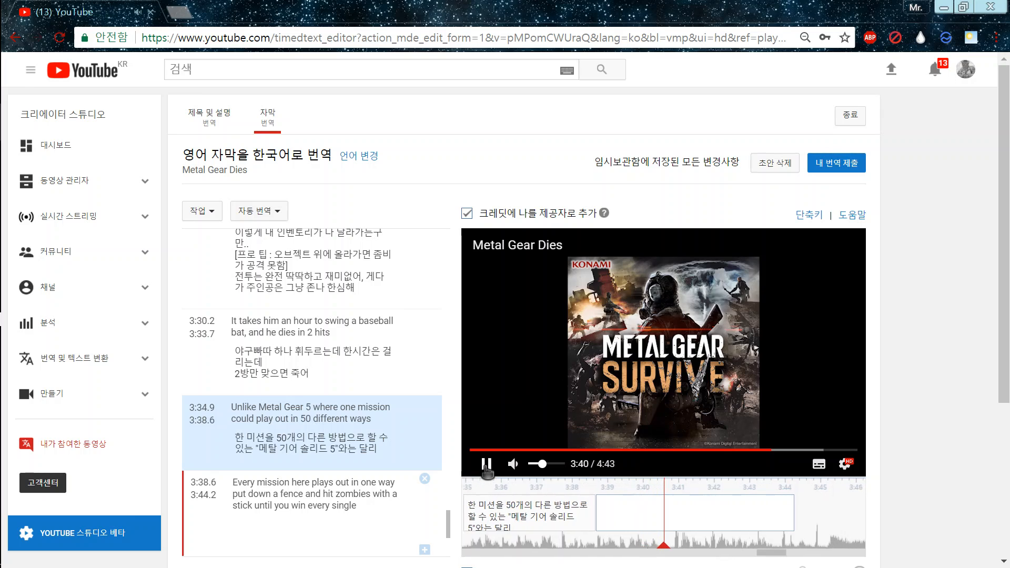
click(312, 537)
text(ㅇㅣ 겡)
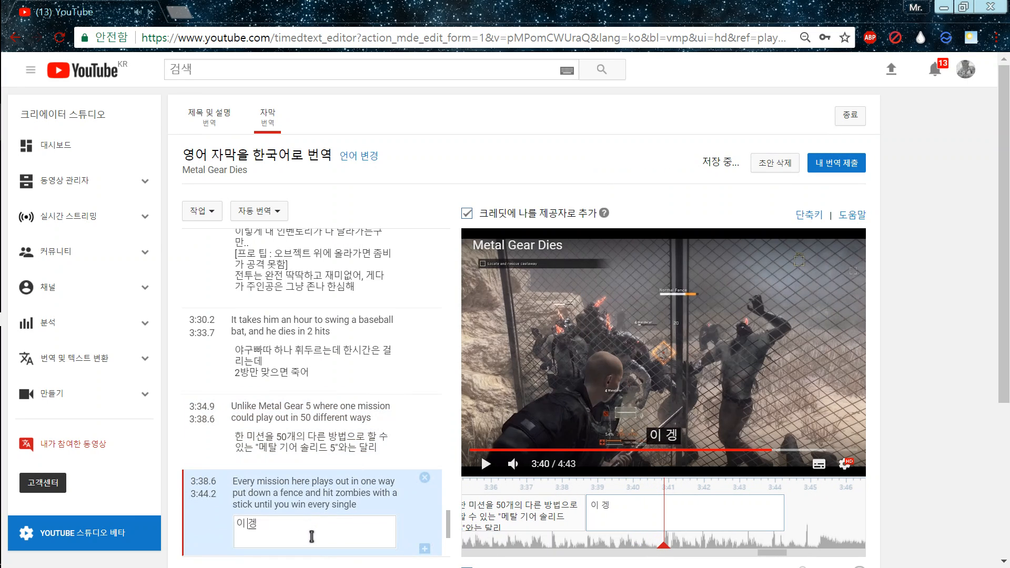
text(ㅣㅁ에선)
text( ㄷ)
key(BackSpace)
text(모든 미션ㅇ)
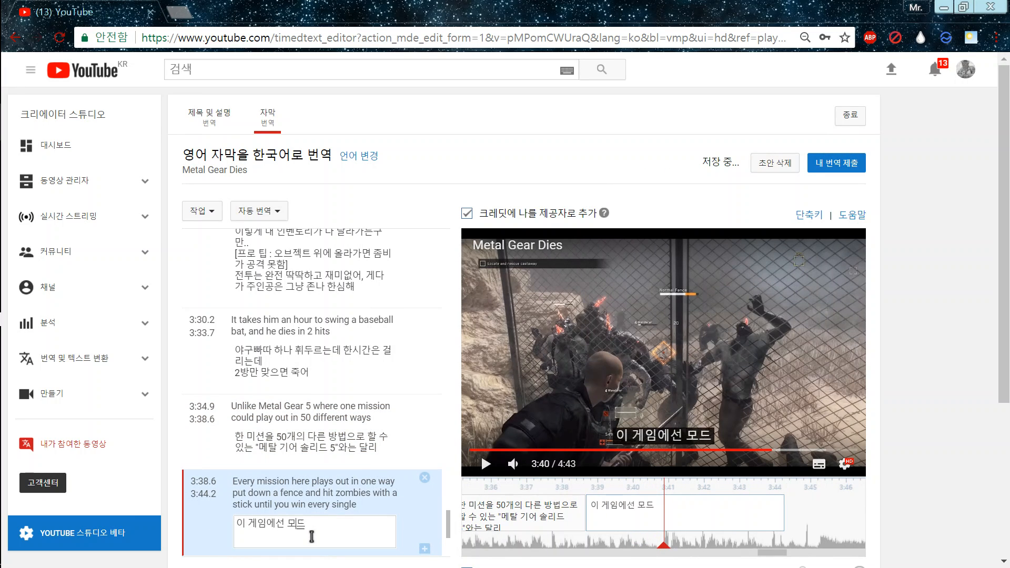
text(ㅣ 다 똑같이 프)
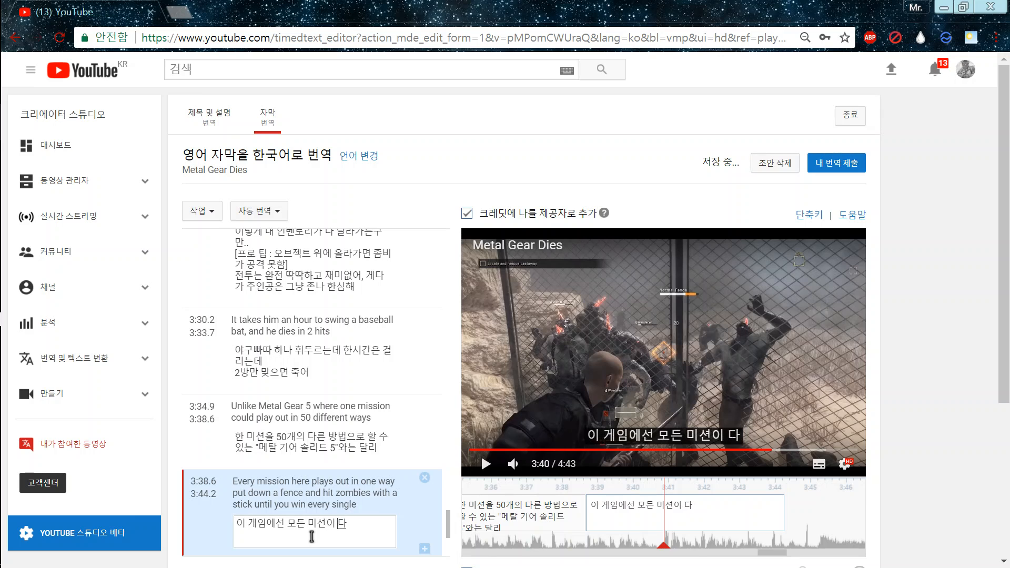
text(ㄹ레이되)
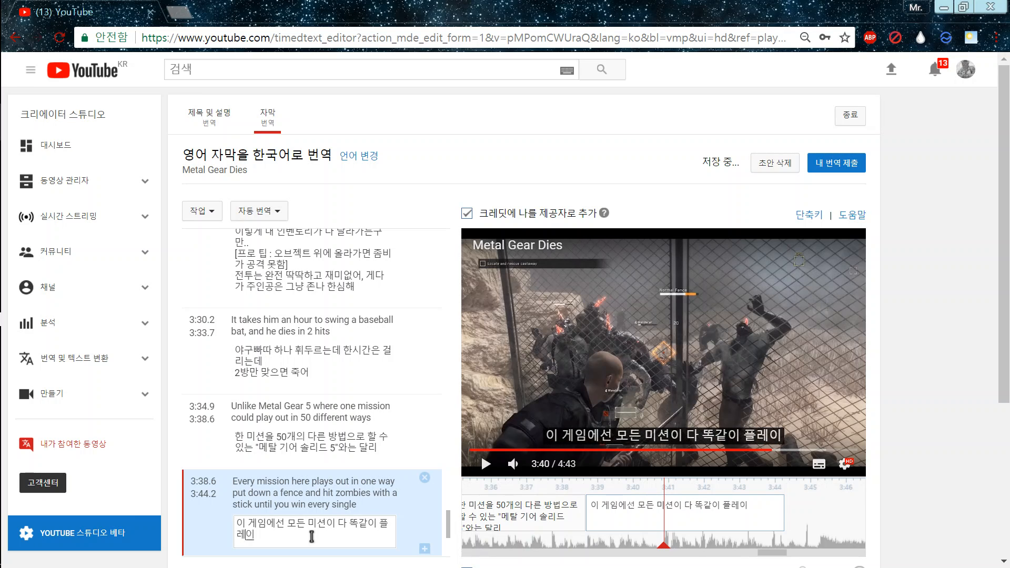
text(ㅈㅣ)
key(Return)
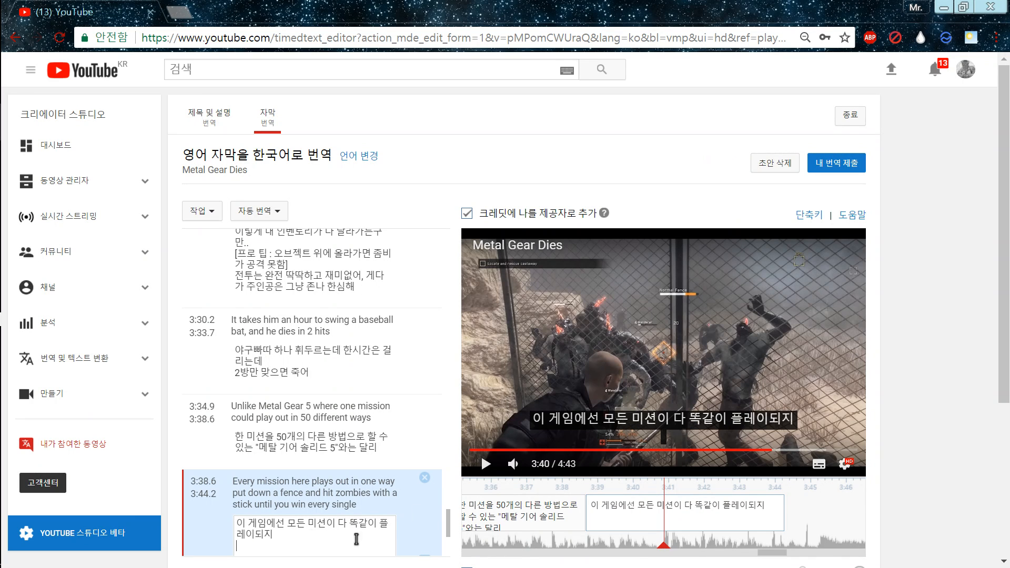
Step: Play the video to about 3:44 and add "벽 하나 세우고 이길 때까지 좀비를 봉으로 찌르면 끝이야" as the 3:38.6 caption's second line
click(633, 309)
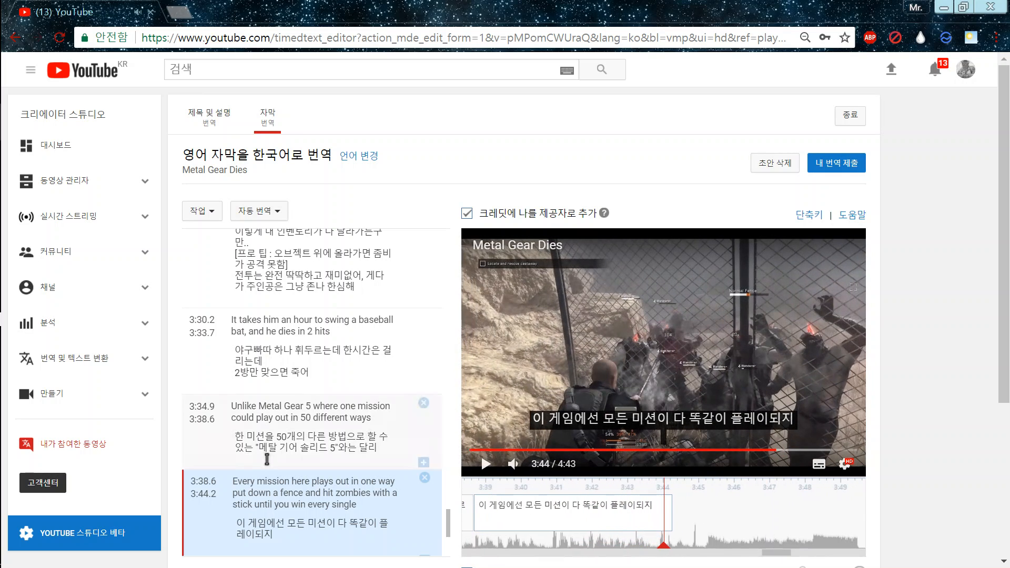
click(310, 540)
text(벼)
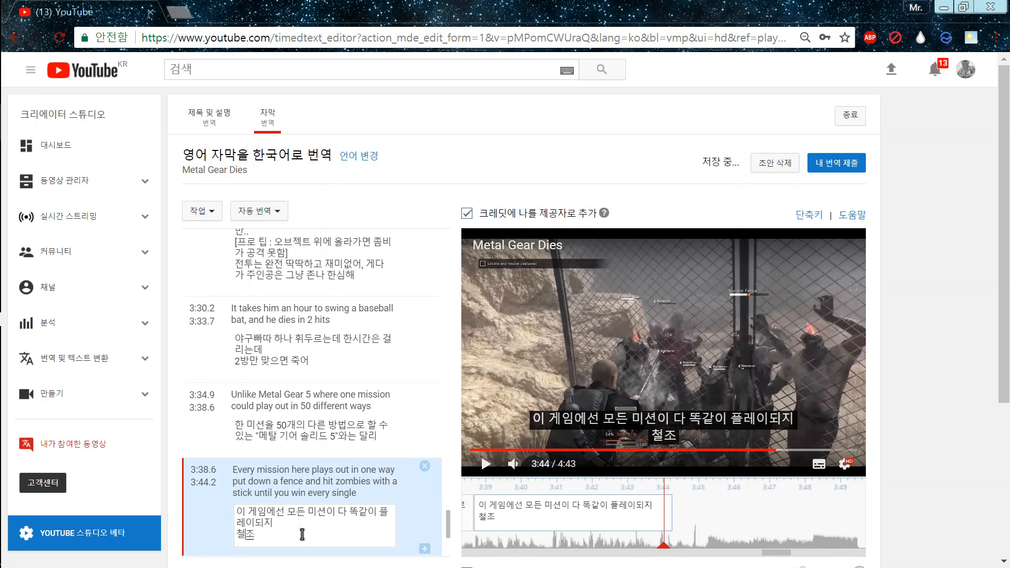
text(조마ㅇㅎ)
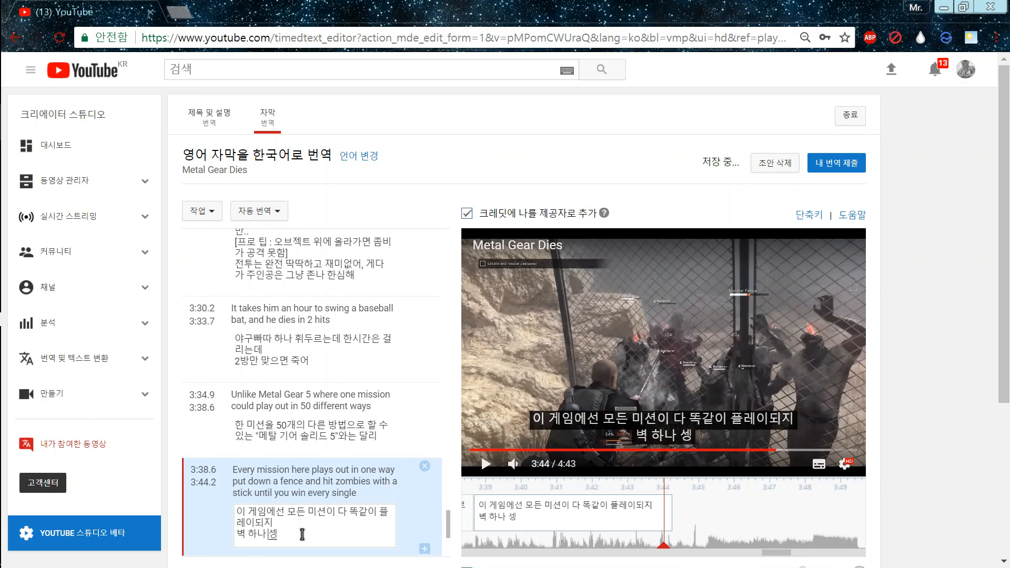
text(우고 이길 때)
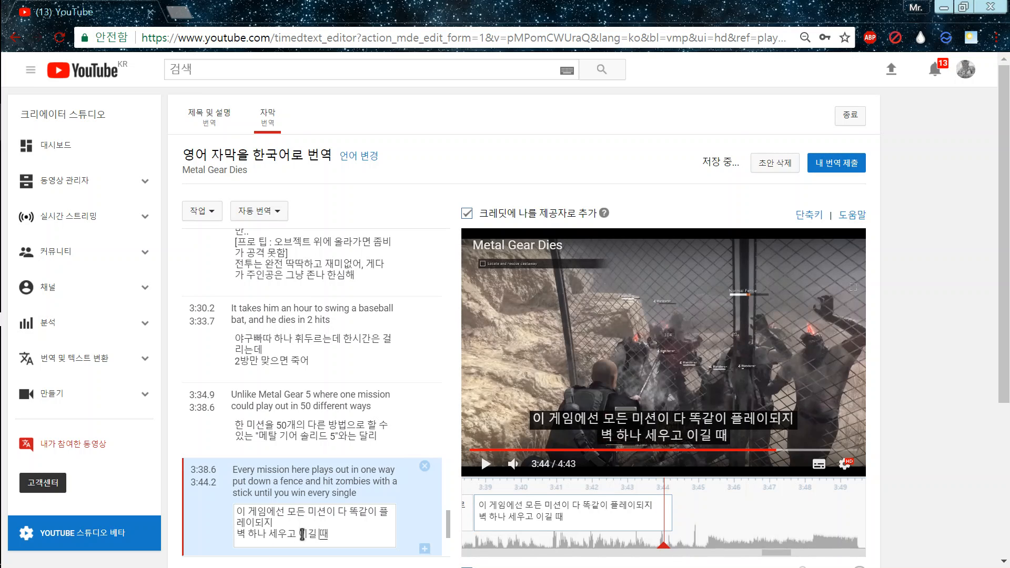
text(까지 좀비르)
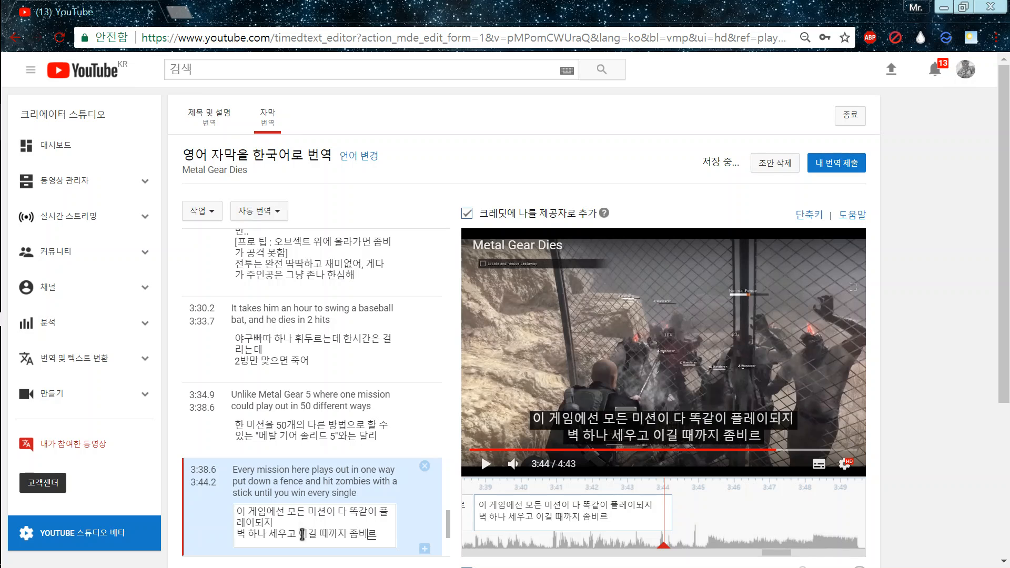
key(BackSpace)
text(를 봉으로)
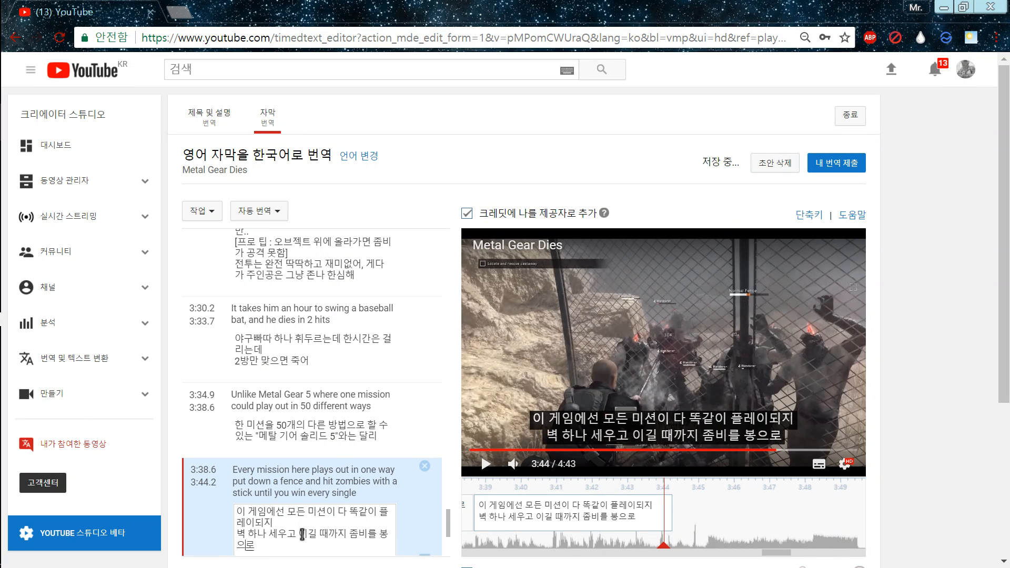
text( 찌르면 끝이야)
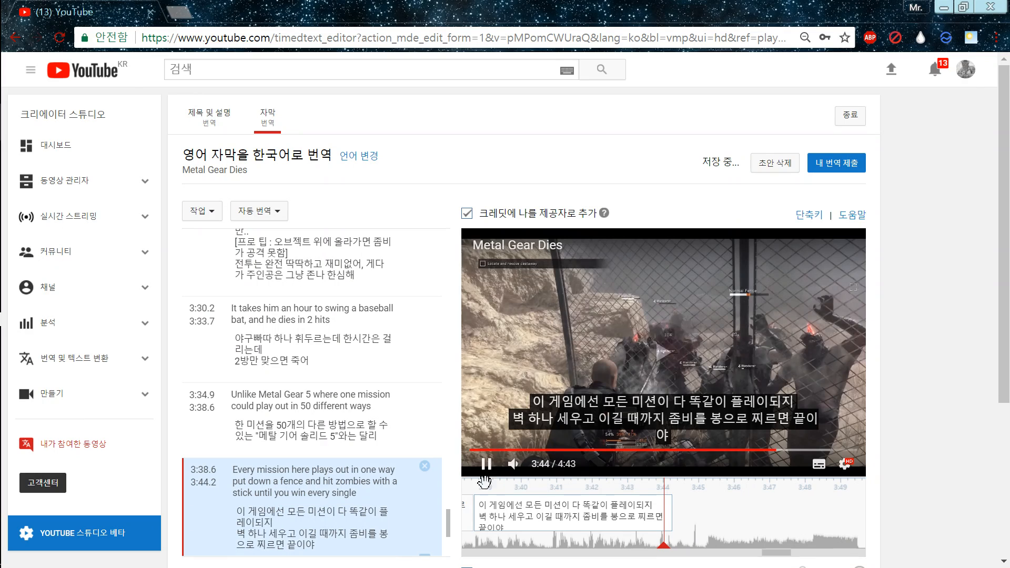
Step: Extend the end of the 3:38.6 caption to 3:45.3 and add a third line reading "매번 말이야"
click(481, 469)
click(481, 469)
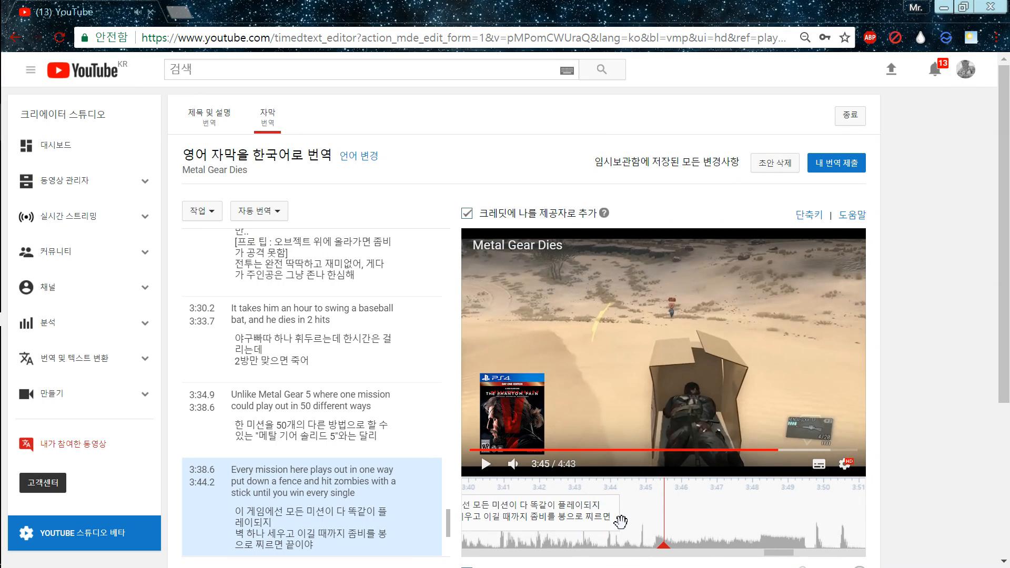
drag(619, 522, 658, 523)
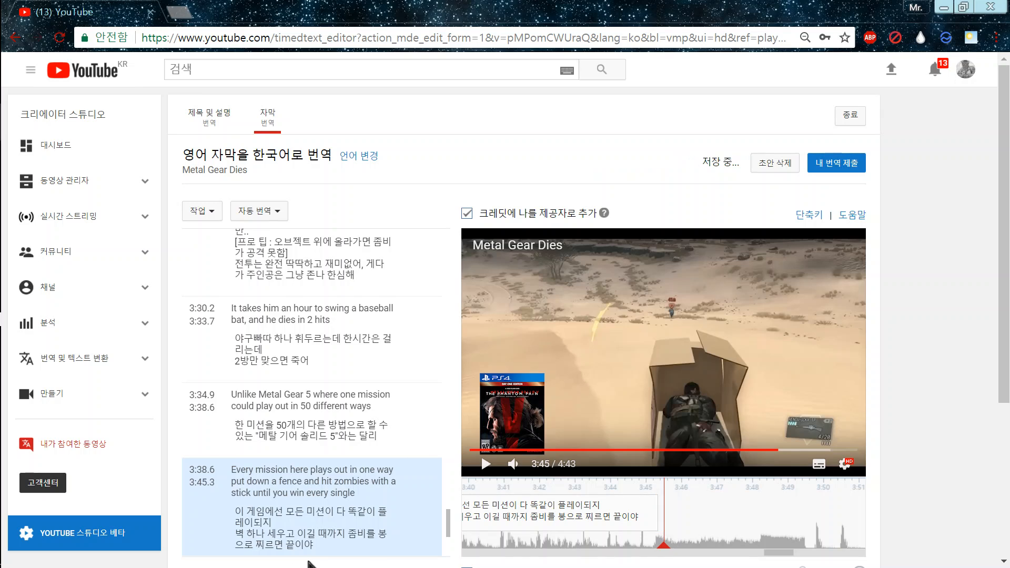
click(331, 553)
key(Return)
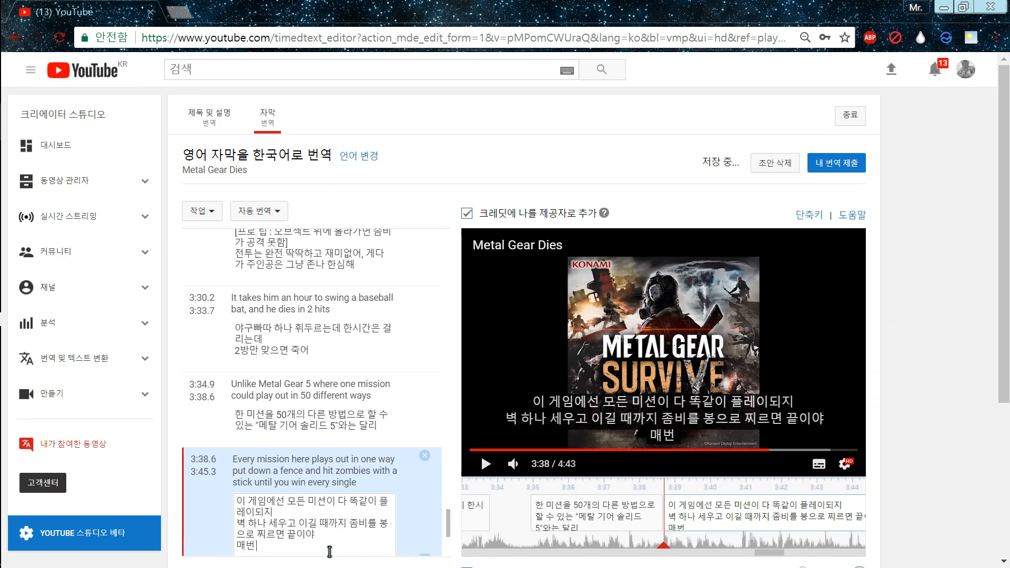
Step: Play the video to about 3:58 and move the start of the "This man's mind has been torn in 2005" caption to 3:58.3
click(495, 352)
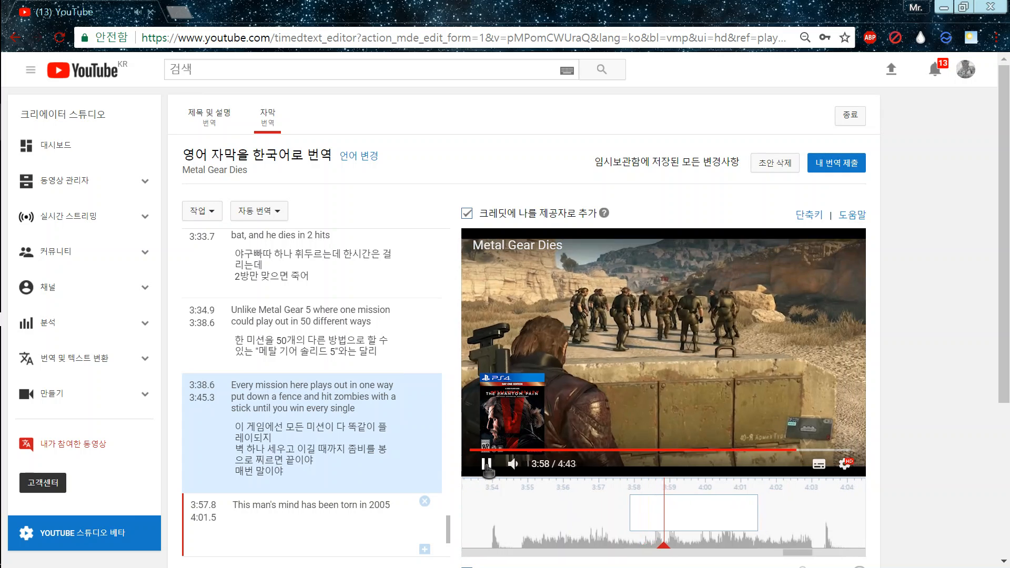
drag(557, 546, 673, 545)
click(482, 465)
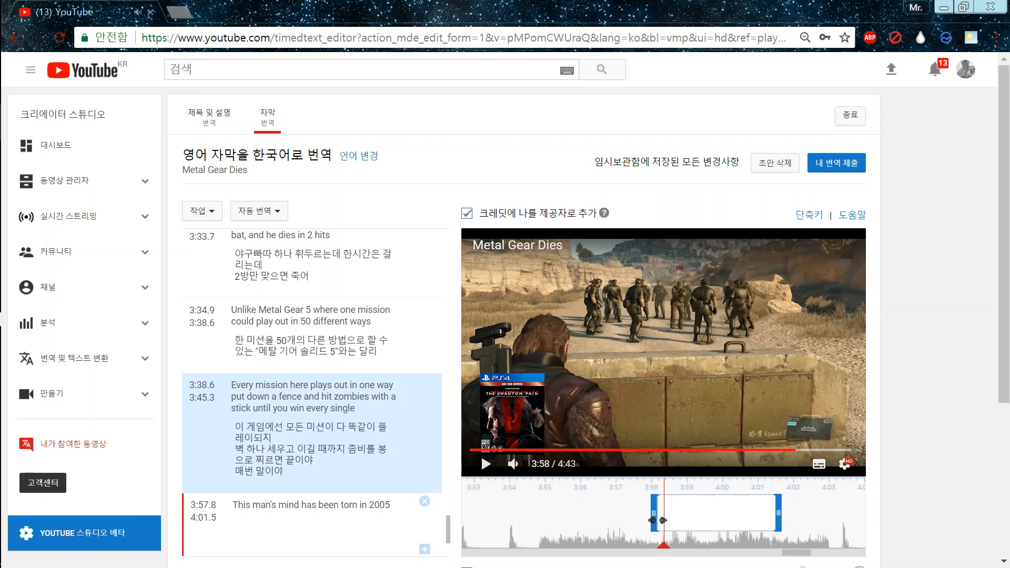
drag(657, 519, 663, 520)
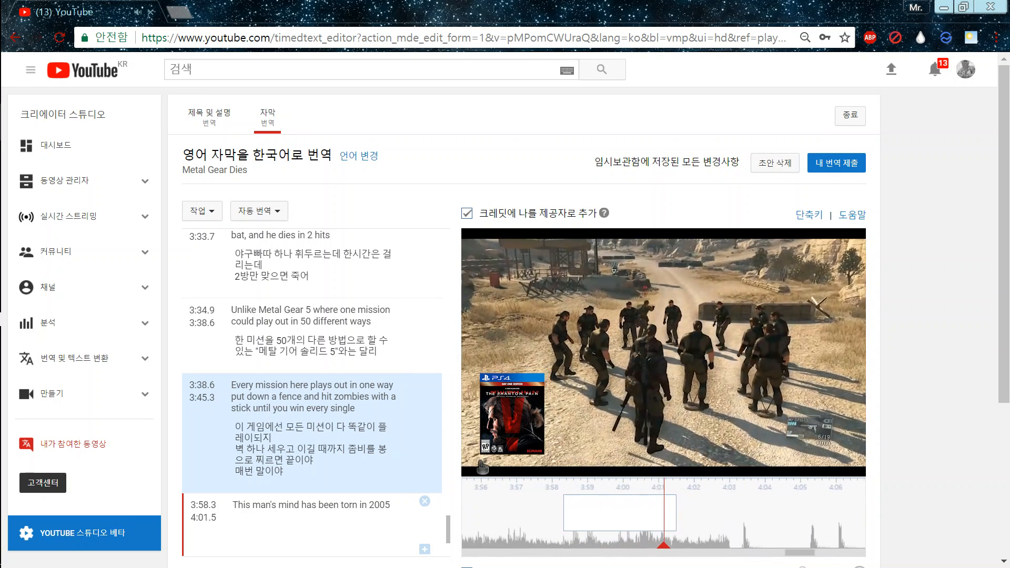
Step: Translate the 3:58.3 caption as "이 자식의 정신은 두개로 찢어졌을 거야"
click(482, 467)
click(387, 547)
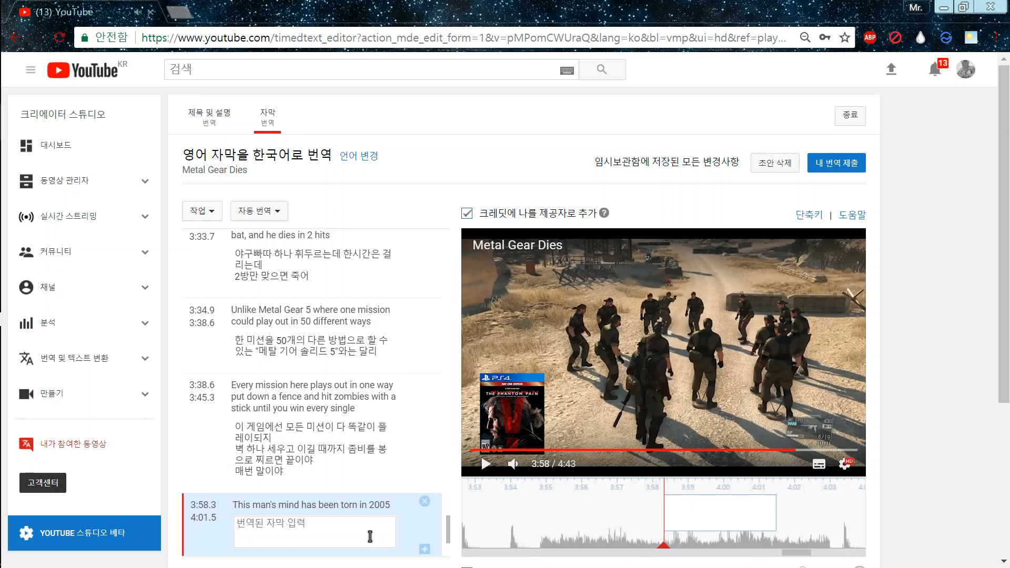
text(이 자식의 정신은 두개로 찢어졌을 거야)
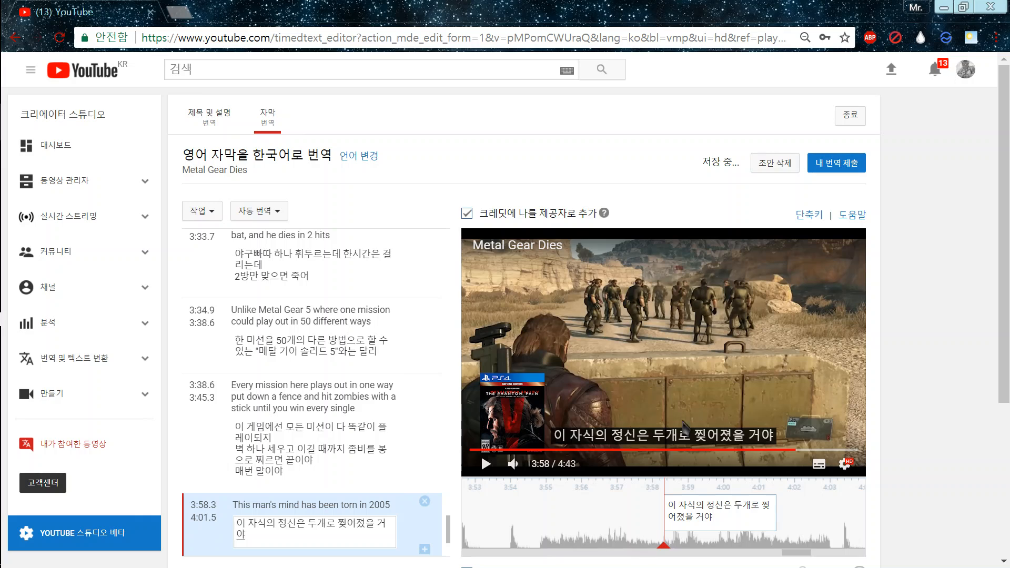
Step: Play the video to about 4:19 while lowering the system volume, and open the 4:16.7 caption for translation
click(682, 426)
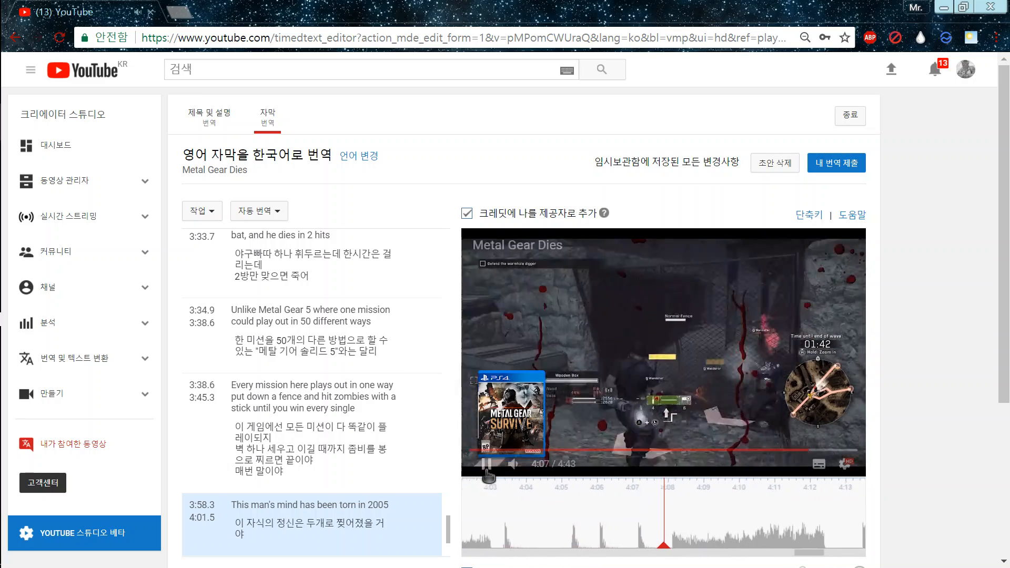
key(XF86AudioLowerVolume)
key(XF86AudioLowerVolume)
key(XF86AudioLowerVolume)
key(XF86AudioLowerVolume)
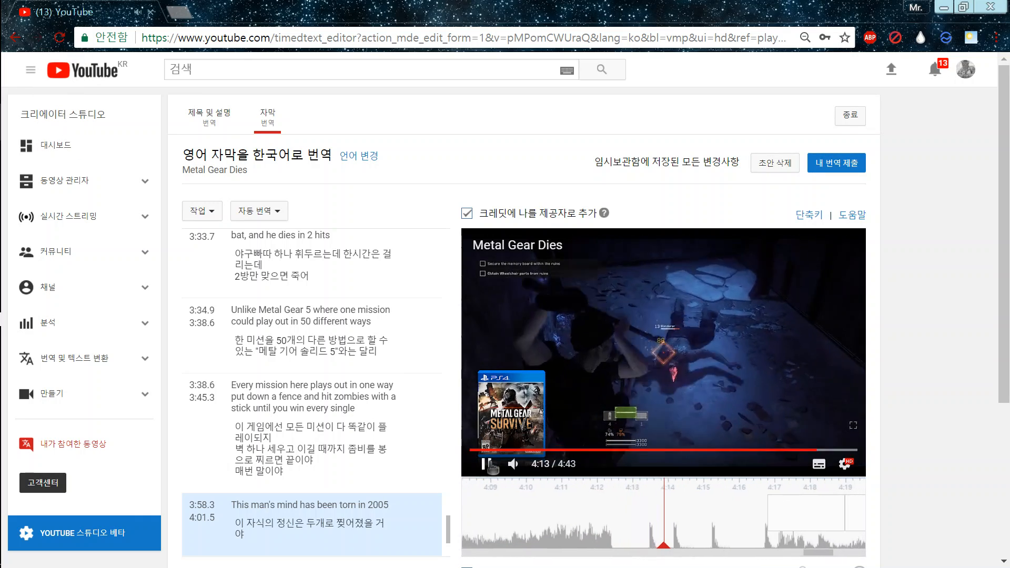
key(XF86AudioLowerVolume)
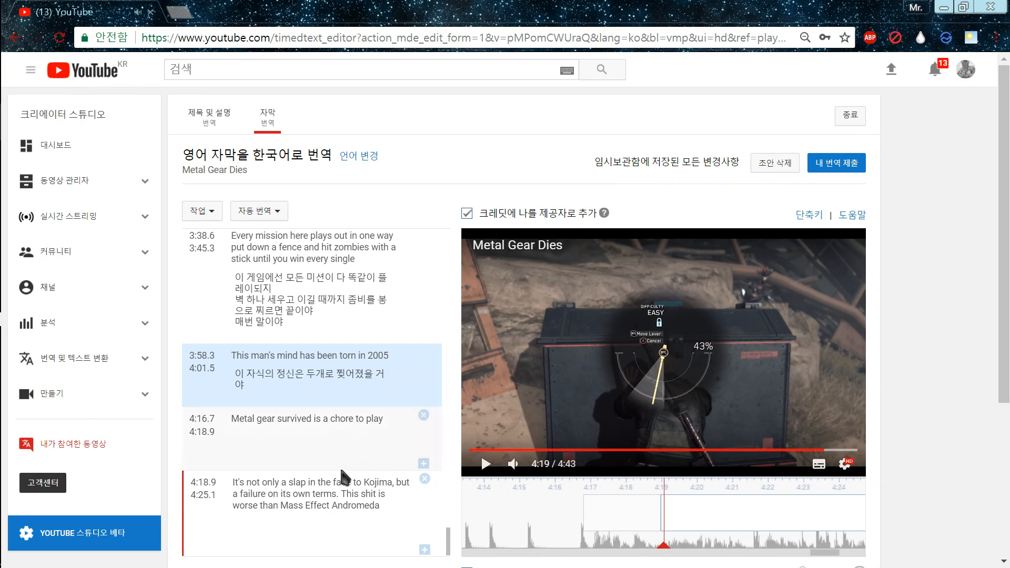
click(332, 450)
text(메탈기)
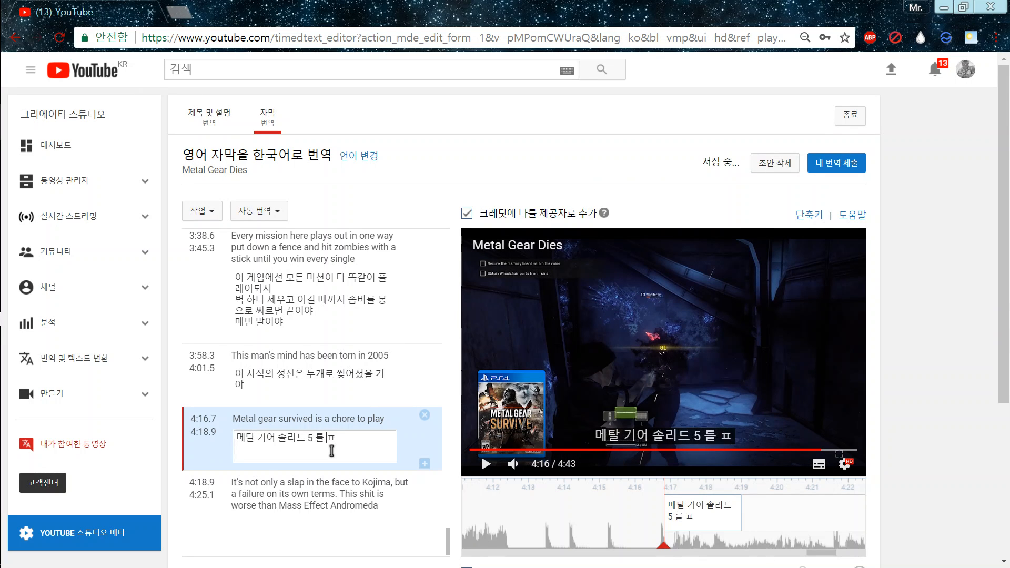
key(BackSpace)
key(BackSpace)
key(BackSpace)
key(BackSpace)
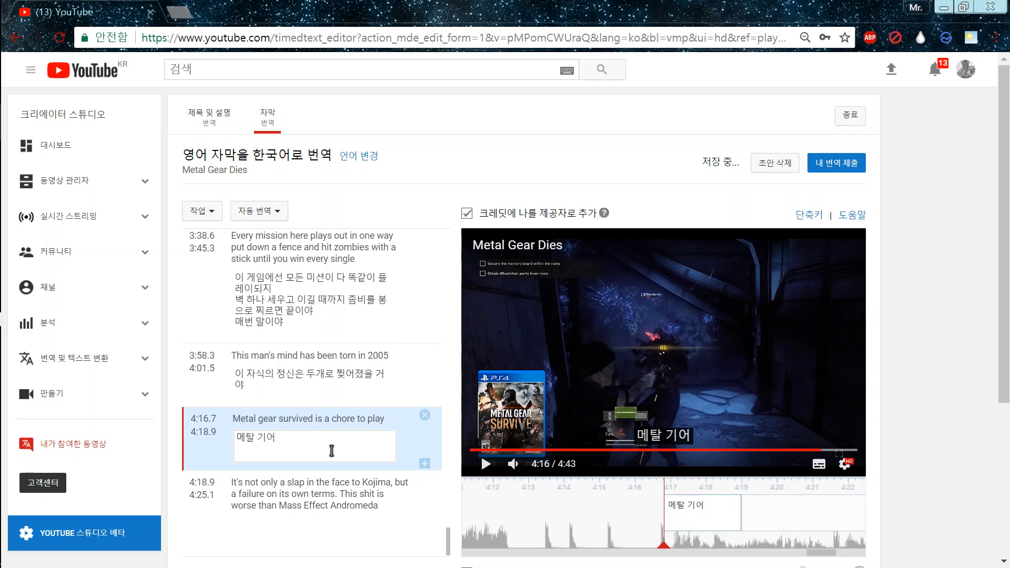
key(BackSpace)
key(BackSpace)
key(BackSpace)
key(BackSpace)
key(BackSpace)
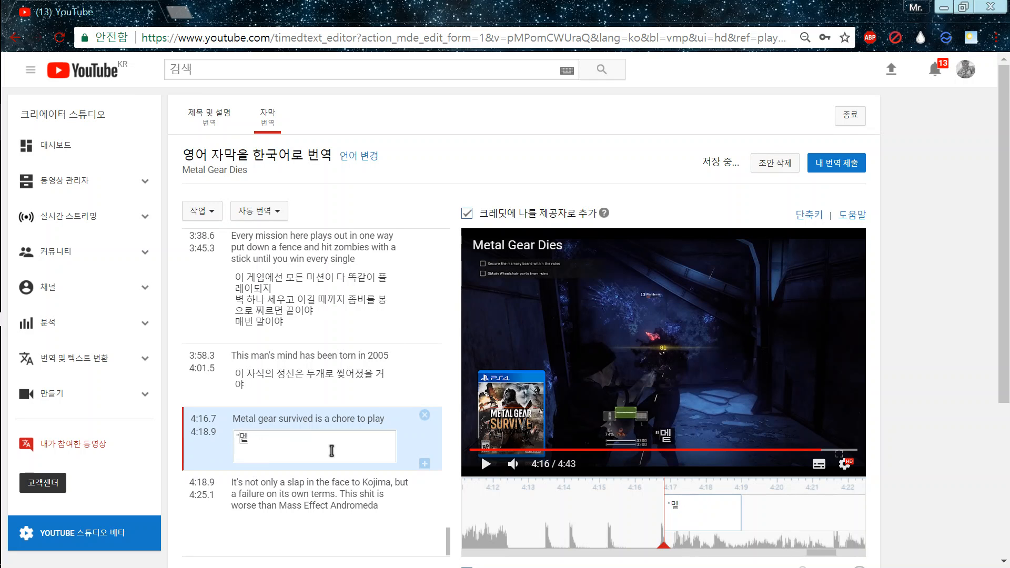
Step: Translate the 4:16.7 caption as '"메탈 기어 서바이브"를 플레이하는건 중노동이야'
text("메탈 기어 서)
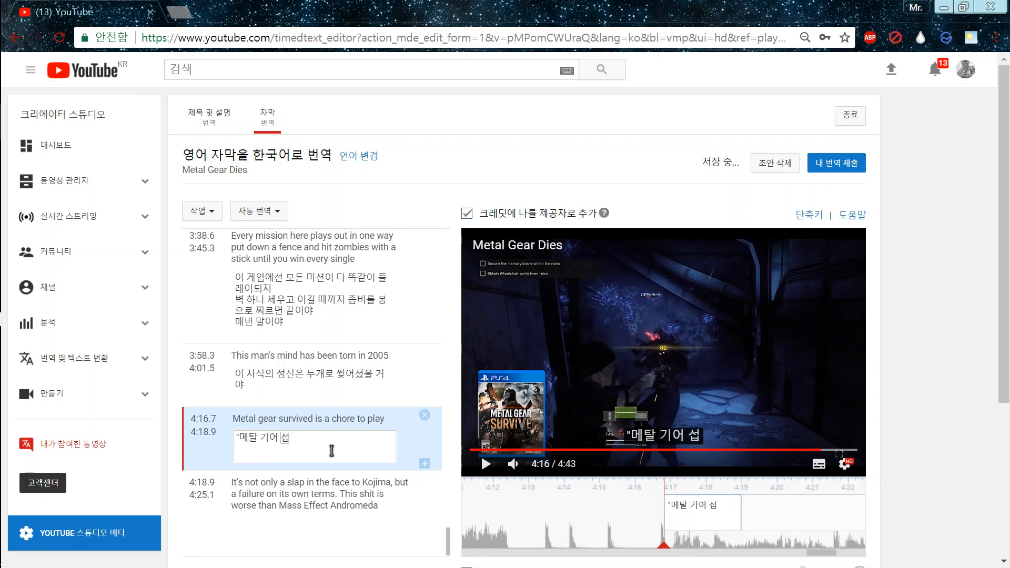
text(바이브)
text("를 플레)
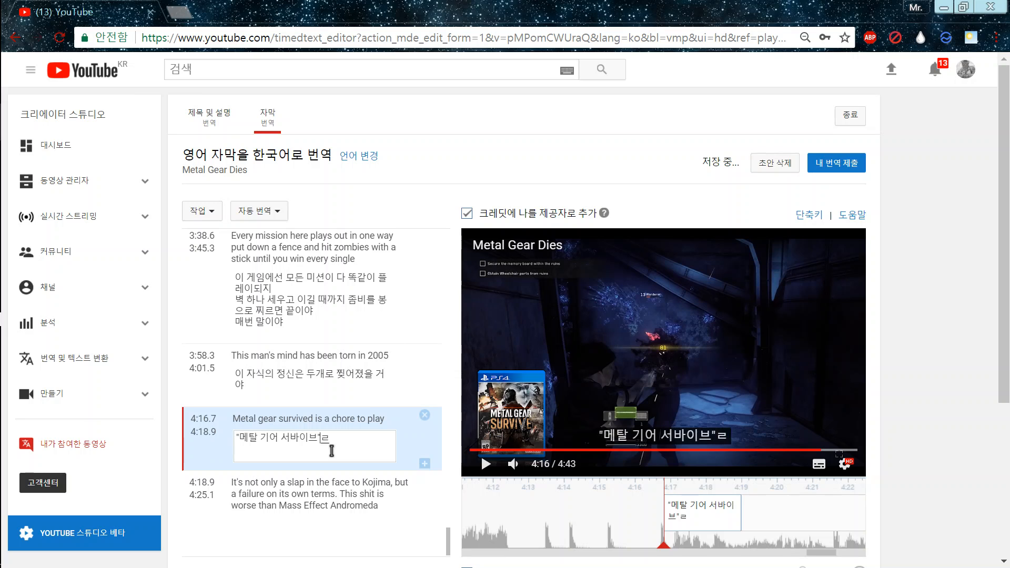
text(이하는건 중노동ㅇ)
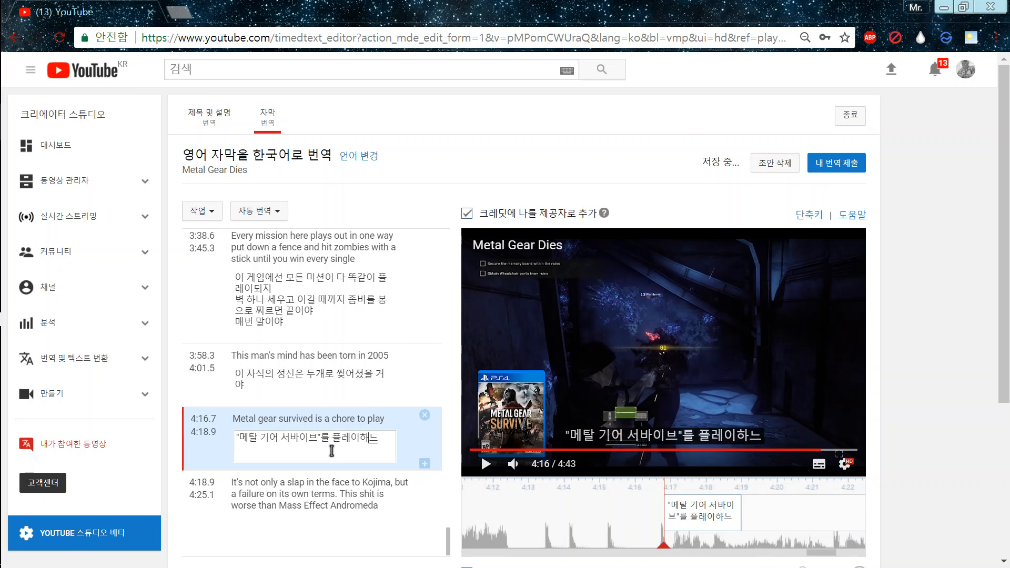
text(이야)
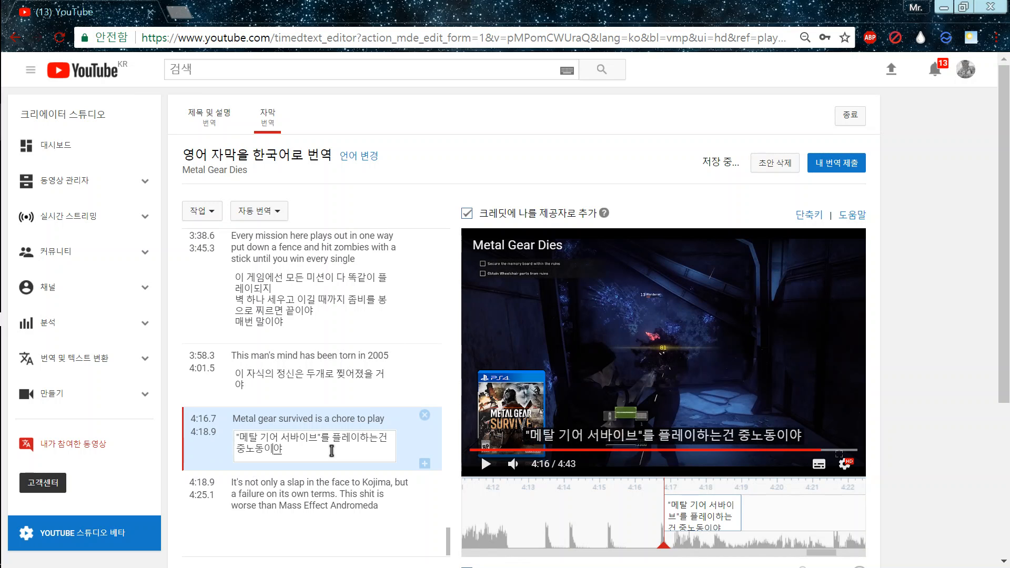
Step: Play the video to about 4:21 and open the 4:18.9 caption for translation
click(486, 463)
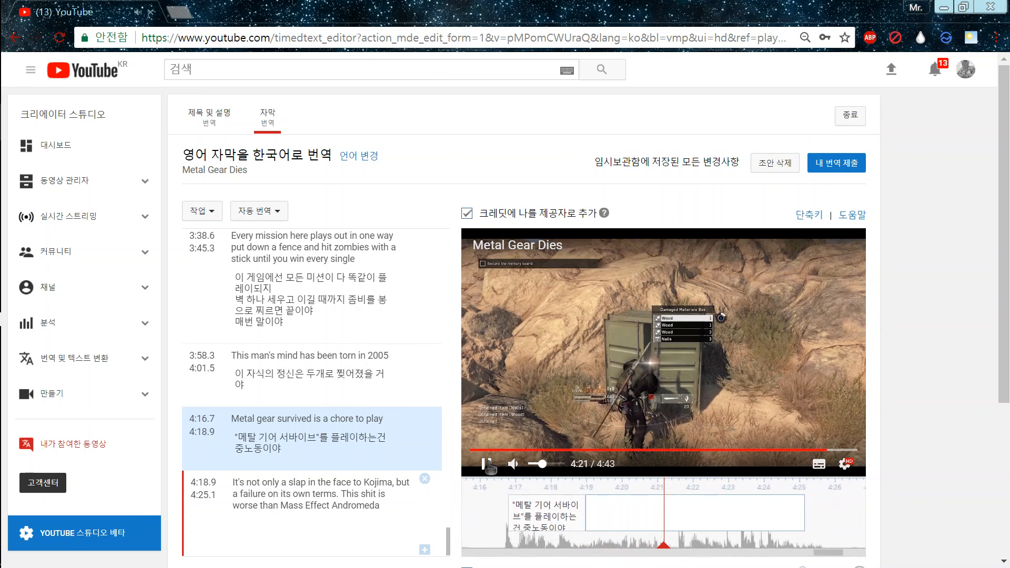
click(486, 464)
click(284, 537)
Step: Enter "코지마에 대해 뺨싸대기를 때리는 것도 모자라" as the first line of the 4:18.9 caption's translation
text(ㅋ)
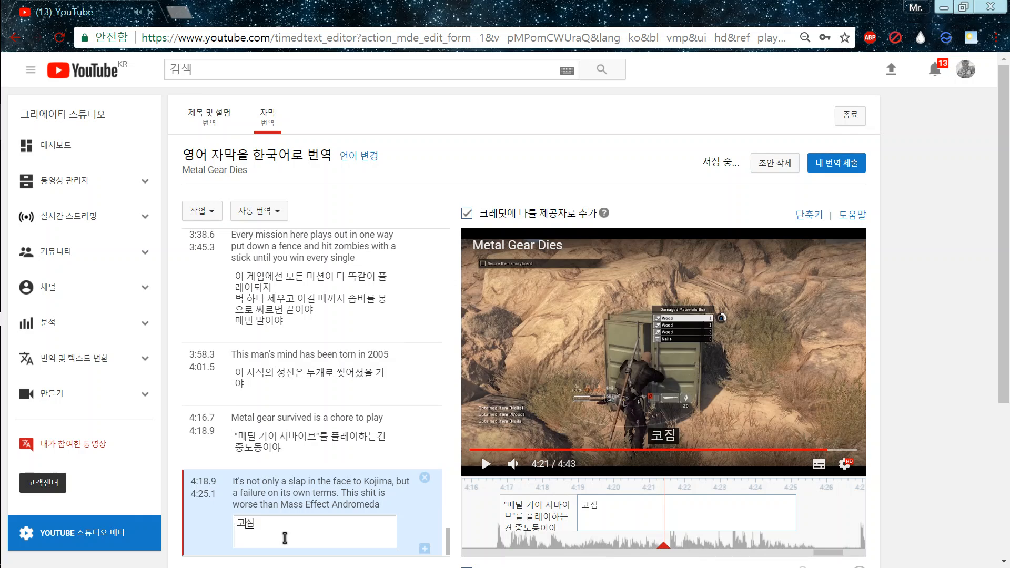
text(지마에 대한)
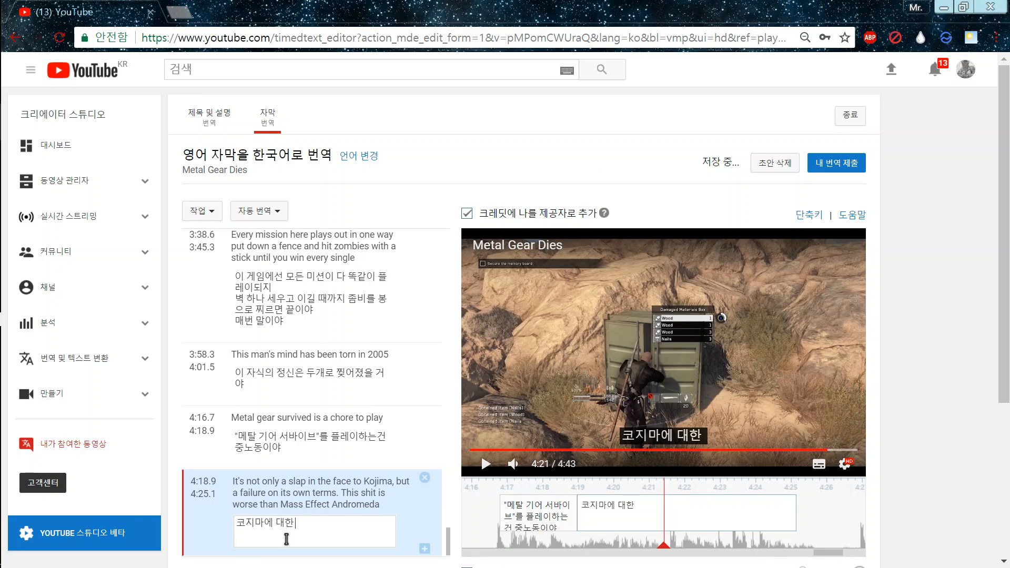
key(BackSpace)
text(해 ㅃ)
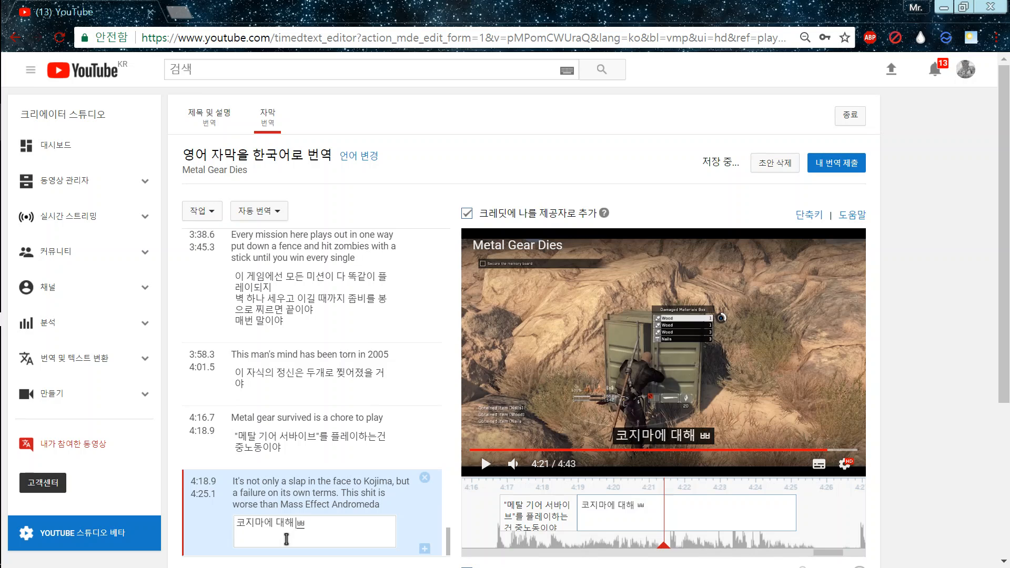
key(BackSpace)
text(뺨싸)
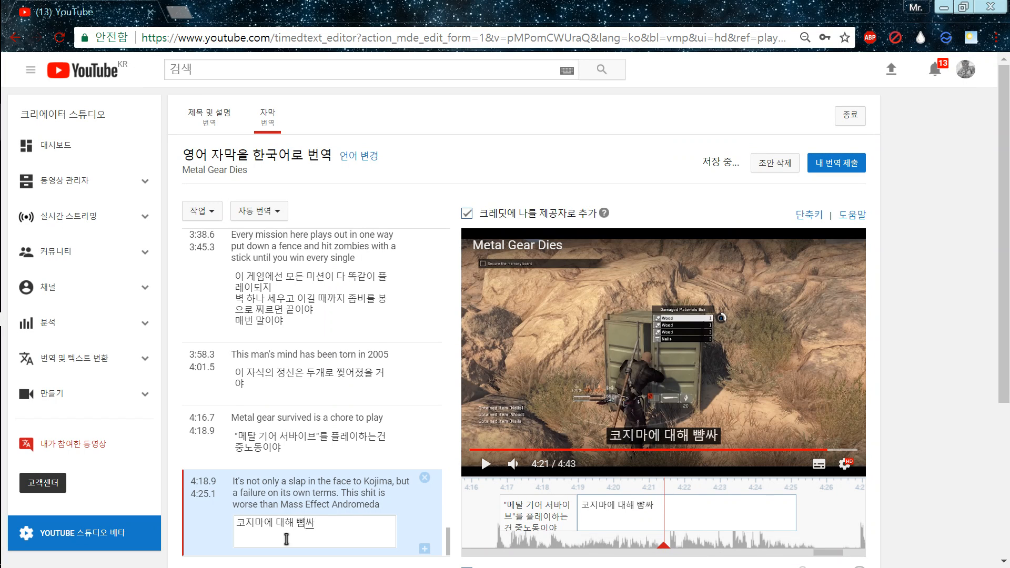
text(댁기를 때리는 것)
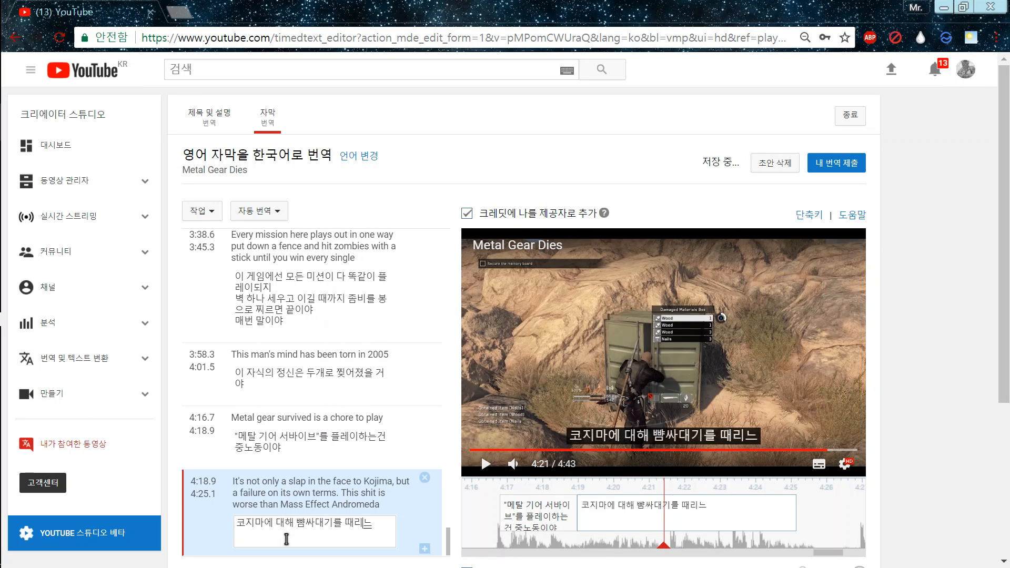
text(ㄷㅗ)
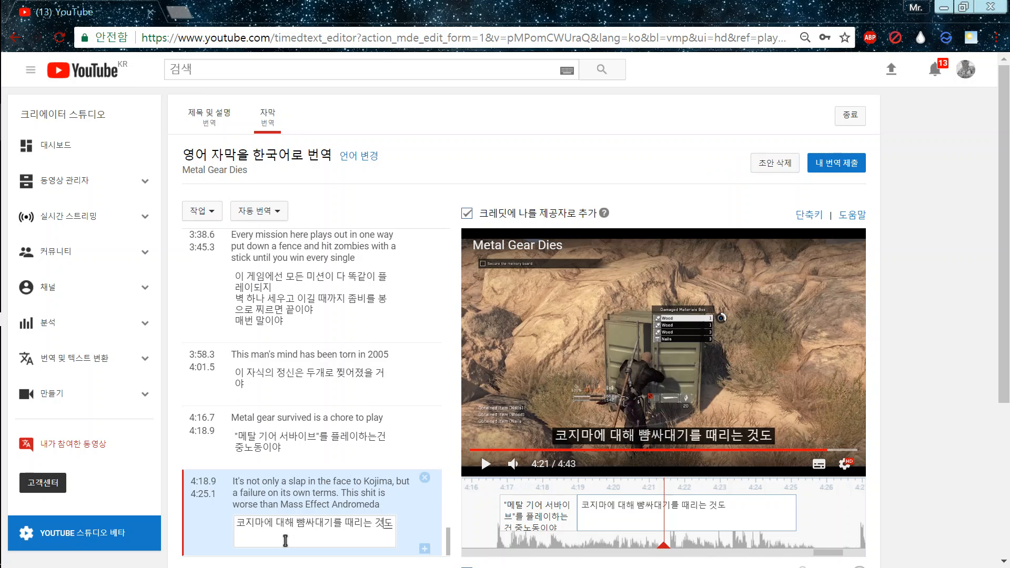
text( 모자라")
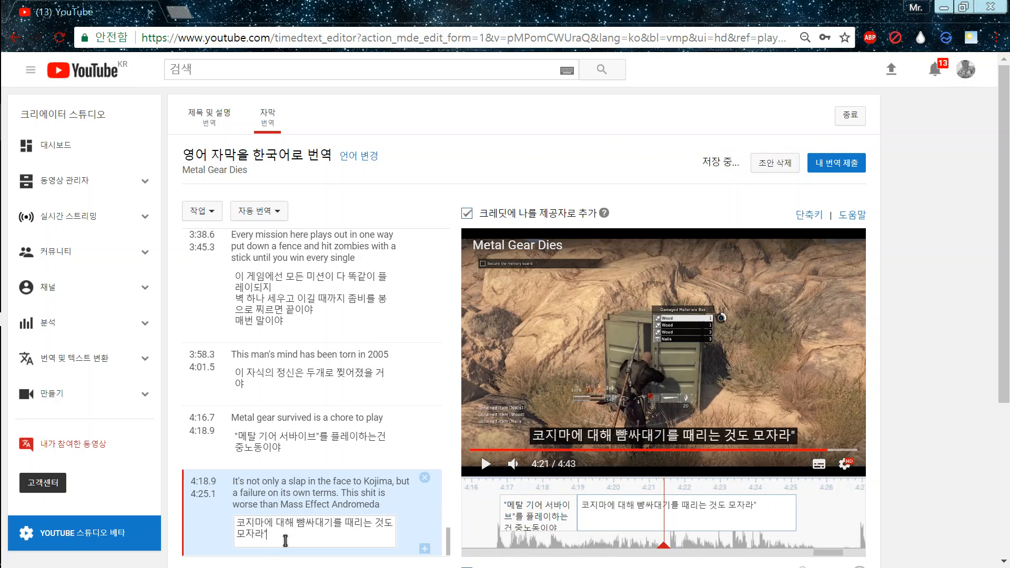
key(BackSpace)
key(Return)
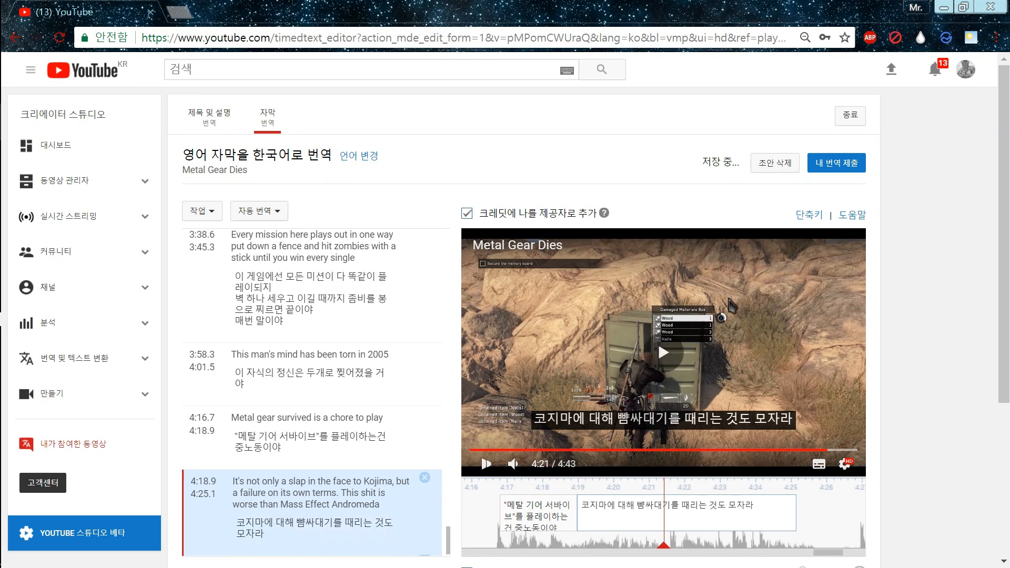
Step: Play the video to about 4:23 and add "그냥 게임으로만 봐도 실패작이지" as the second line of the 4:18.9 caption's translation
click(485, 464)
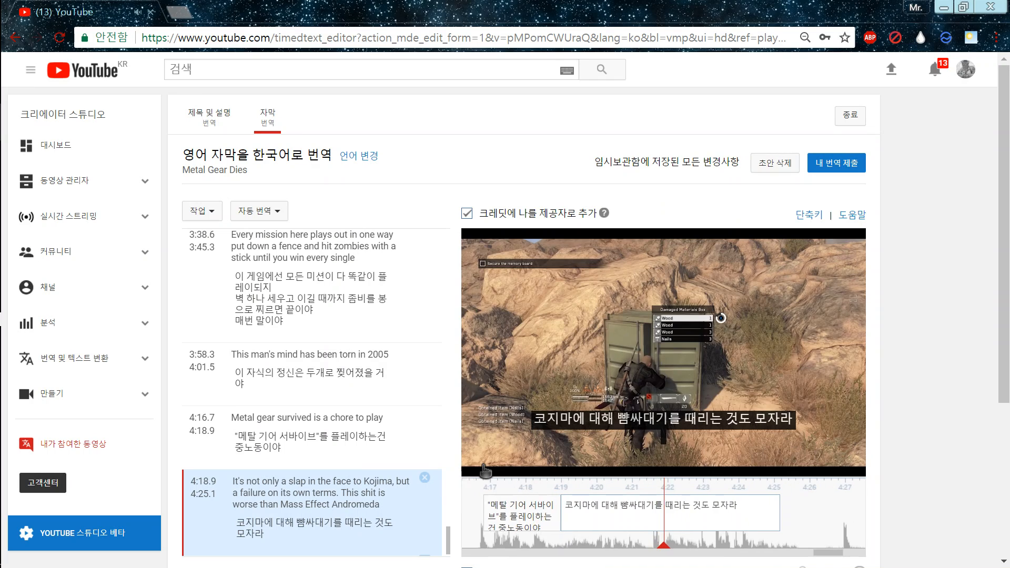
click(345, 549)
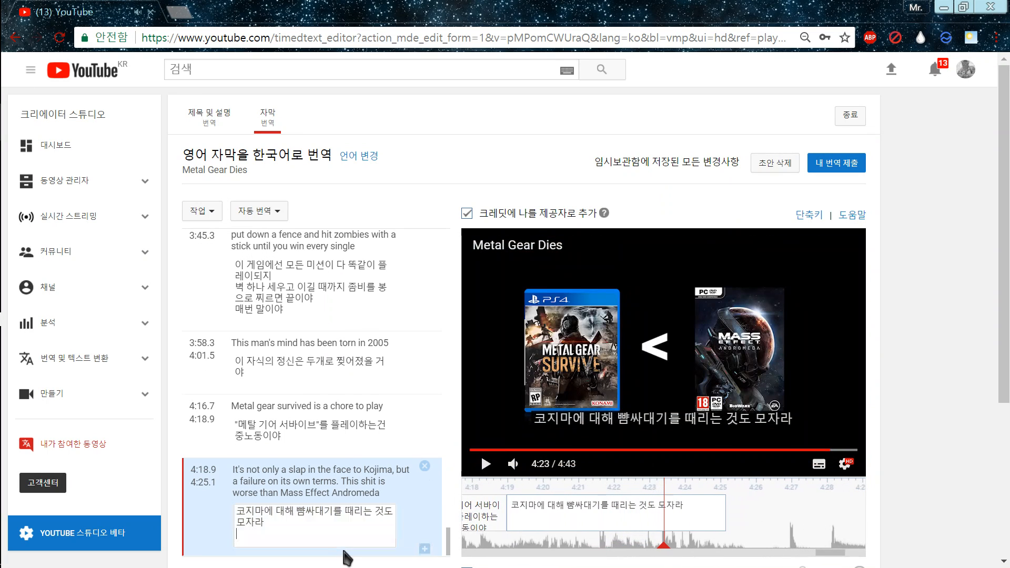
text(ㄱ)
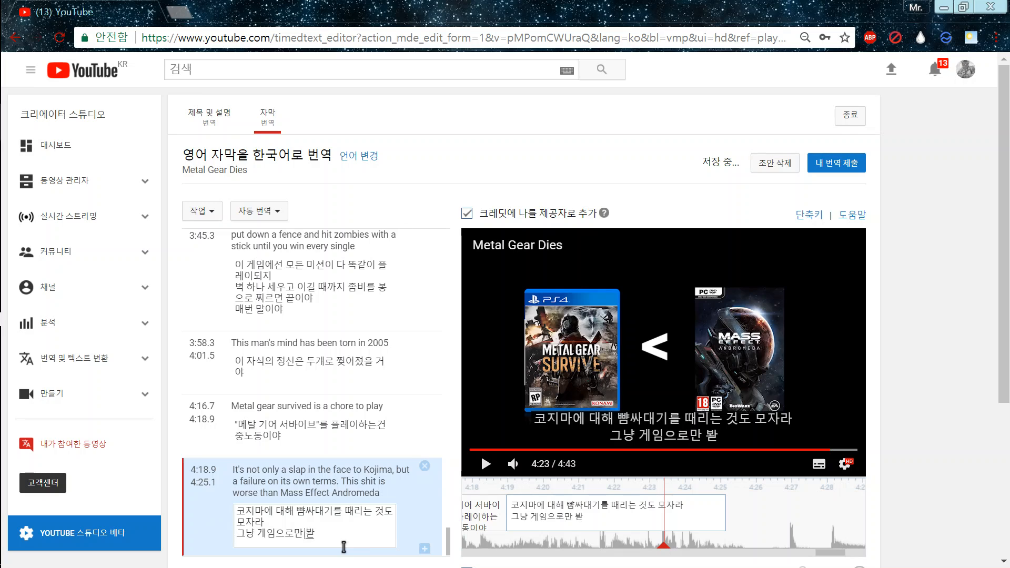
text(냥 게임으로만 봐도 시)
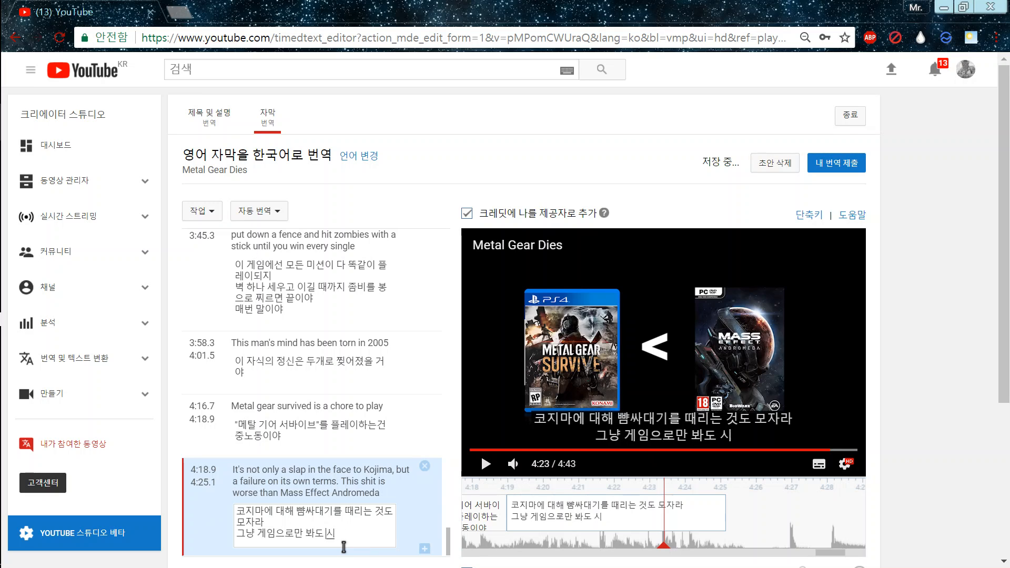
key(BackSpace)
text(실패작이지)
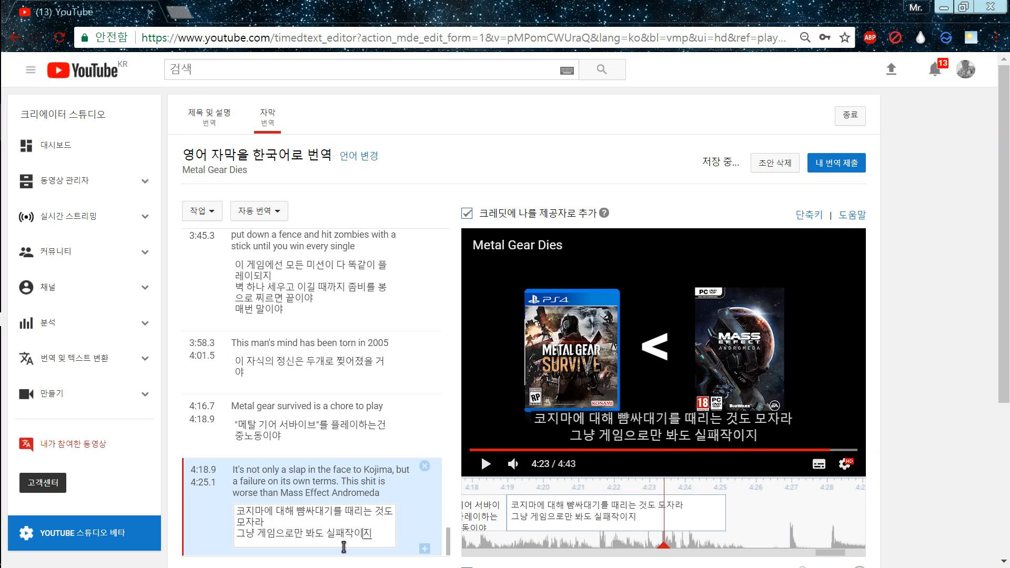
Step: Add '이 쓰레기는 "메스 이펙트 안드로메다"보다 구려' as the third line of the 4:18.9 caption's translation
key(Return)
text(이ㄱ)
key(BackSpace)
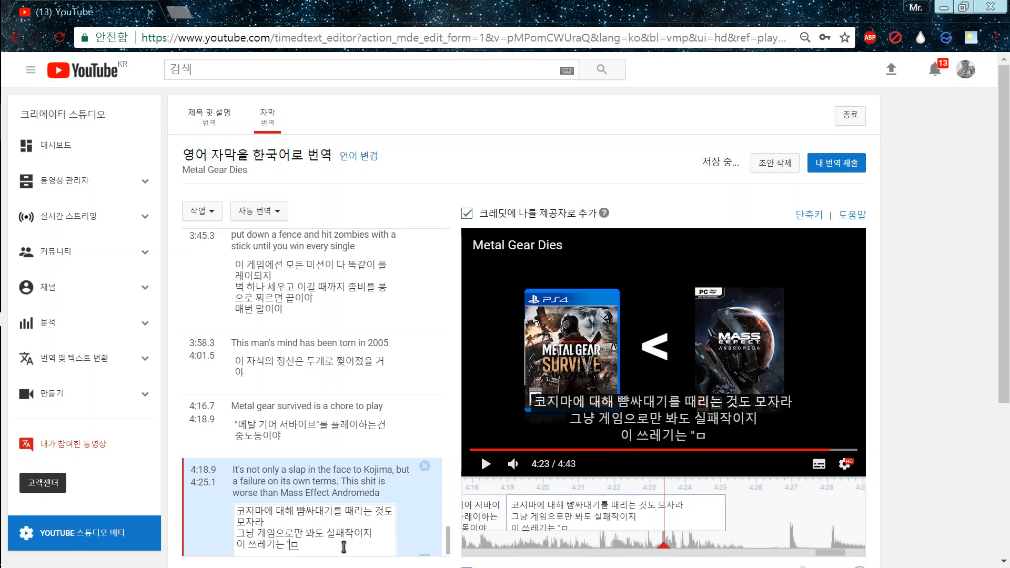
text(쓰레기는 "메스)
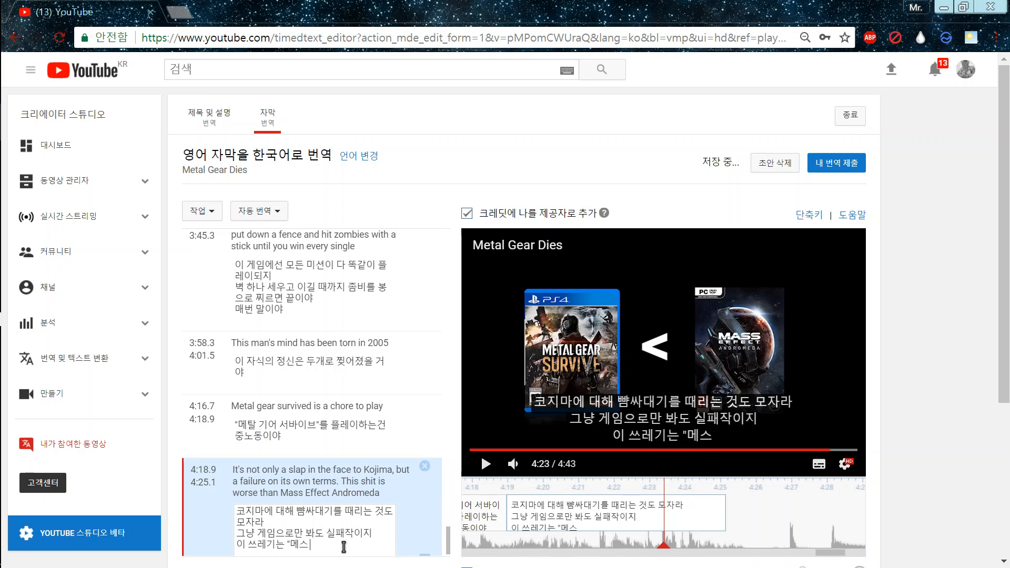
text( 이펙트 안드)
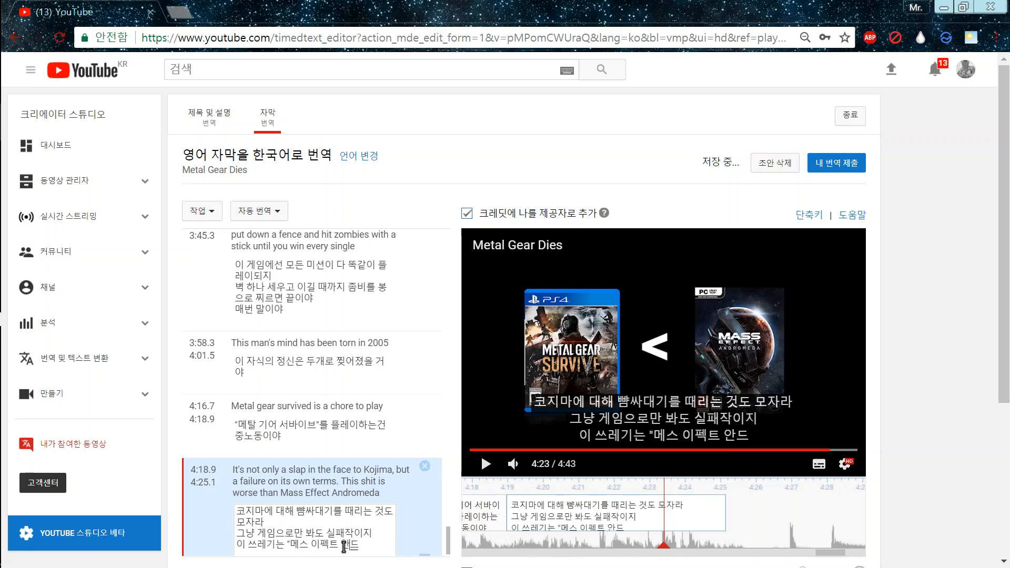
text(로메다"보다 구려)
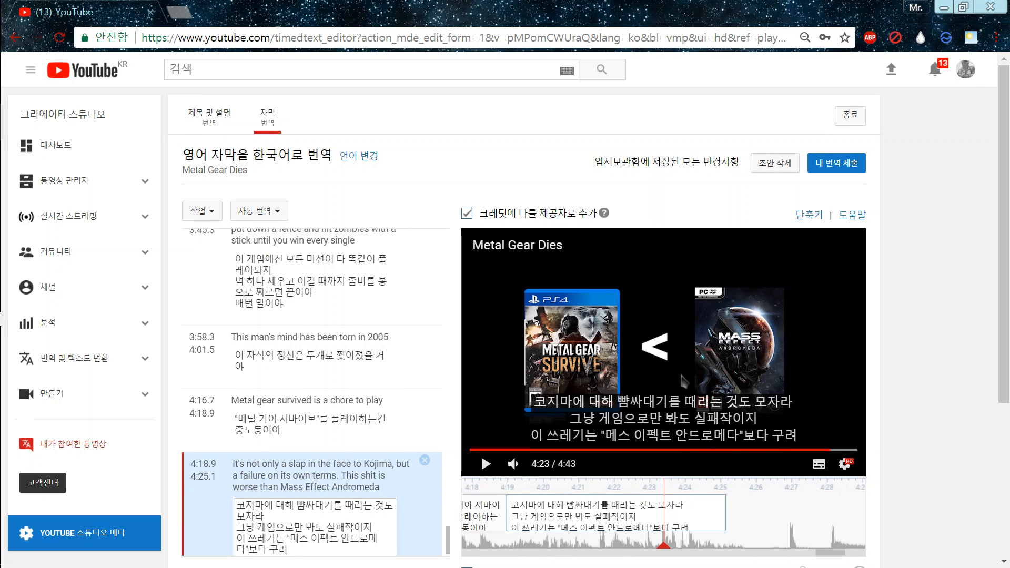
Step: Play the video to about 4:25 and extend the end of the 4:18.9 caption to 4:25.6
click(484, 465)
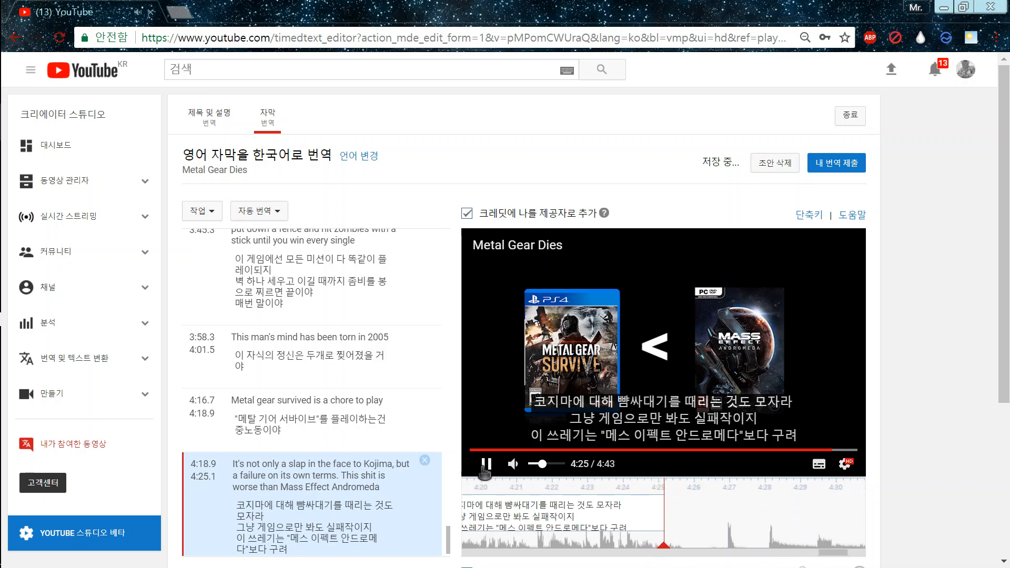
click(485, 468)
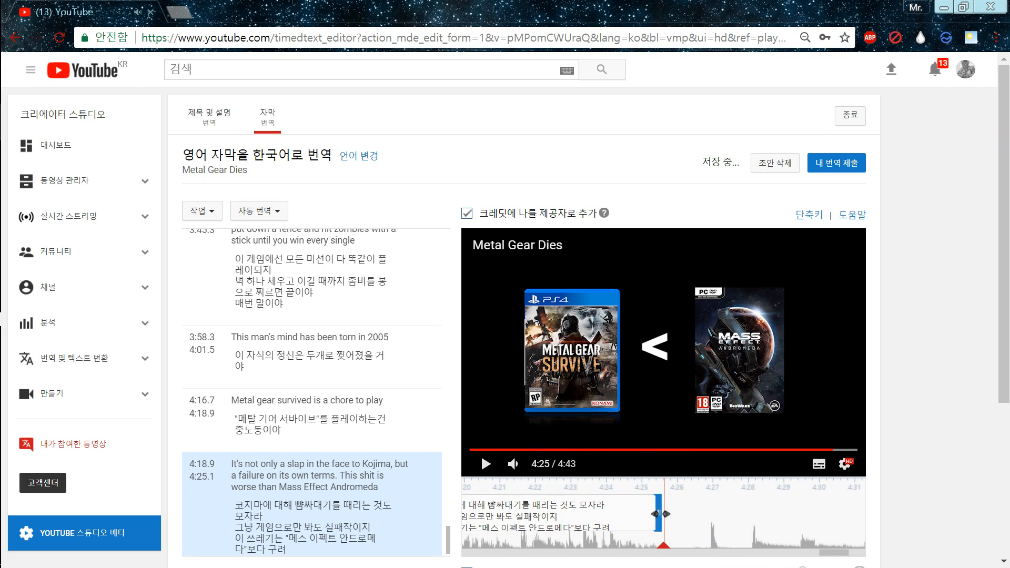
Step: Play the video's outro at a lower system volume and download the translated captions as a file
click(484, 465)
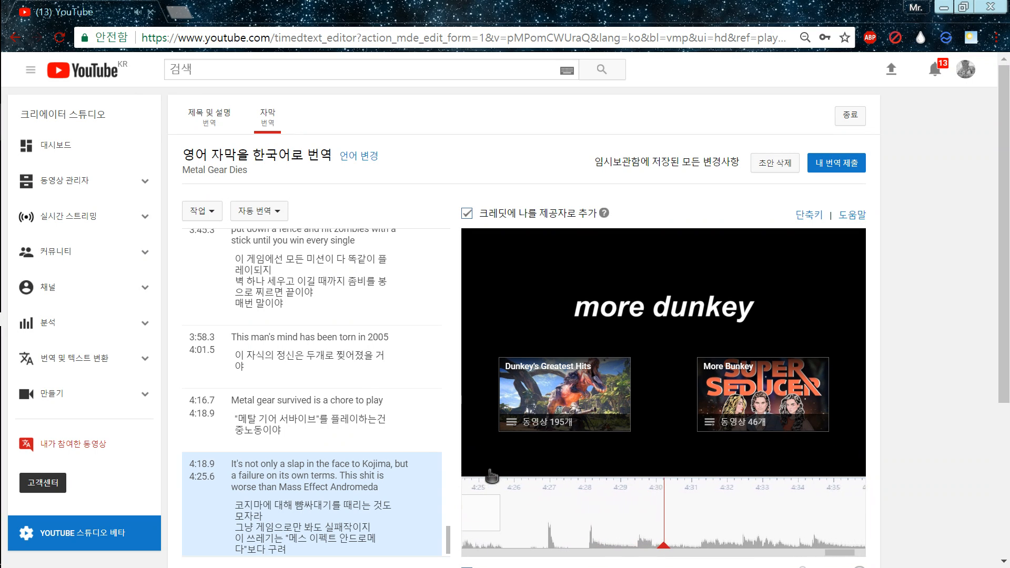
key(XF86AudioLowerVolume)
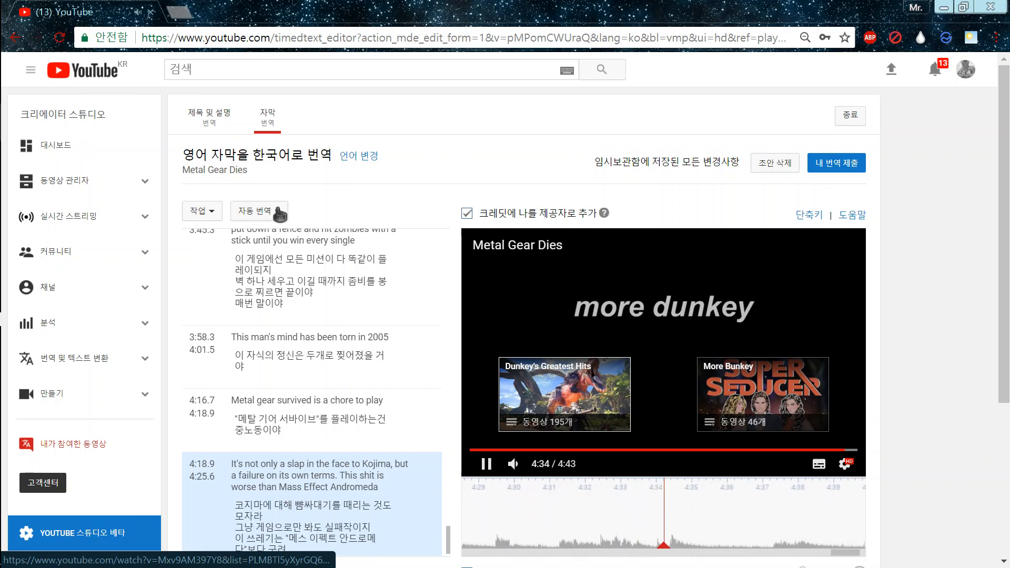
click(202, 211)
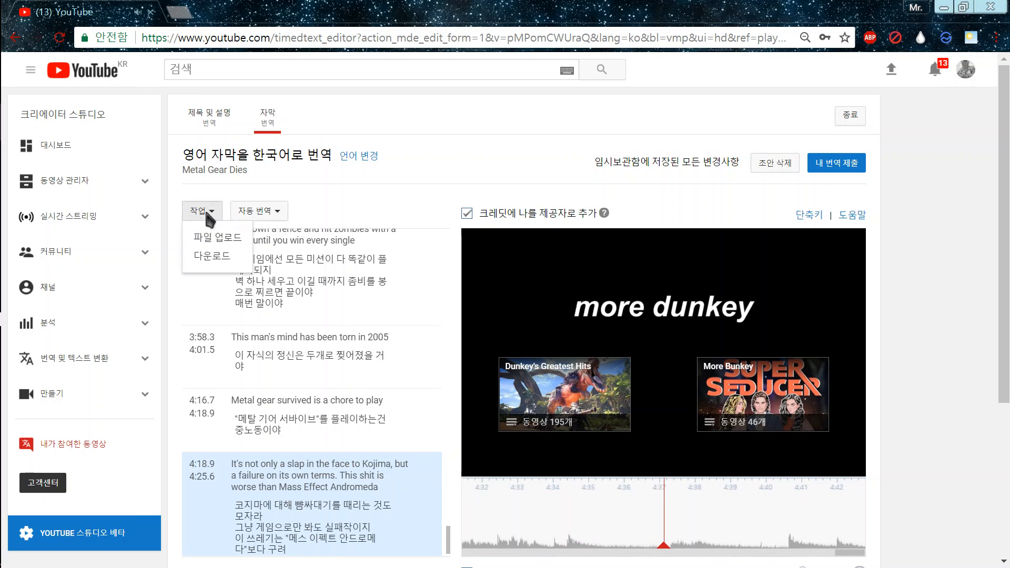
click(219, 257)
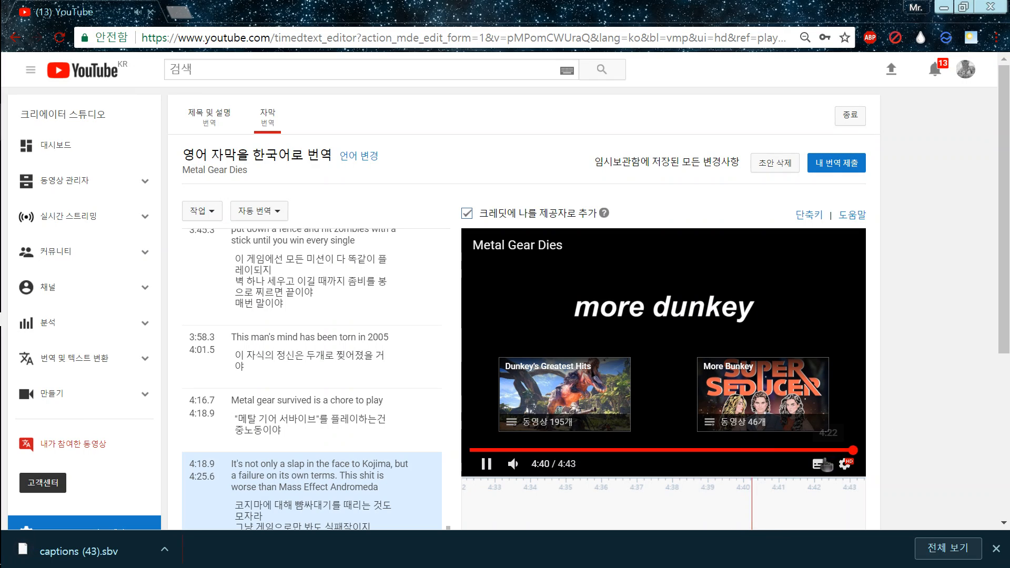
Step: Pause the video at about 4:41 and switch to OBS
mouse_move(2, 217)
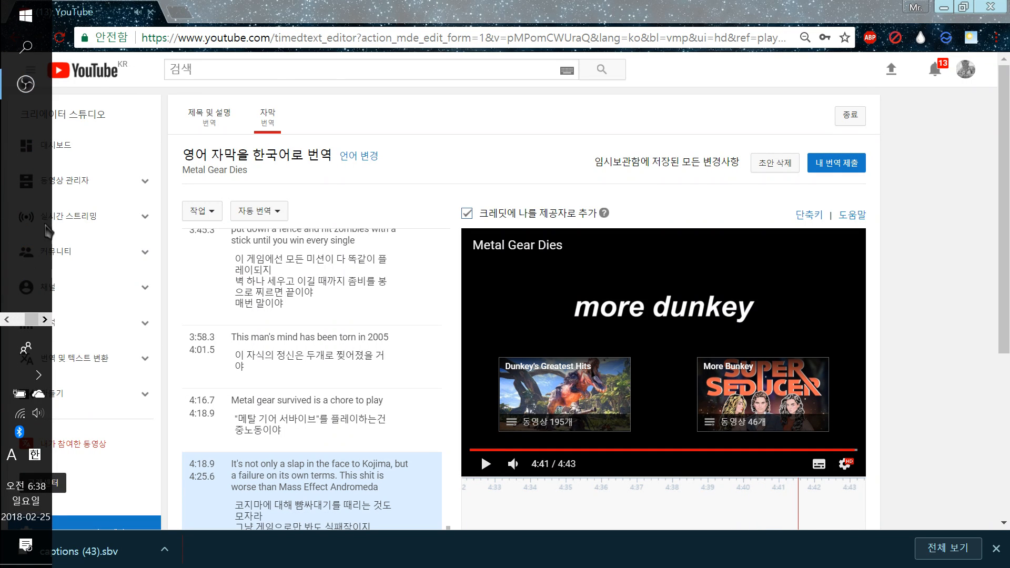
click(25, 84)
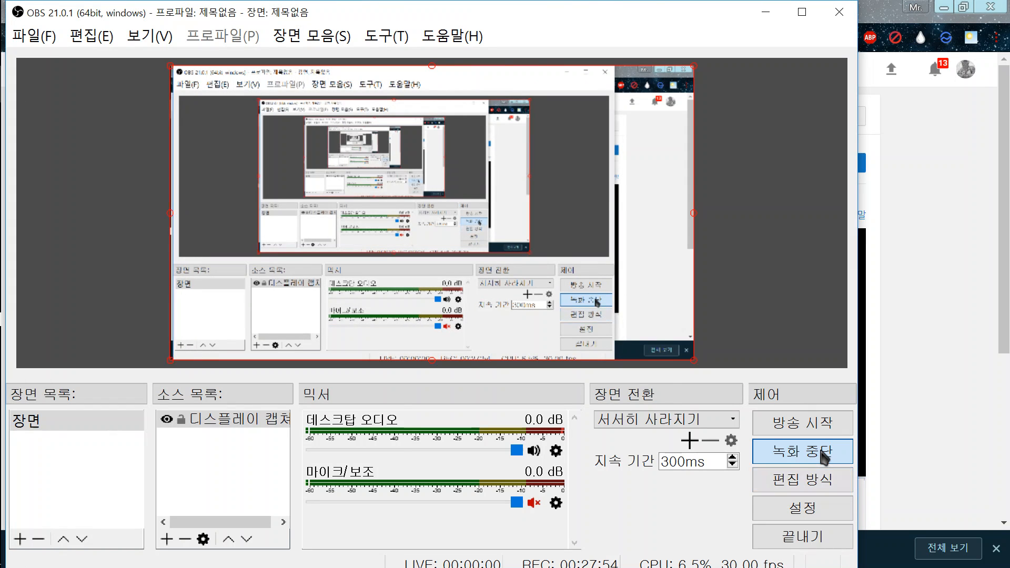